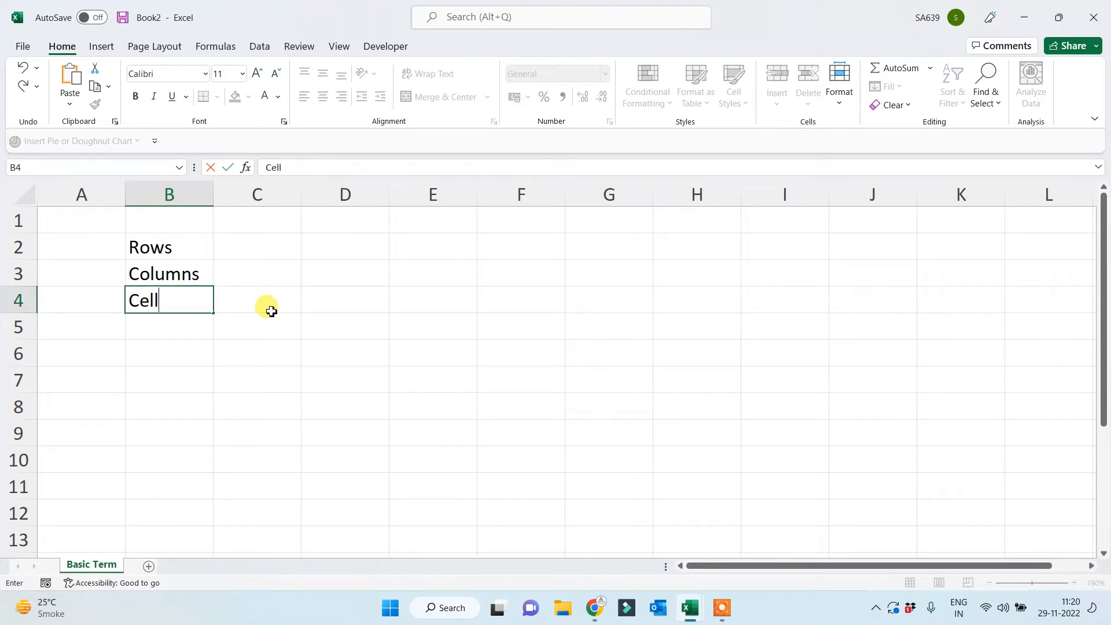
Enter Range, Cell Address, Sheet and Data below Cell in column B, then widen column B.
{"action": "key", "text": "Return"}
{"action": "type", "text": "Range"}
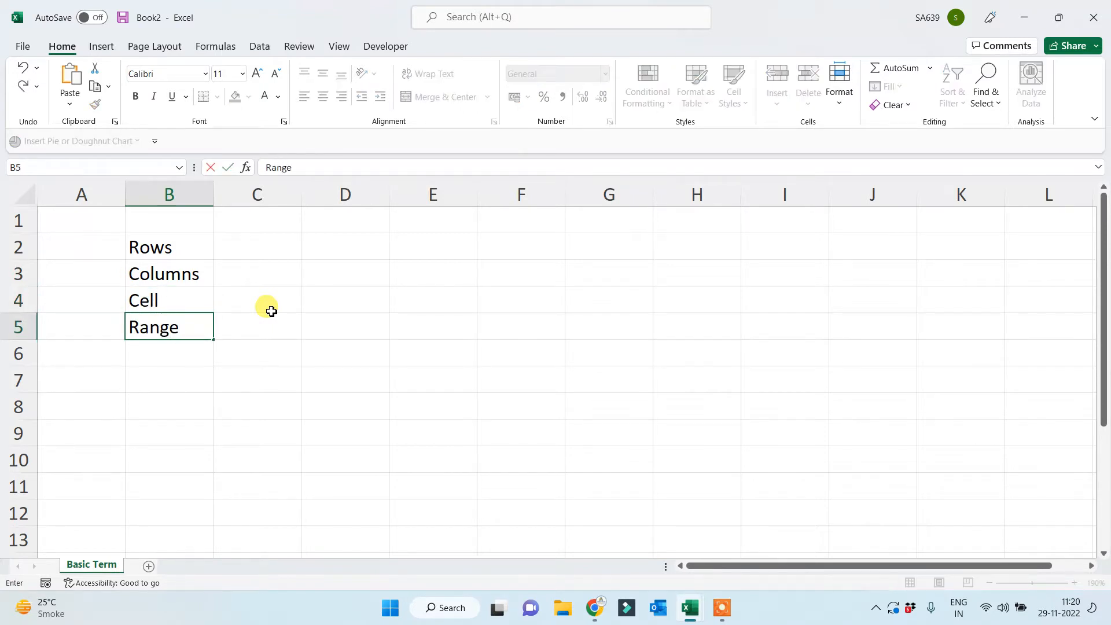
{"action": "key", "text": "Return"}
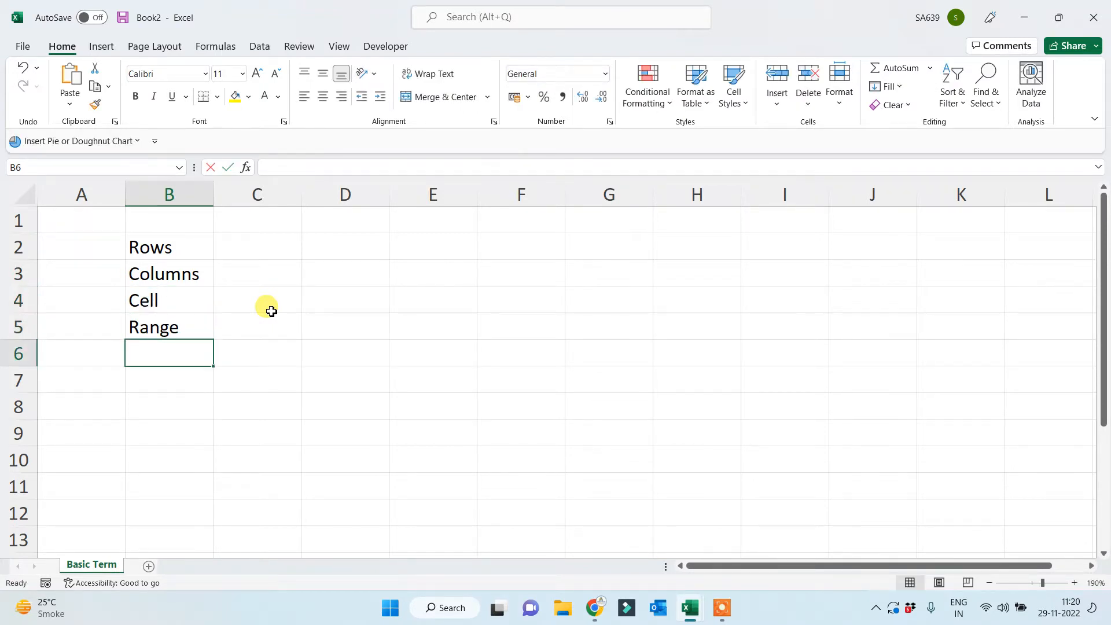
{"action": "type", "text": "Cell Address"}
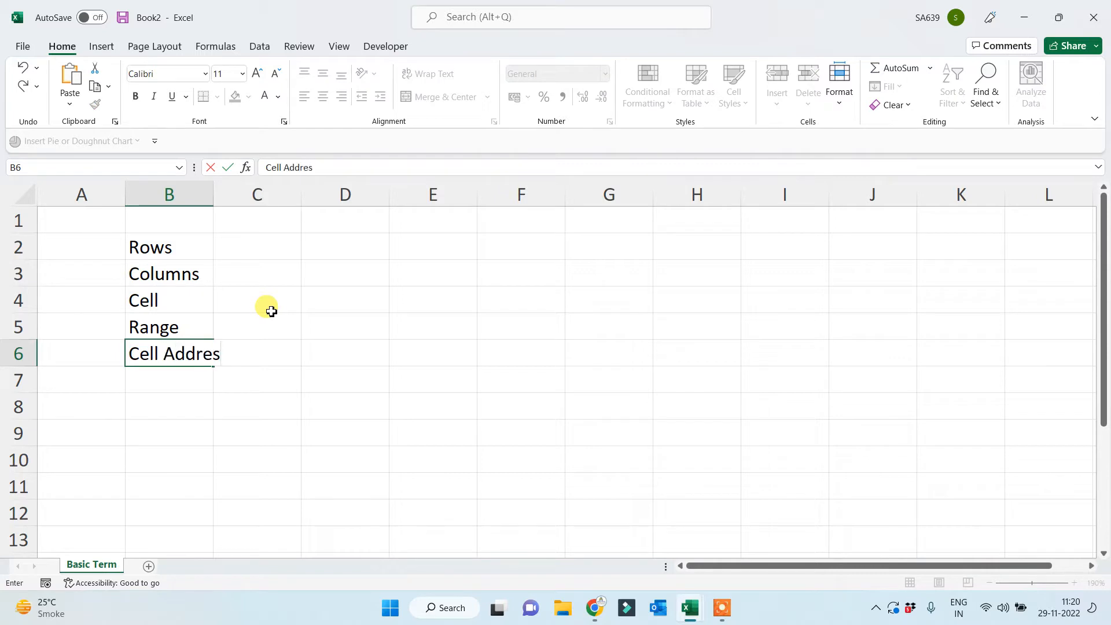
{"action": "key", "text": "Return"}
{"action": "key", "text": "Return"}
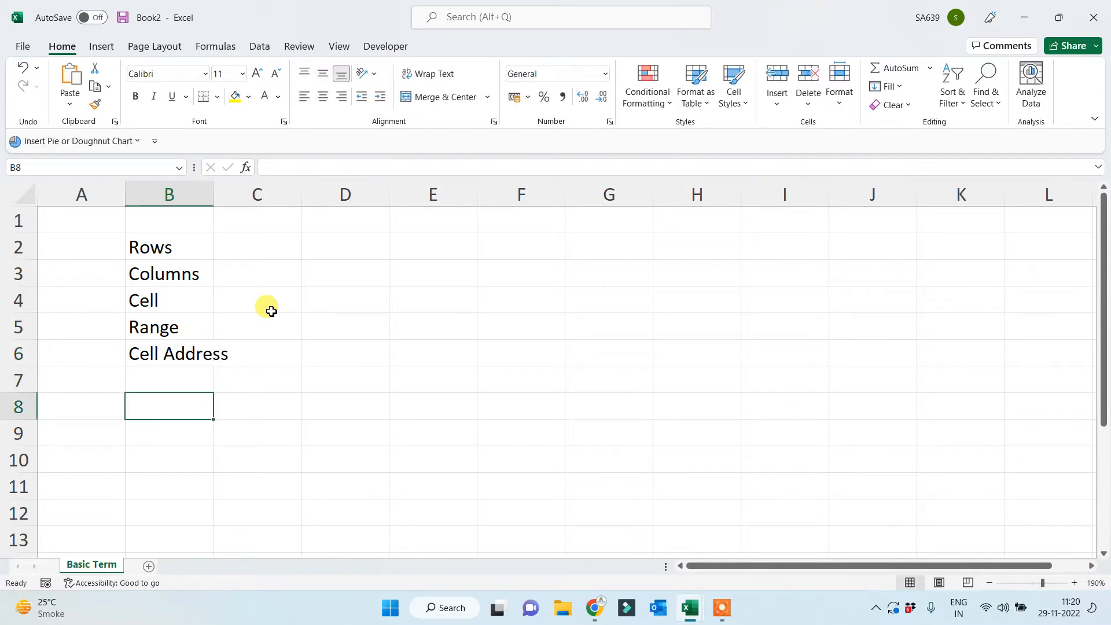
{"action": "type", "text": "Sheet"}
{"action": "key", "text": "Return"}
{"action": "key", "text": "Return"}
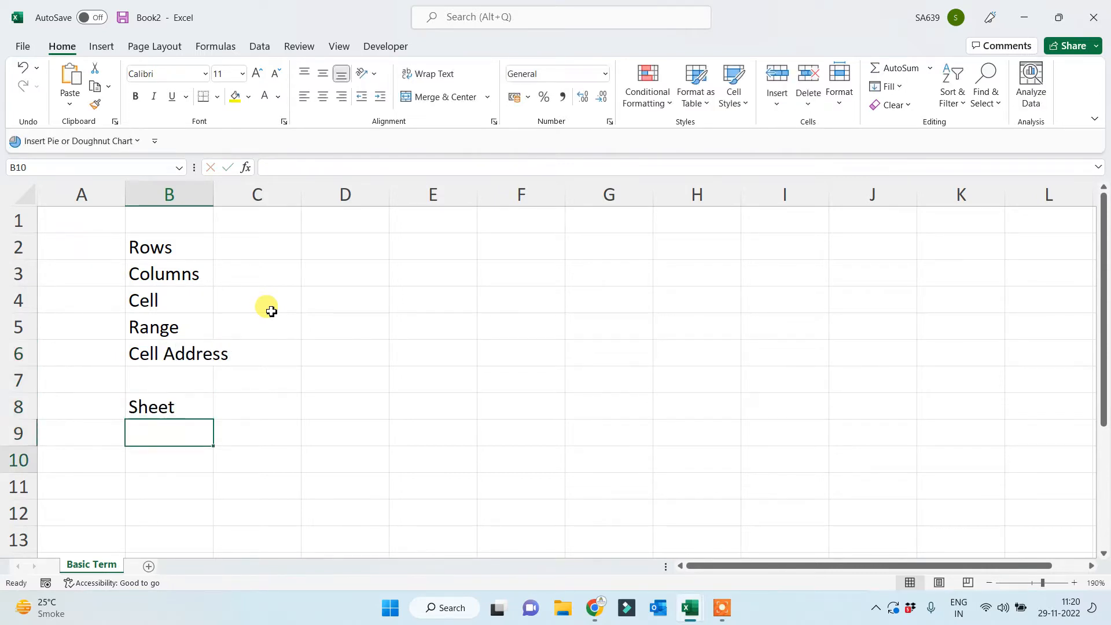
{"action": "type", "text": "Data"}
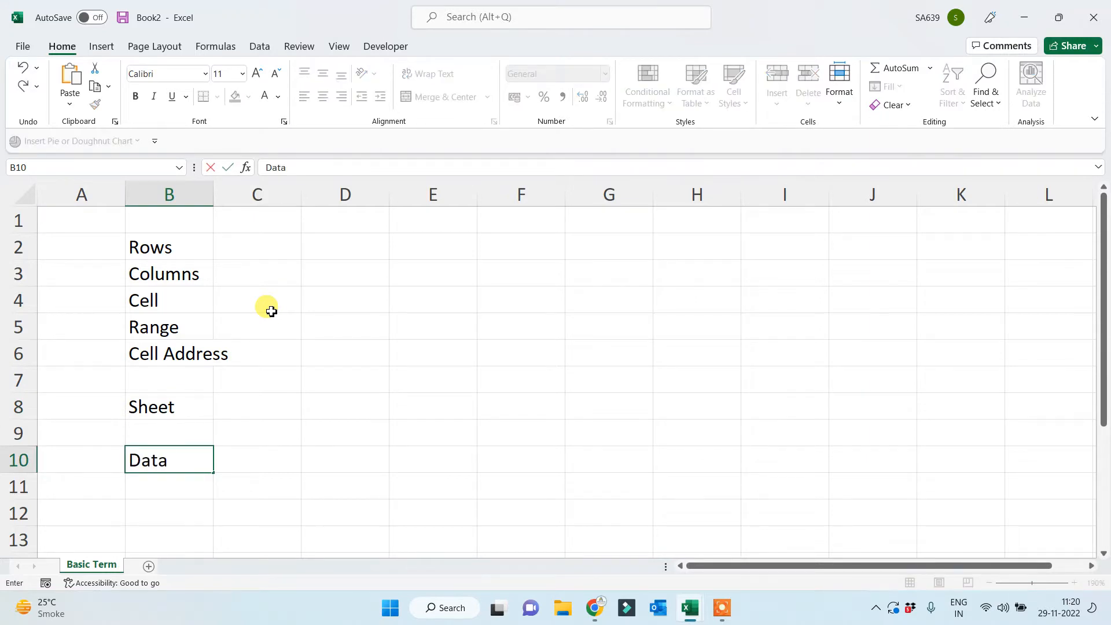
{"action": "key", "text": "Return"}
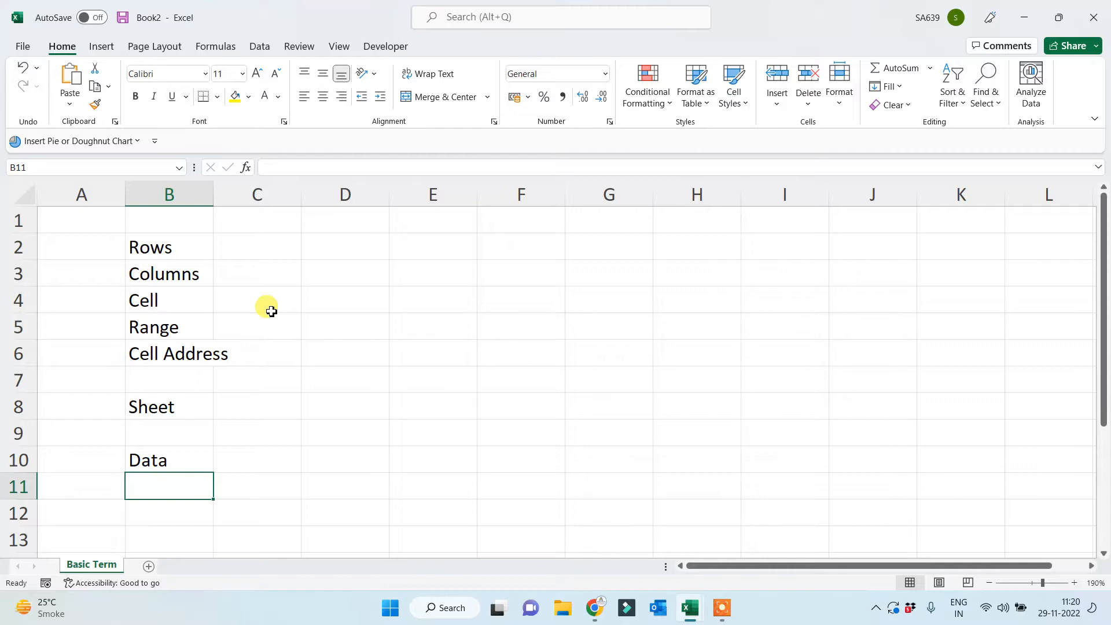
{"action": "left_click_drag", "start_coordinate": [213, 195], "coordinate": [250, 193]}
Select cell D5 once column B fits Cell Address.
{"action": "left_click", "coordinate": [358, 341]}
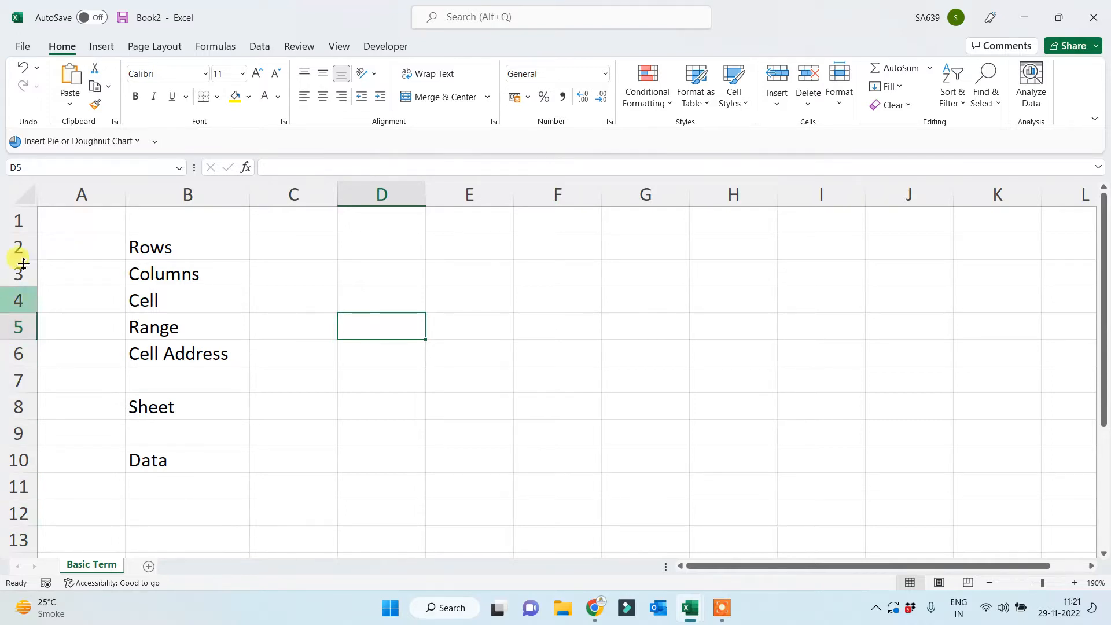
Enter the examples 123456... in C2 and abcde.... in C3.
{"action": "left_click", "coordinate": [261, 254]}
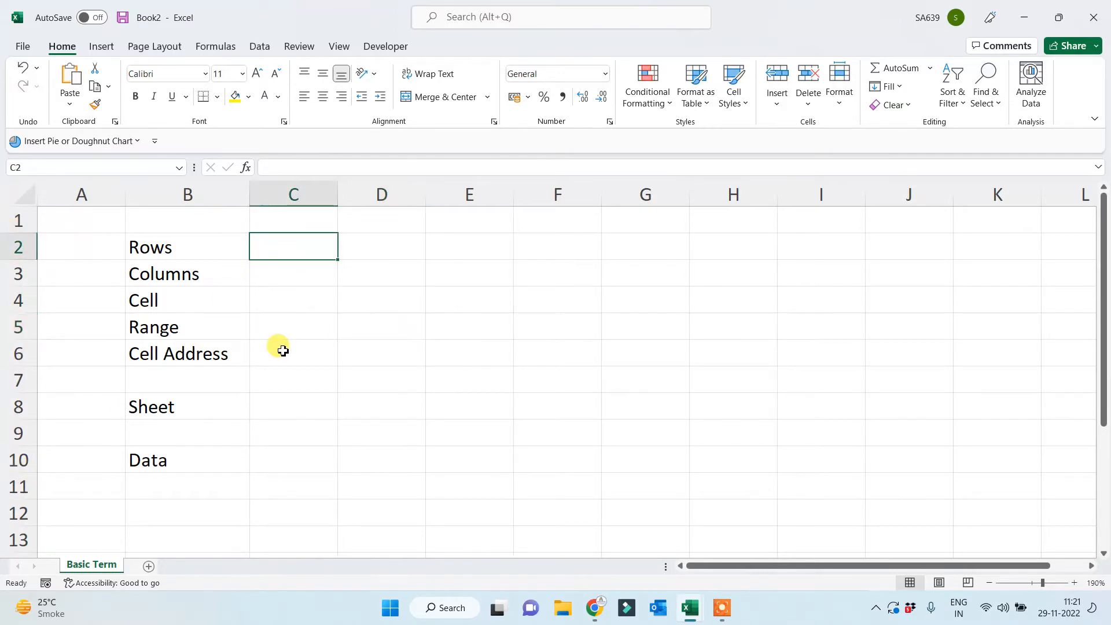
{"action": "type", "text": "123456..."}
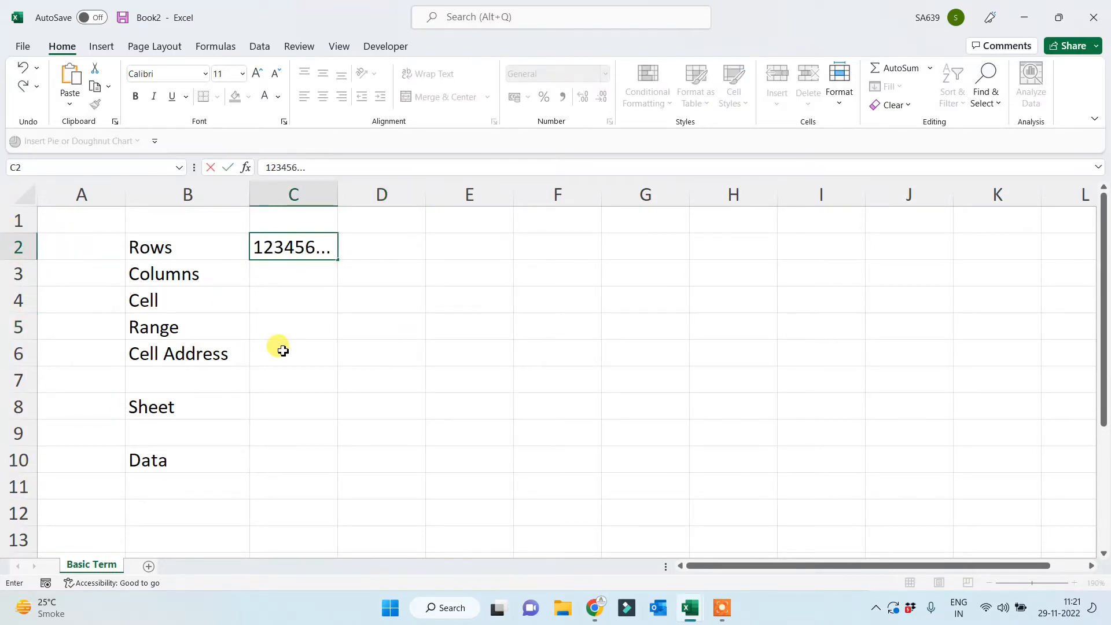
{"action": "left_click", "coordinate": [284, 373]}
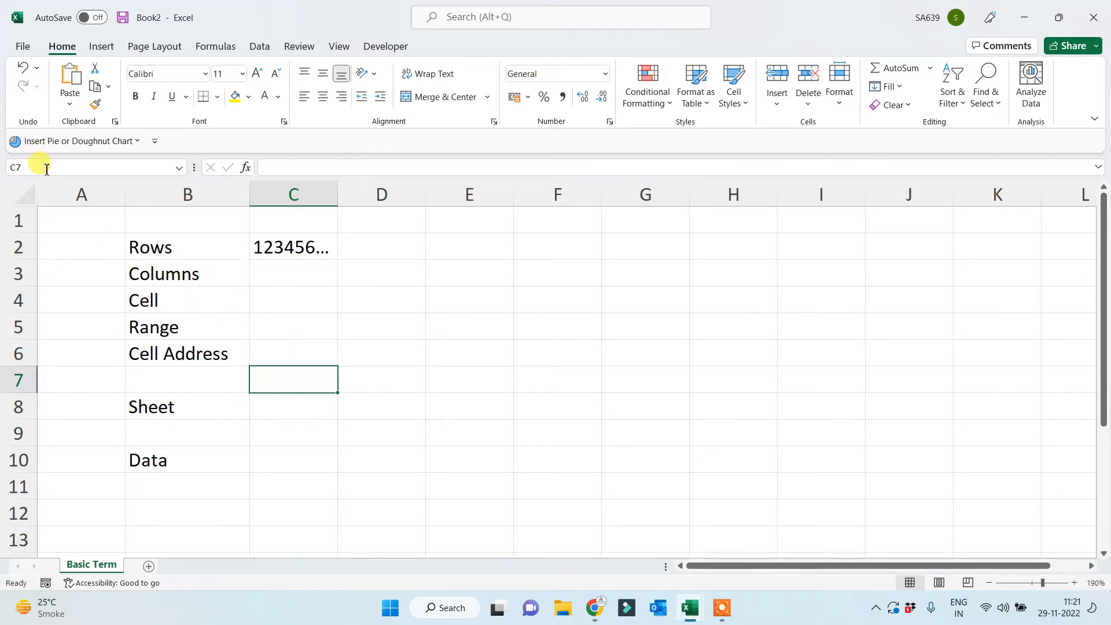
{"action": "left_click", "coordinate": [293, 280]}
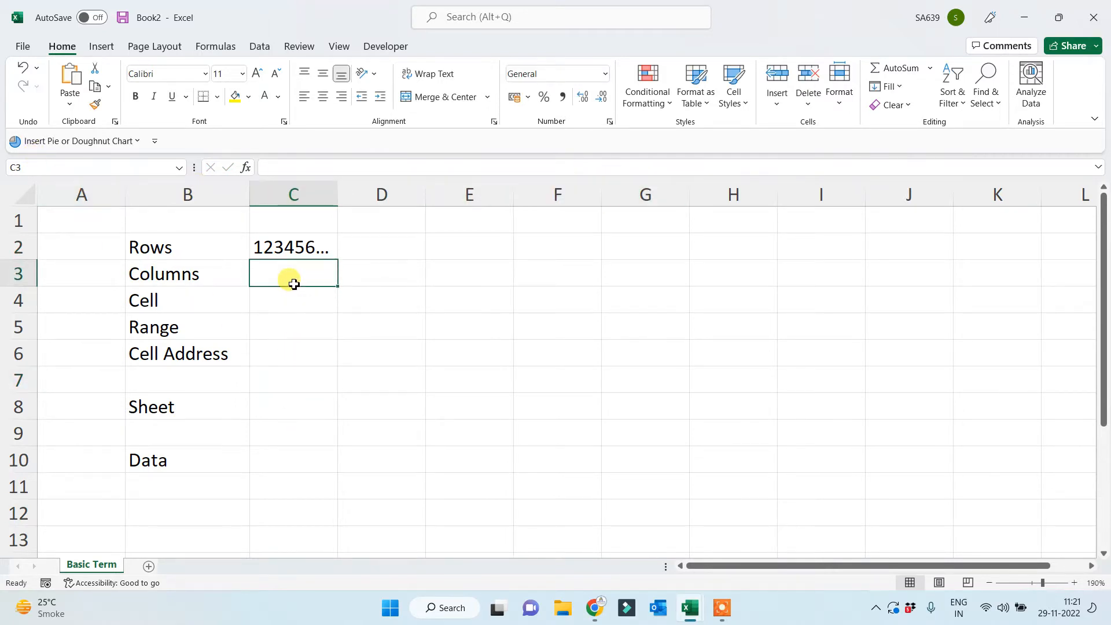
{"action": "type", "text": "bas"}
{"action": "key", "text": "BackSpace"}
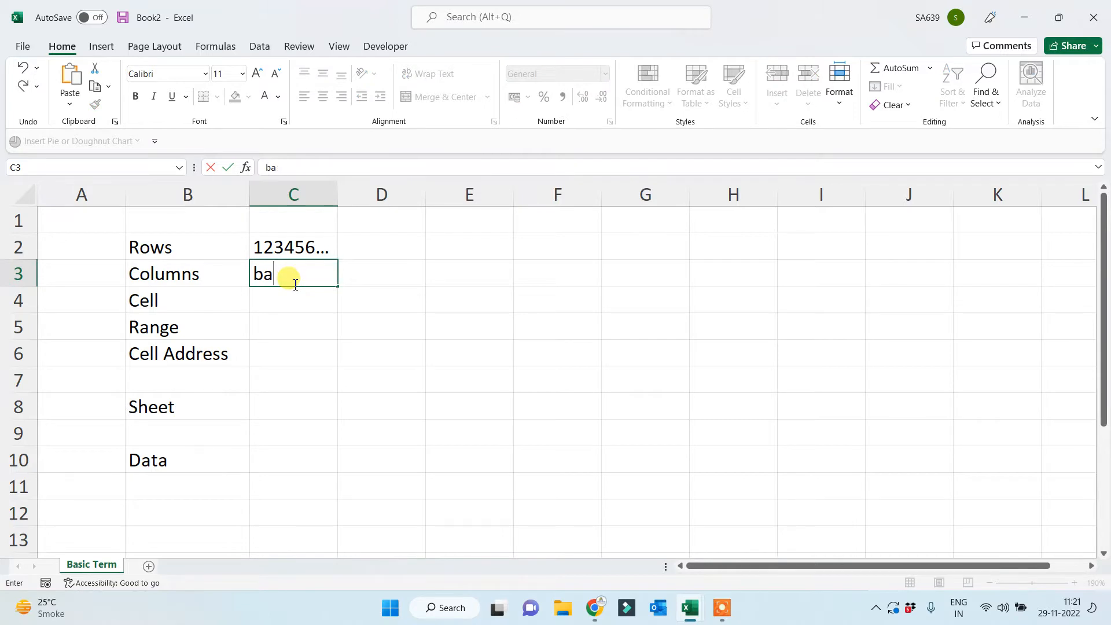
{"action": "key", "text": "BackSpace"}
{"action": "key", "text": "BackSpace"}
{"action": "type", "text": "a"}
{"action": "type", "text": "bcde...."}
{"action": "left_click", "coordinate": [299, 373]}
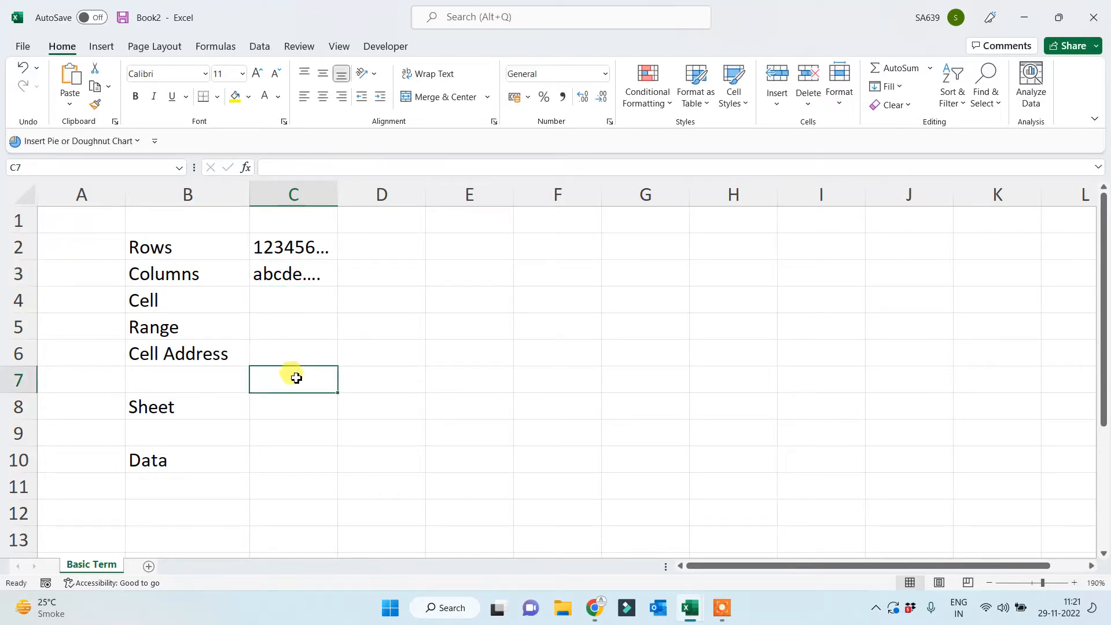
Give C4 a yellow fill and type 'box' in it beside Cell.
{"action": "left_click", "coordinate": [166, 269]}
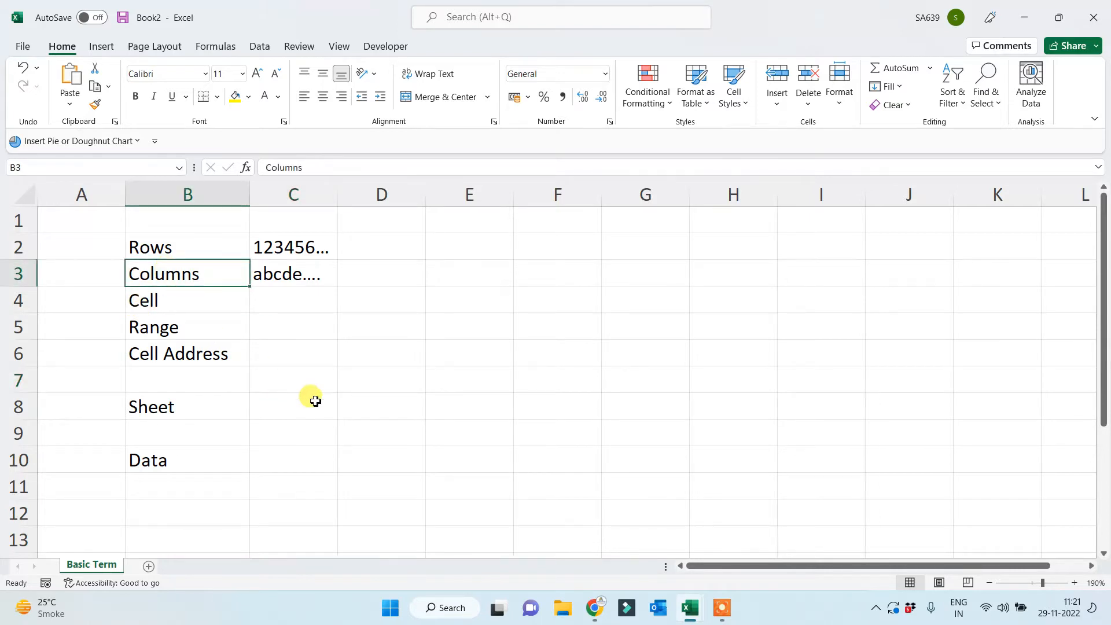
{"action": "left_click", "coordinate": [154, 299]}
{"action": "left_click", "coordinate": [276, 299]}
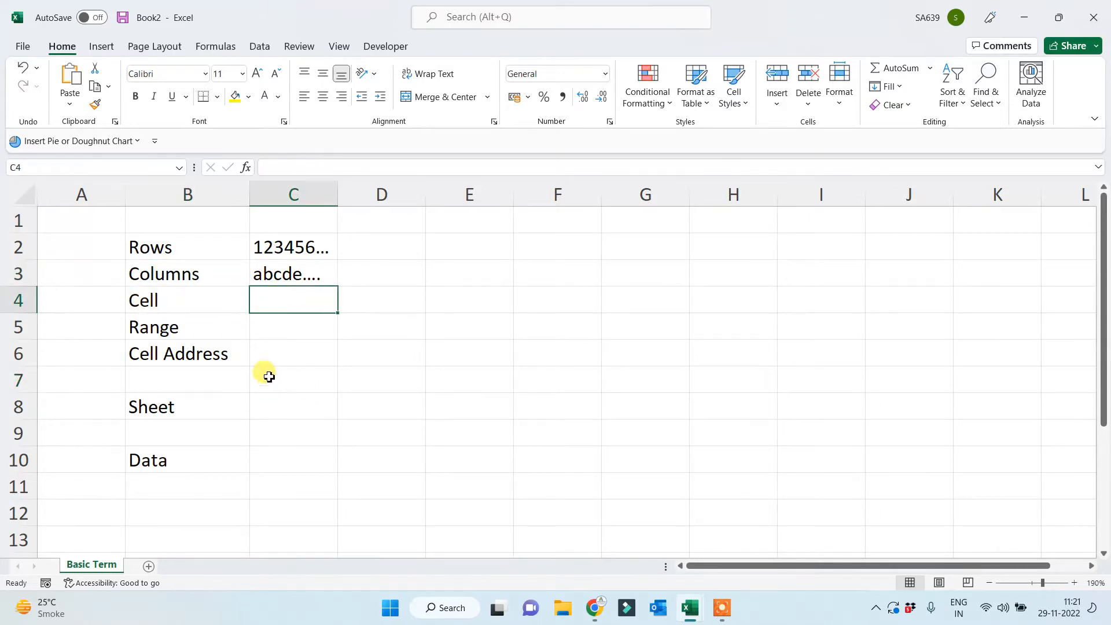
{"action": "left_click", "coordinate": [234, 97]}
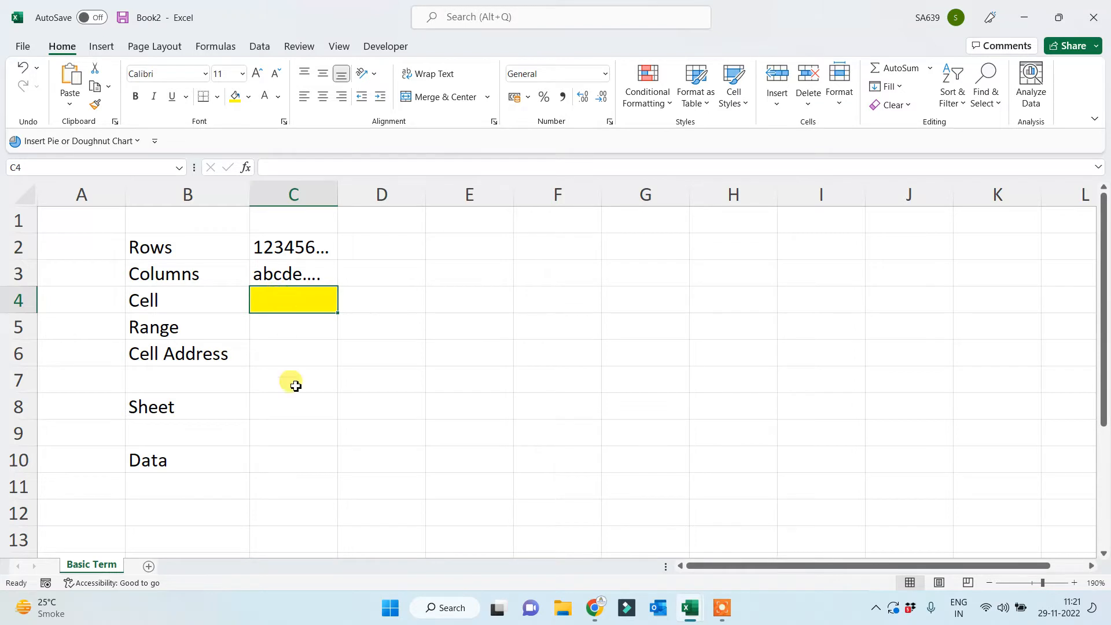
{"action": "type", "text": "box"}
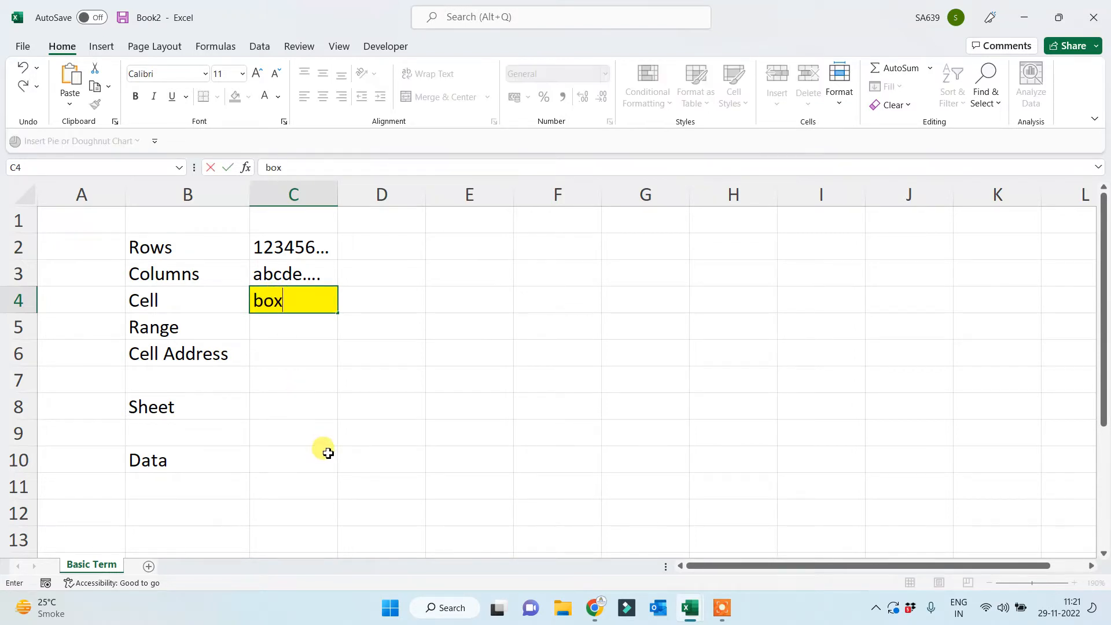
{"action": "left_click", "coordinate": [328, 452]}
{"action": "left_click", "coordinate": [307, 302]}
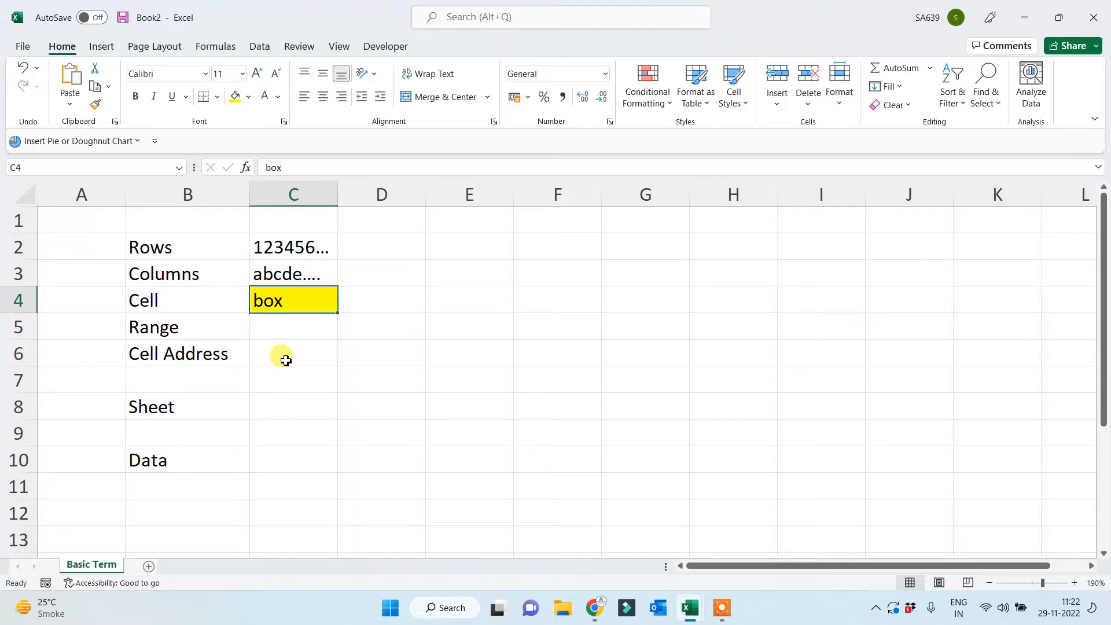
{"action": "key", "text": "Down"}
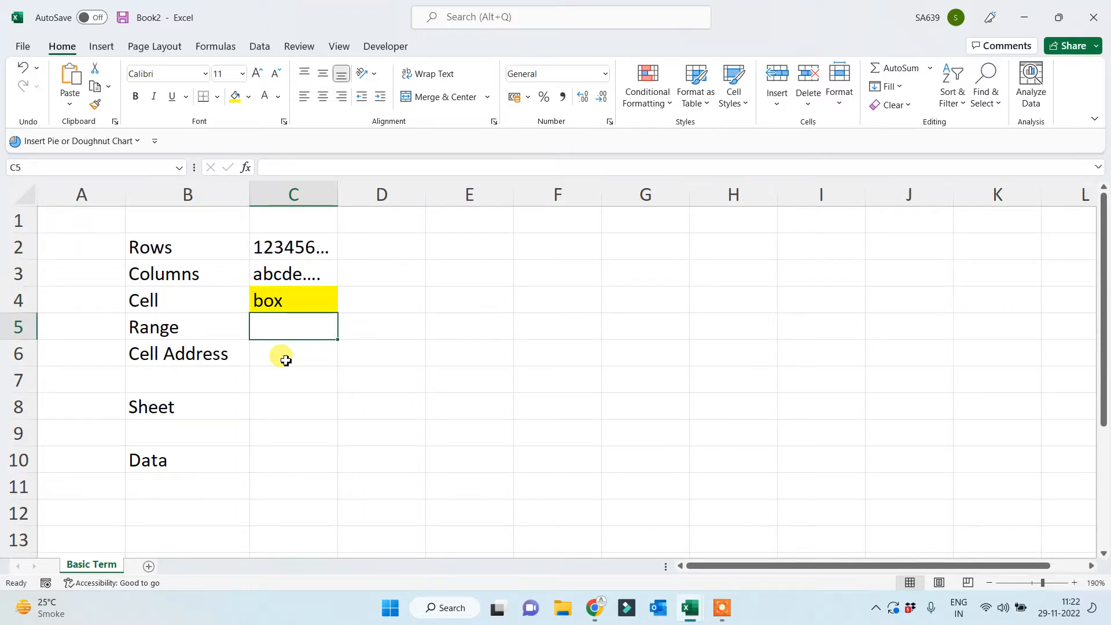
{"action": "type", "text": ">1 Cell"}
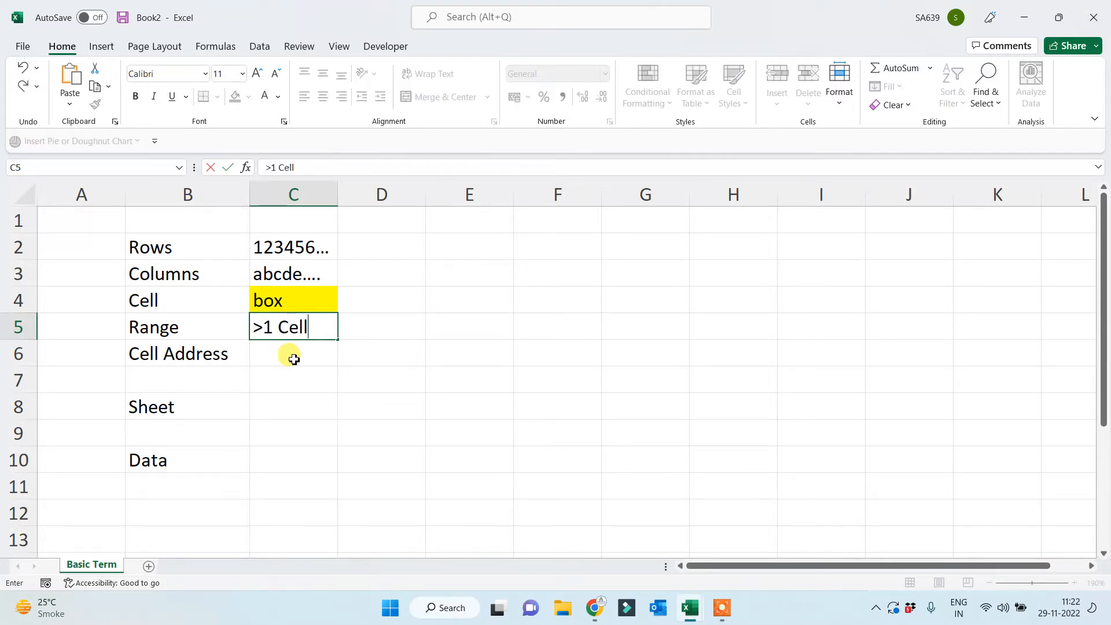
{"action": "left_click", "coordinate": [371, 429]}
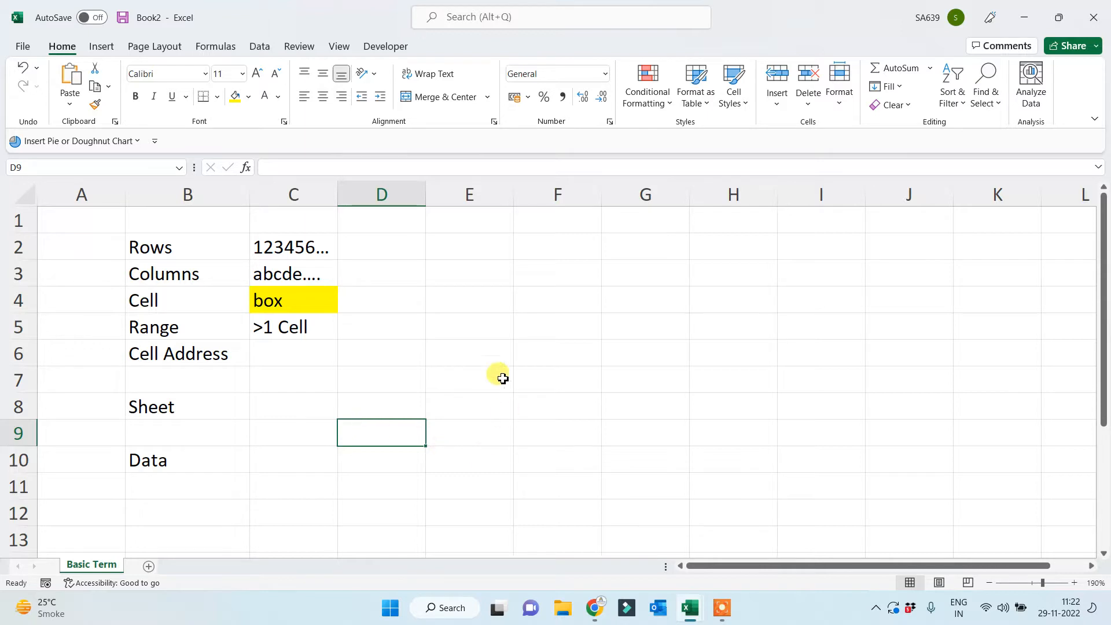
{"action": "left_click", "coordinate": [474, 275]}
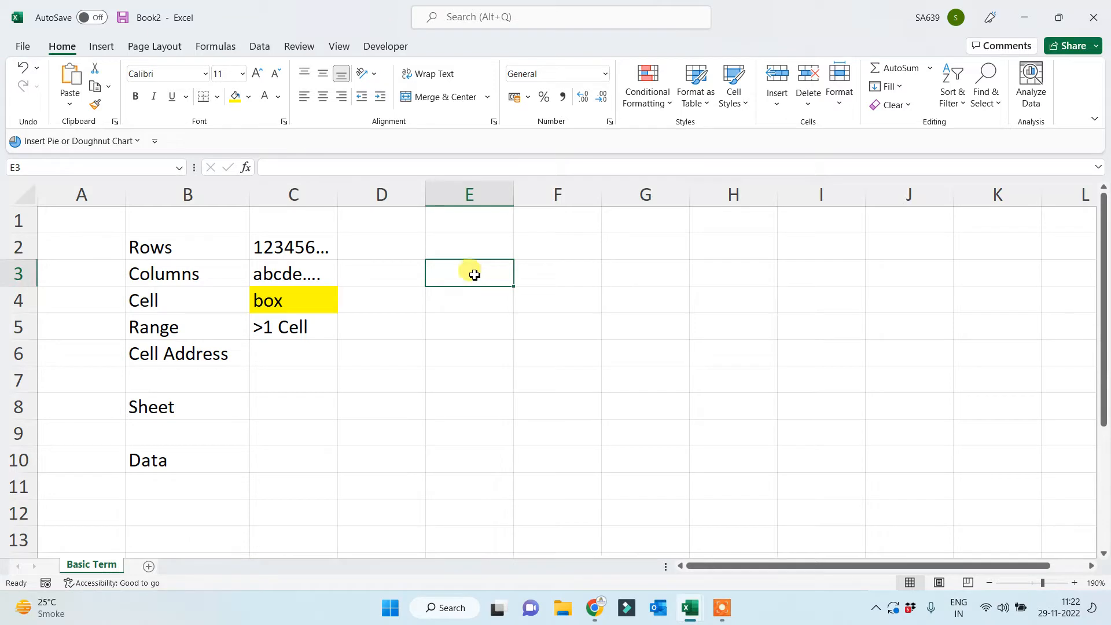
{"action": "left_click", "coordinate": [557, 267]}
{"action": "left_click", "coordinate": [640, 269]}
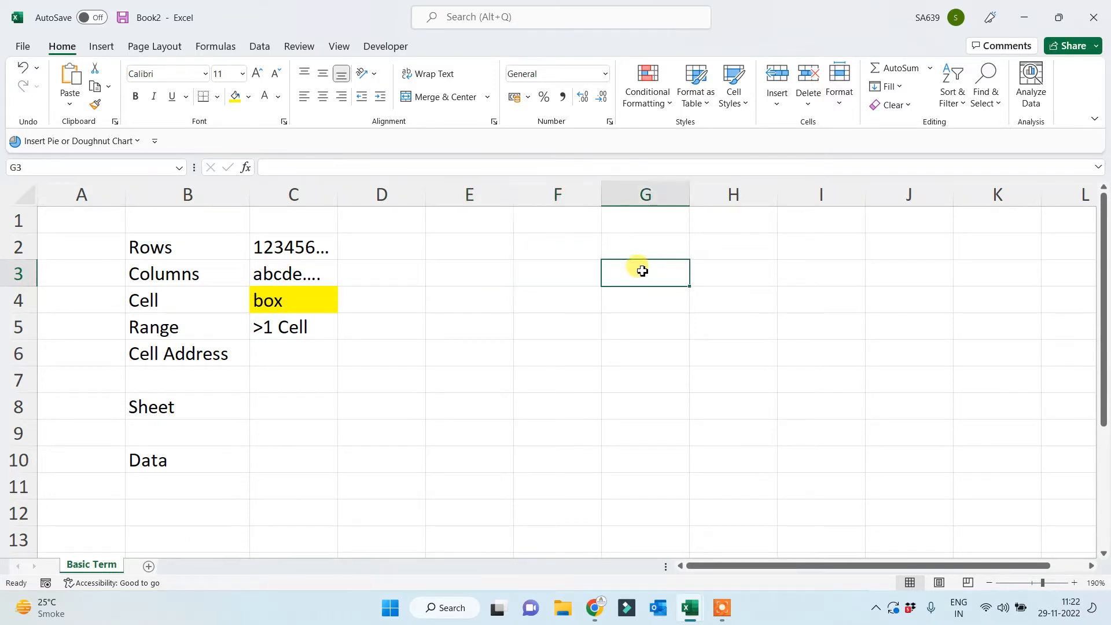
{"action": "left_click", "coordinate": [715, 271]}
{"action": "left_click", "coordinate": [845, 276]}
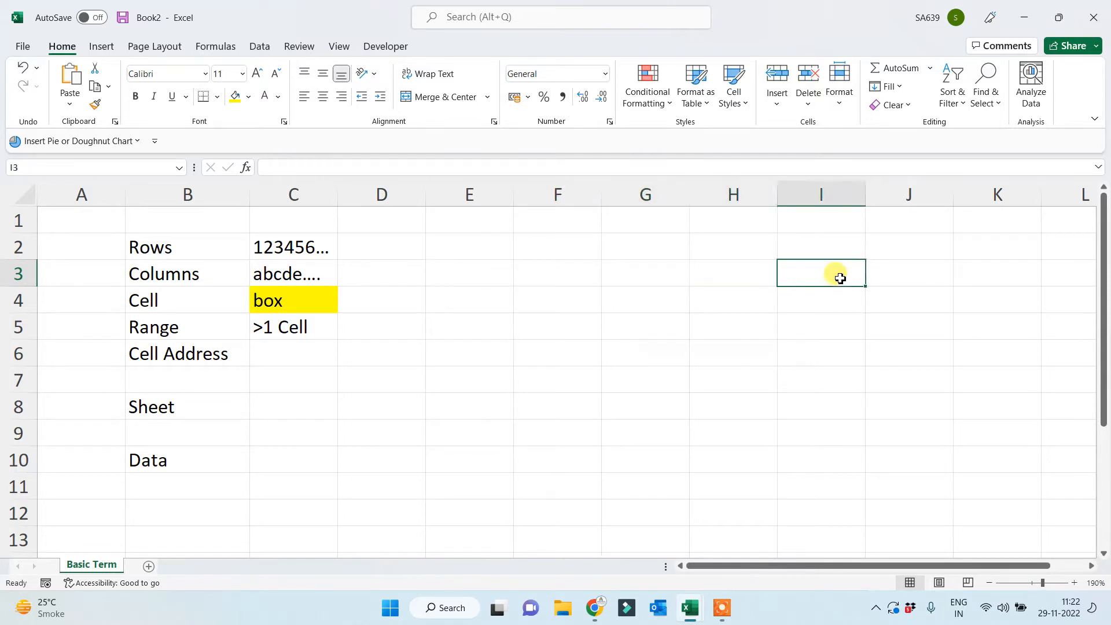
{"action": "left_click", "coordinate": [882, 275]}
{"action": "left_click", "coordinate": [993, 276]}
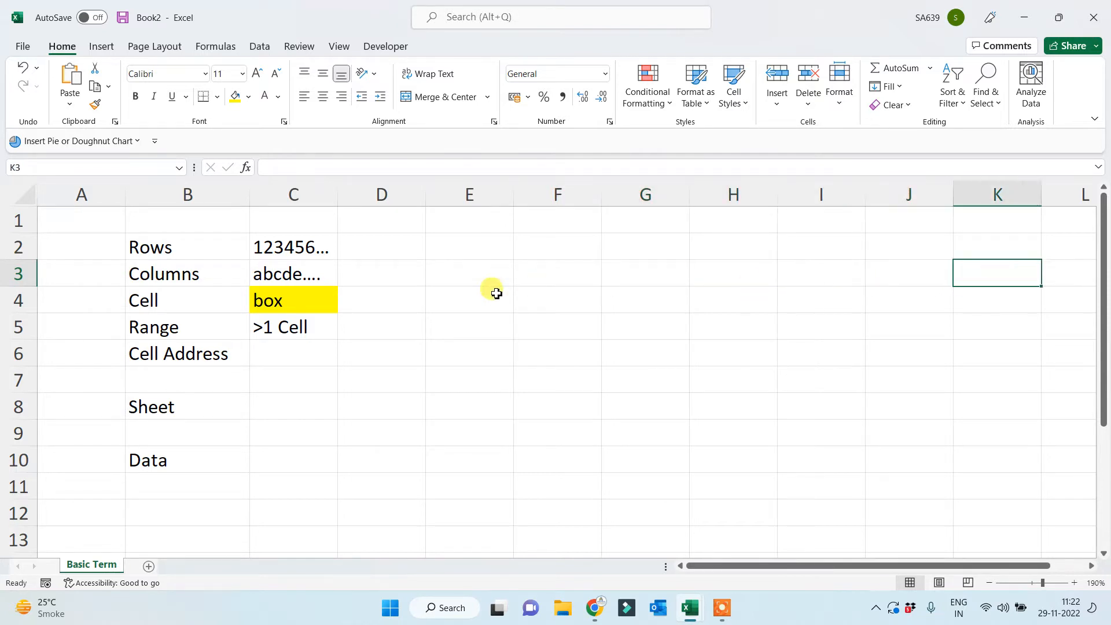
{"action": "left_click_drag", "start_coordinate": [408, 272], "coordinate": [846, 271]}
{"action": "left_click", "coordinate": [673, 340]}
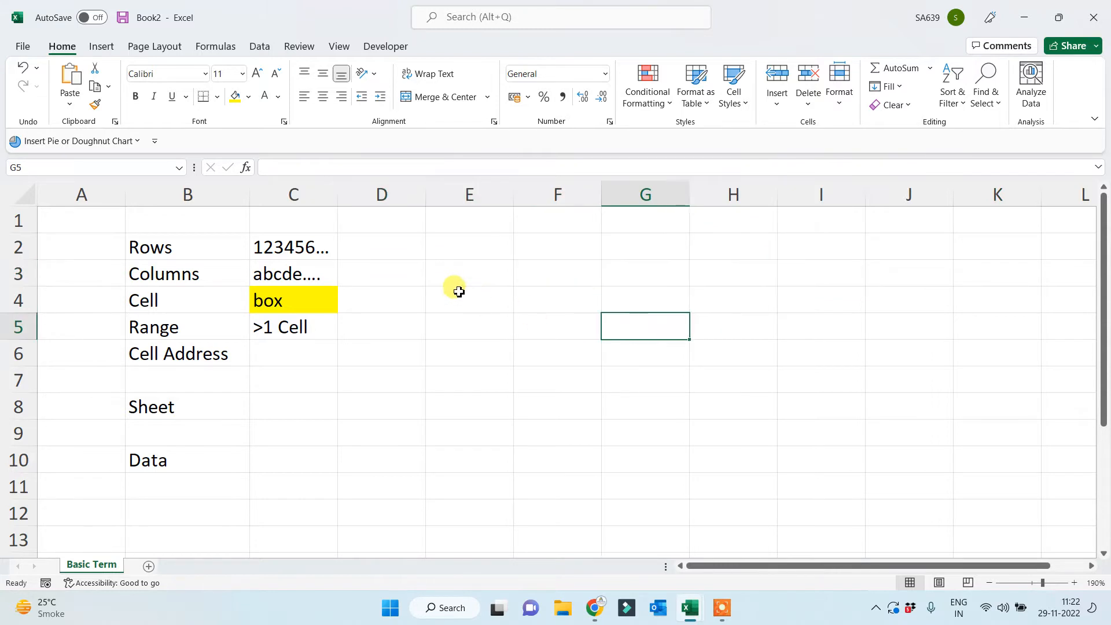
{"action": "left_click_drag", "start_coordinate": [457, 287], "coordinate": [950, 269]}
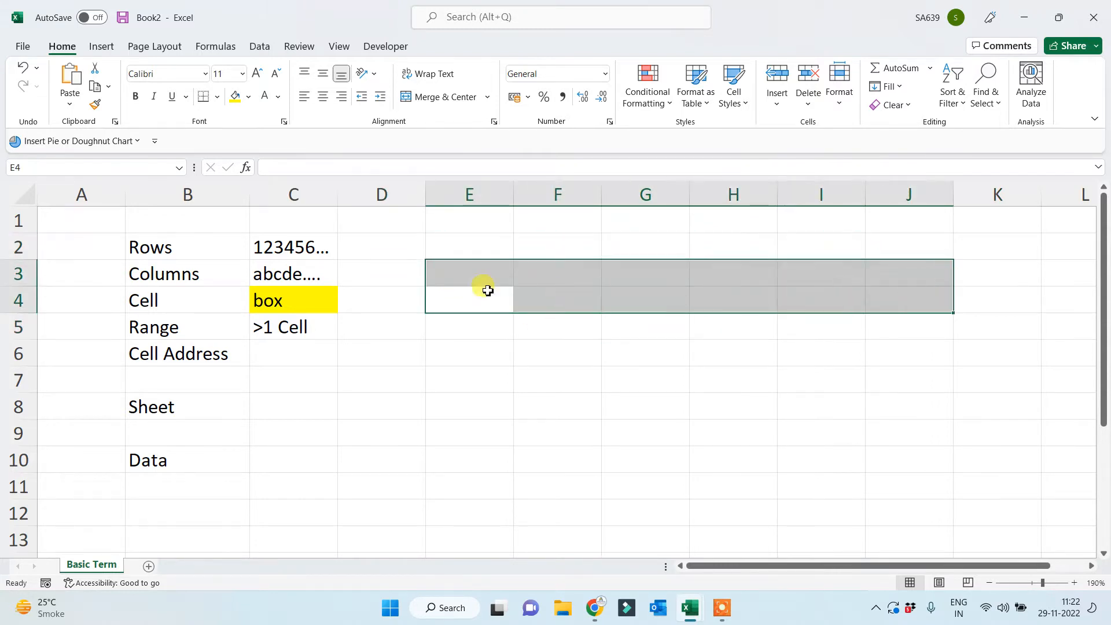
{"action": "left_click_drag", "start_coordinate": [459, 275], "coordinate": [898, 280]}
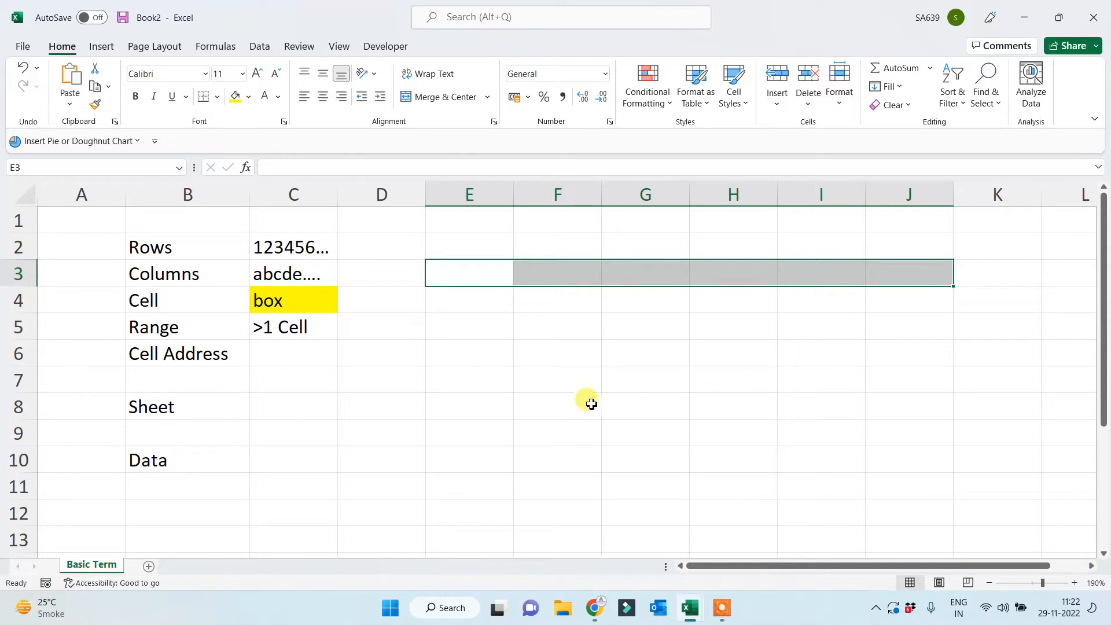
{"action": "left_click", "coordinate": [174, 326]}
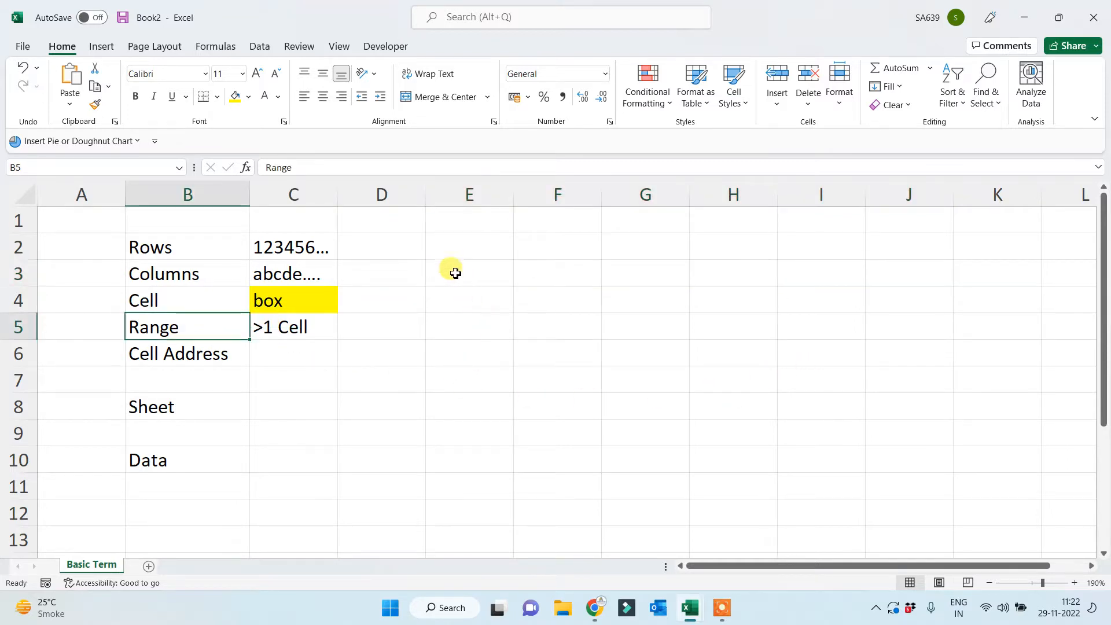
{"action": "left_click_drag", "start_coordinate": [454, 270], "coordinate": [977, 471]}
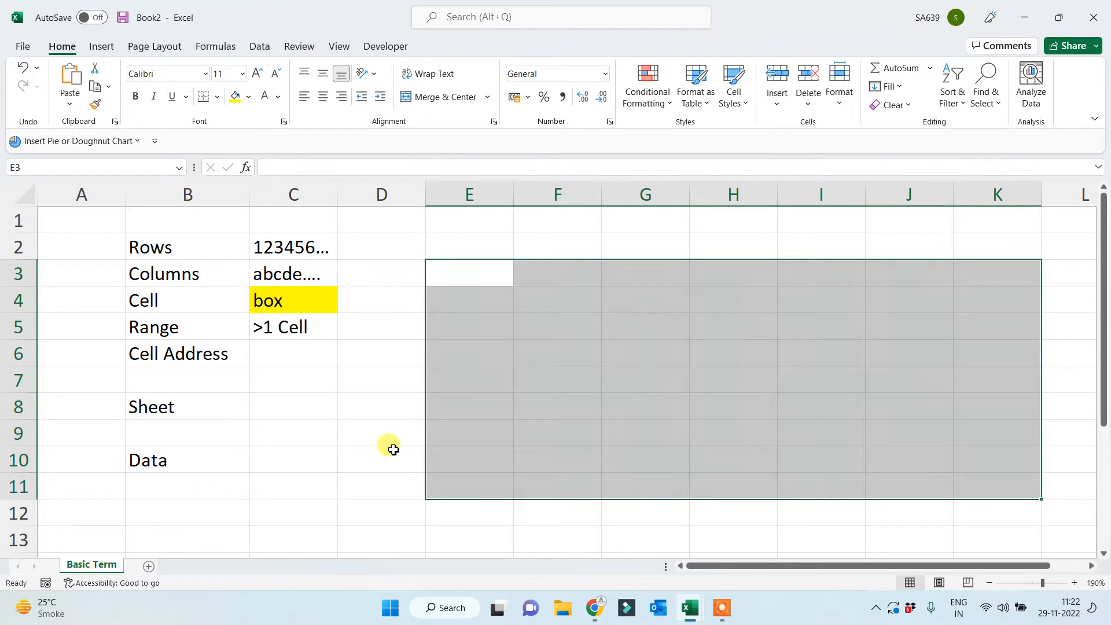
{"action": "left_click", "coordinate": [300, 327]}
{"action": "left_click_drag", "start_coordinate": [488, 277], "coordinate": [958, 278]}
{"action": "left_click_drag", "start_coordinate": [458, 276], "coordinate": [446, 489]}
{"action": "left_click_drag", "start_coordinate": [465, 273], "coordinate": [963, 481]}
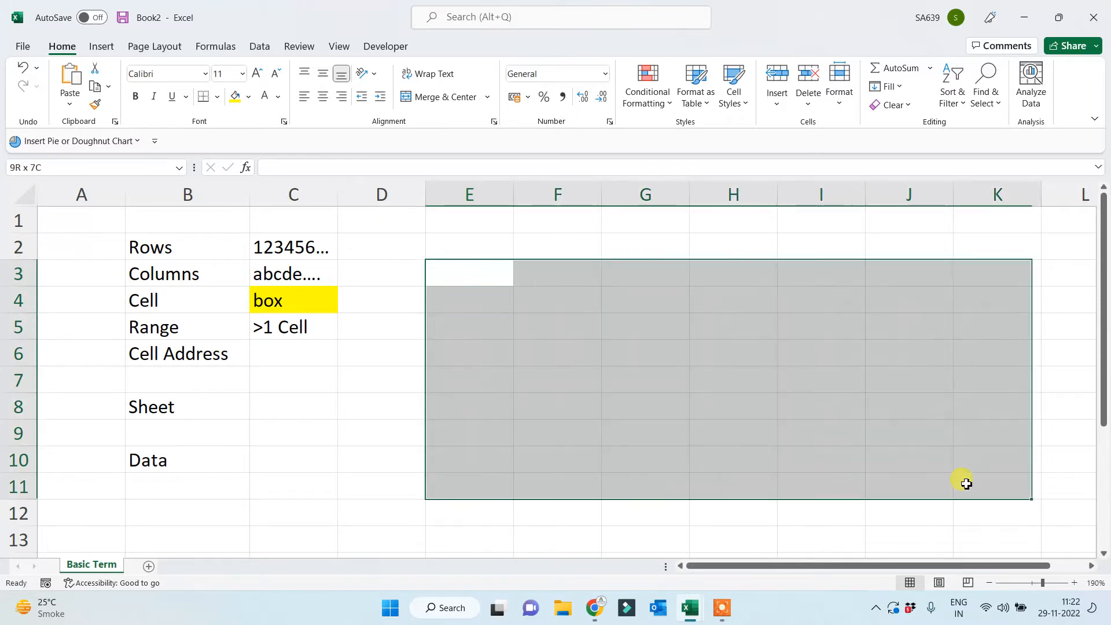
{"action": "left_click", "coordinate": [745, 441]}
{"action": "left_click", "coordinate": [466, 276]}
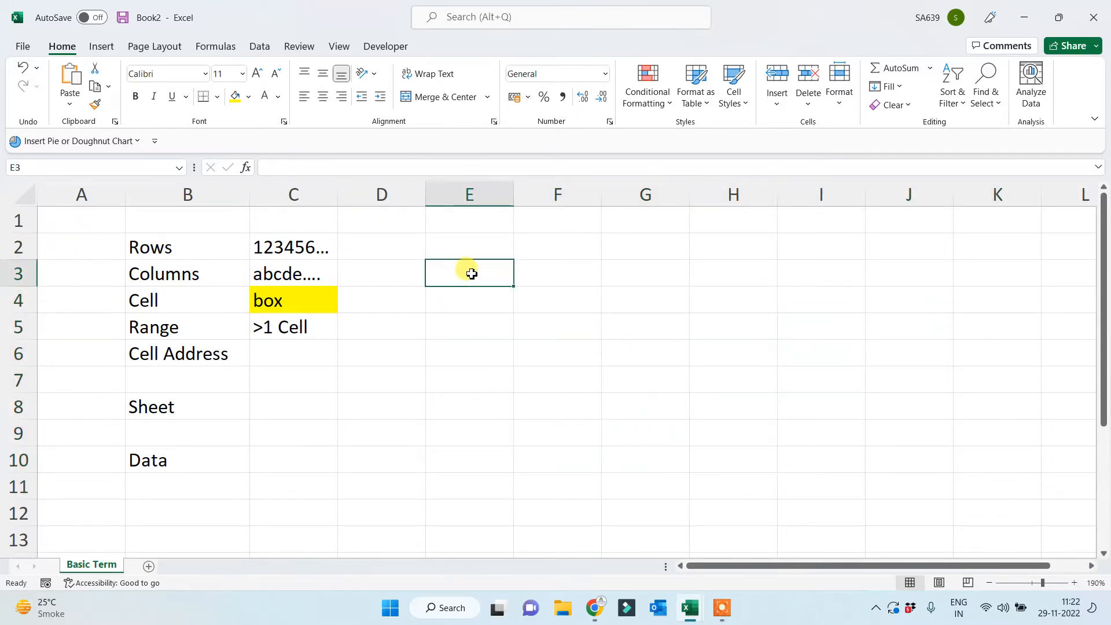
{"action": "left_click_drag", "start_coordinate": [476, 275], "coordinate": [487, 497]}
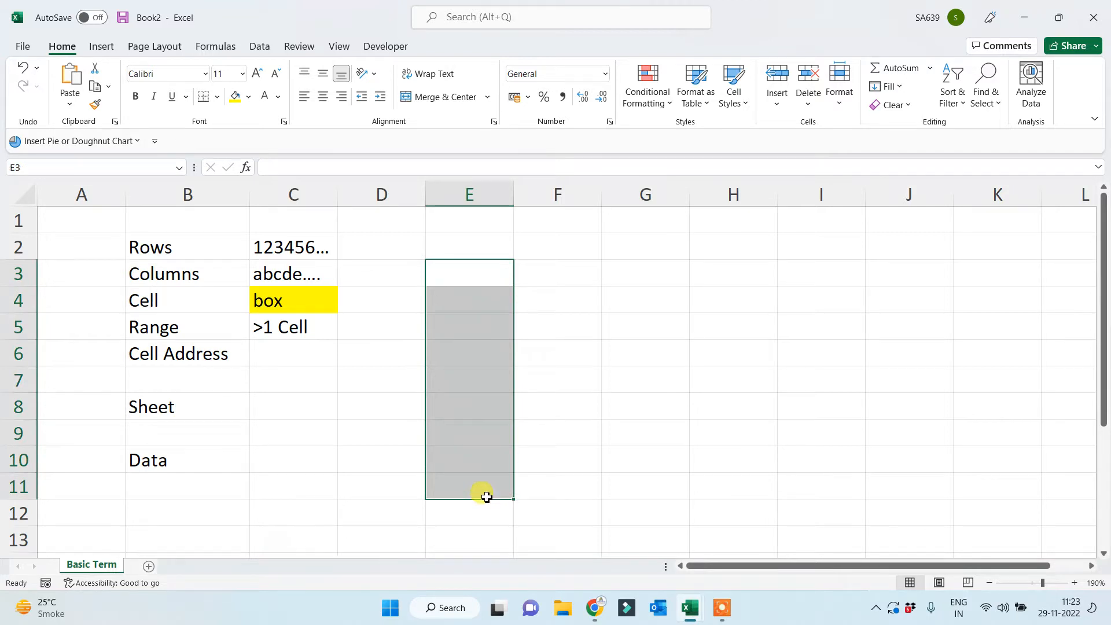
{"action": "left_click", "coordinate": [490, 271]}
{"action": "left_click_drag", "start_coordinate": [531, 274], "coordinate": [922, 261]}
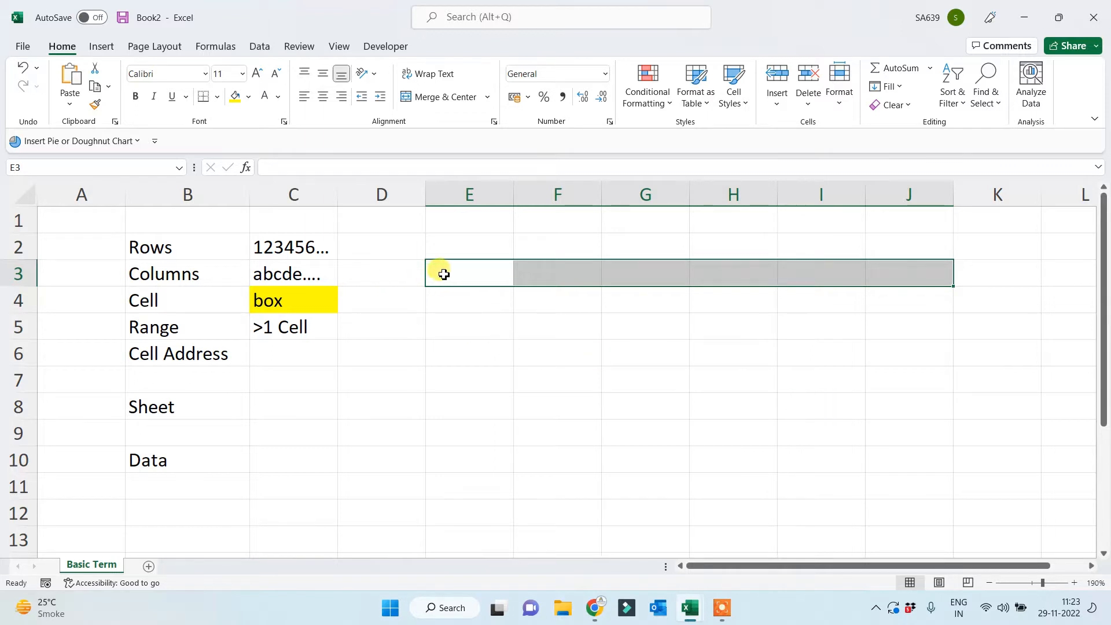
{"action": "left_click_drag", "start_coordinate": [442, 273], "coordinate": [949, 487]}
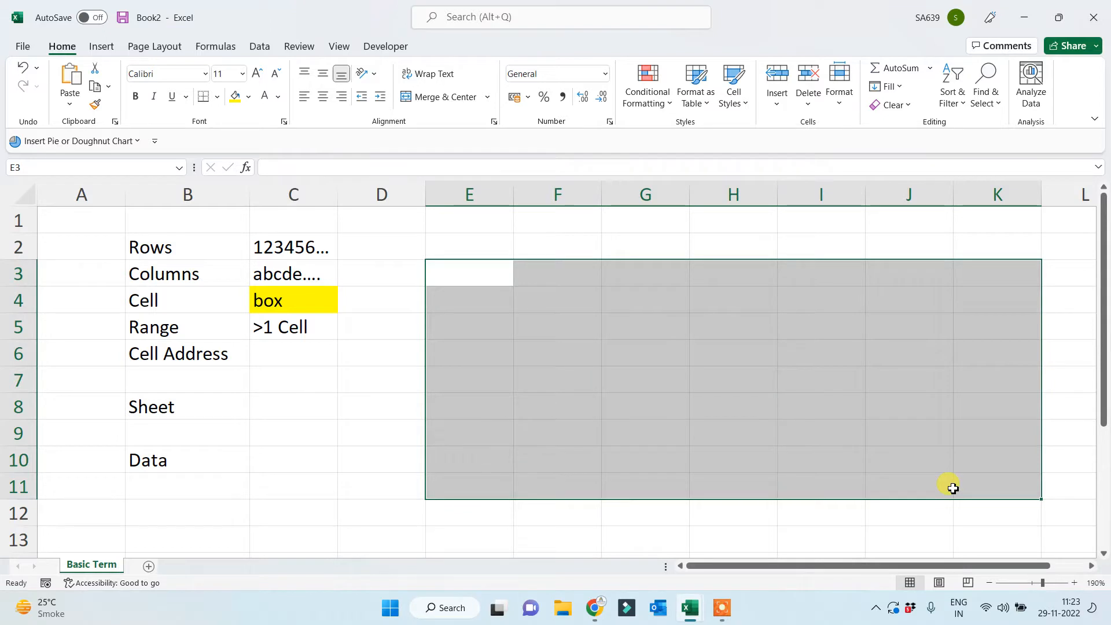
{"action": "left_click", "coordinate": [342, 449]}
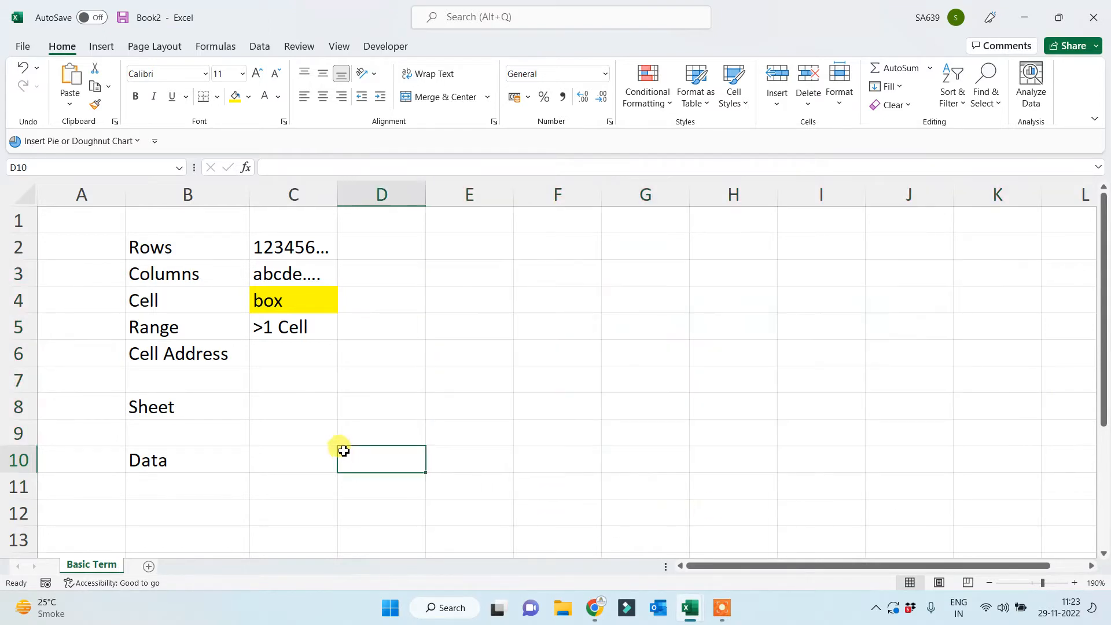
Give cell H2 a yellow fill.
{"action": "left_click", "coordinate": [293, 354]}
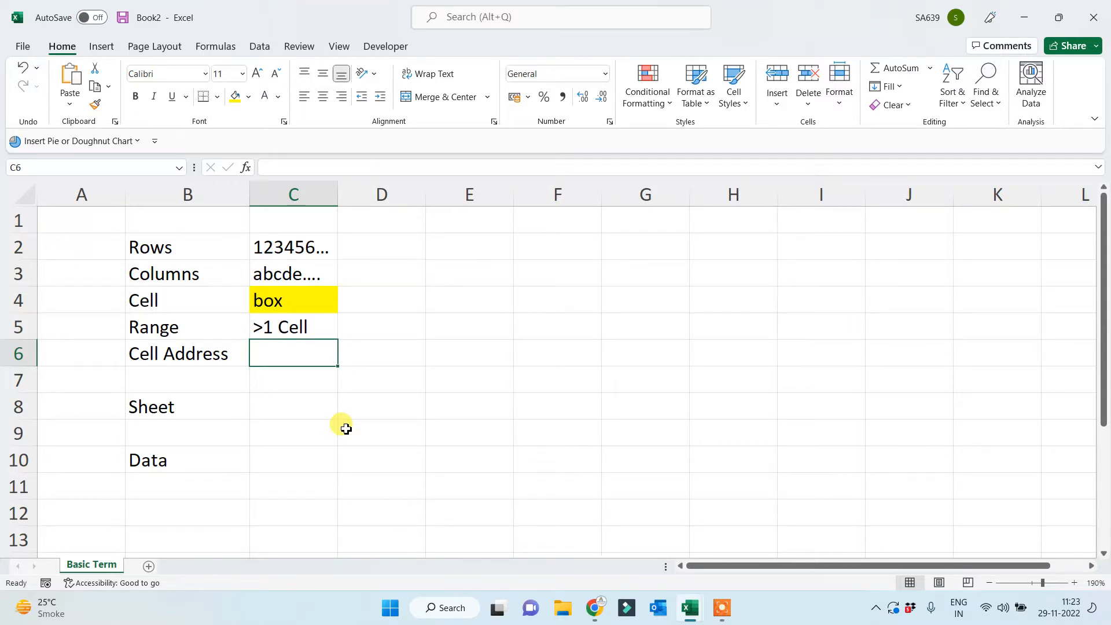
{"action": "left_click", "coordinate": [733, 249]}
{"action": "left_click", "coordinate": [249, 97]}
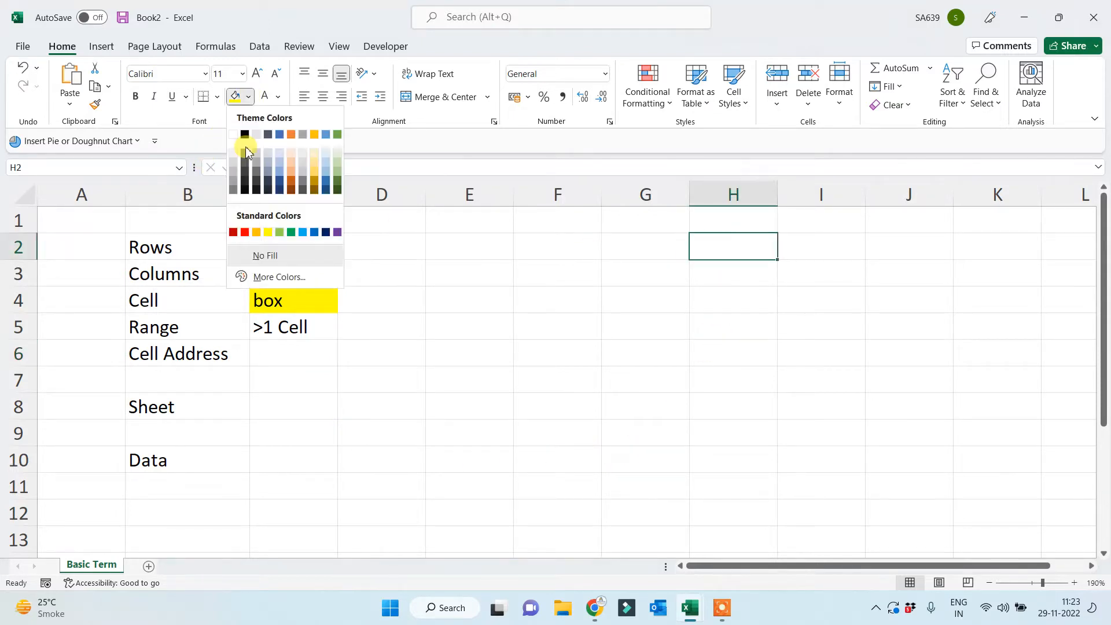
{"action": "left_click", "coordinate": [268, 233]}
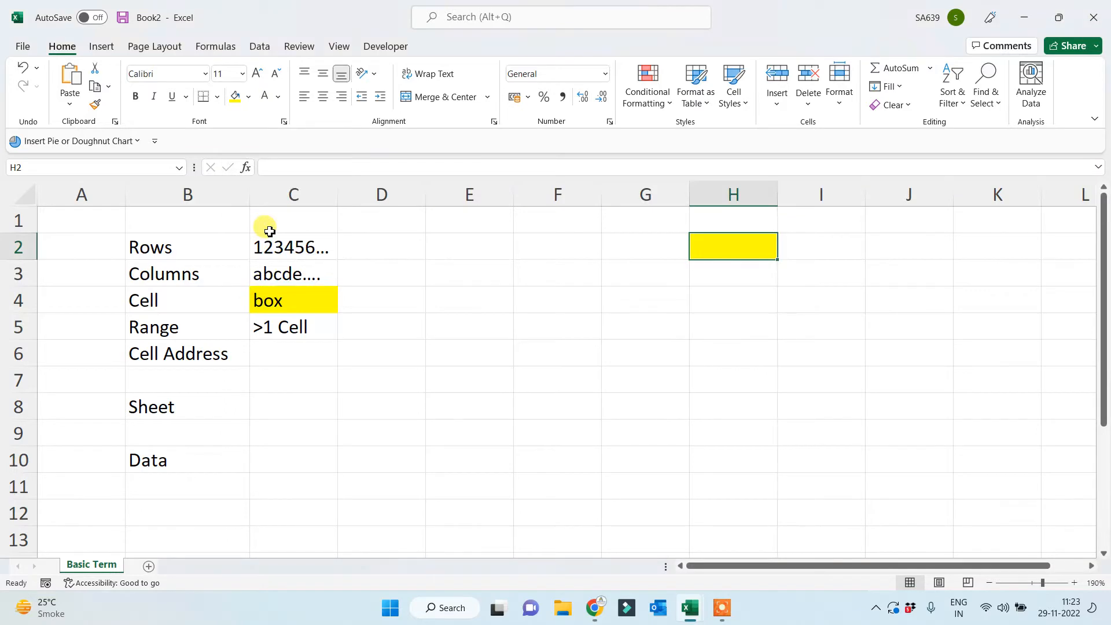
Highlight column H and row 2, then fill cell G5 light blue.
{"action": "left_click", "coordinate": [714, 191]}
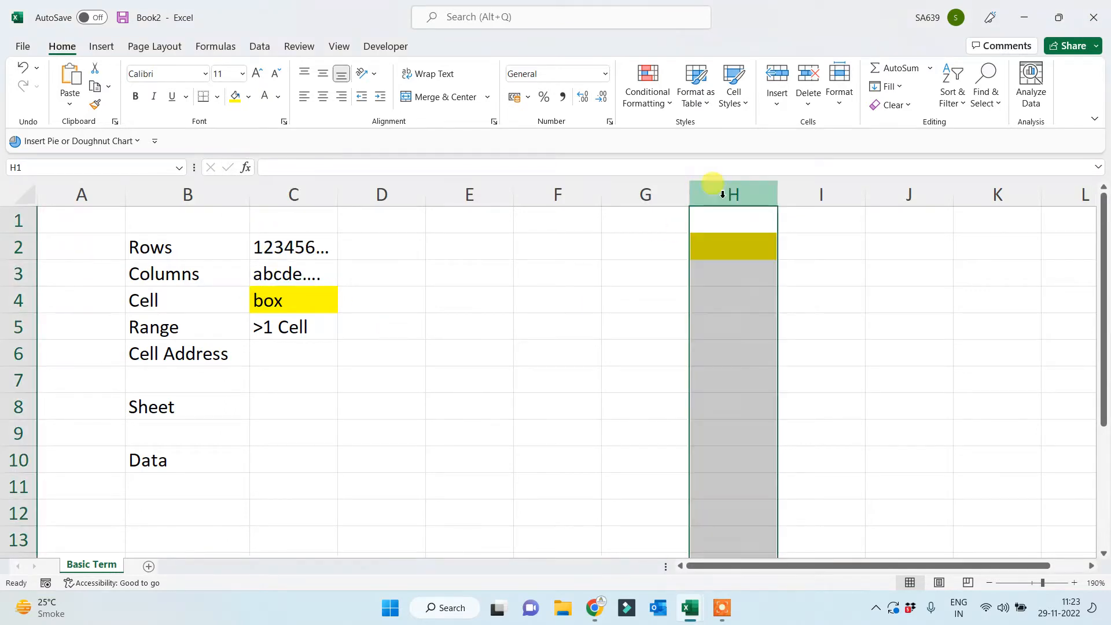
{"action": "left_click", "coordinate": [20, 248]}
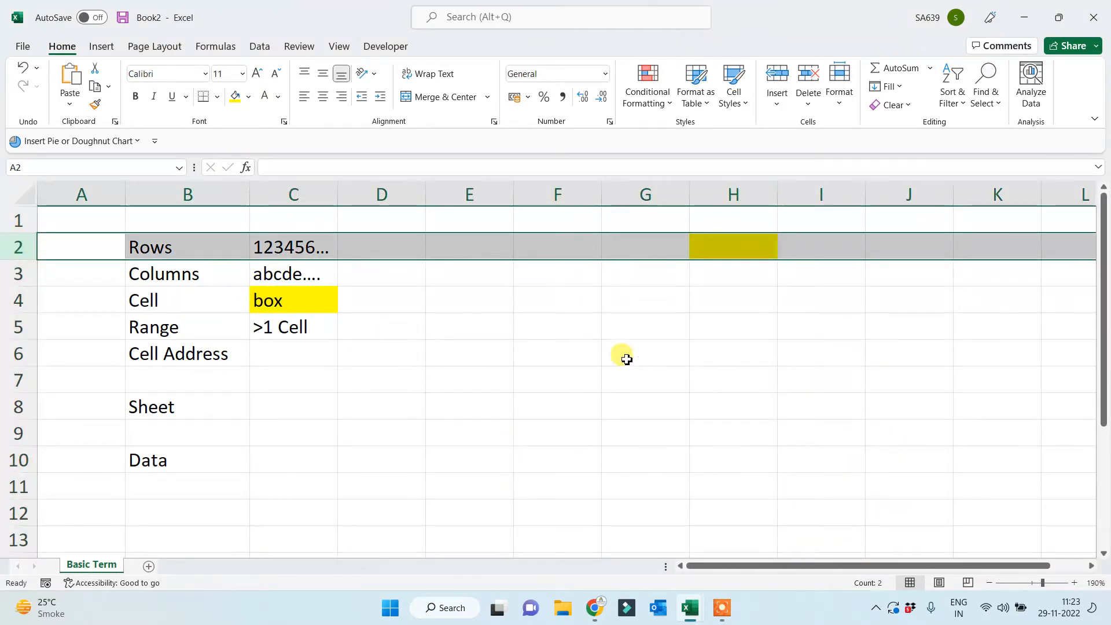
{"action": "left_click", "coordinate": [632, 327]}
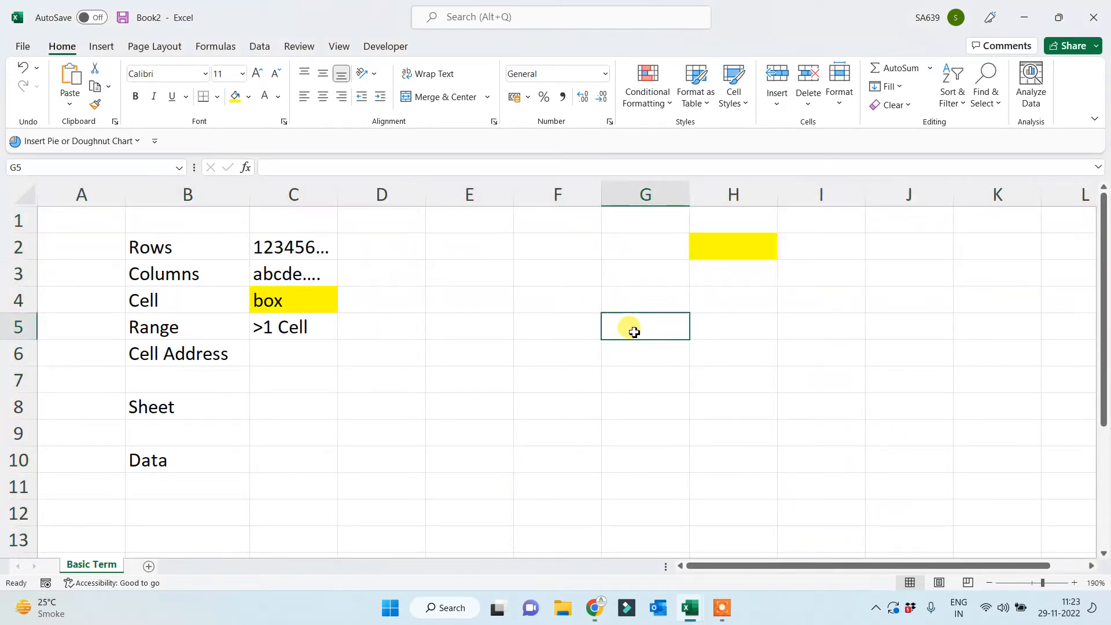
{"action": "left_click", "coordinate": [249, 98]}
{"action": "left_click", "coordinate": [306, 232]}
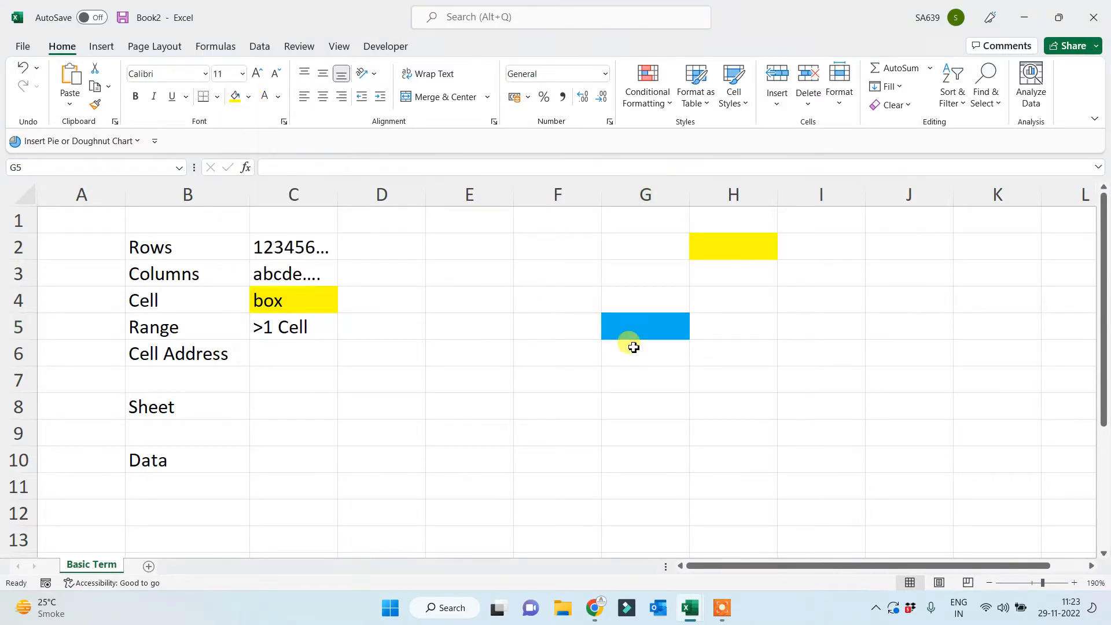
Give cell A1 a green fill.
{"action": "left_click", "coordinate": [116, 215]}
{"action": "left_click", "coordinate": [248, 99]}
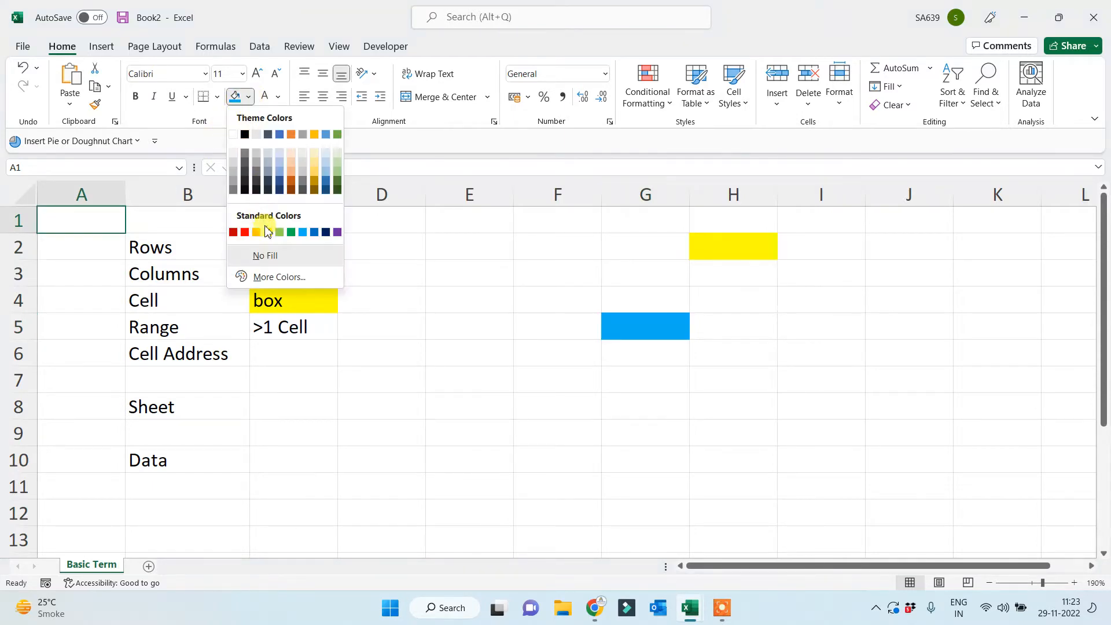
{"action": "left_click", "coordinate": [283, 231]}
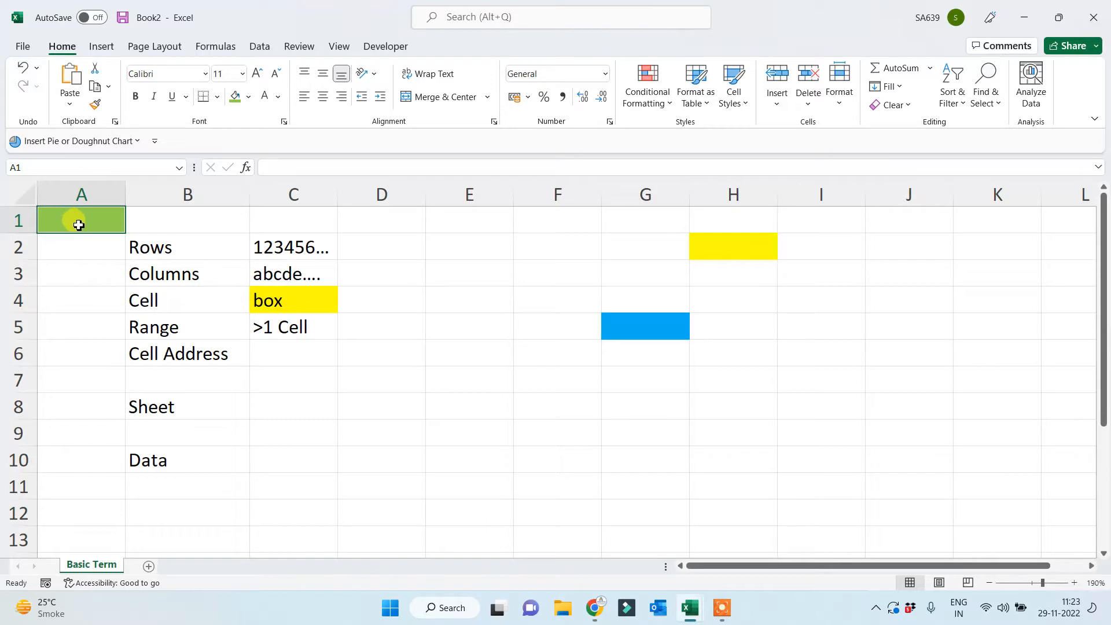
Enter 'A1, G5, H2, S10' in C6 beside Cell Address.
{"action": "left_click", "coordinate": [273, 362]}
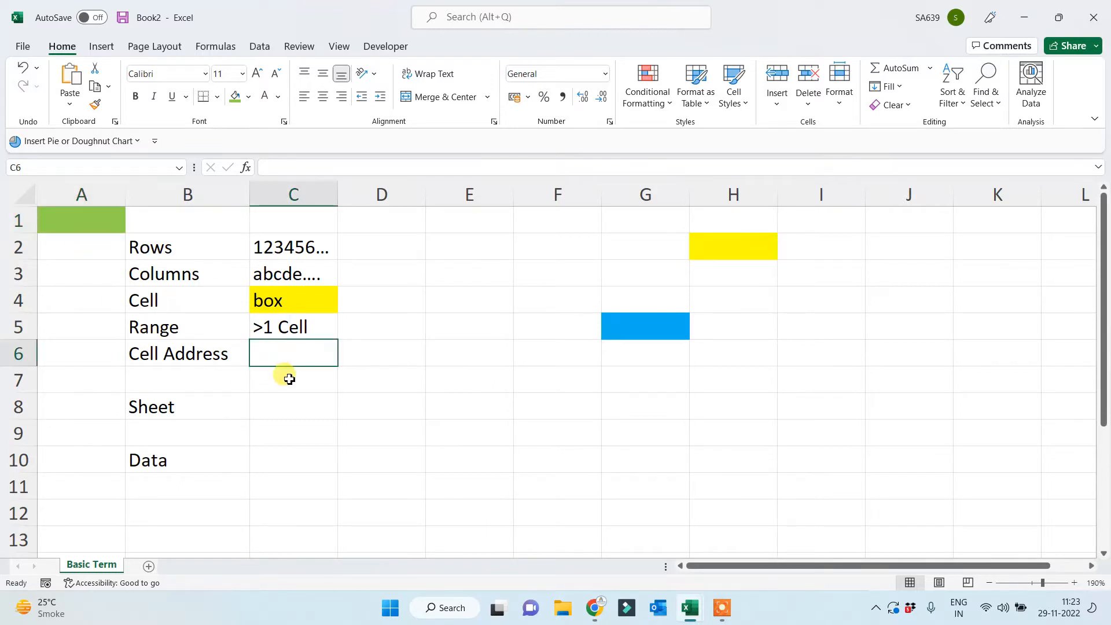
{"action": "type", "text": "A1,"}
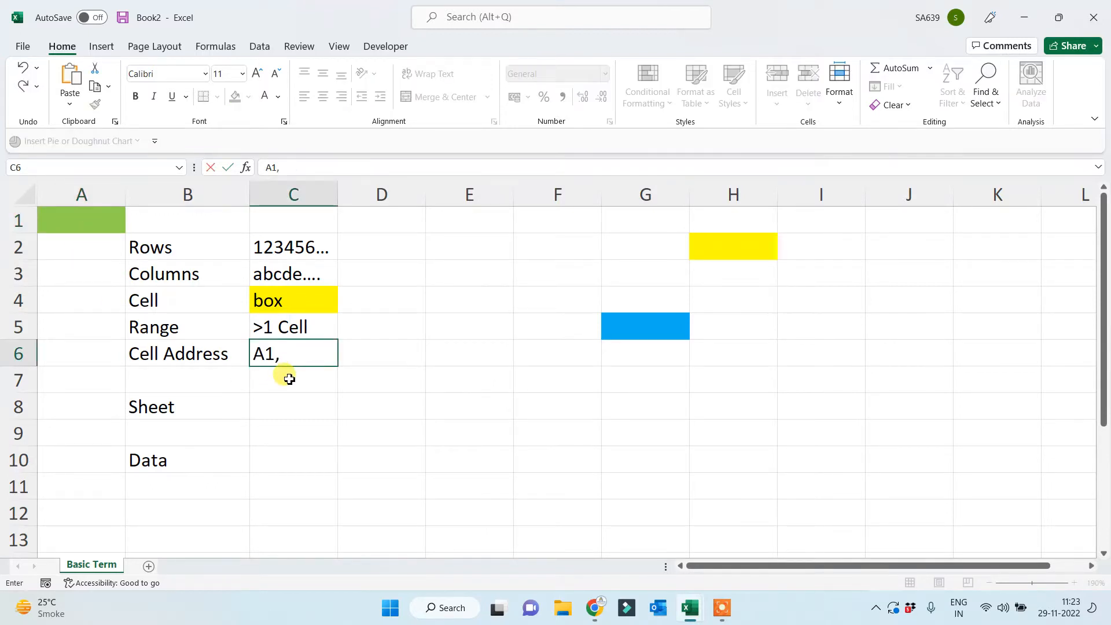
{"action": "type", "text": " G5, H2"}
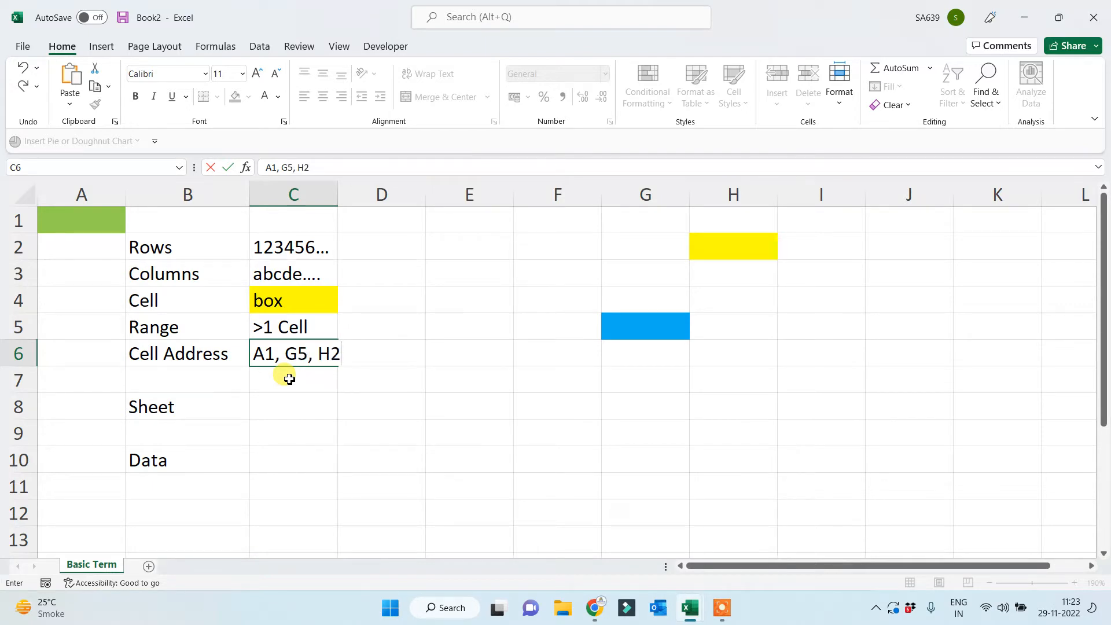
{"action": "type", "text": ", S10"}
{"action": "key", "text": "Return"}
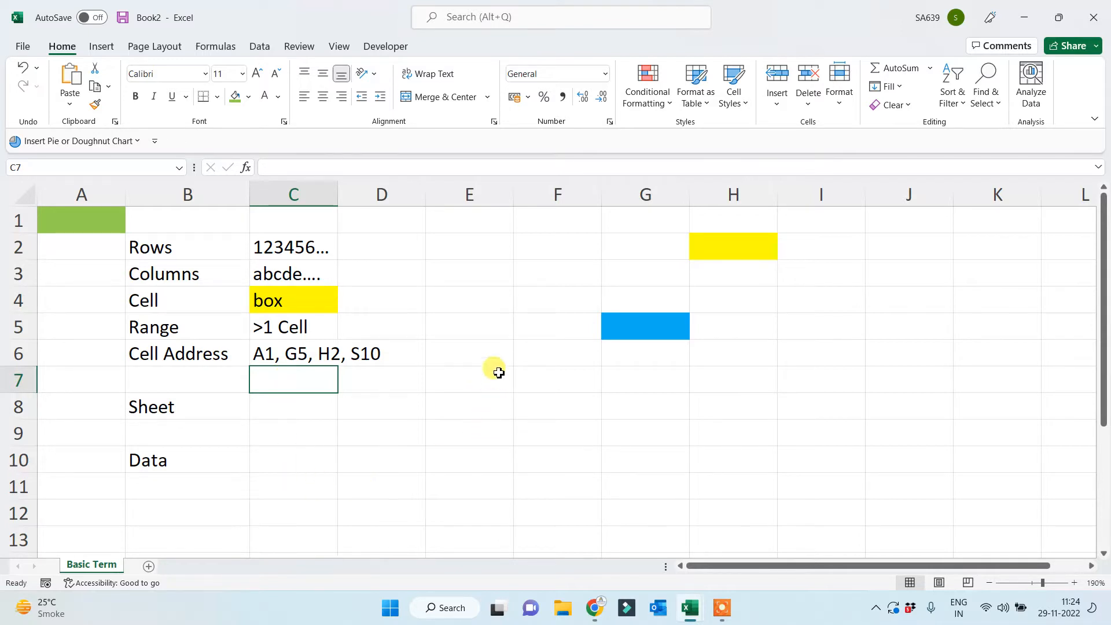
{"action": "left_click", "coordinate": [462, 277]}
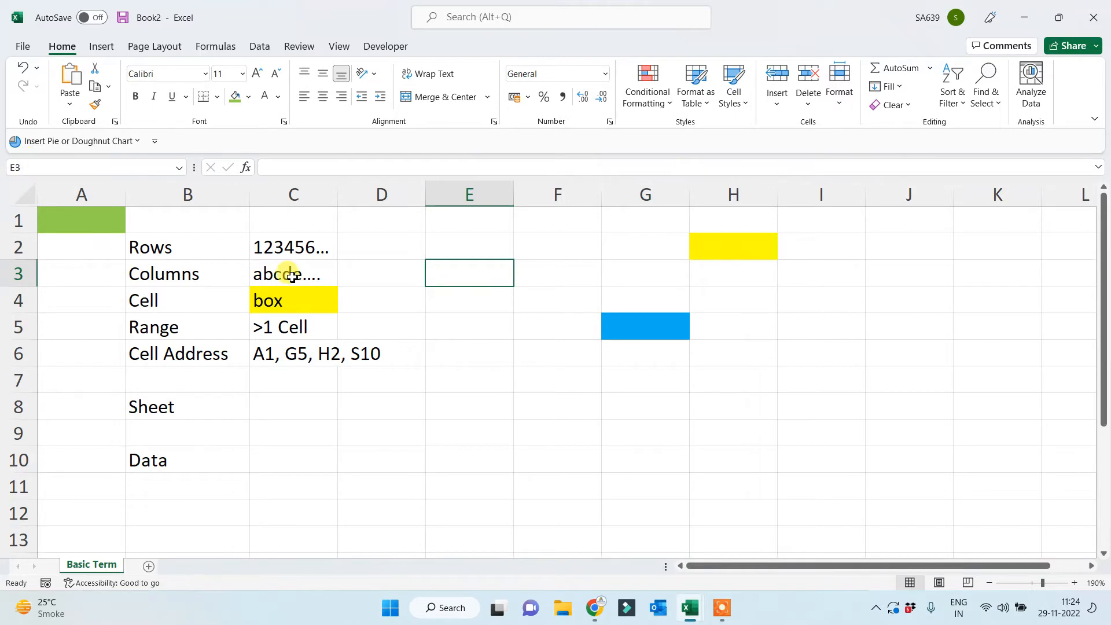
{"action": "left_click", "coordinate": [651, 316]}
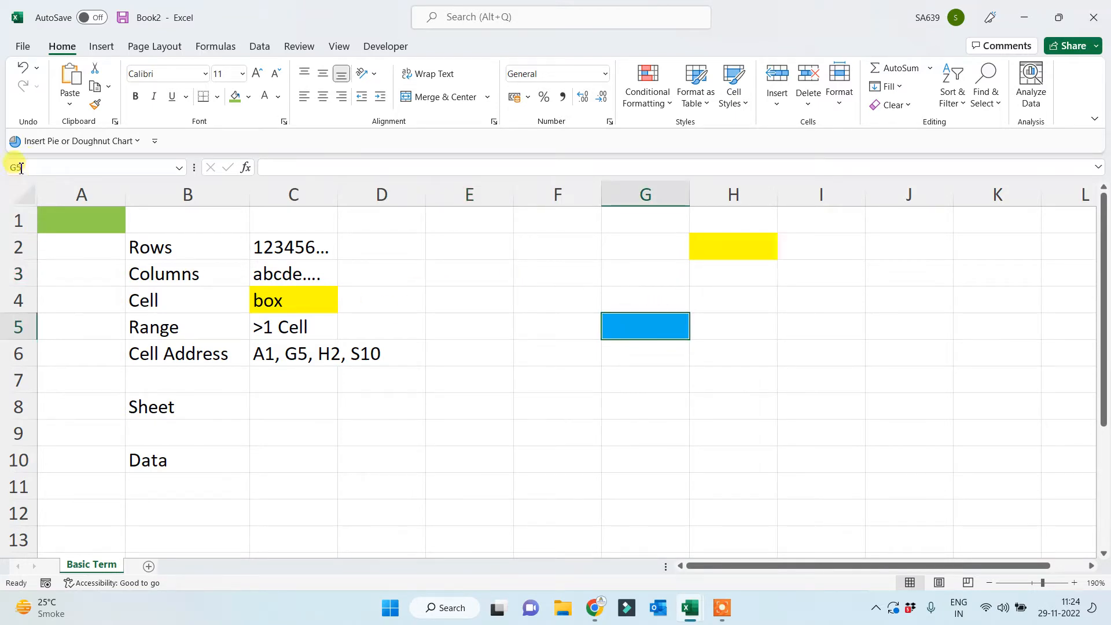
{"action": "left_click", "coordinate": [718, 235]}
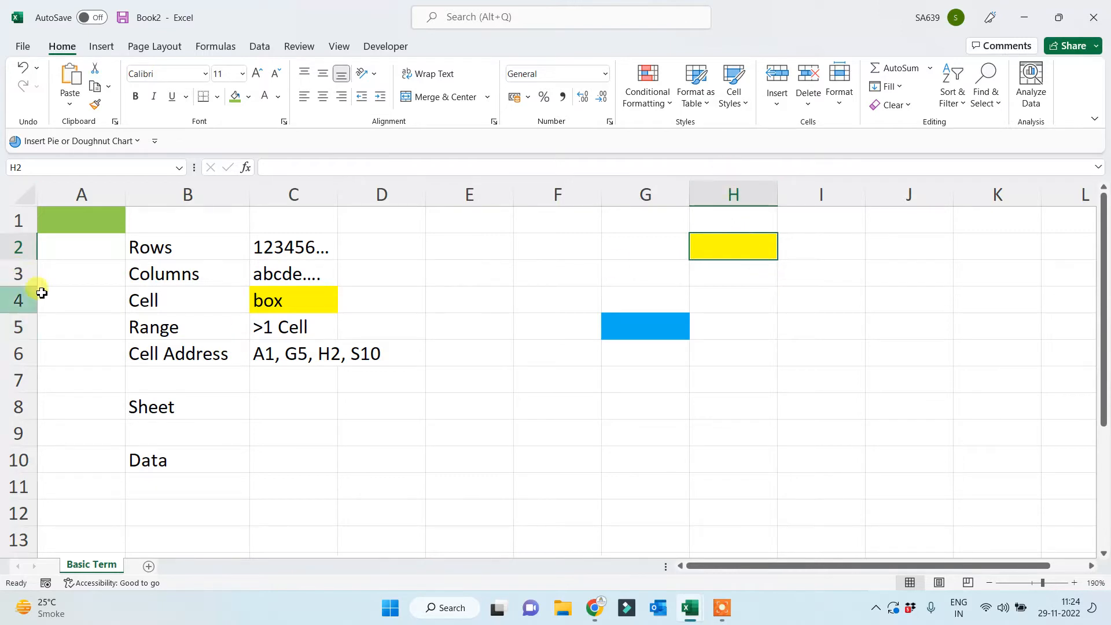
{"action": "left_click", "coordinate": [62, 221]}
{"action": "left_click", "coordinate": [571, 455]}
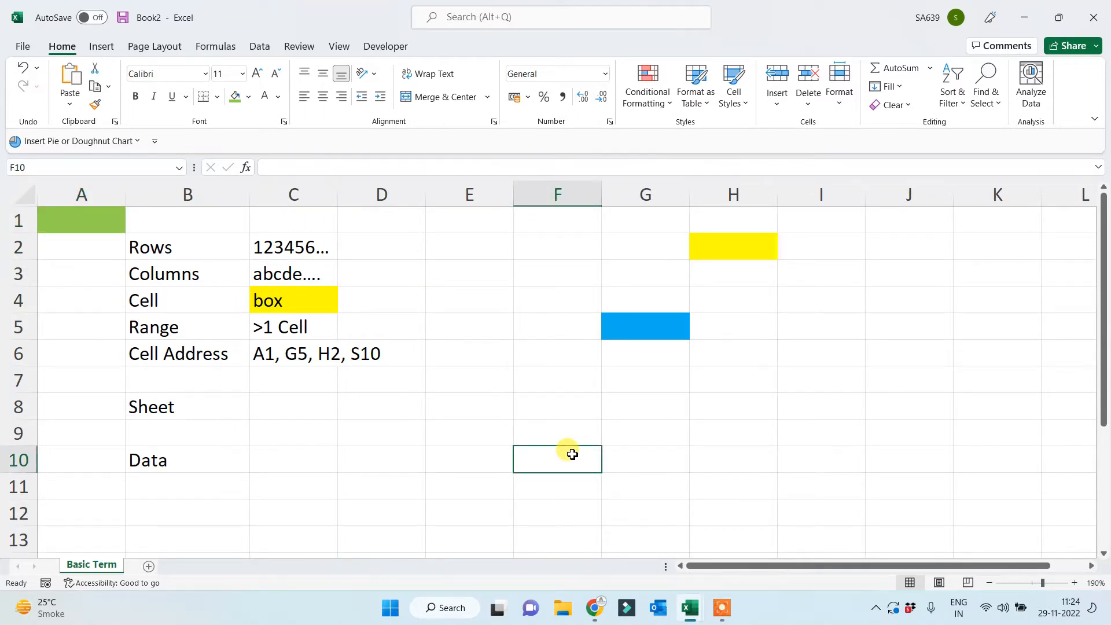
Add four new sheets with the + button, then reselect the Basic Term tab.
{"action": "left_click", "coordinate": [149, 566]}
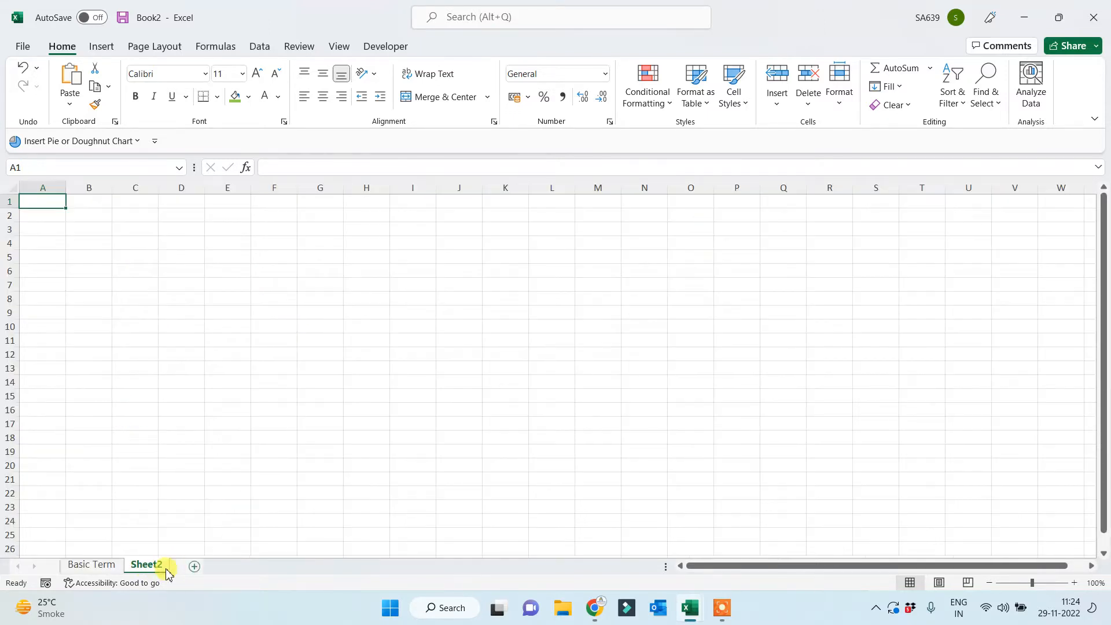
{"action": "left_click", "coordinate": [194, 566]}
{"action": "left_click", "coordinate": [242, 567]}
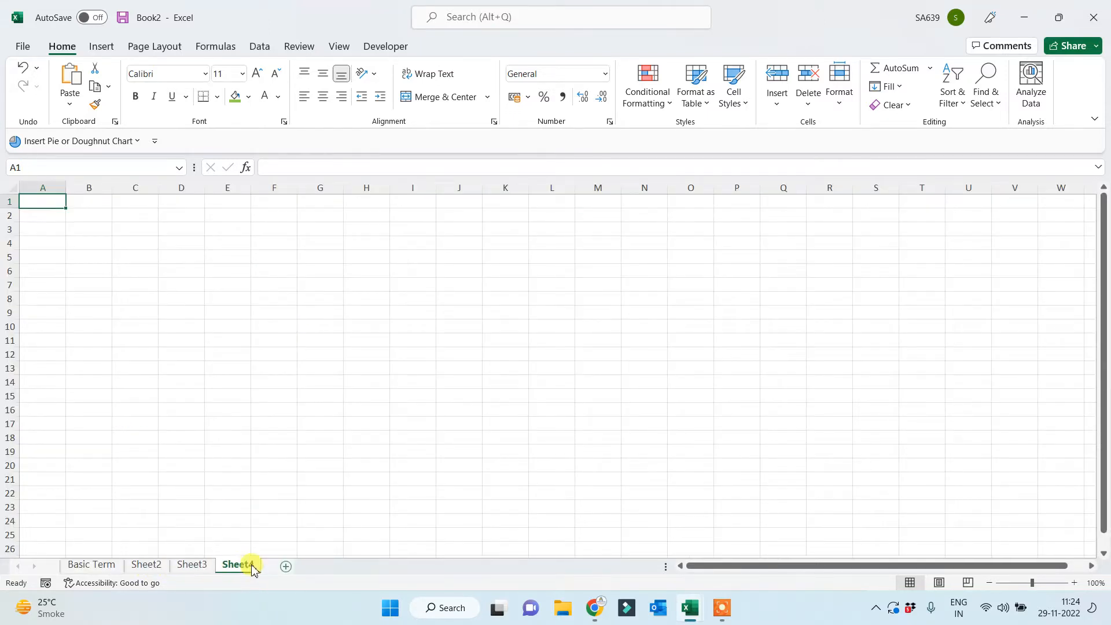
{"action": "left_click", "coordinate": [285, 567]}
{"action": "left_click", "coordinate": [91, 565]}
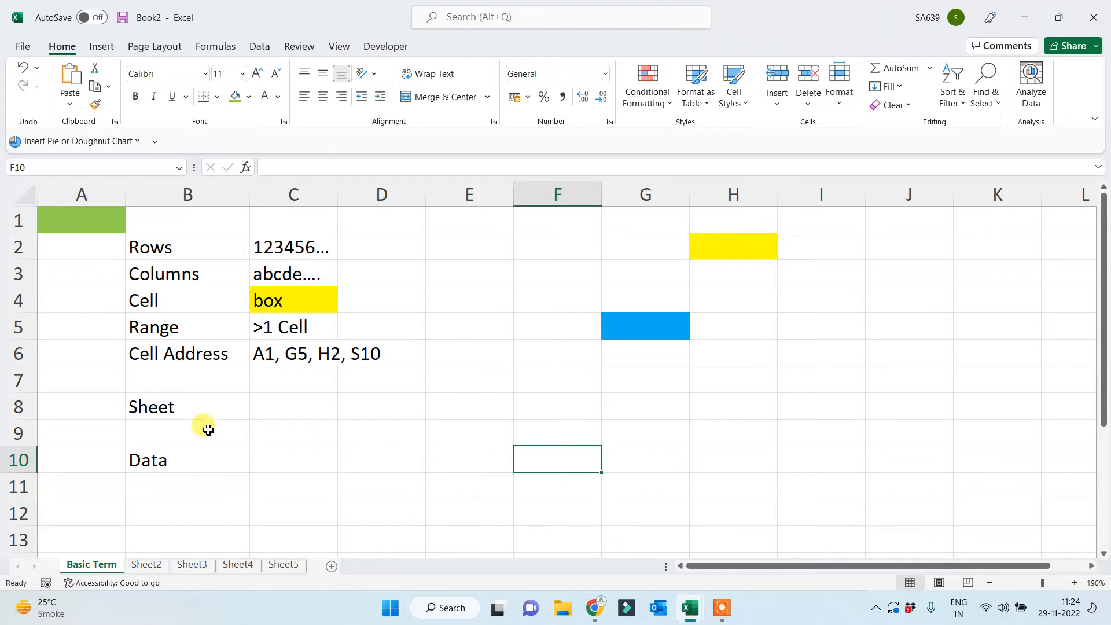
Apply the standard Red fill to the Data cell B10.
{"action": "left_click", "coordinate": [209, 410]}
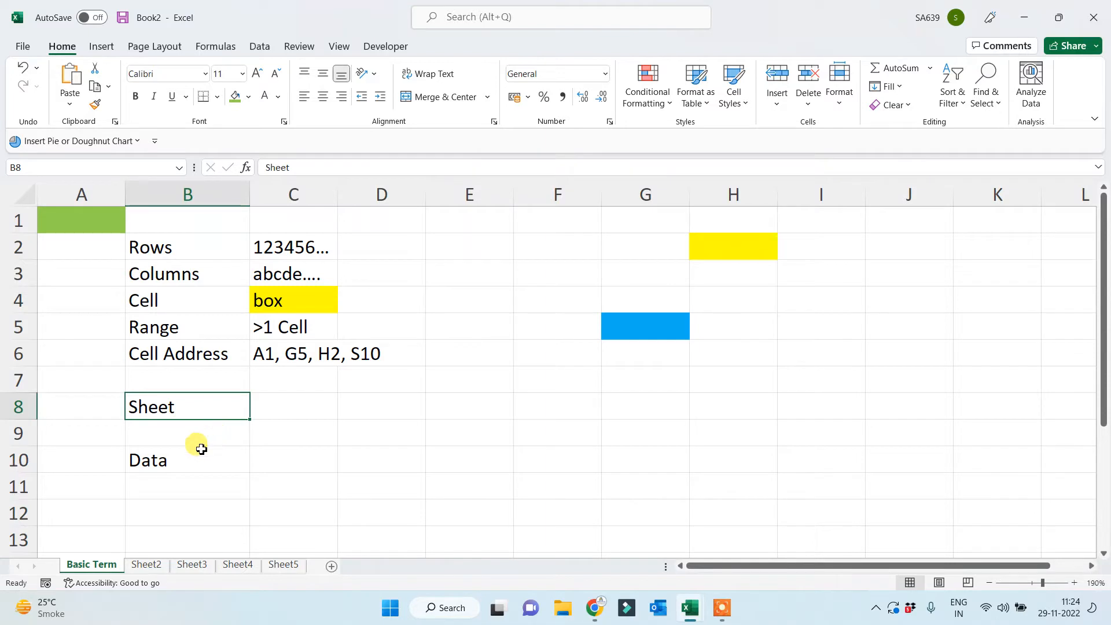
{"action": "left_click", "coordinate": [186, 459]}
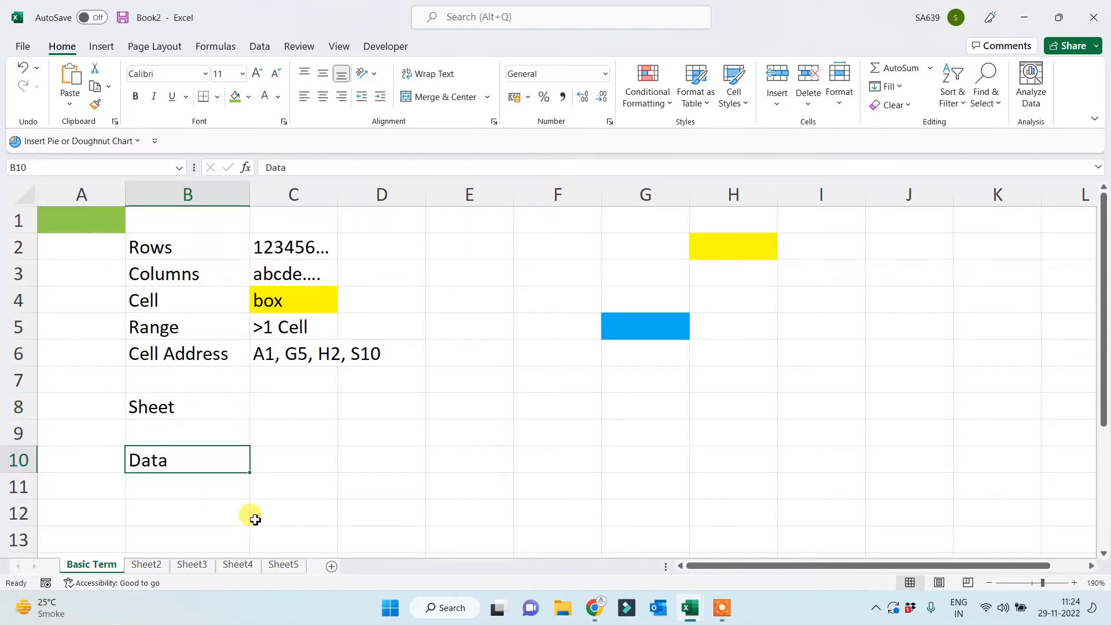
{"action": "left_click", "coordinate": [248, 97]}
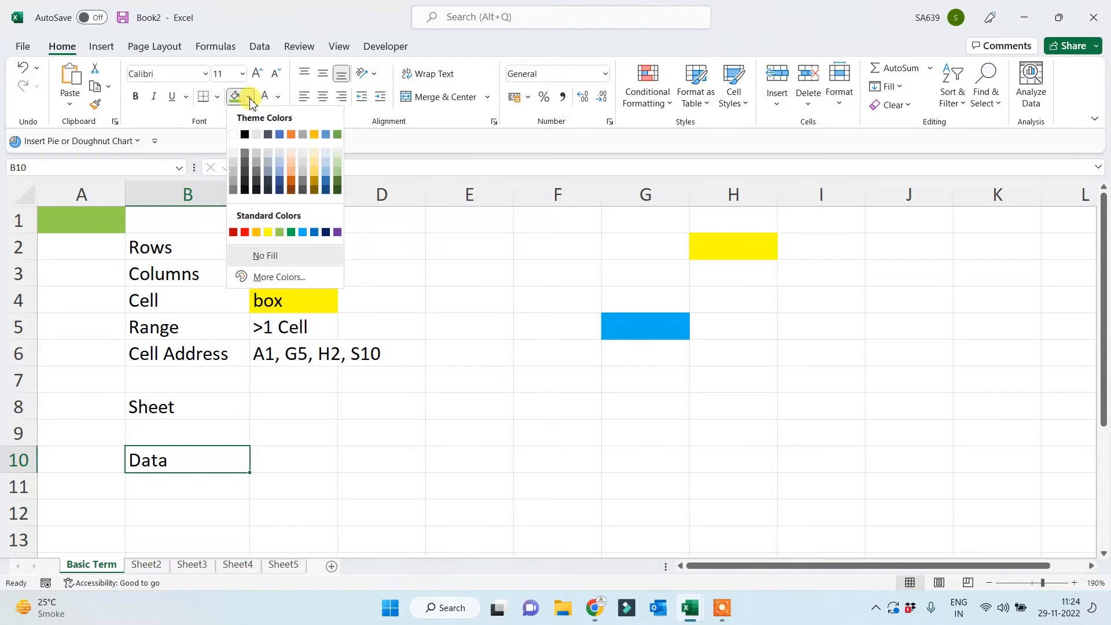
{"action": "left_click", "coordinate": [245, 233]}
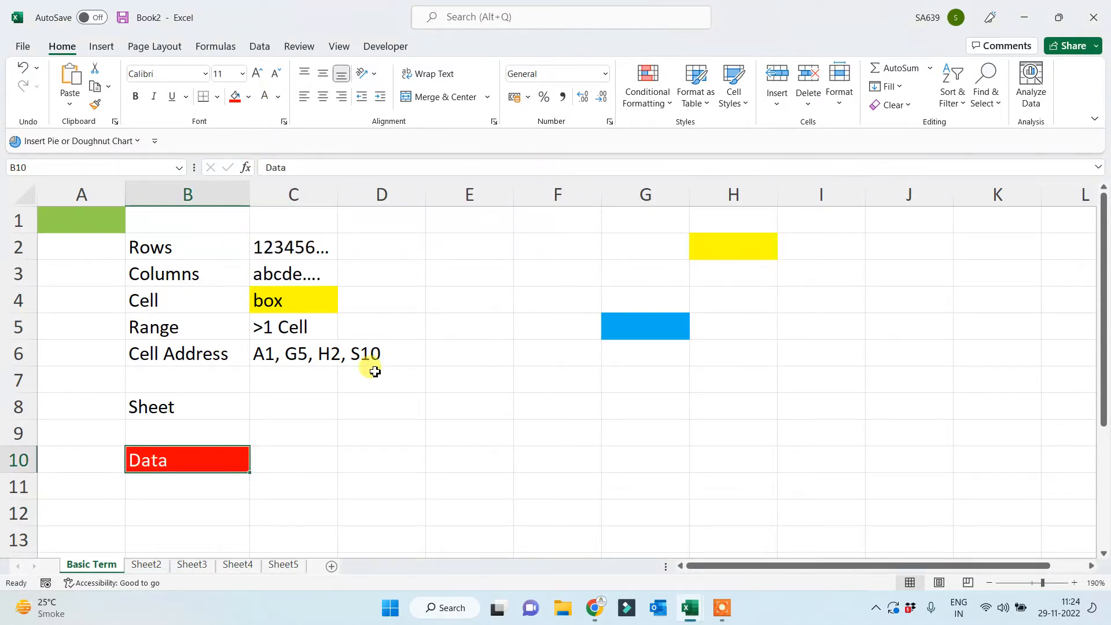
{"action": "left_click", "coordinate": [388, 440]}
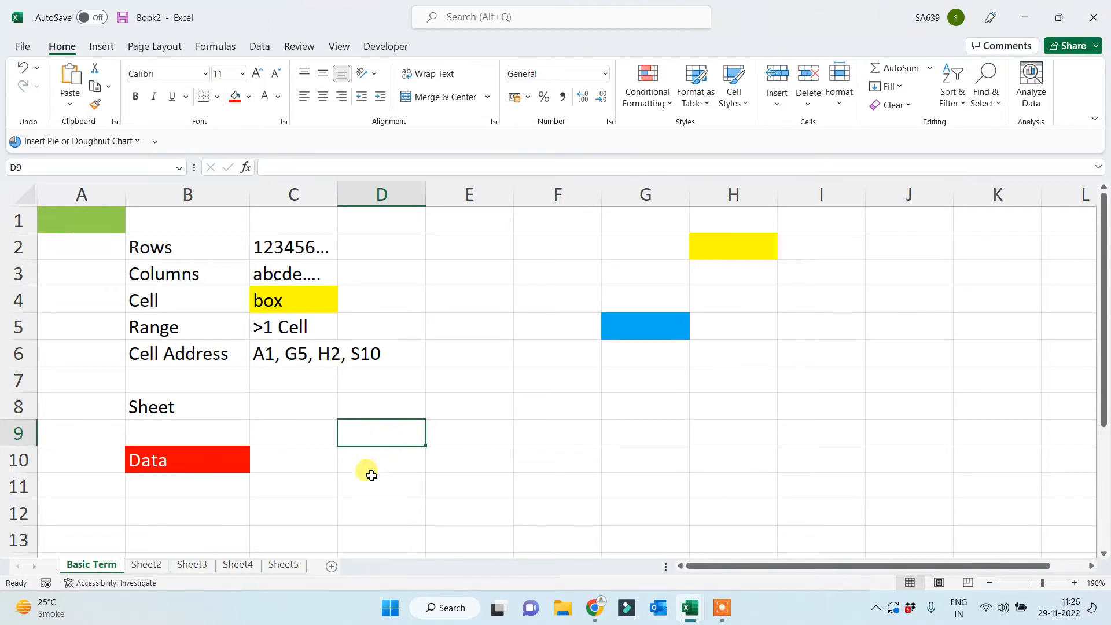
{"action": "left_click", "coordinate": [363, 457]}
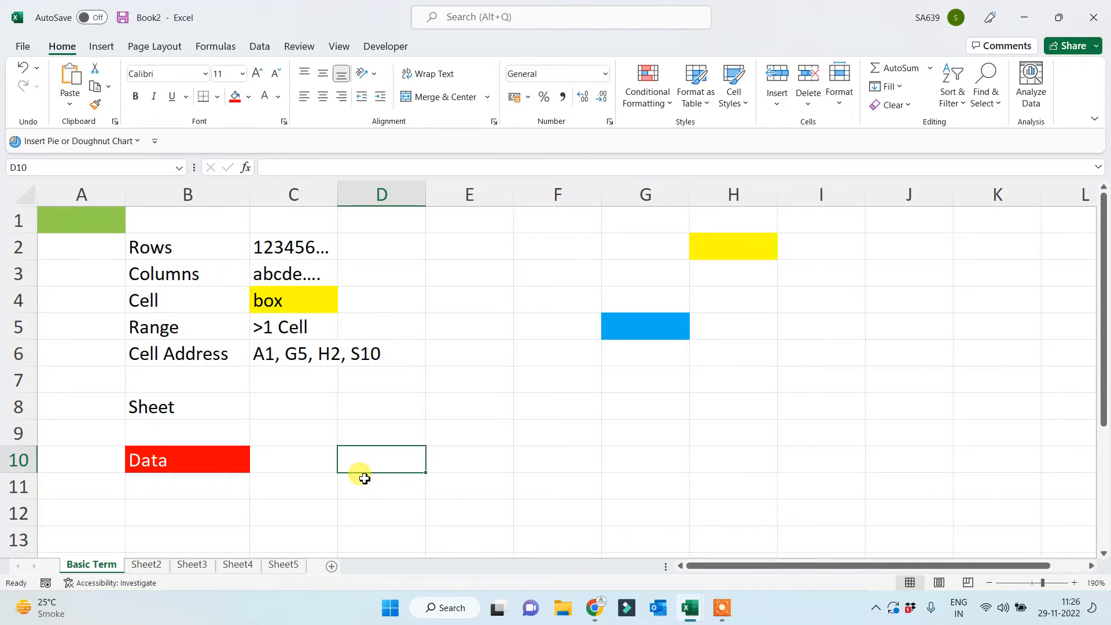
Type 'collection of correct information' into D10, correcting the typo.
{"action": "type", "text": "colll"}
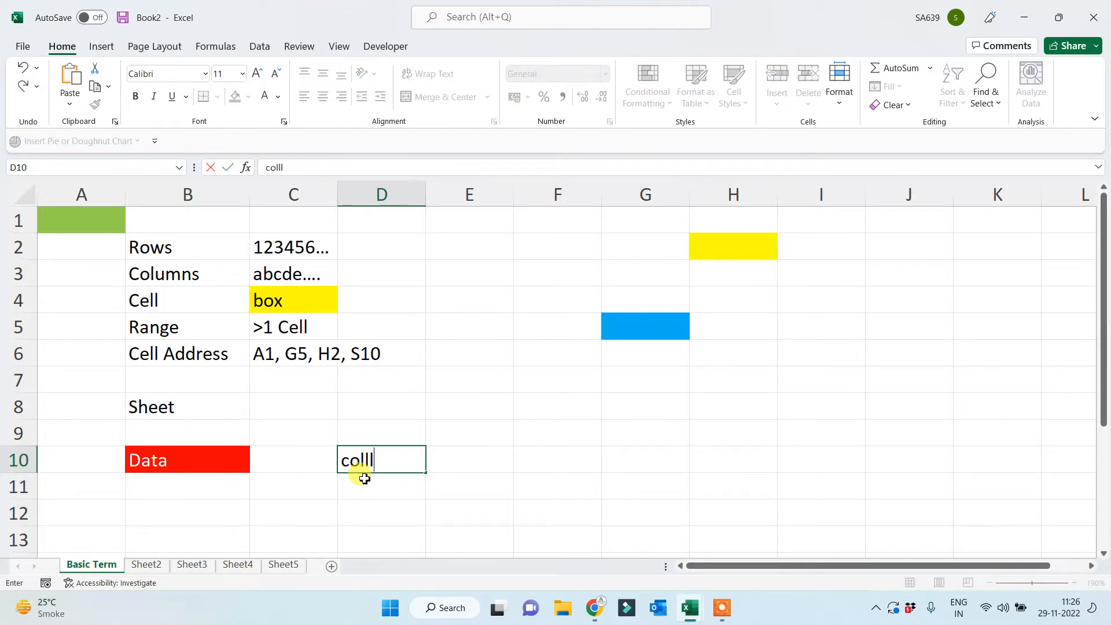
{"action": "key", "text": "BackSpace"}
{"action": "type", "text": "ection of co"}
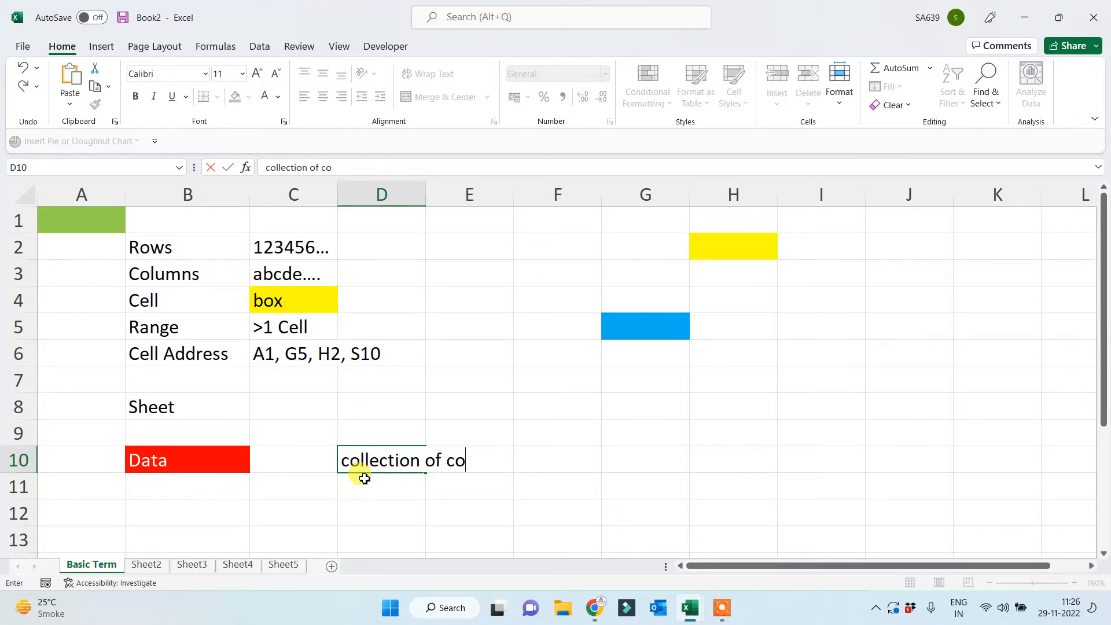
{"action": "type", "text": "rrect informa"}
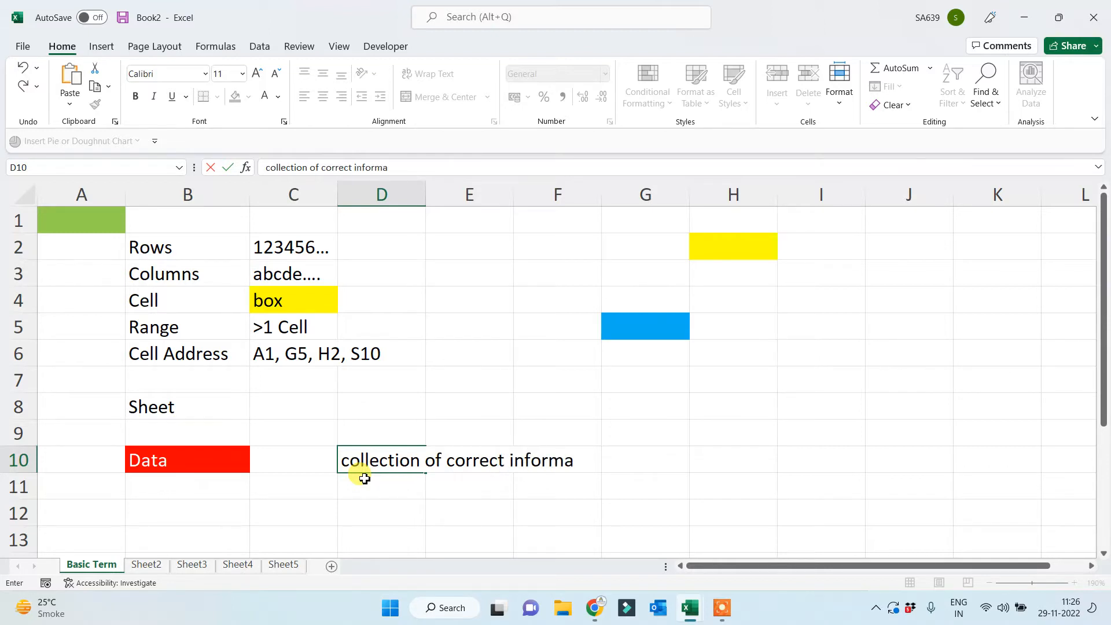
{"action": "type", "text": "tion"}
{"action": "key", "text": "Return"}
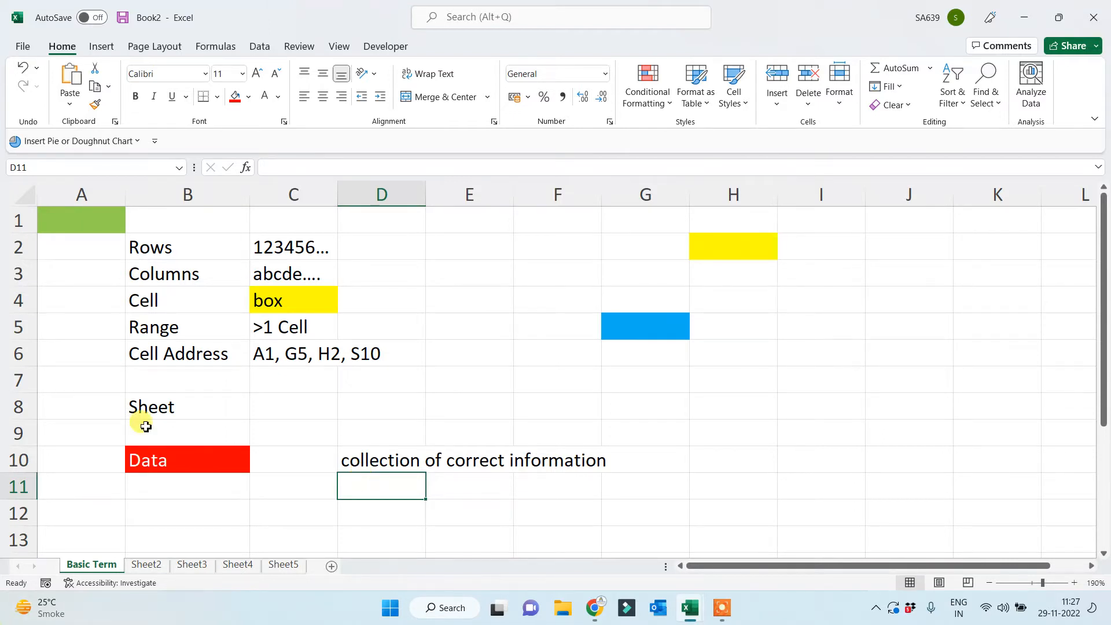
Rename Sheet2 to 'Data Fields'.
{"action": "left_click", "coordinate": [147, 566]}
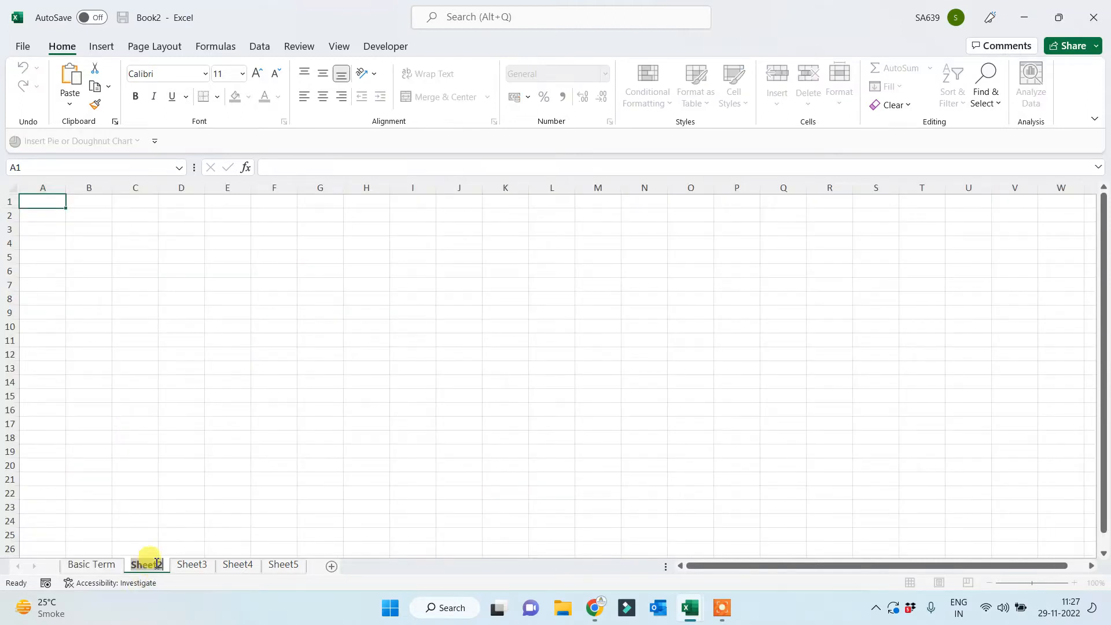
{"action": "type", "text": "Data"}
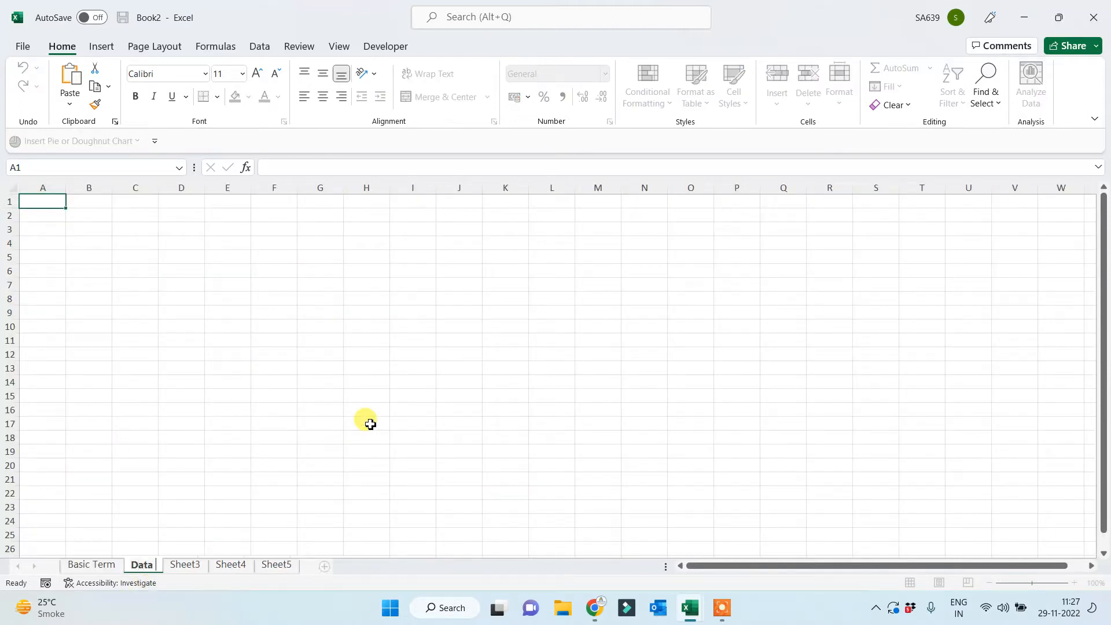
{"action": "type", "text": " Fields"}
{"action": "key", "text": "Return"}
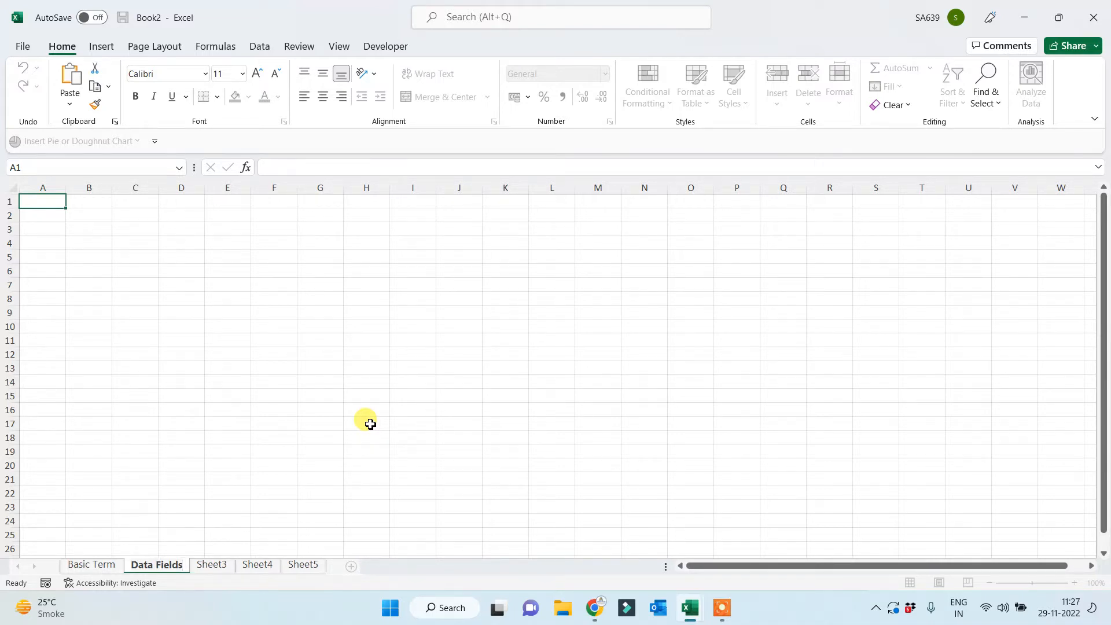
Zoom in on the empty Data Fields sheet and select cell A1.
{"action": "left_click", "coordinate": [307, 326]}
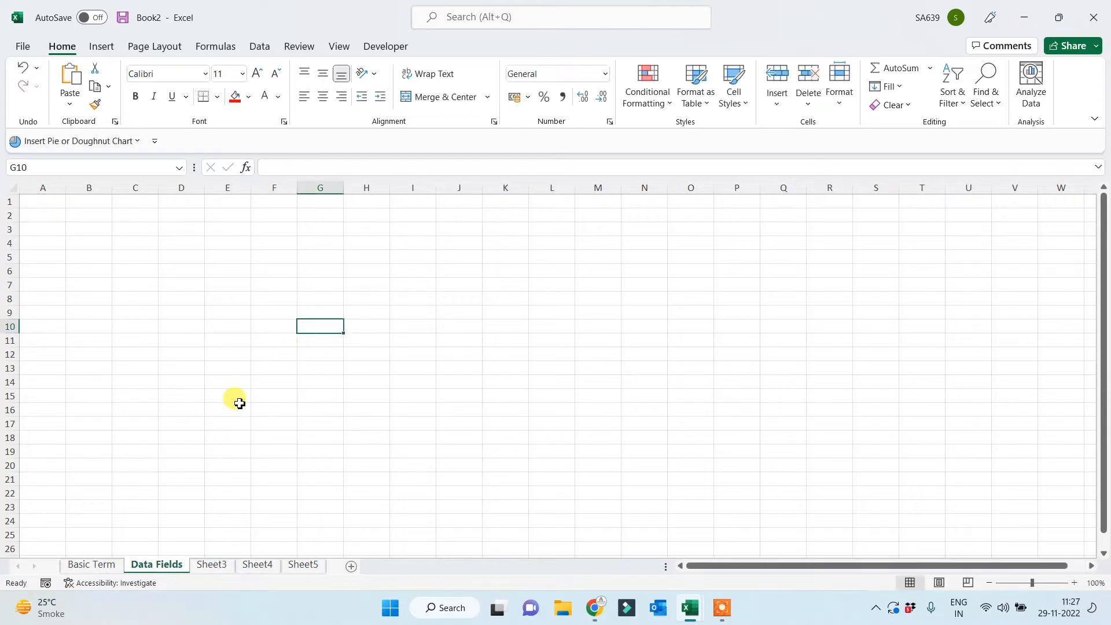
{"action": "scroll", "coordinate": [223, 415], "scroll_direction": "up", "scroll_amount": 3}
{"action": "scroll", "coordinate": [214, 376], "scroll_direction": "up", "scroll_amount": 4}
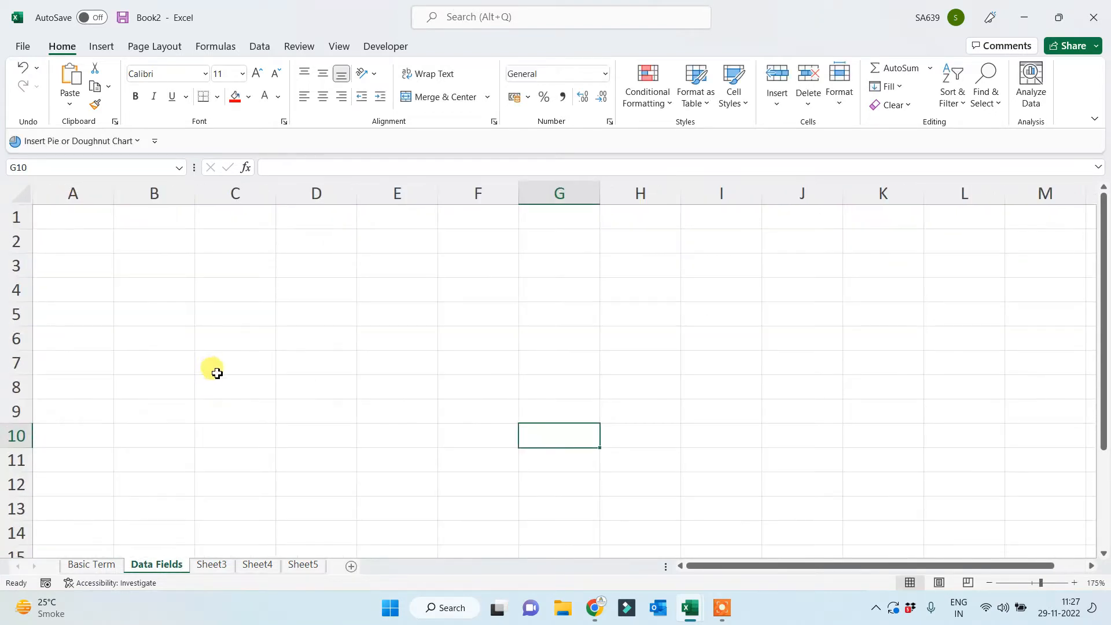
{"action": "left_click", "coordinate": [66, 213]}
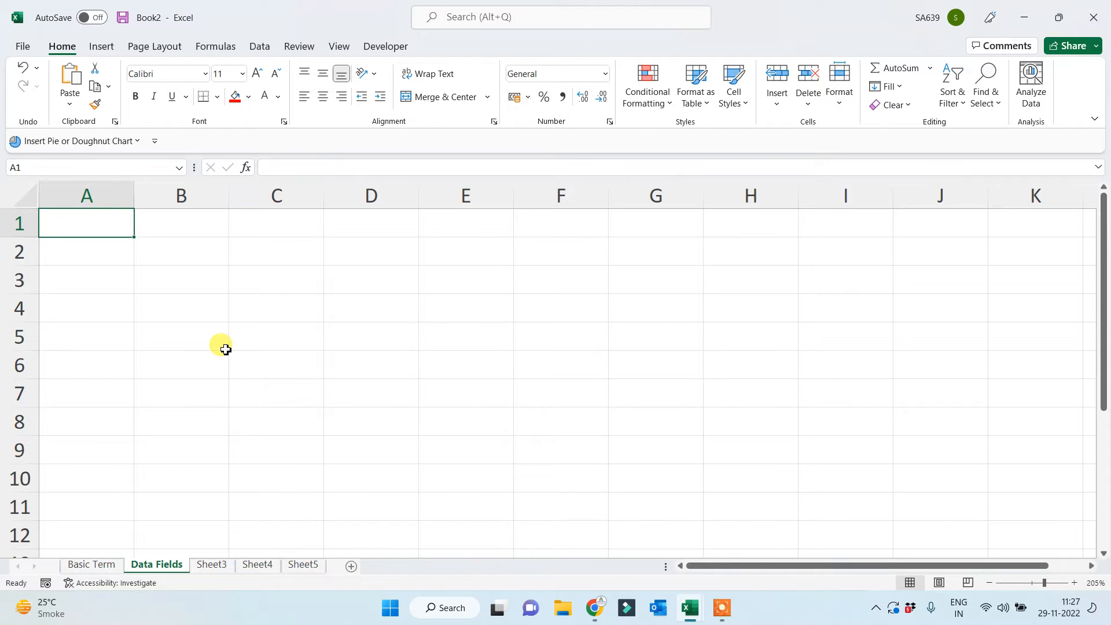
Enter the headings Number, Text, Date, Time, Sym and Mixed across A1:F1.
{"action": "type", "text": "Numbe"}
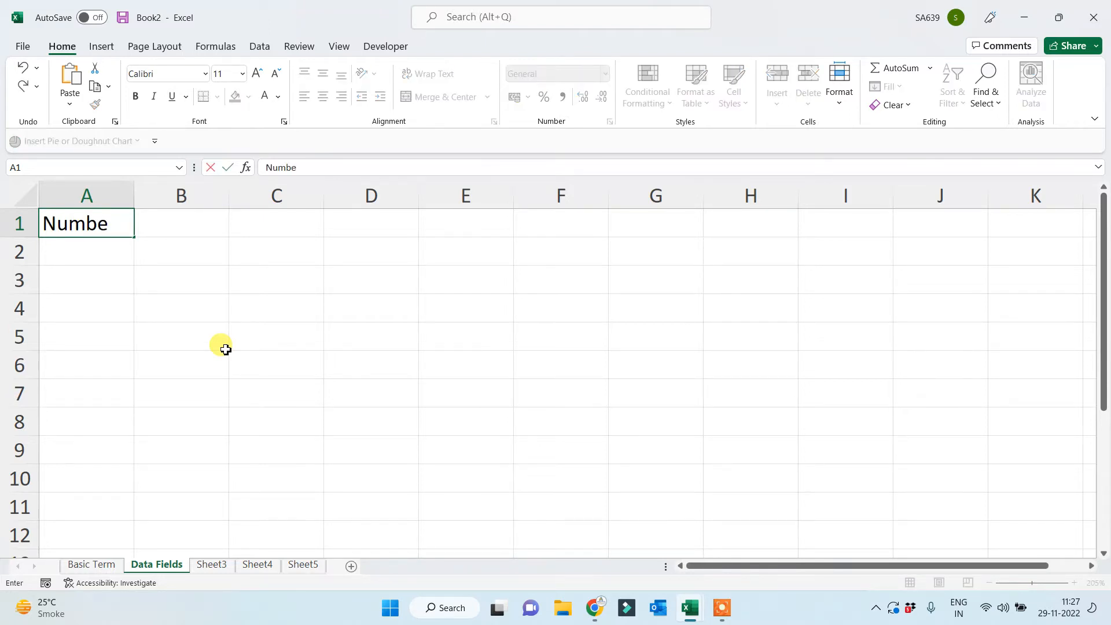
{"action": "type", "text": "r"}
{"action": "key", "text": "Tab"}
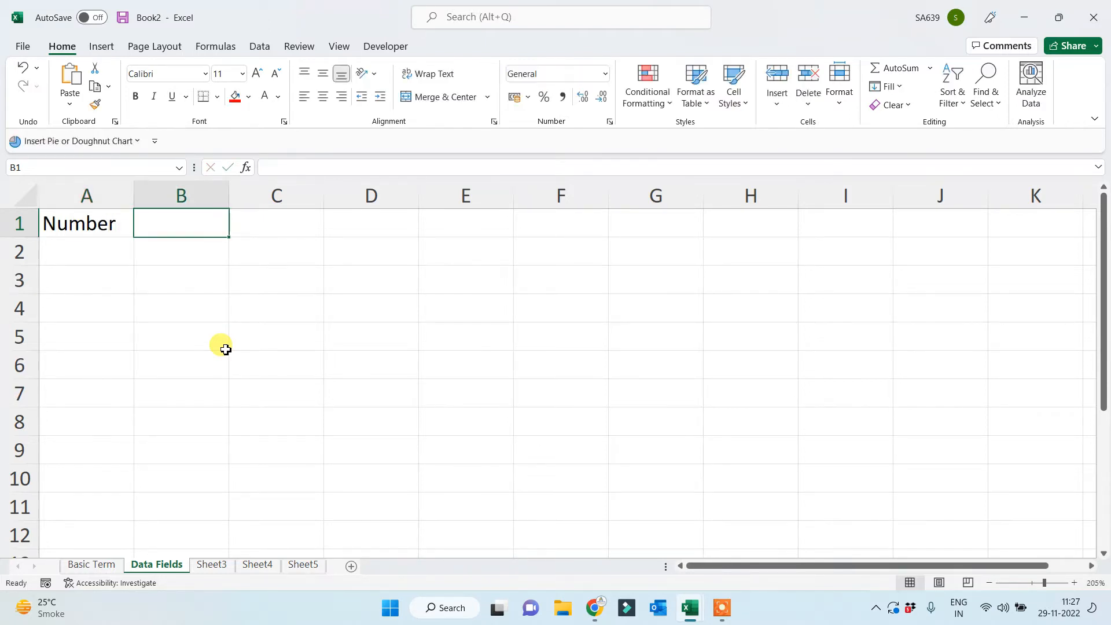
{"action": "type", "text": "Text"}
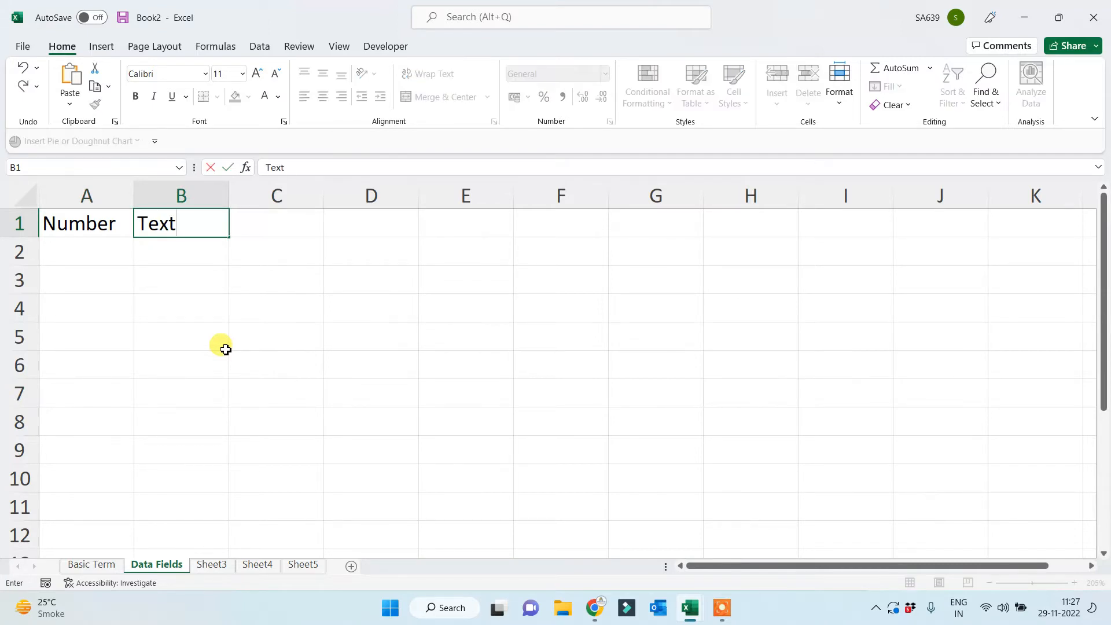
{"action": "key", "text": "Tab"}
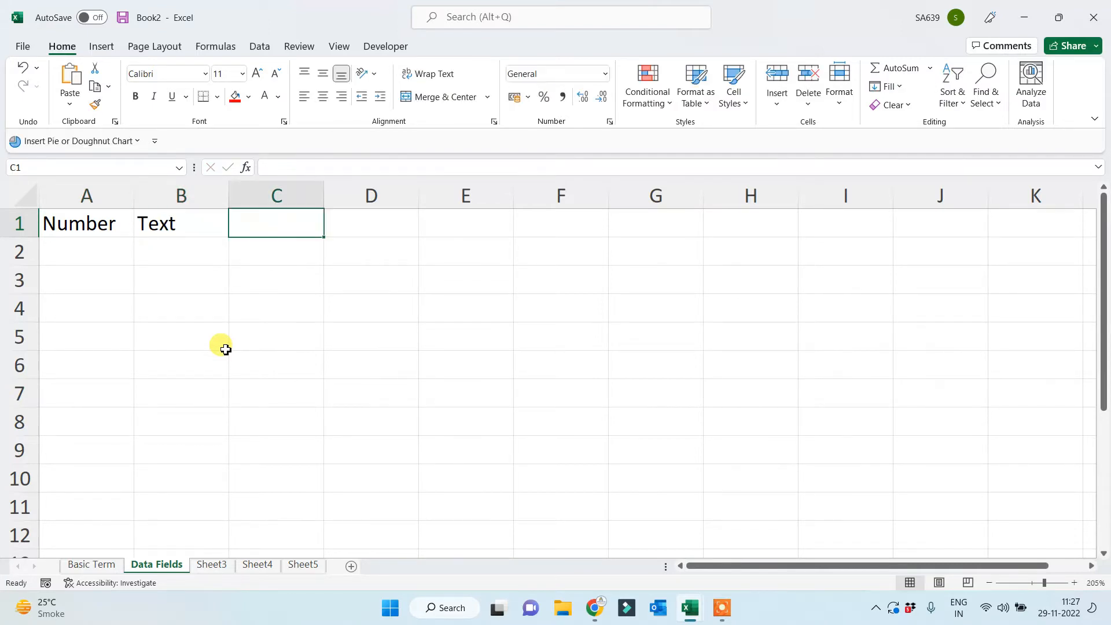
{"action": "type", "text": "Date"}
{"action": "key", "text": "Tab"}
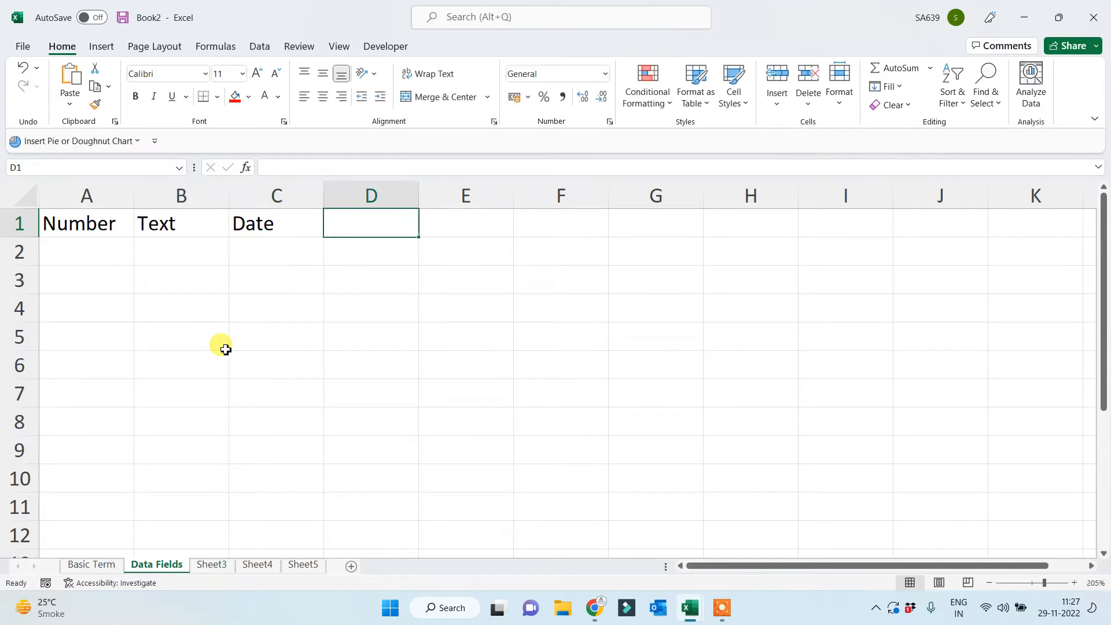
{"action": "type", "text": "Tim e"}
{"action": "key", "text": "BackSpace"}
{"action": "key", "text": "BackSpace"}
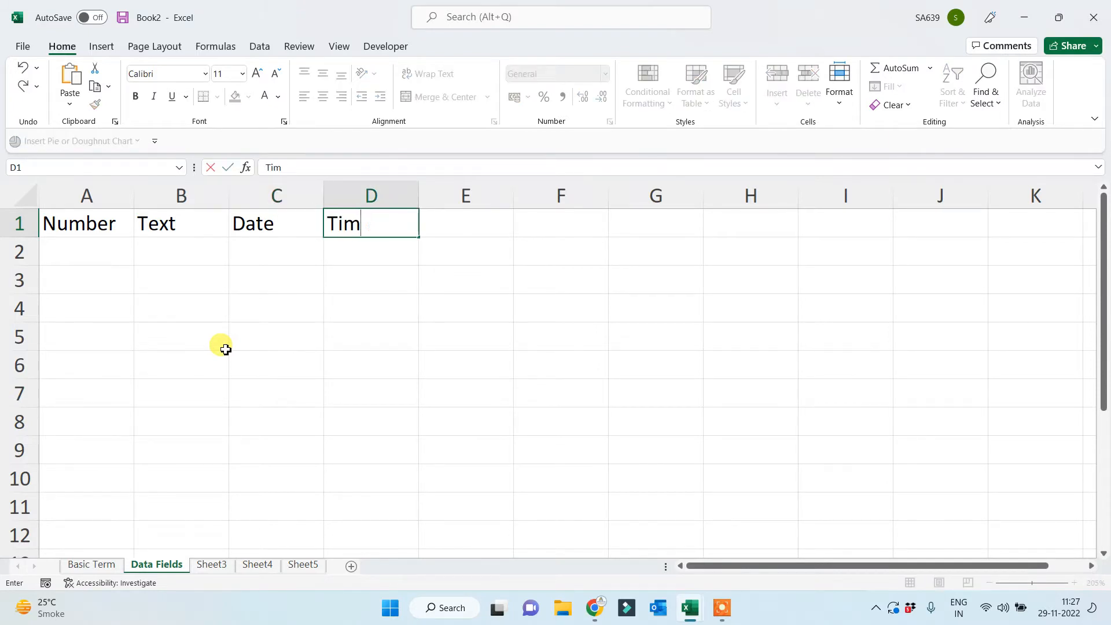
{"action": "type", "text": "e"}
{"action": "key", "text": "Tab"}
{"action": "type", "text": "Sy"}
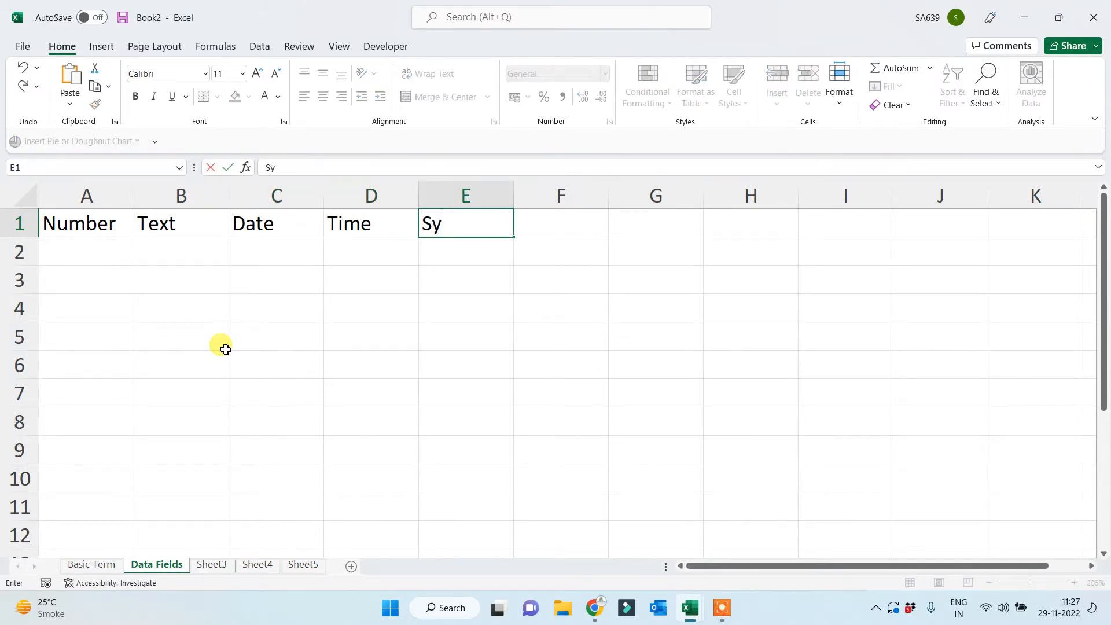
{"action": "type", "text": "m"}
{"action": "key", "text": "Tab"}
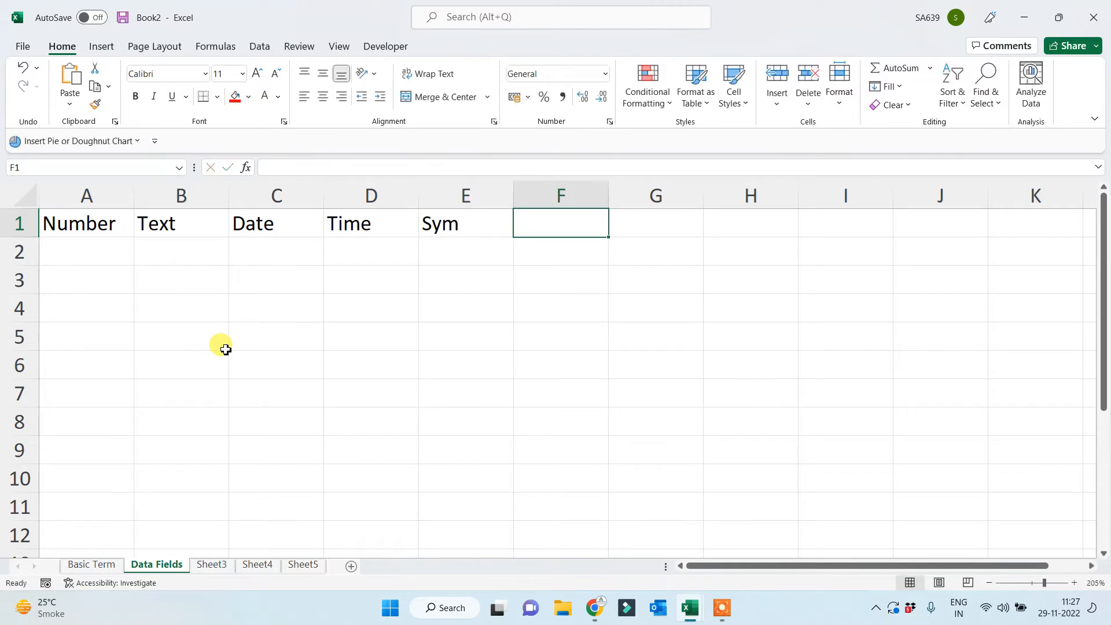
{"action": "type", "text": "Mixed"}
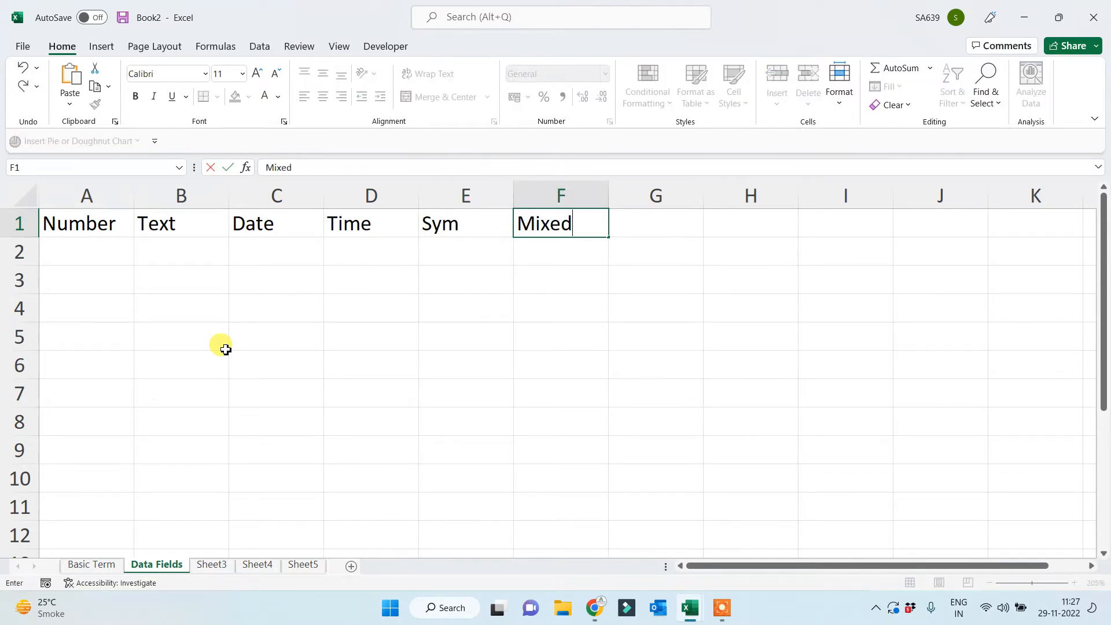
{"action": "key", "text": "Return"}
{"action": "key", "text": "Left"}
{"action": "key", "text": "Left"}
{"action": "key", "text": "Left"}
{"action": "key", "text": "Left"}
{"action": "key", "text": "Left"}
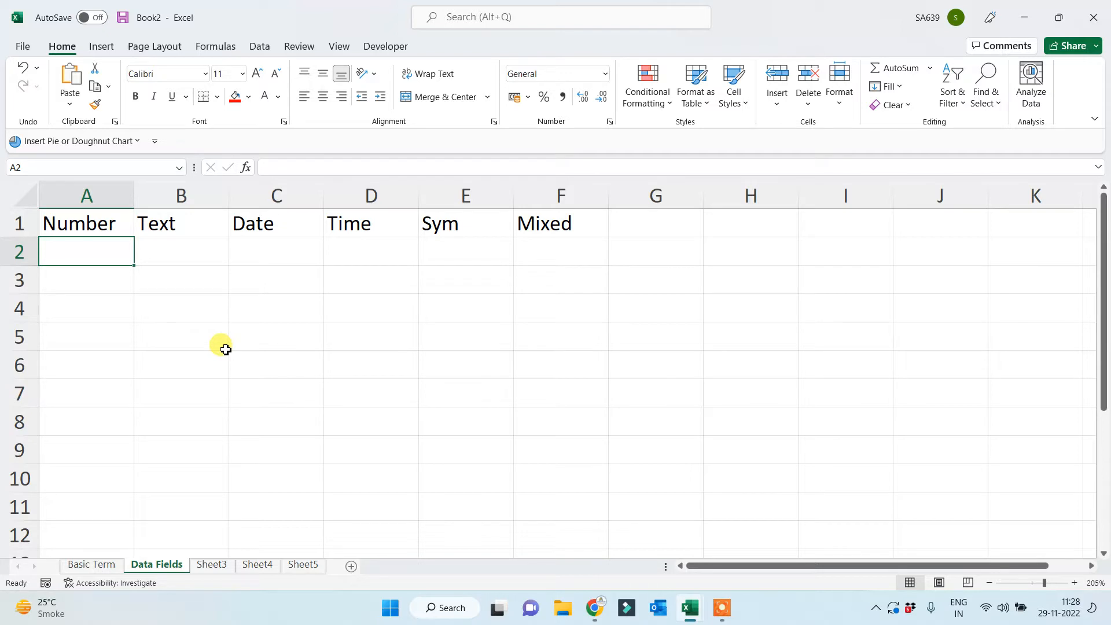
List mob, cost, salary and pro in A2:A5 under Number.
{"action": "type", "text": "mob"}
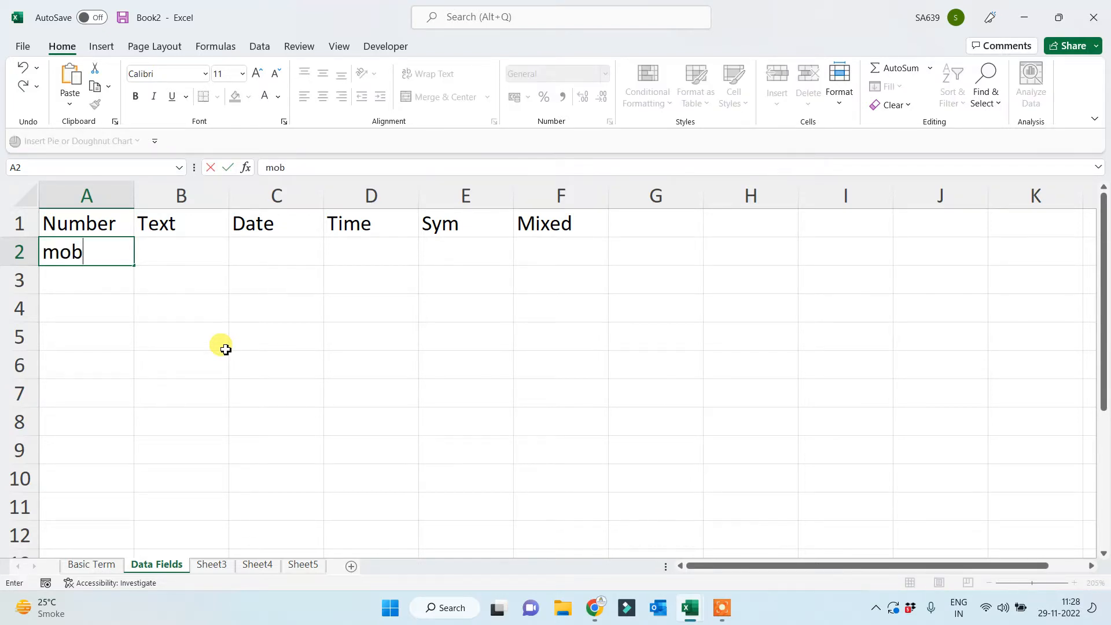
{"action": "key", "text": "Return"}
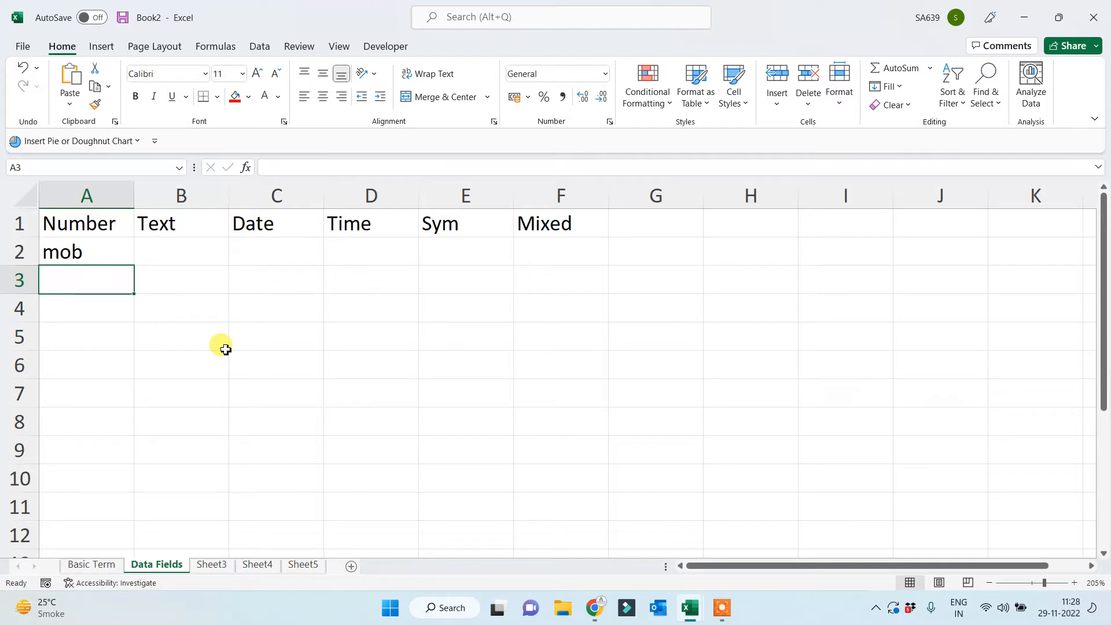
{"action": "type", "text": "cost"}
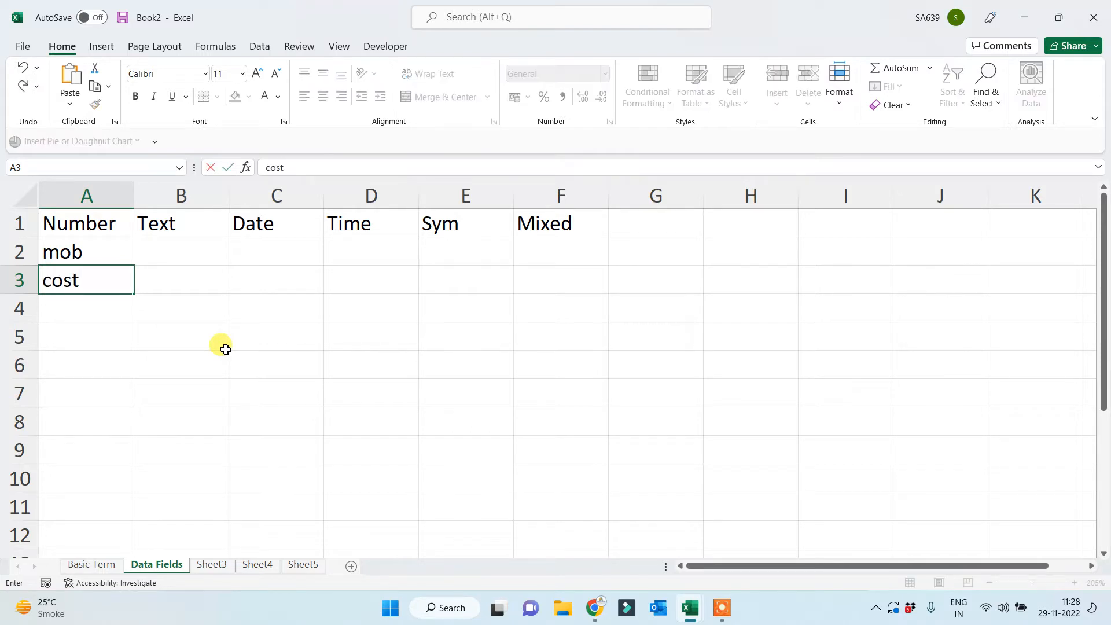
{"action": "key", "text": "Return"}
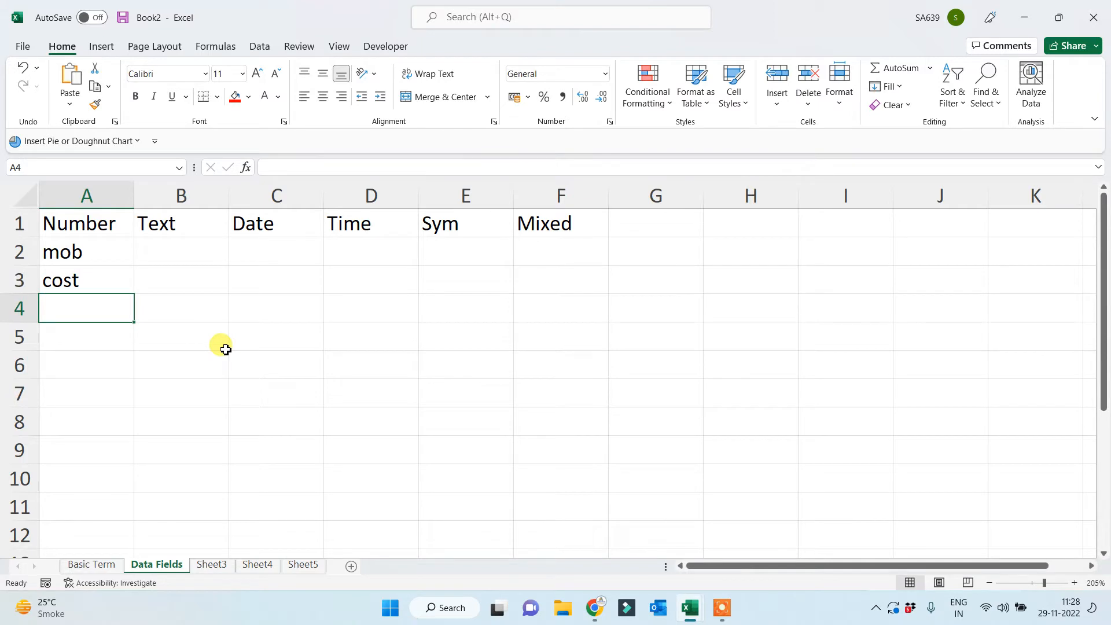
{"action": "type", "text": "salary"}
{"action": "key", "text": "Return"}
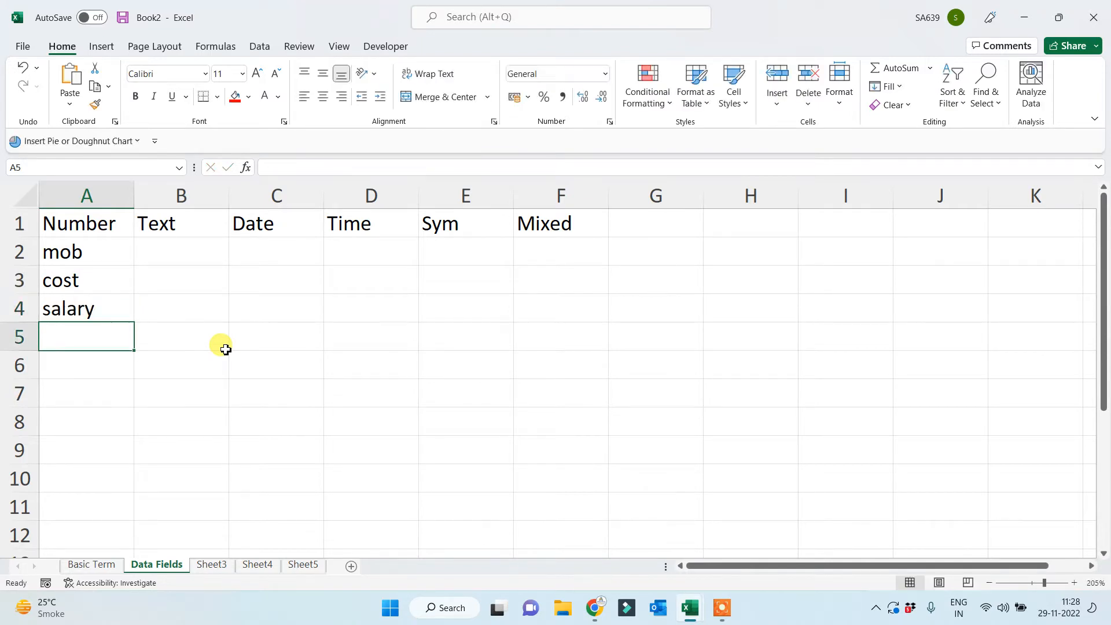
{"action": "type", "text": "pro"}
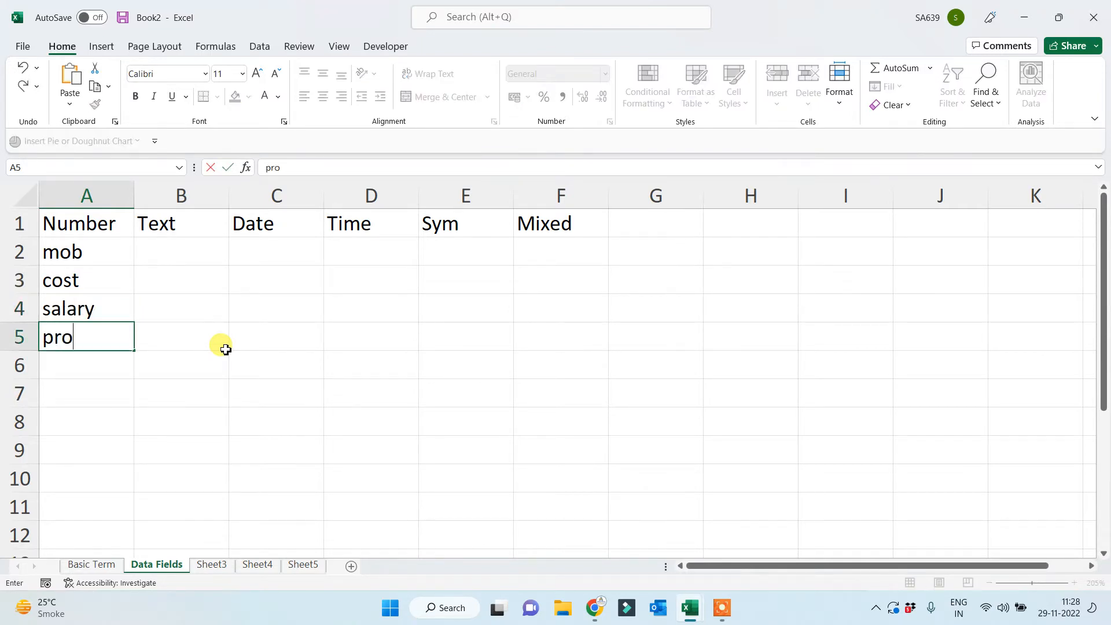
{"action": "key", "text": "Return"}
Continue the Number list with loss, s.no., invl no., sales p and MRP in A6:A10.
{"action": "type", "text": "loss"}
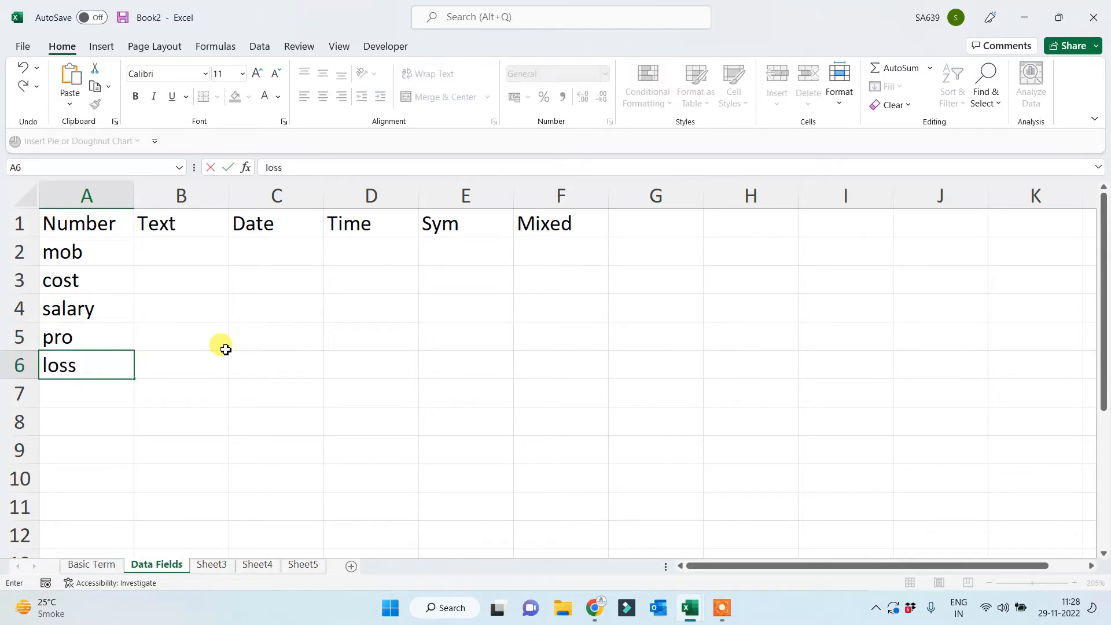
{"action": "key", "text": "Return"}
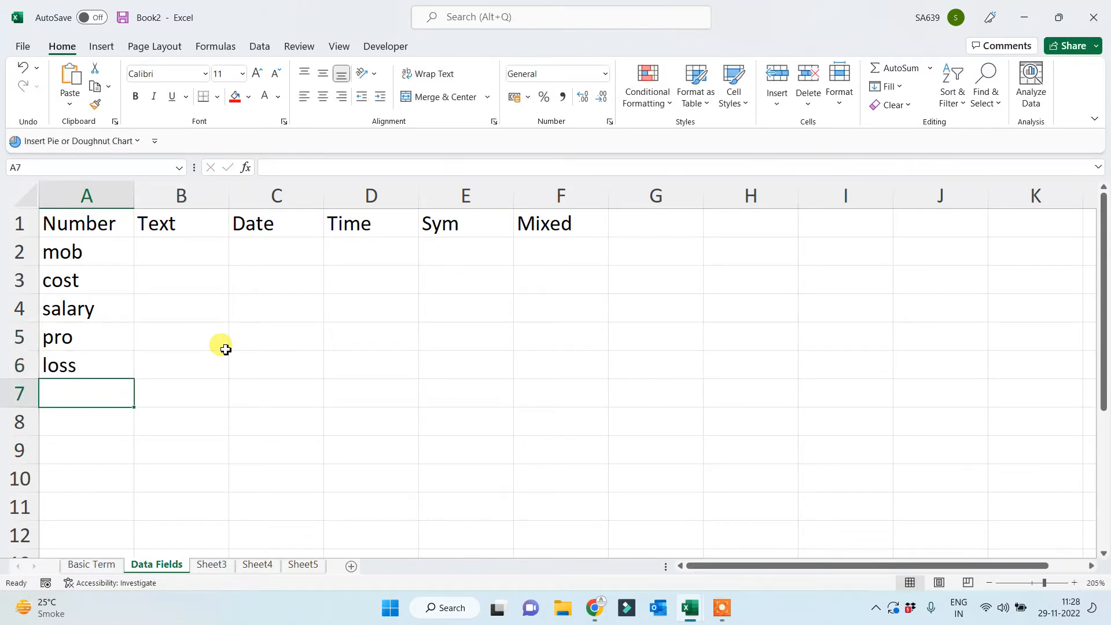
{"action": "type", "text": "s.n"}
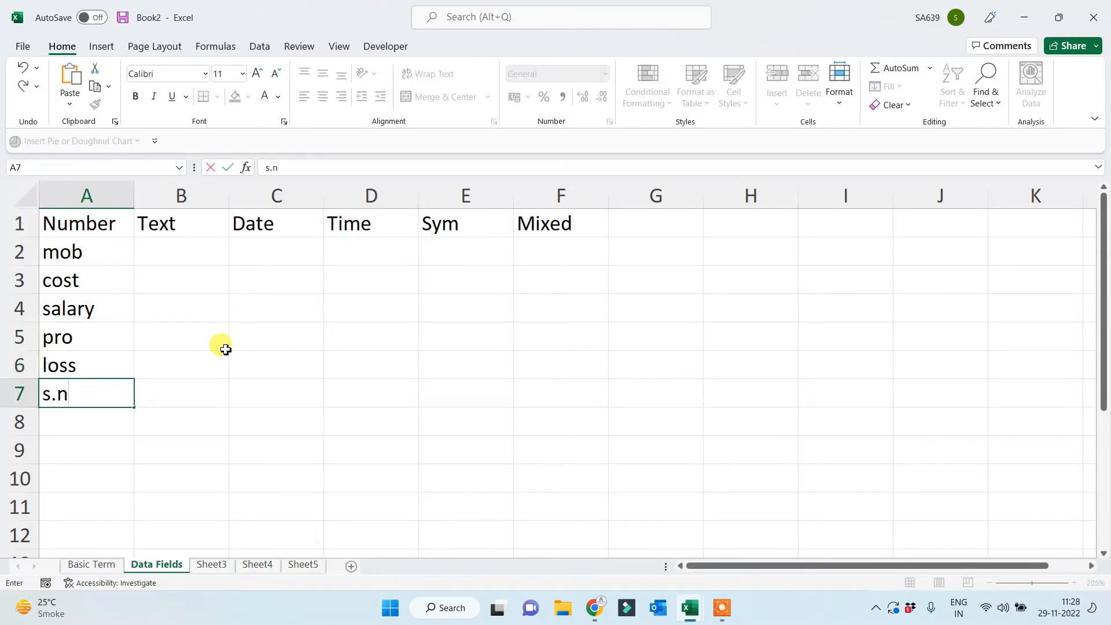
{"action": "type", "text": "o."}
{"action": "key", "text": "Return"}
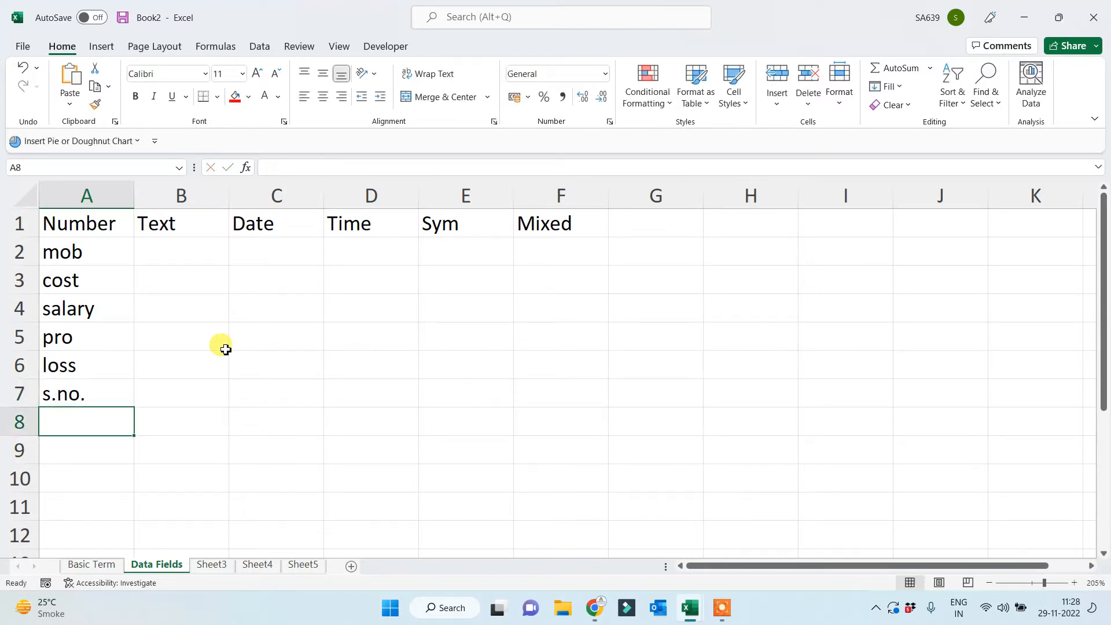
{"action": "type", "text": "invl "}
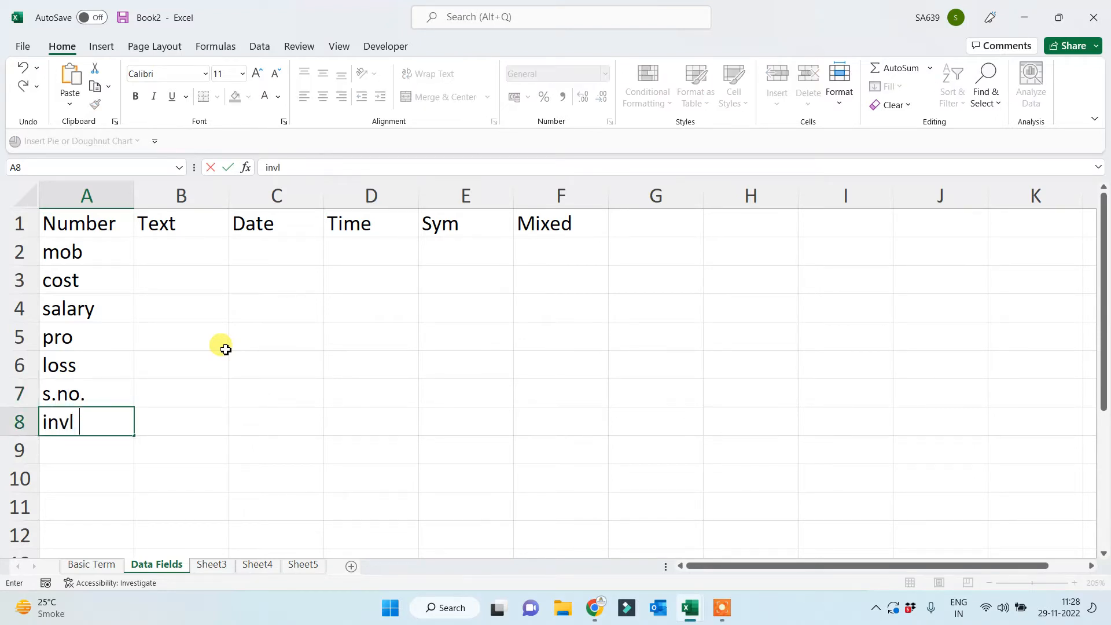
{"action": "type", "text": "no."}
{"action": "key", "text": "Return"}
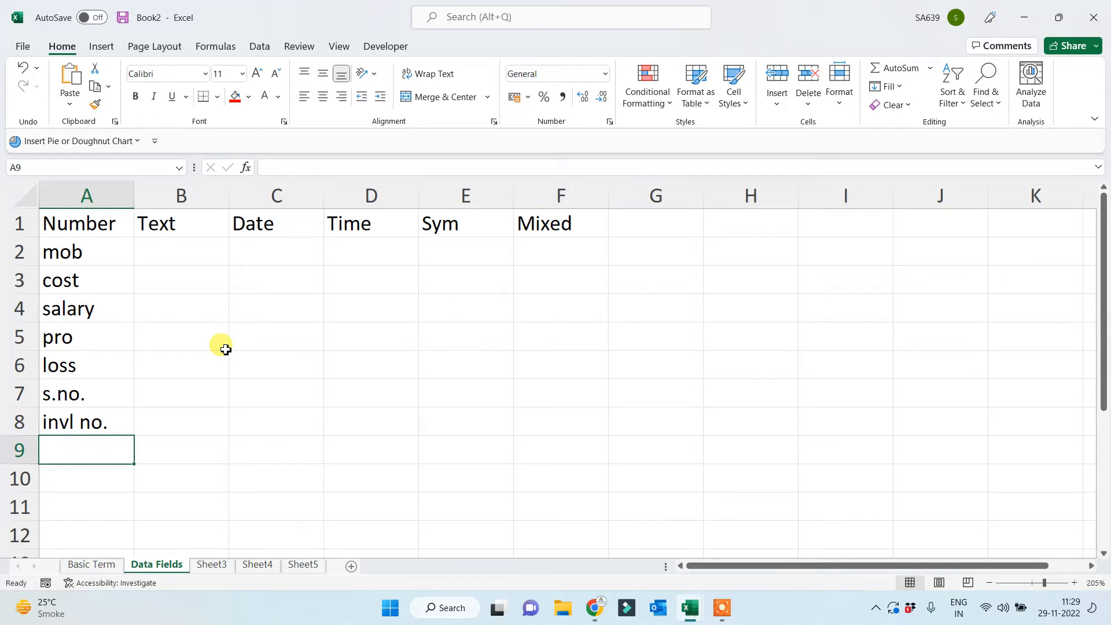
{"action": "type", "text": "sales p"}
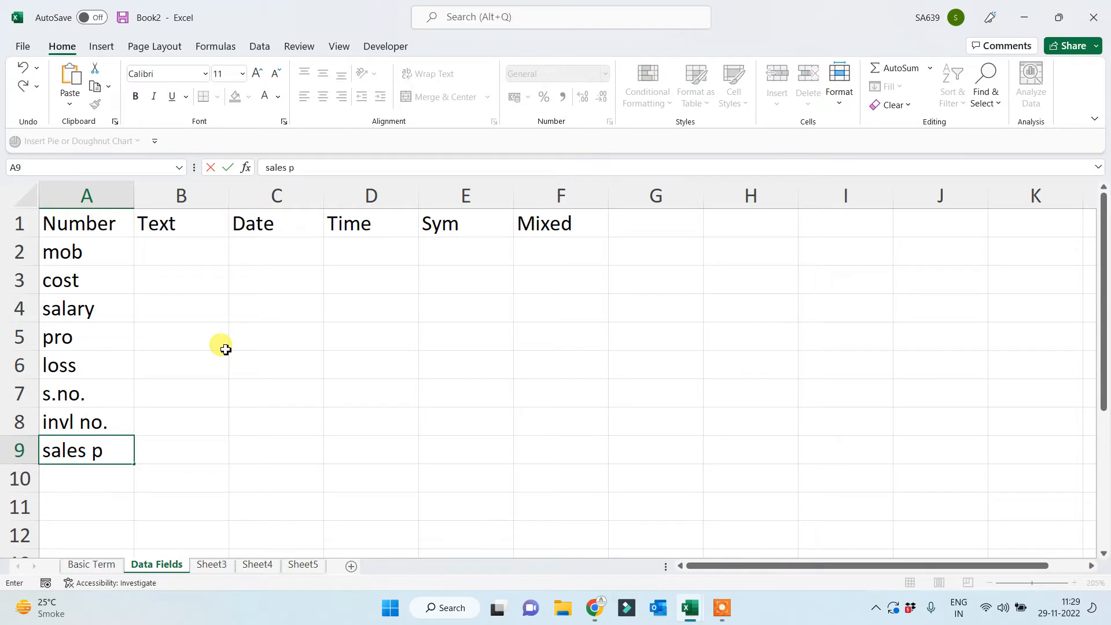
{"action": "key", "text": "Return"}
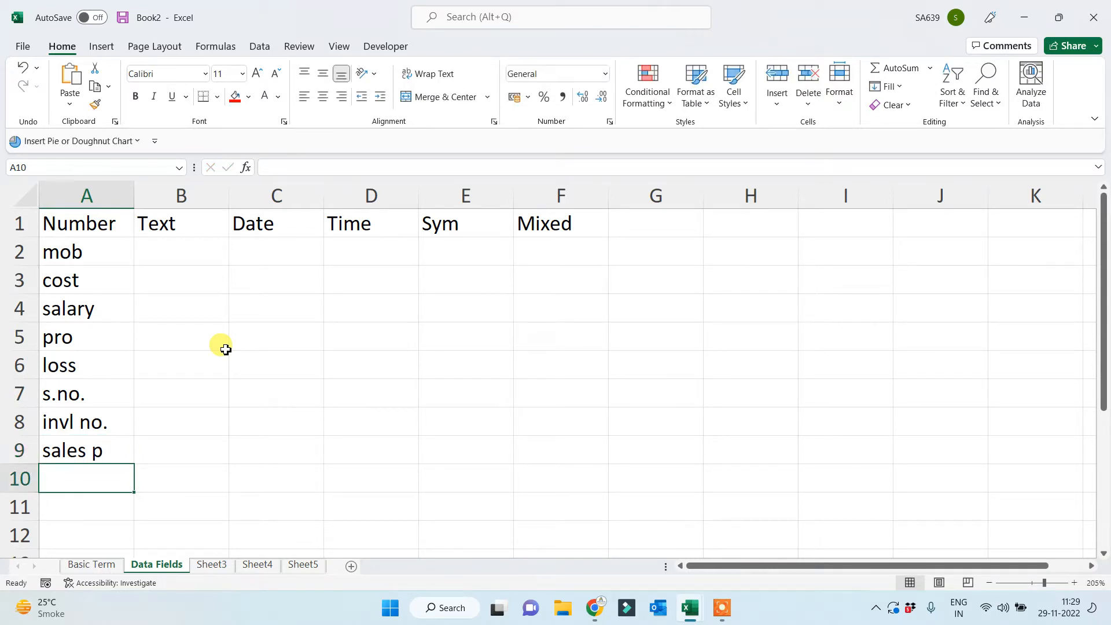
{"action": "type", "text": "MRP"}
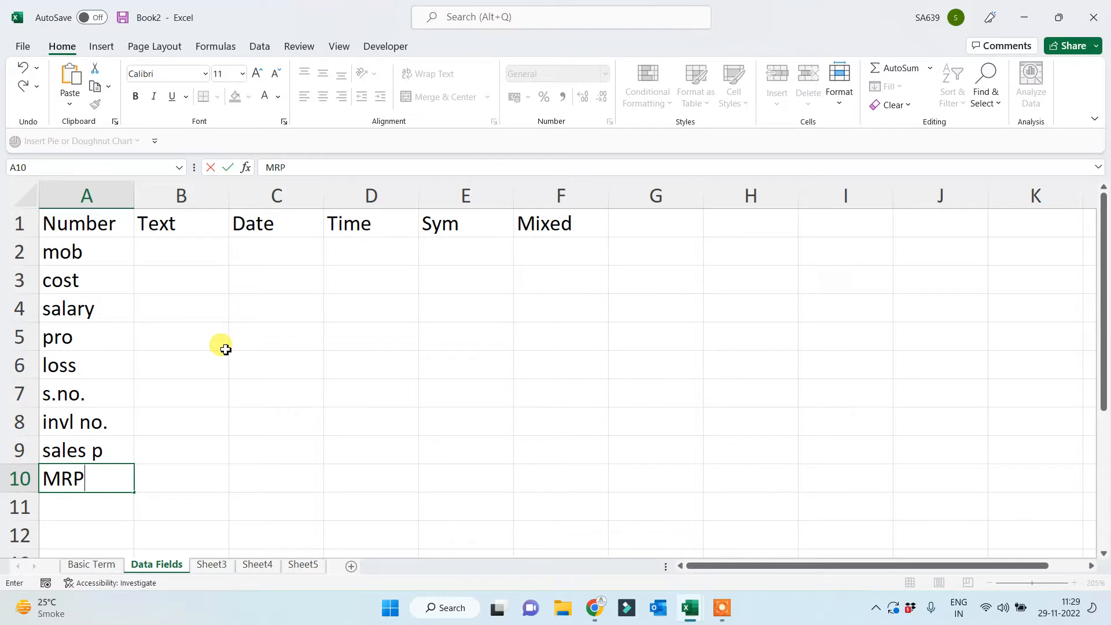
{"action": "key", "text": "Return"}
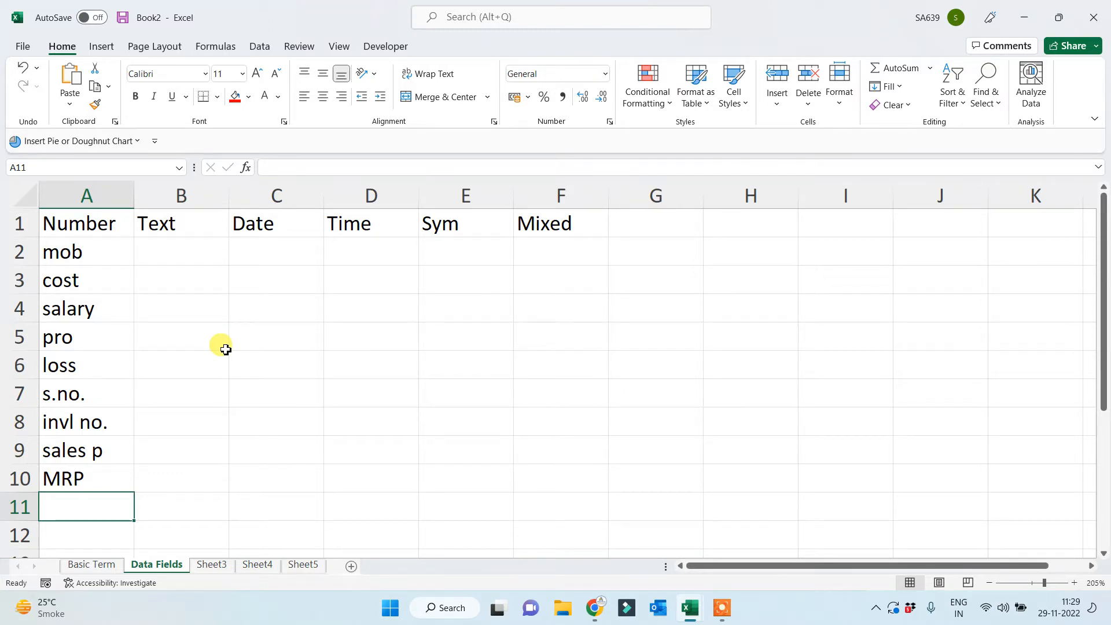
Enter name, place and product in B2:B4, correcting the misspelled 'prodcut' in B4.
{"action": "left_click", "coordinate": [177, 264]}
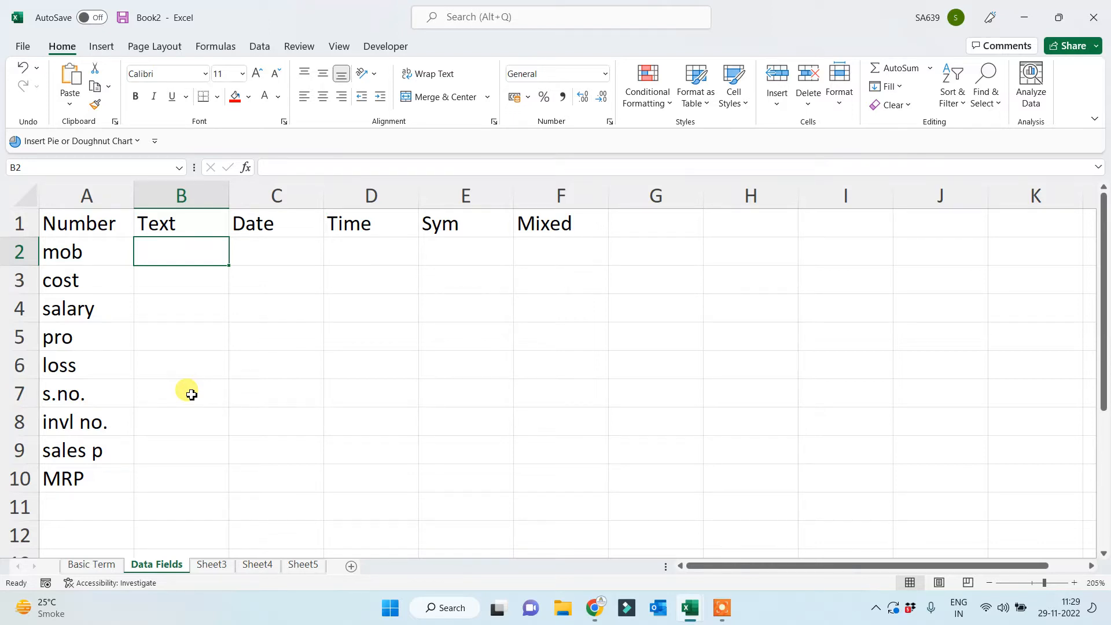
{"action": "type", "text": "name"}
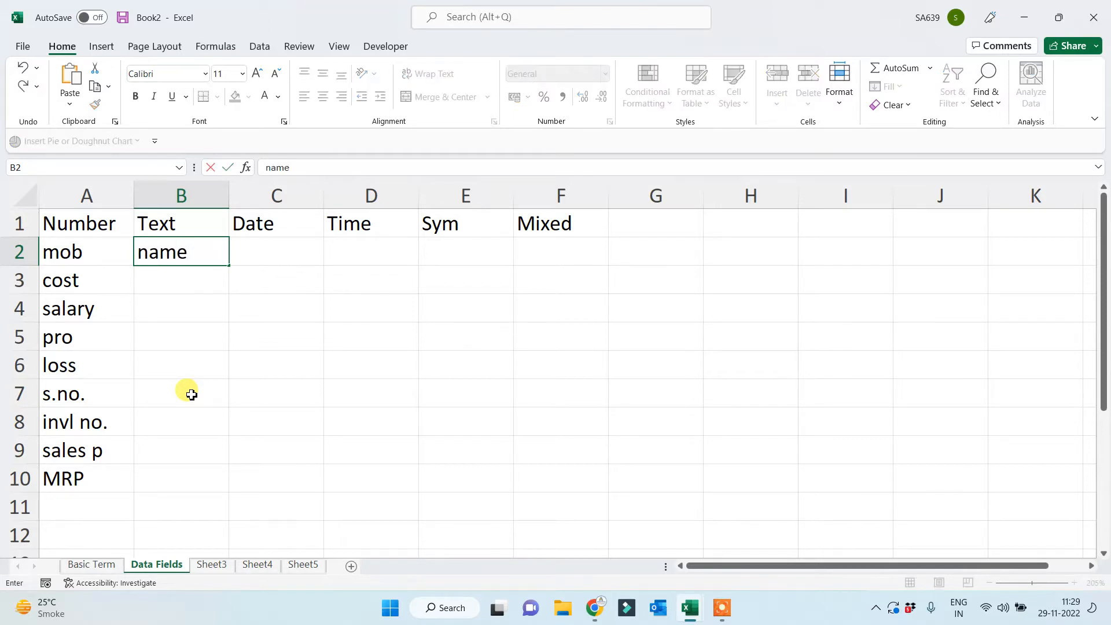
{"action": "key", "text": "Return"}
{"action": "type", "text": "place"}
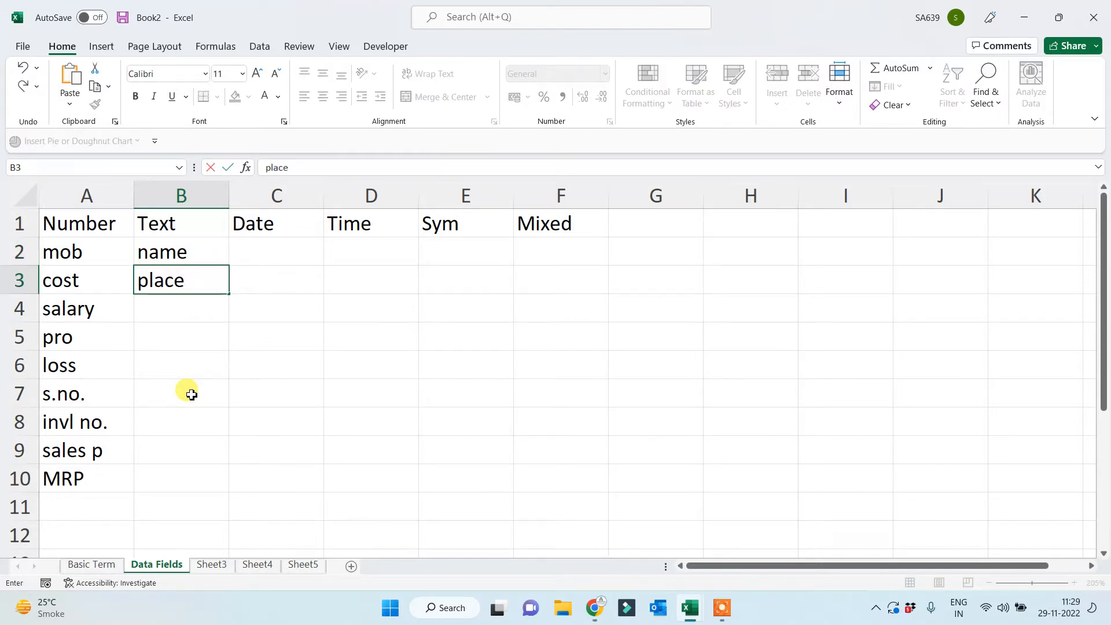
{"action": "key", "text": "Return"}
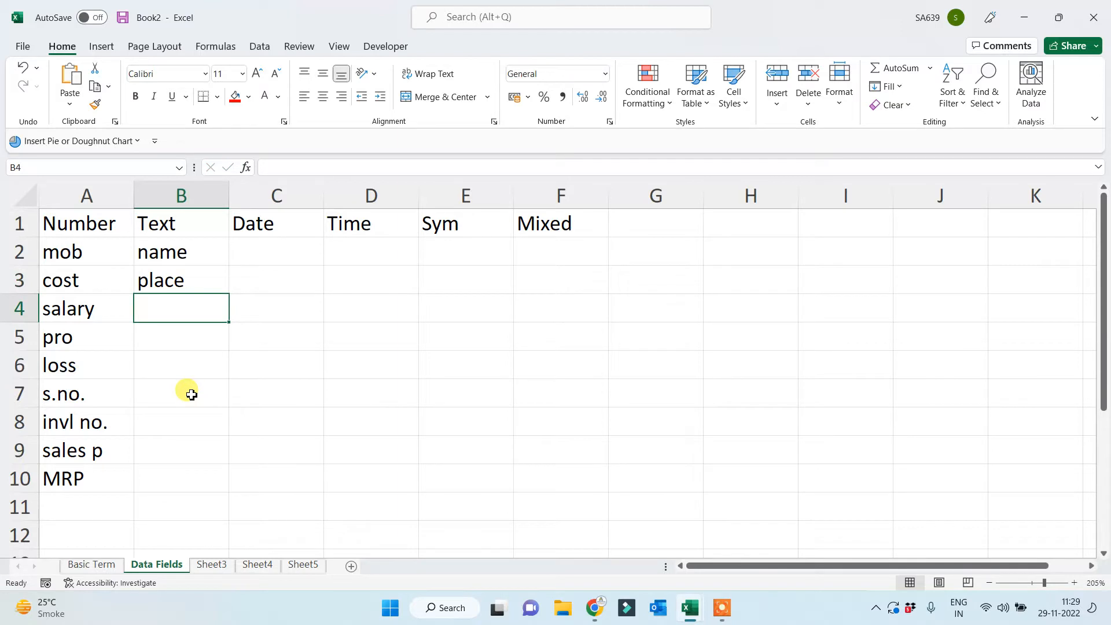
{"action": "type", "text": "prodcut"}
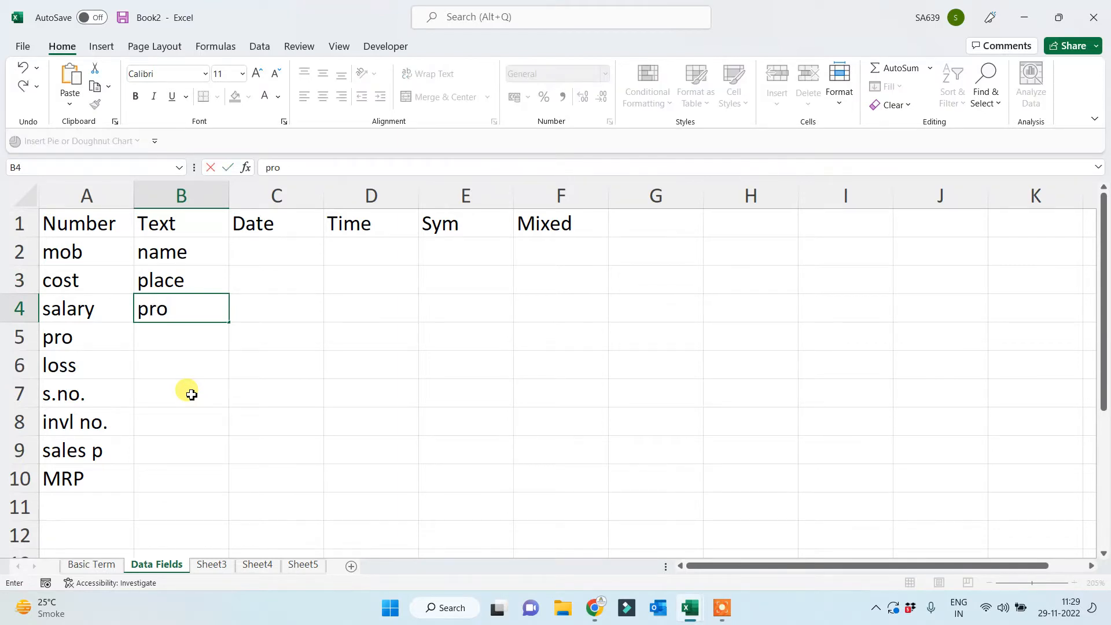
{"action": "key", "text": "Return"}
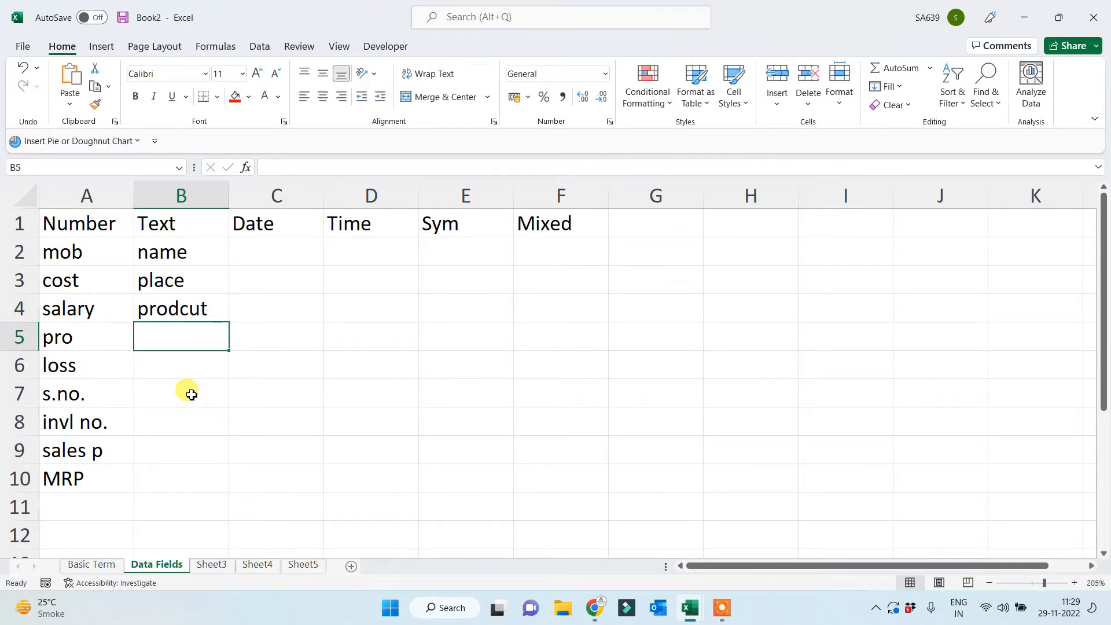
{"action": "key", "text": "Up"}
{"action": "type", "text": "product"}
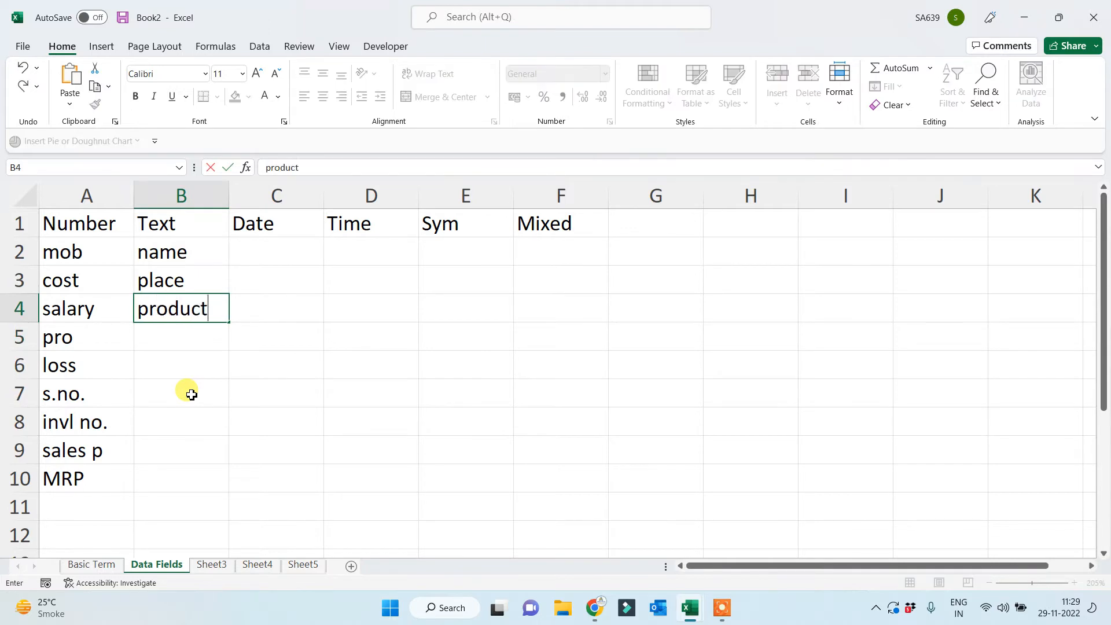
{"action": "key", "text": "Return"}
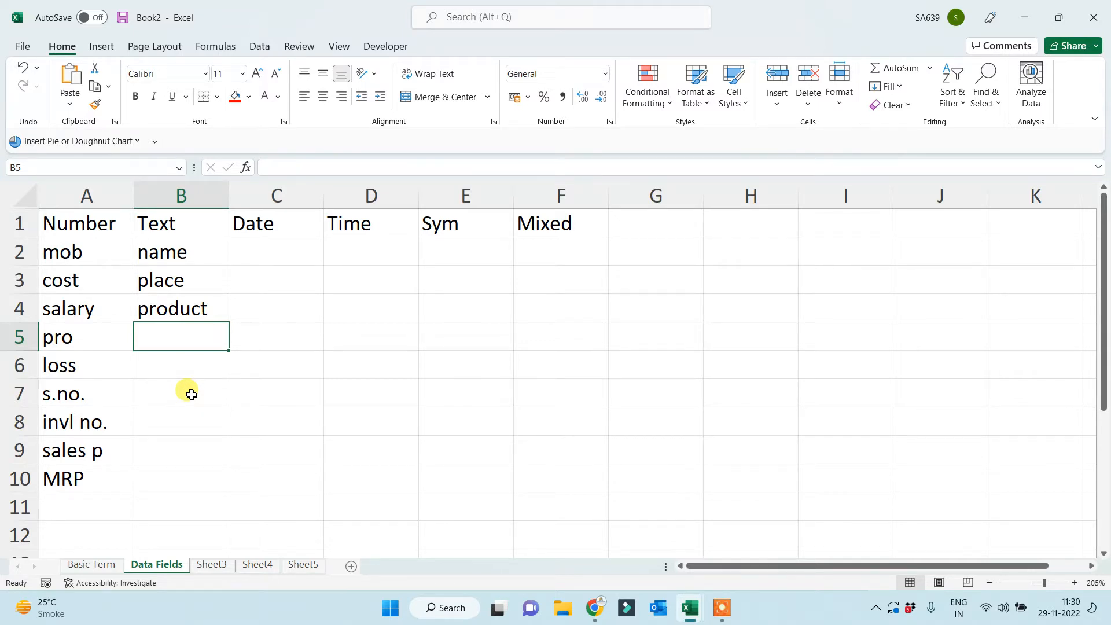
{"action": "key", "text": "Up"}
{"action": "key", "text": "Up"}
{"action": "key", "text": "Up"}
{"action": "key", "text": "Right"}
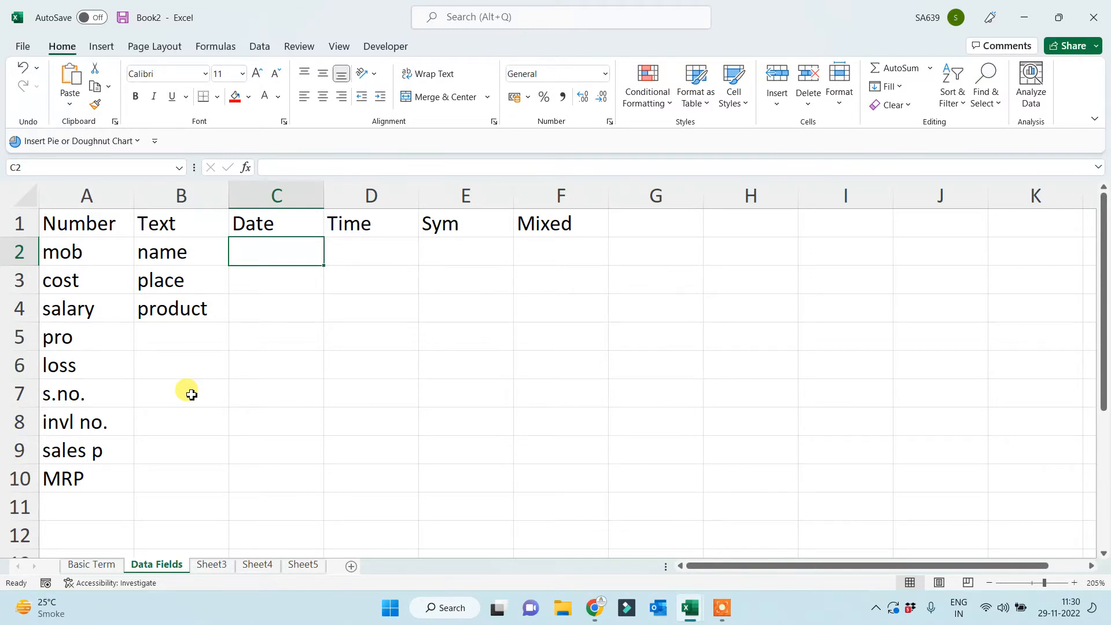
Type dob, dom and doe into C2:C4 under the Date heading.
{"action": "type", "text": "dob"}
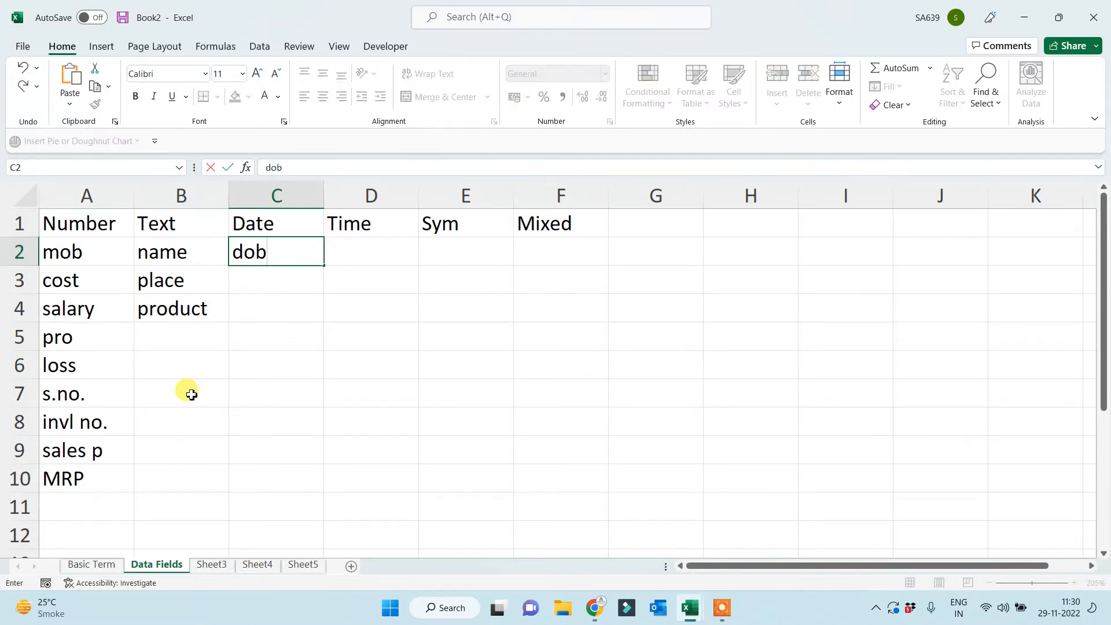
{"action": "key", "text": "Return"}
{"action": "type", "text": "m"}
{"action": "key", "text": "BackSpace"}
{"action": "type", "text": "dom"}
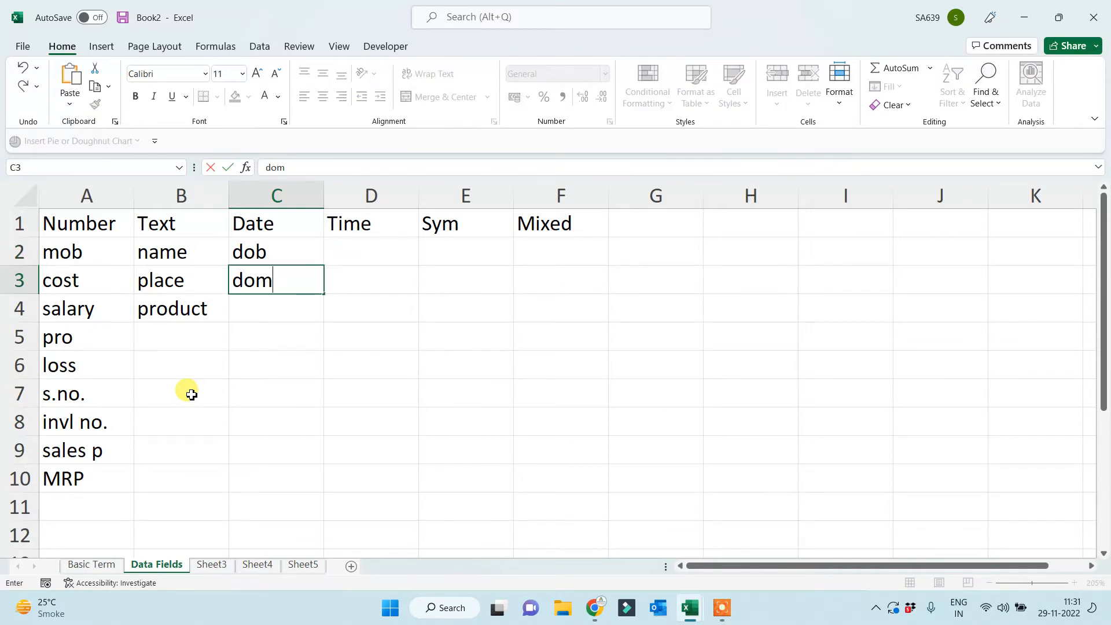
{"action": "key", "text": "Return"}
{"action": "type", "text": "doe"}
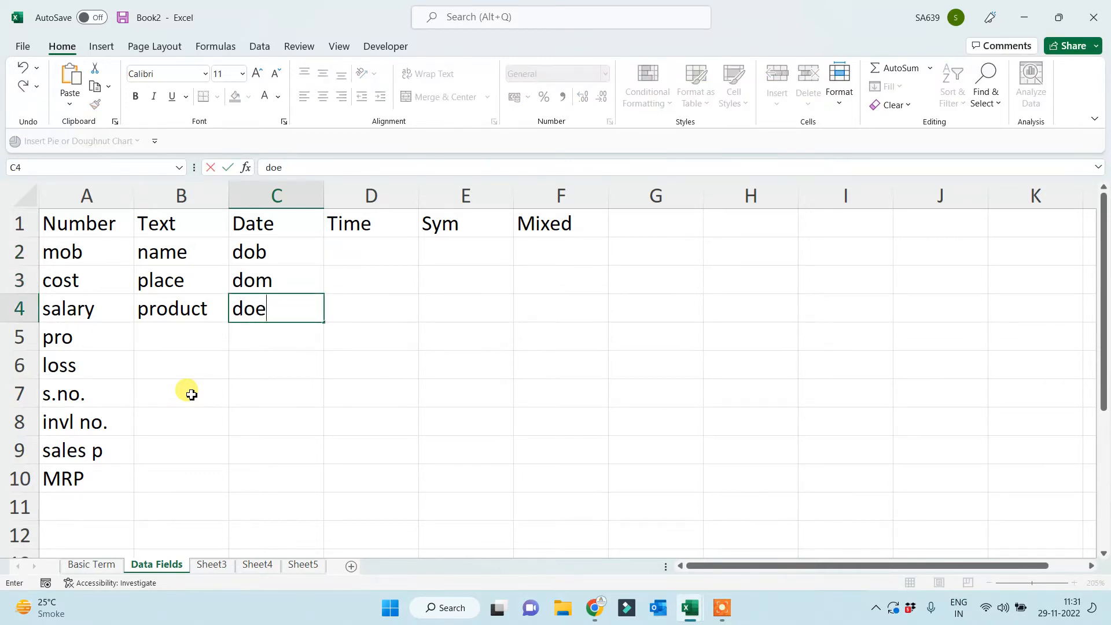
{"action": "key", "text": "Return"}
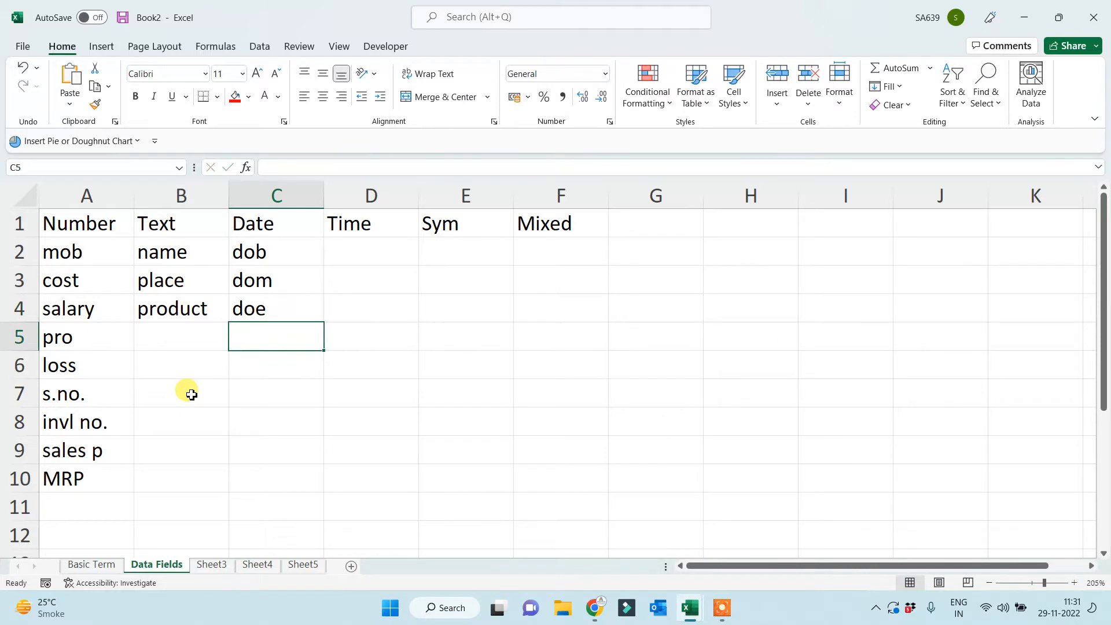
{"action": "left_click", "coordinate": [362, 243]}
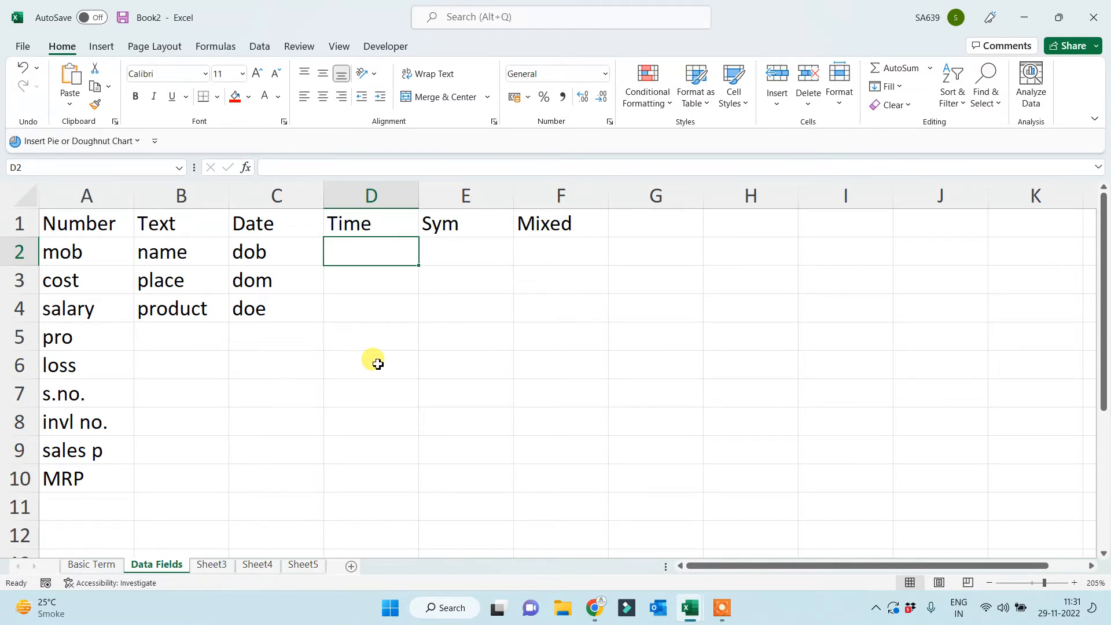
Enter the times 10:00 AM and 12:00 PM in D2:D3 and 10.15 pm in D4.
{"action": "type", "text": "10"}
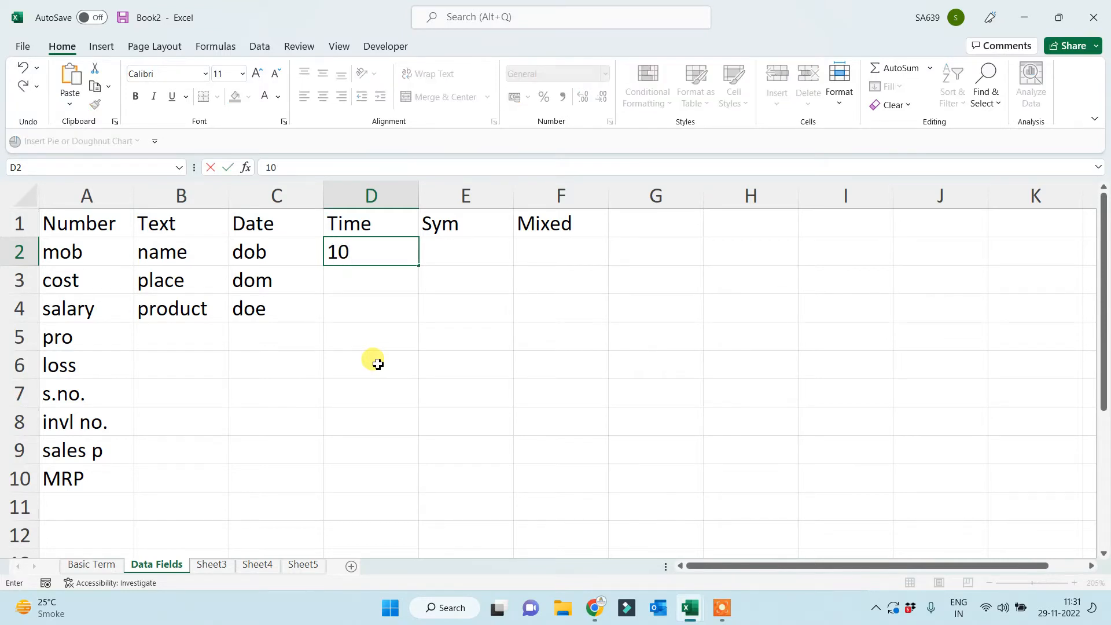
{"action": "type", "text": ":00 AM"}
{"action": "key", "text": "Return"}
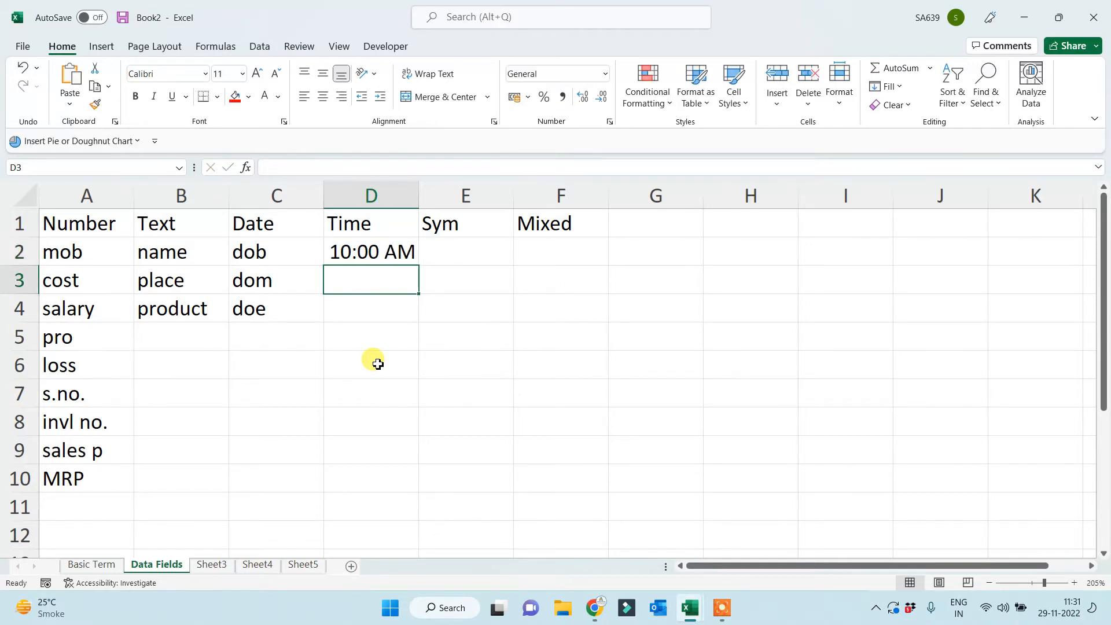
{"action": "type", "text": "12:"}
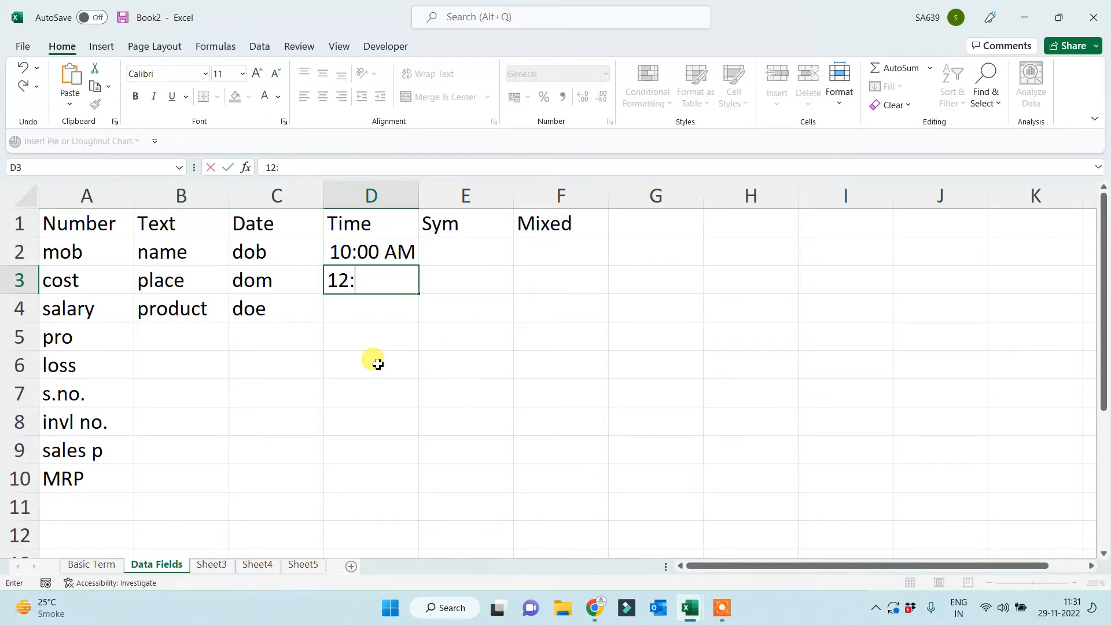
{"action": "type", "text": "00 PM"}
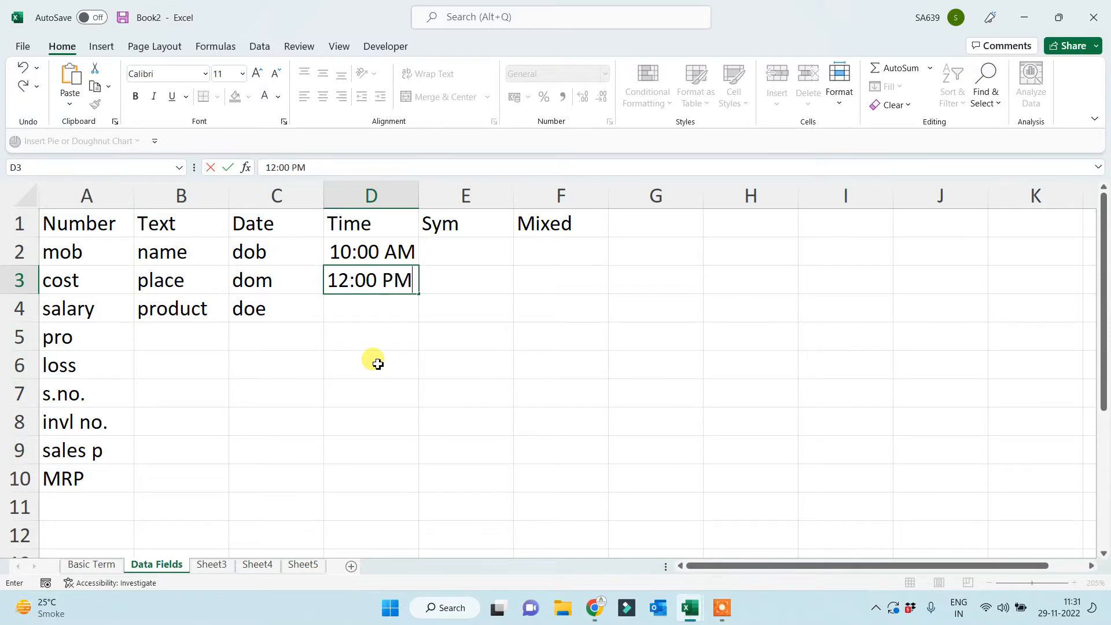
{"action": "key", "text": "Return"}
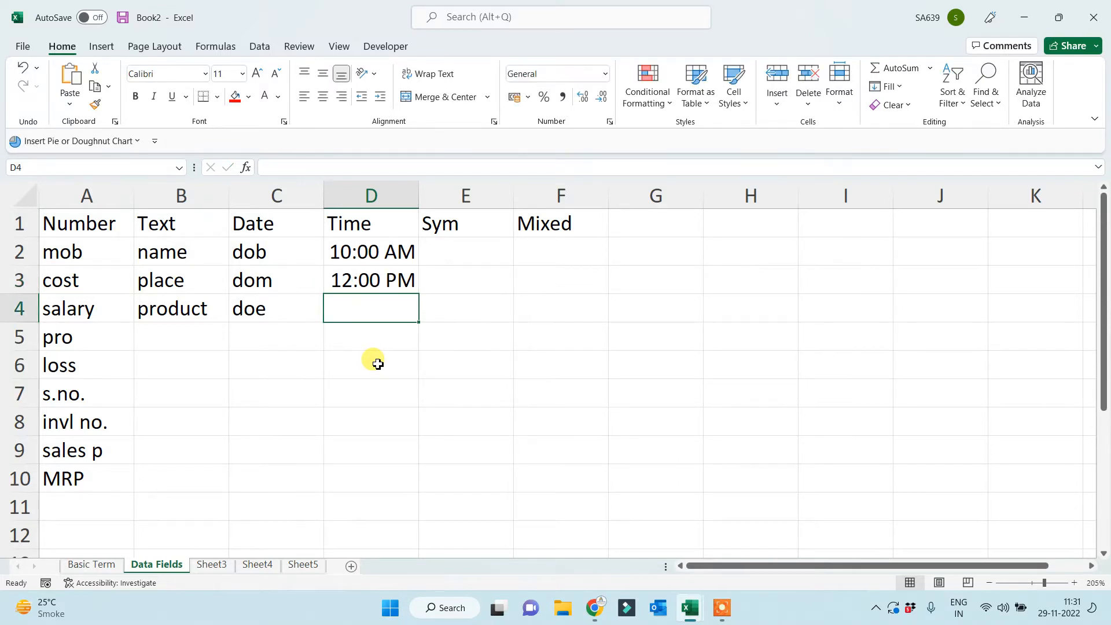
{"action": "type", "text": "10."}
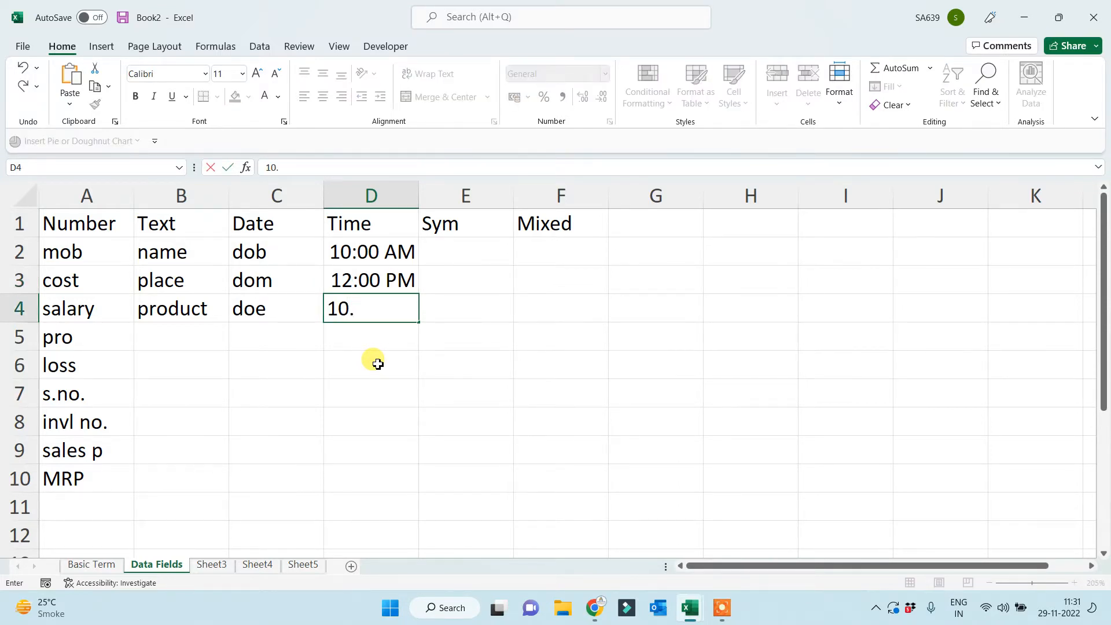
{"action": "type", "text": "15 pm"}
Fix D4 to read 10:15 PM by replacing the dot with a colon.
{"action": "left_click", "coordinate": [361, 307]}
{"action": "key", "text": "BackSpace"}
{"action": "type", "text": ":"}
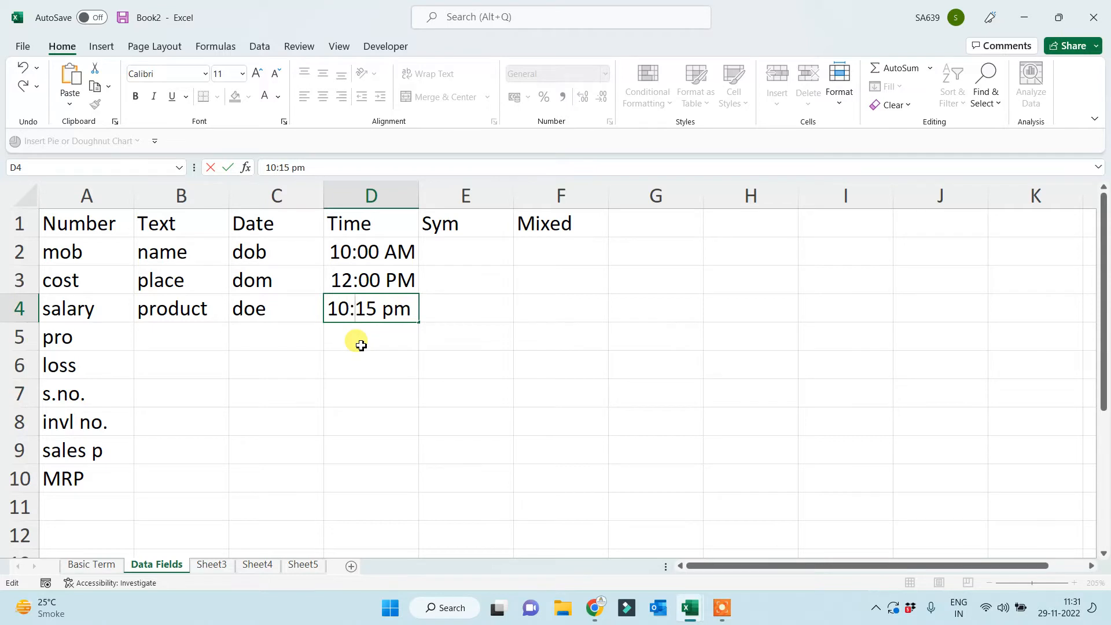
{"action": "left_click", "coordinate": [362, 345]}
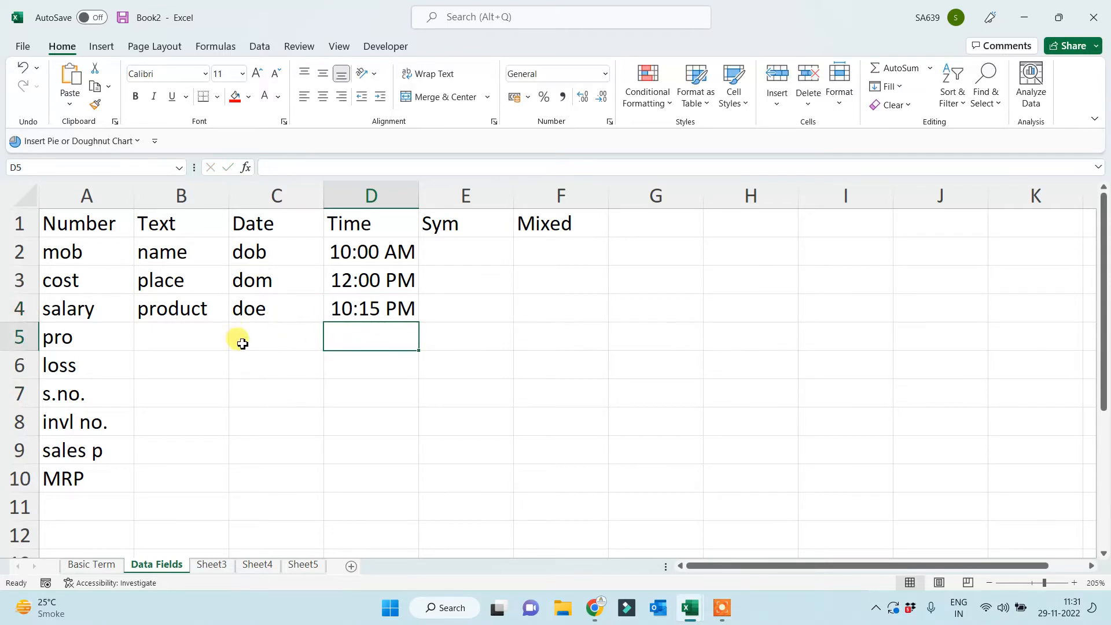
{"action": "left_click", "coordinate": [251, 367]}
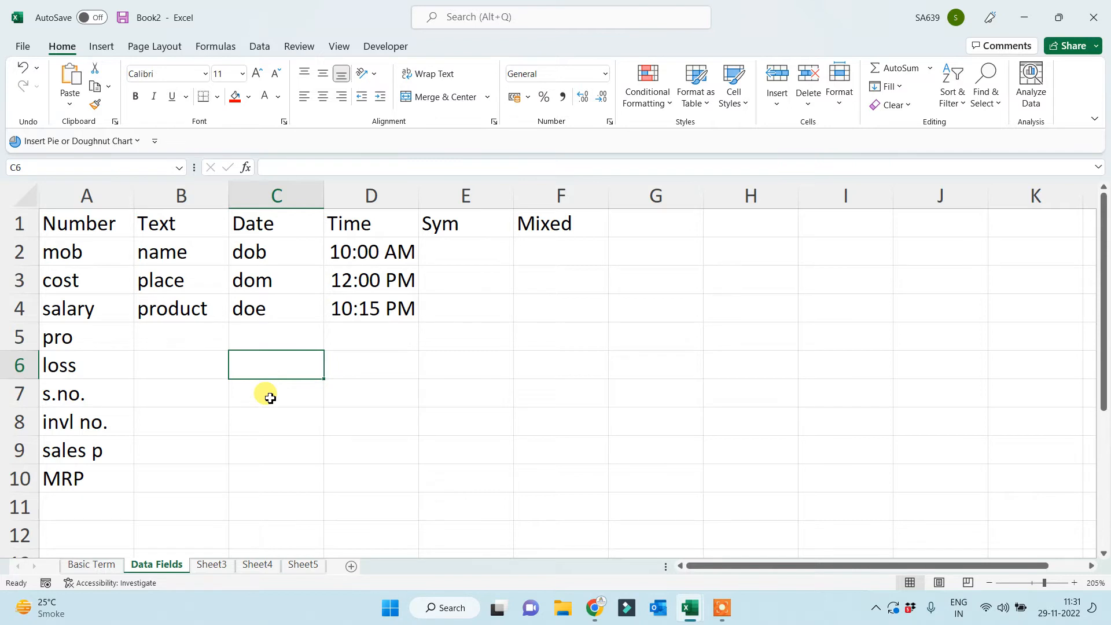
Enter 1 jan 2015 in C6 instead of 12-1-2022, and 11-10-2022 in C7.
{"action": "type", "text": "12"}
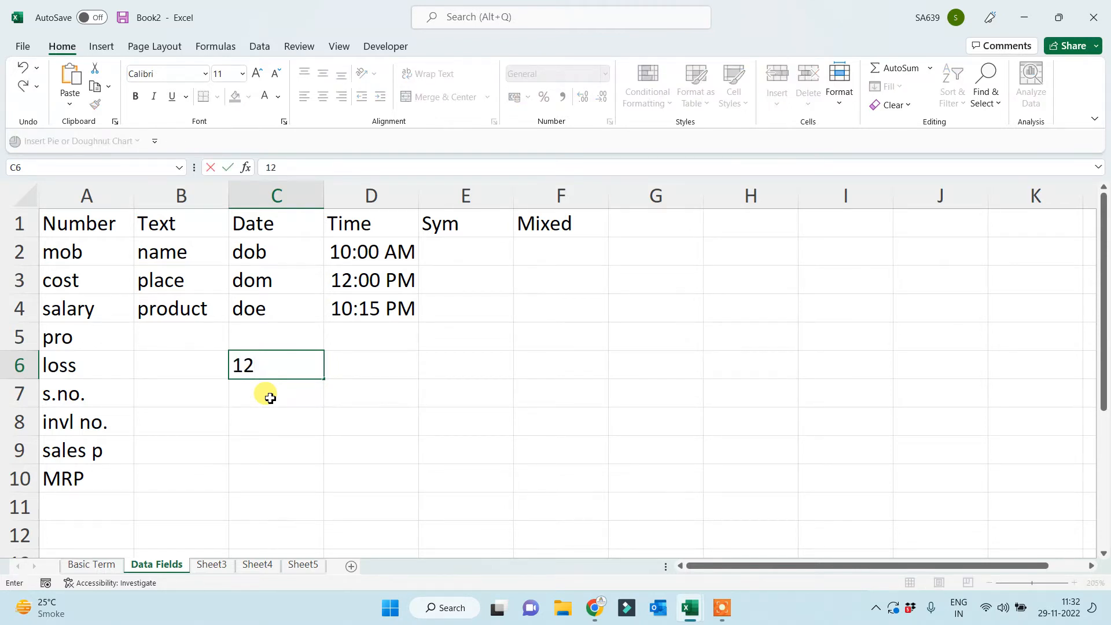
{"action": "type", "text": "-1-2022"}
{"action": "key", "text": "BackSpace"}
{"action": "key", "text": "BackSpace"}
{"action": "key", "text": "BackSpace"}
{"action": "key", "text": "BackSpace"}
{"action": "key", "text": "BackSpace"}
{"action": "key", "text": "BackSpace"}
{"action": "key", "text": "BackSpace"}
{"action": "key", "text": "BackSpace"}
{"action": "key", "text": "BackSpace"}
{"action": "type", "text": "1 jan 2015"}
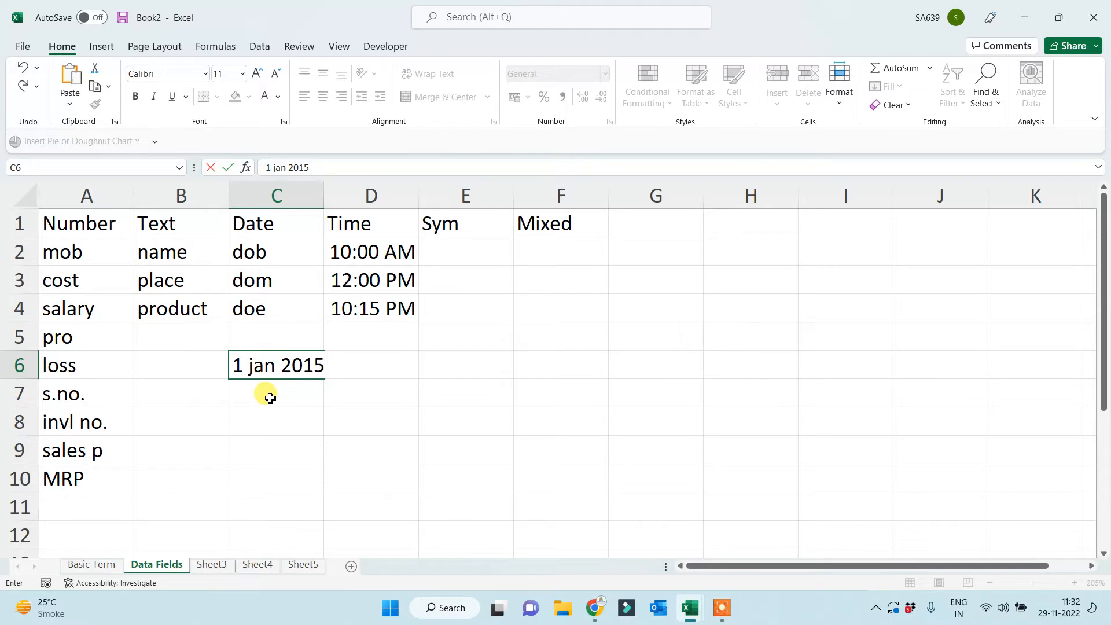
{"action": "key", "text": "Return"}
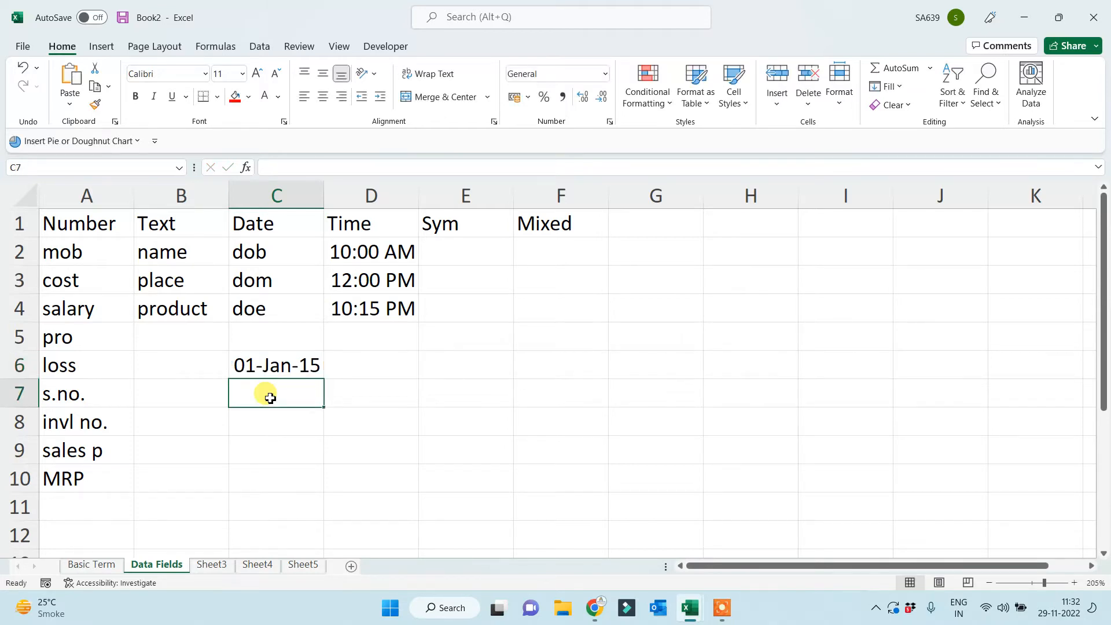
{"action": "type", "text": "11-"}
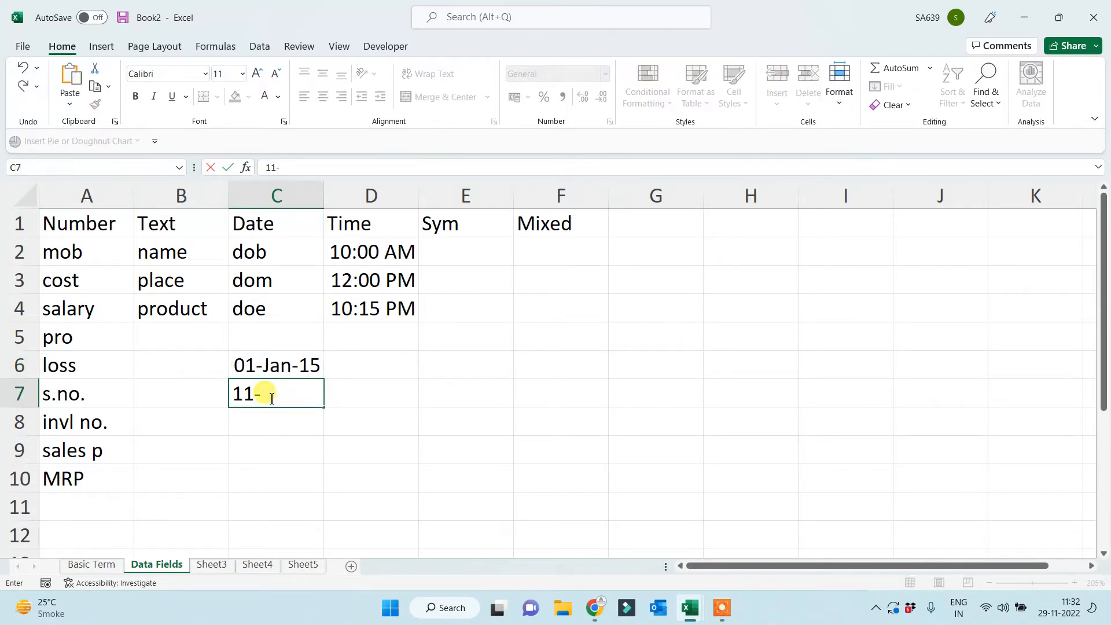
{"action": "type", "text": "10-2022"}
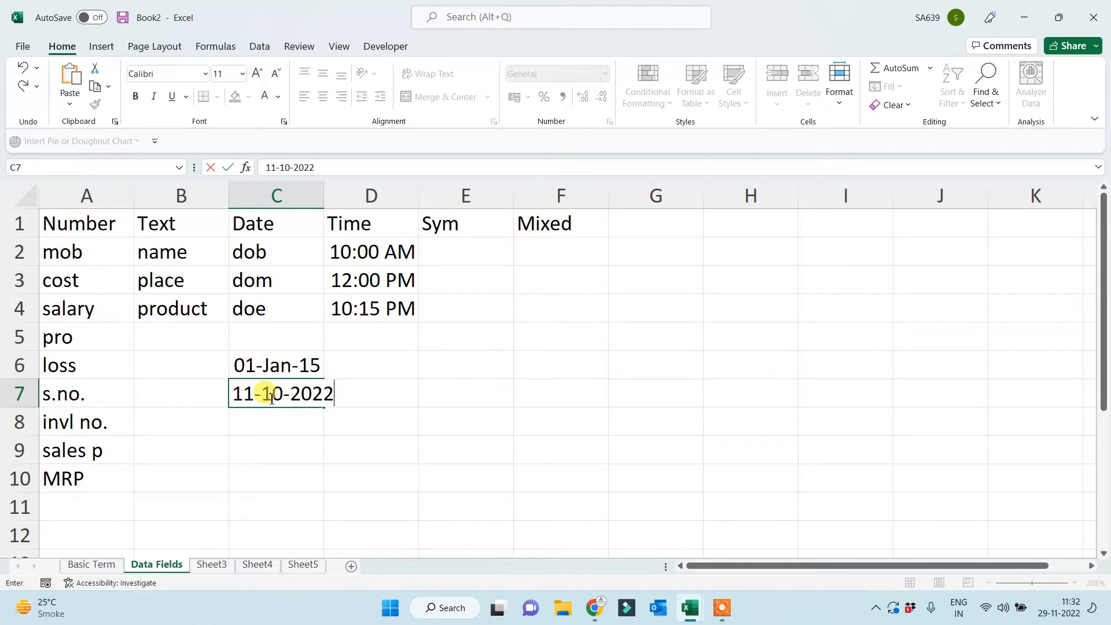
{"action": "left_click", "coordinate": [267, 362]}
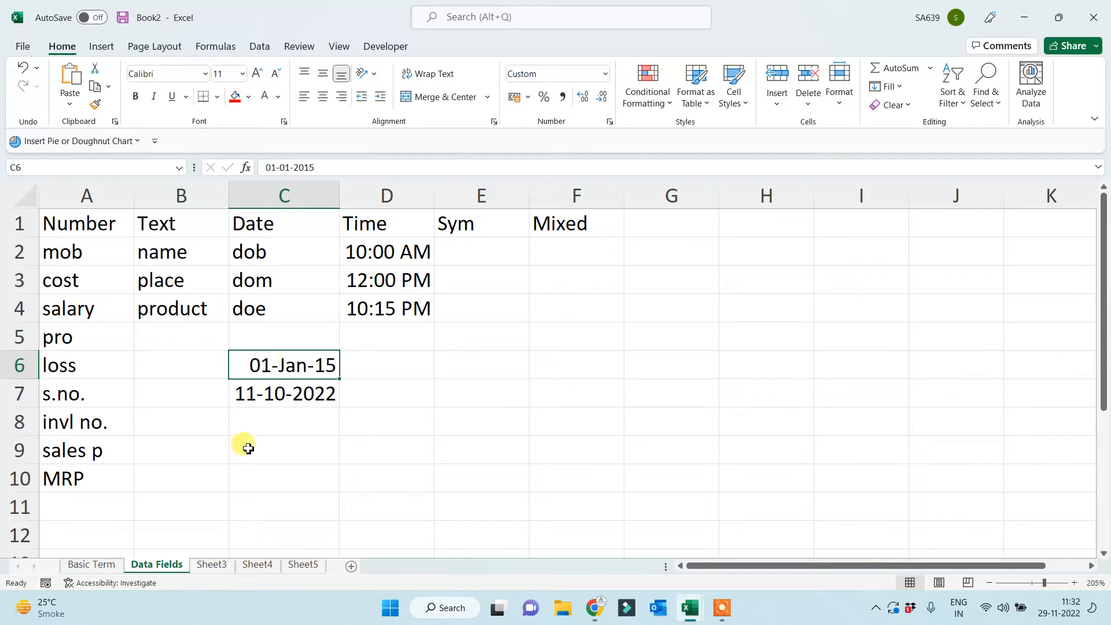
Clear C7 and enter 22 Nov 2022 as its date.
{"action": "left_click", "coordinate": [287, 391]}
{"action": "key", "text": "Delete"}
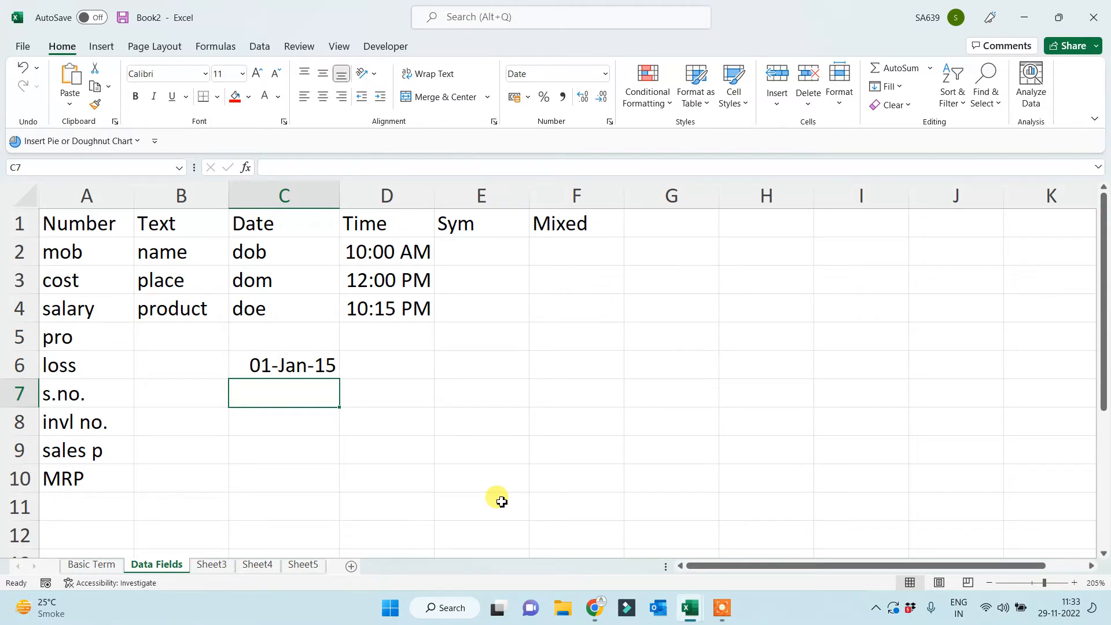
{"action": "type", "text": "22"}
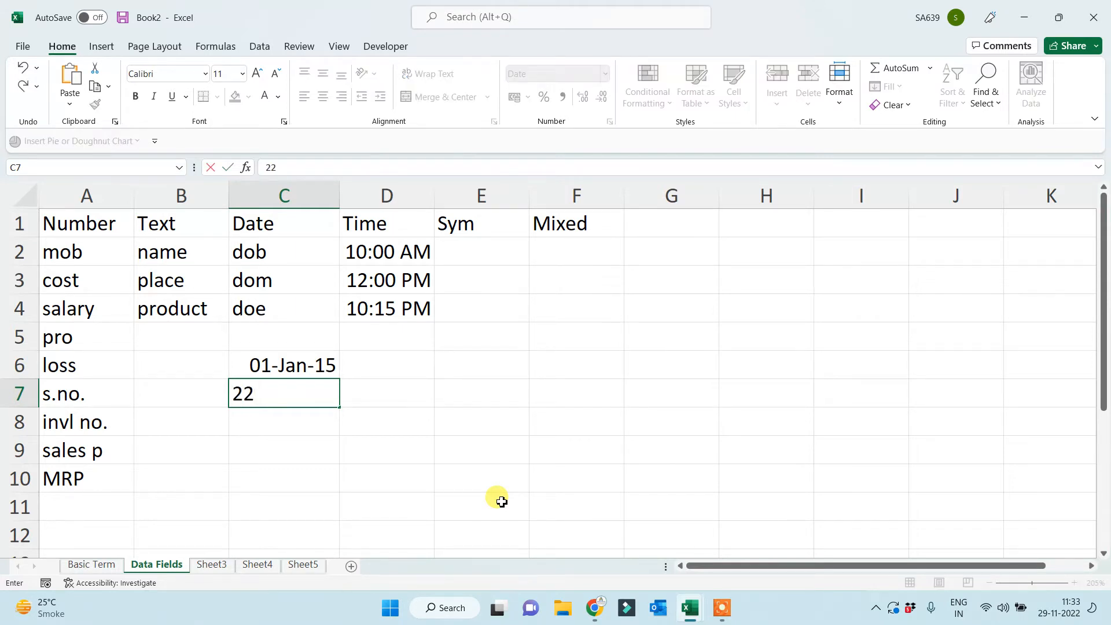
{"action": "type", "text": " Nov 2022"}
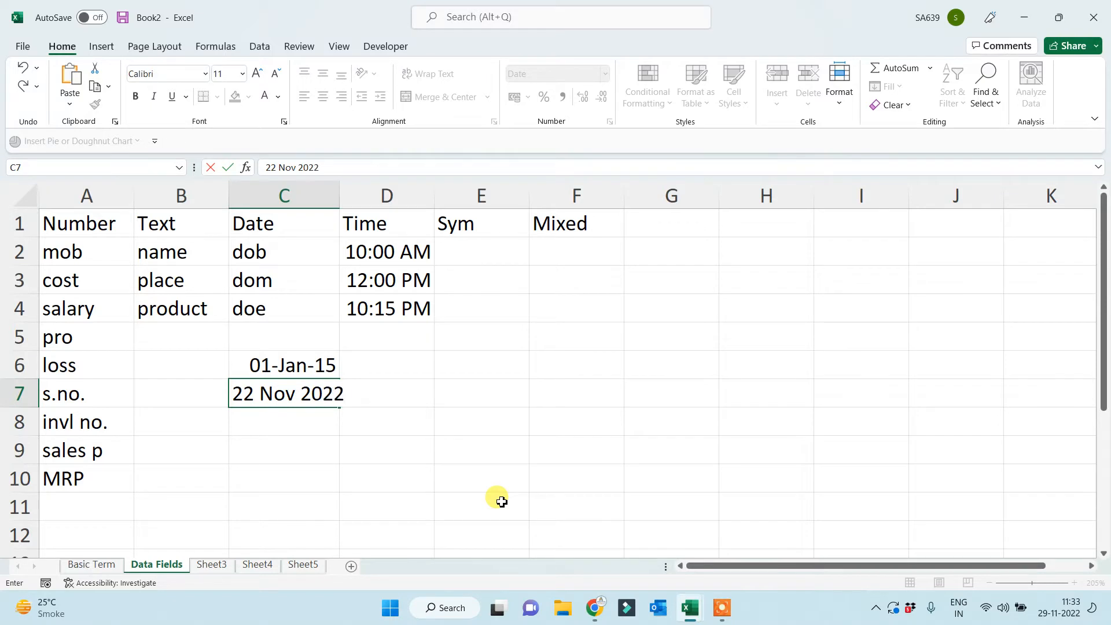
{"action": "key", "text": "Return"}
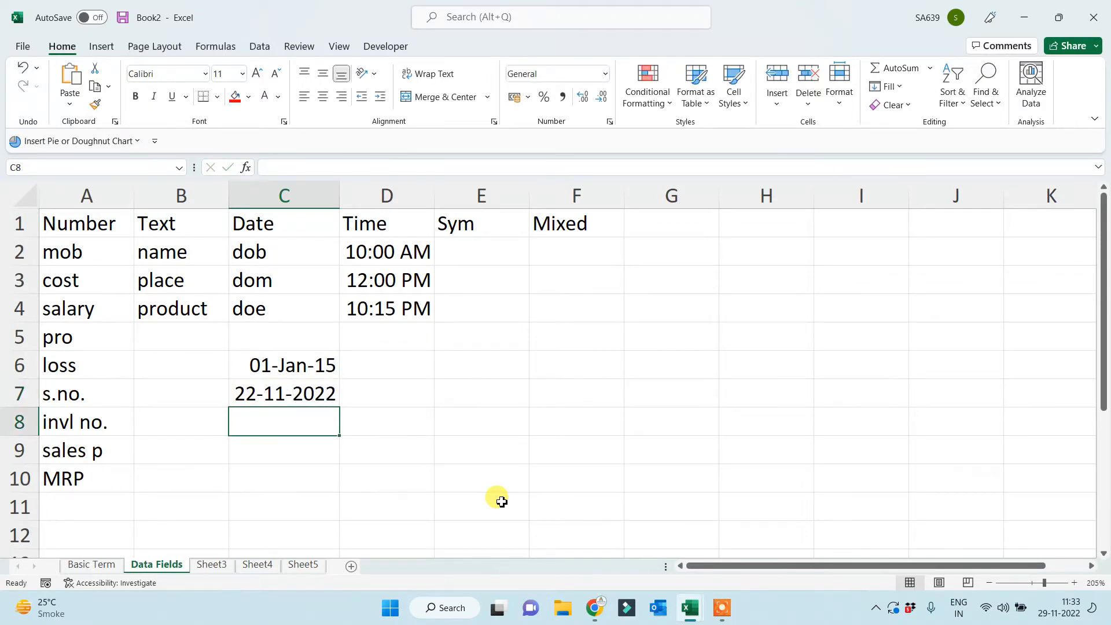
{"action": "left_click_drag", "start_coordinate": [279, 360], "coordinate": [272, 426]}
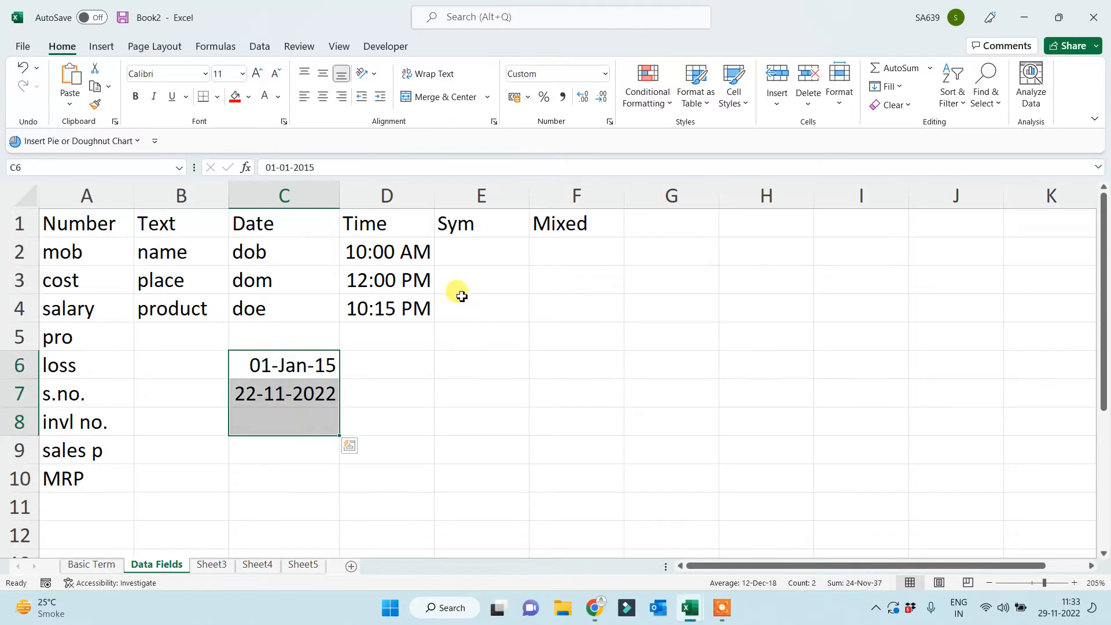
{"action": "left_click_drag", "start_coordinate": [397, 243], "coordinate": [397, 322]}
{"action": "left_click", "coordinate": [628, 429]}
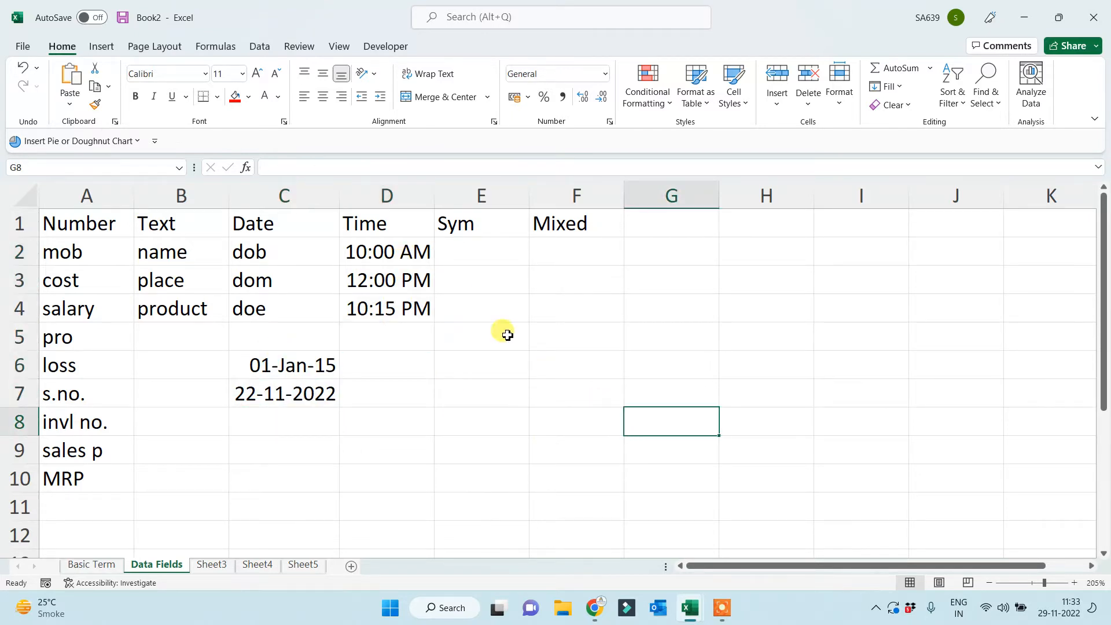
{"action": "left_click", "coordinate": [472, 251]}
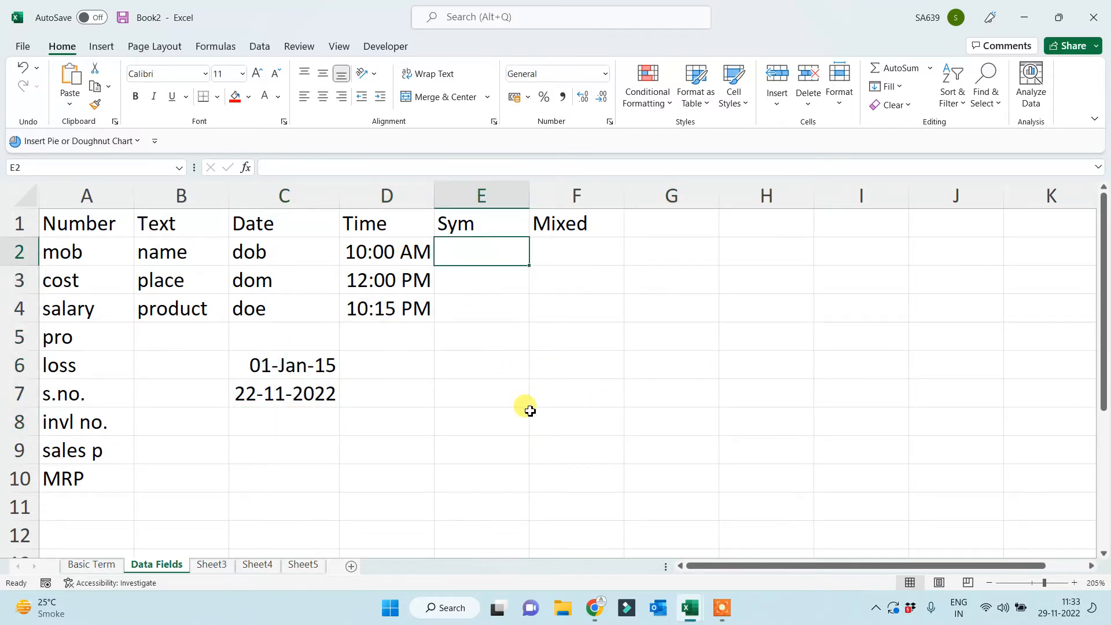
Enter @, %, (, ? and # in E2 through E6 under Sym.
{"action": "type", "text": "@"}
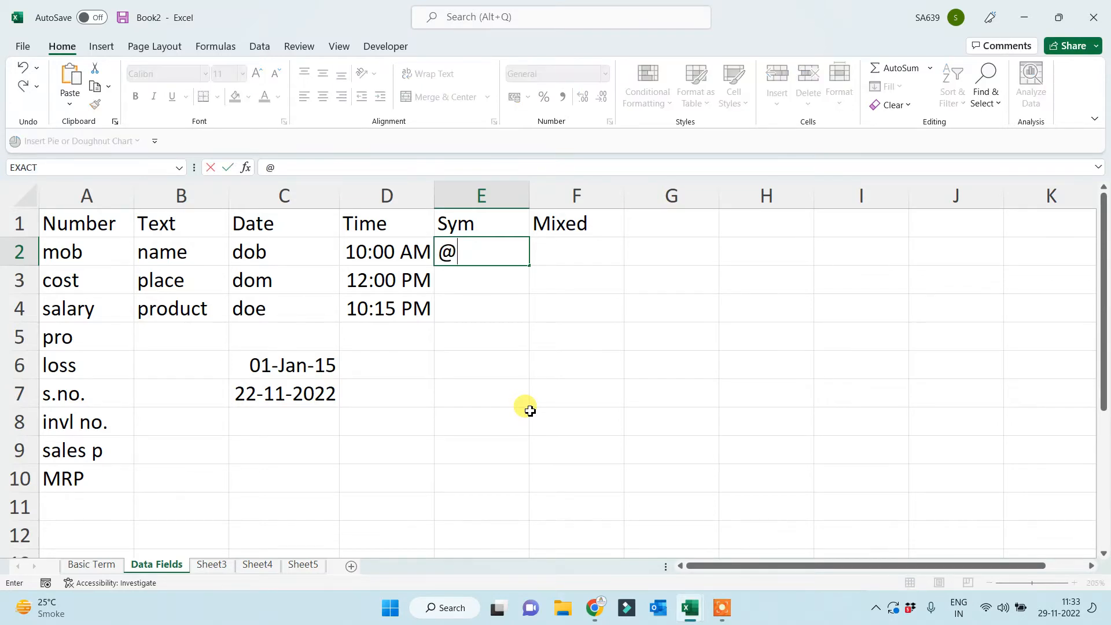
{"action": "key", "text": "Return"}
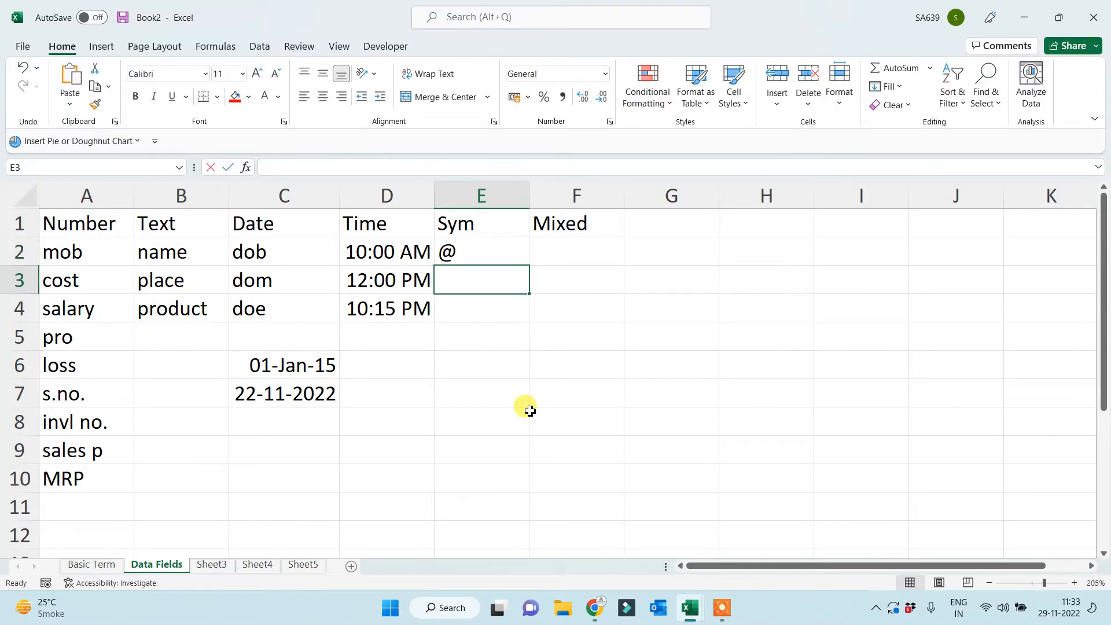
{"action": "type", "text": "%"}
{"action": "key", "text": "Return"}
{"action": "type", "text": "("}
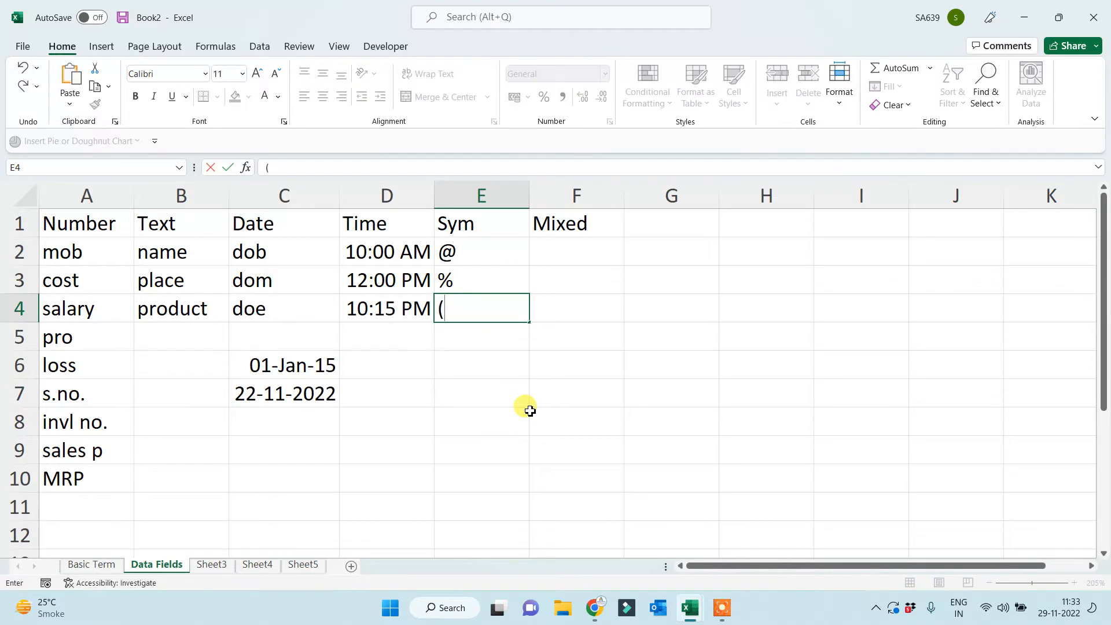
{"action": "key", "text": "Return"}
{"action": "type", "text": "?"}
{"action": "key", "text": "Return"}
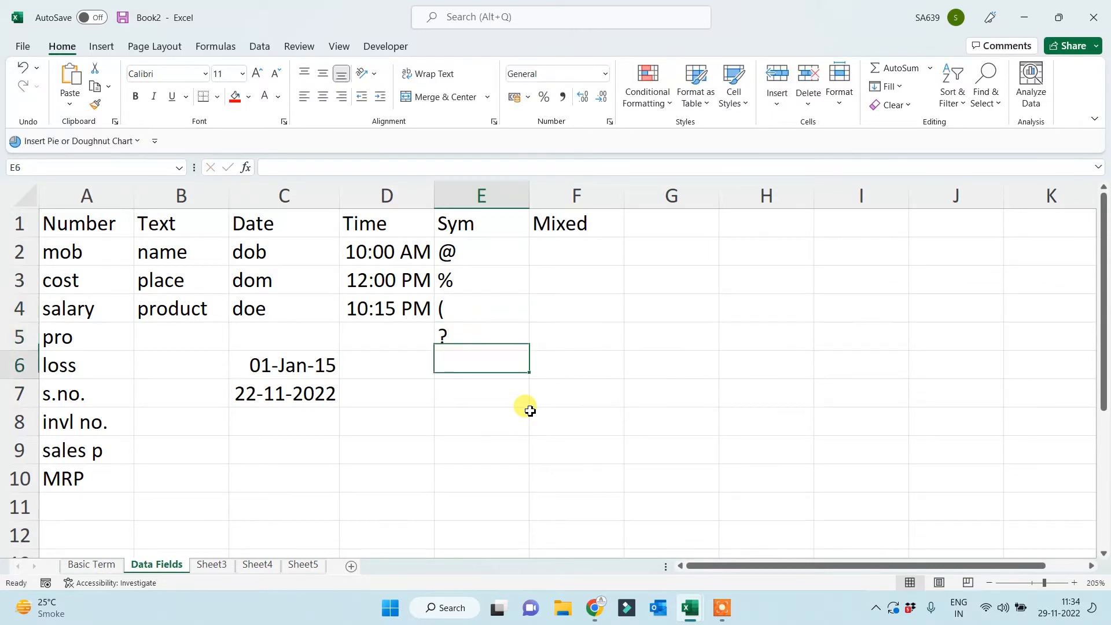
{"action": "type", "text": "#"}
{"action": "key", "text": "Return"}
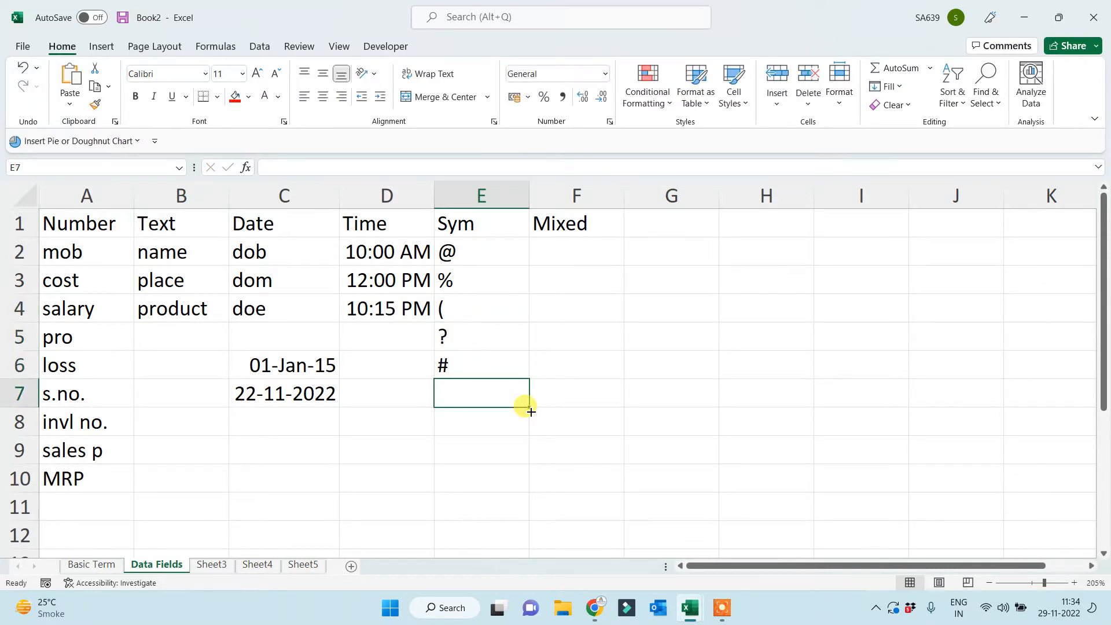
{"action": "left_click", "coordinate": [473, 250]}
{"action": "left_click", "coordinate": [459, 360], "text": "shift"}
{"action": "left_click", "coordinate": [425, 468]}
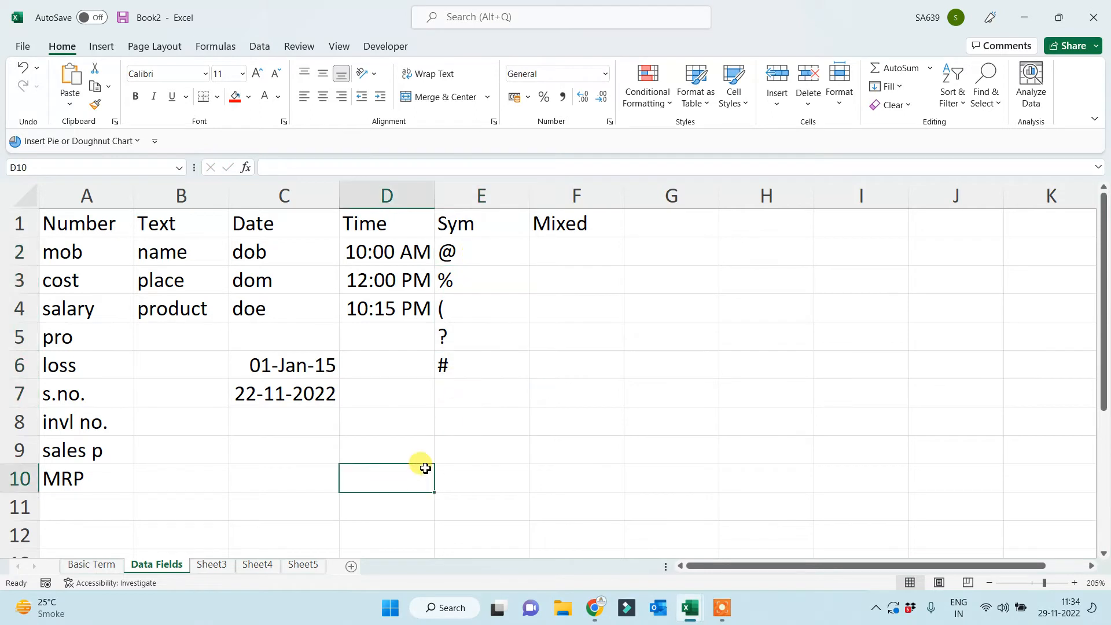
{"action": "left_click", "coordinate": [571, 247]}
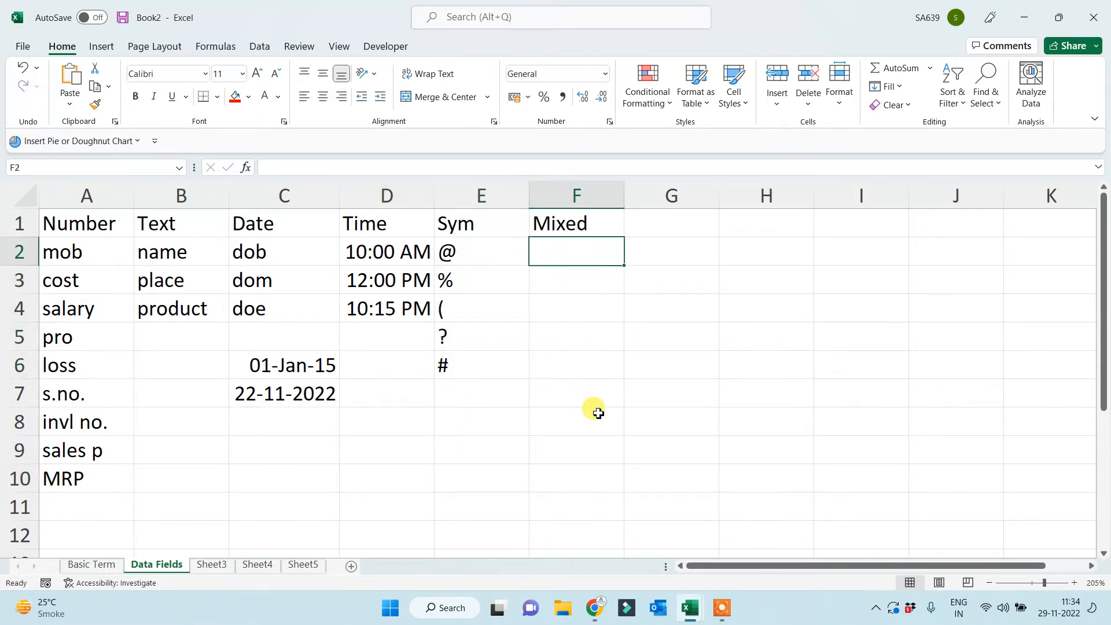
Label F2 and F3 as address and email under Mixed.
{"action": "type", "text": "address"}
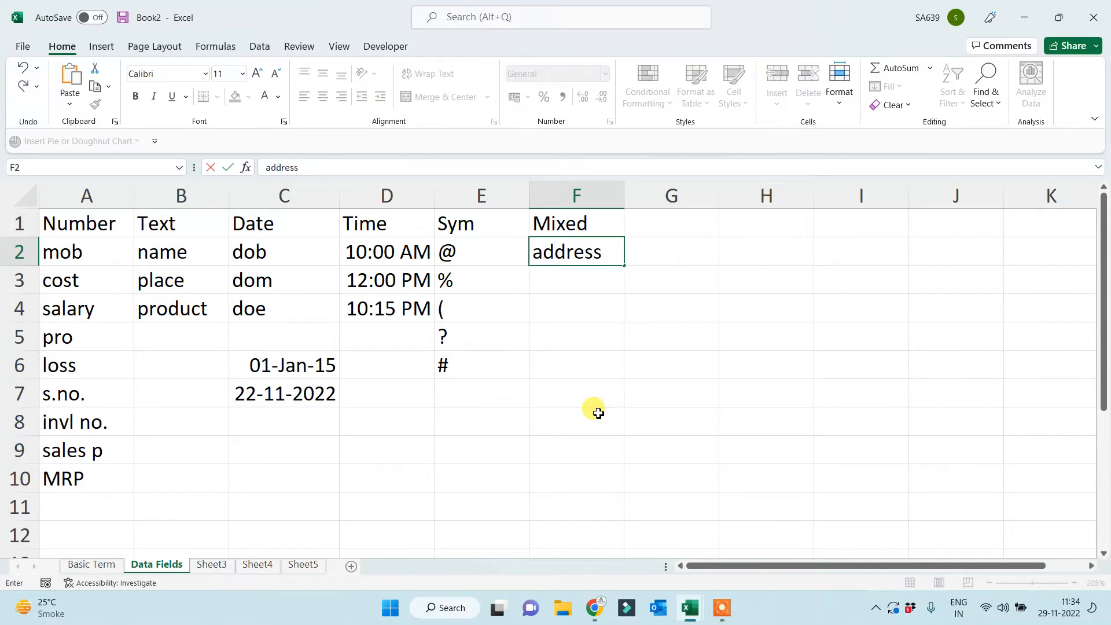
{"action": "key", "text": "Return"}
{"action": "type", "text": "email"}
{"action": "left_click", "coordinate": [610, 478]}
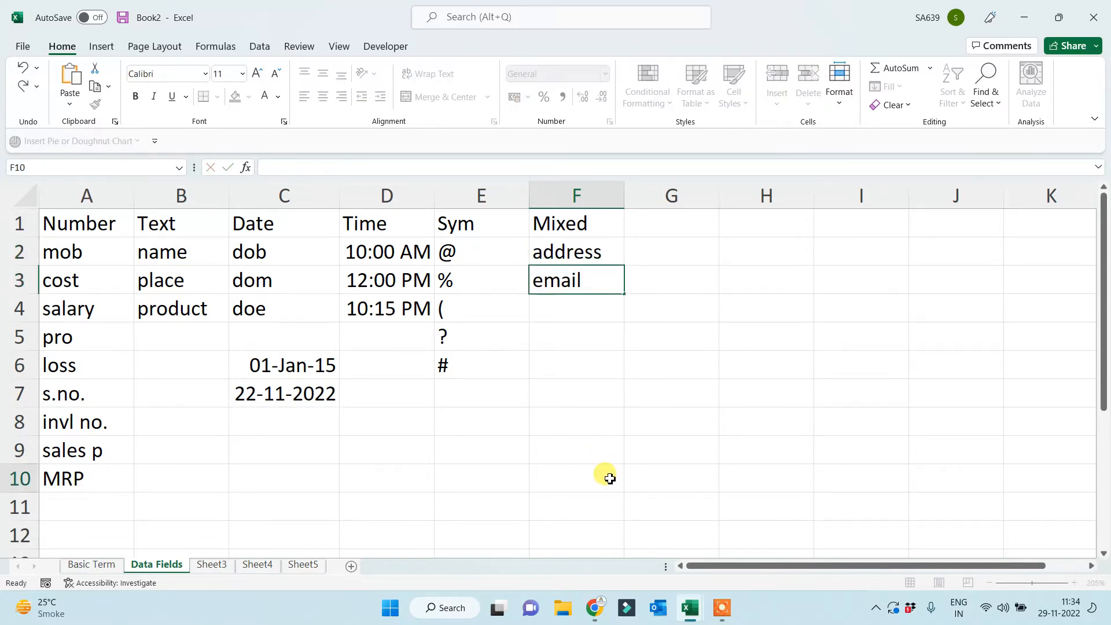
Enter two sample e-mail addresses in G3 and G4.
{"action": "left_click", "coordinate": [637, 363]}
{"action": "left_click", "coordinate": [648, 276]}
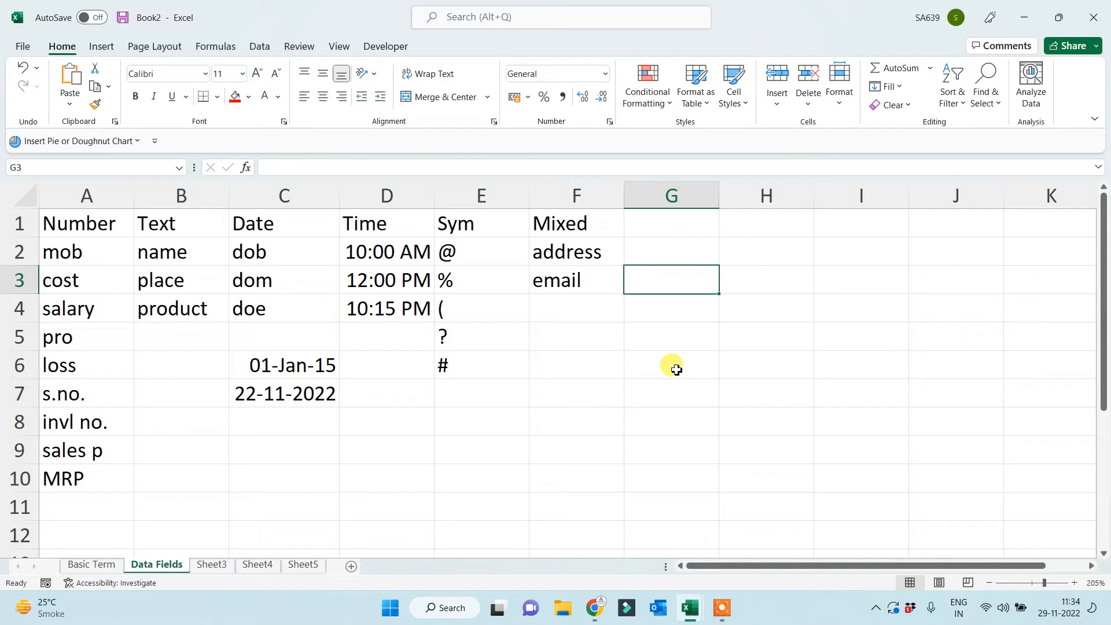
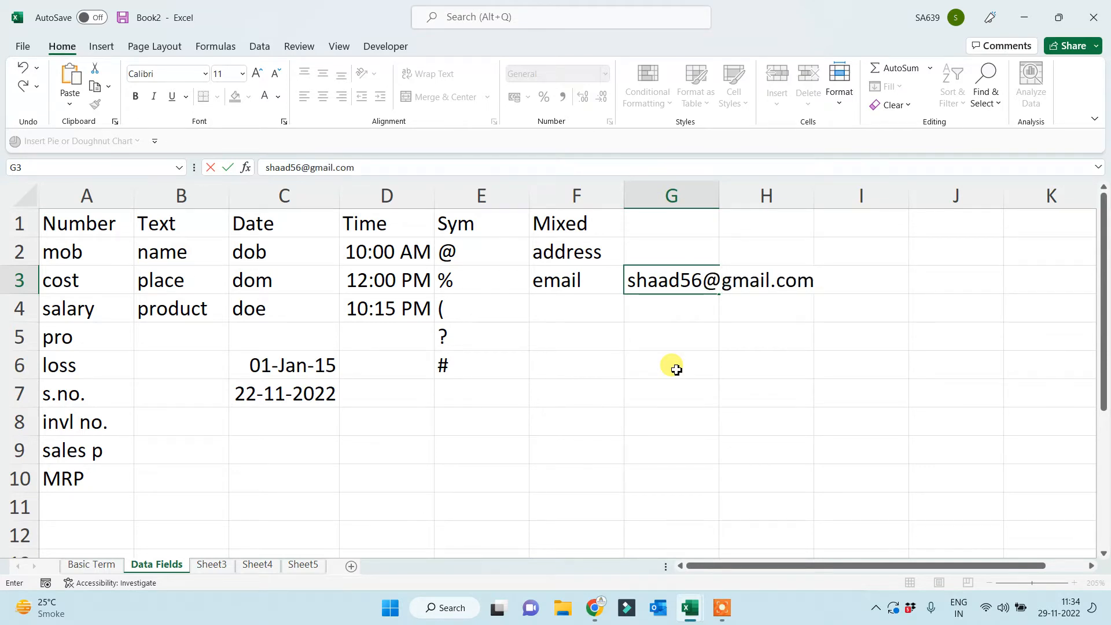
{"action": "left_click", "coordinate": [664, 423]}
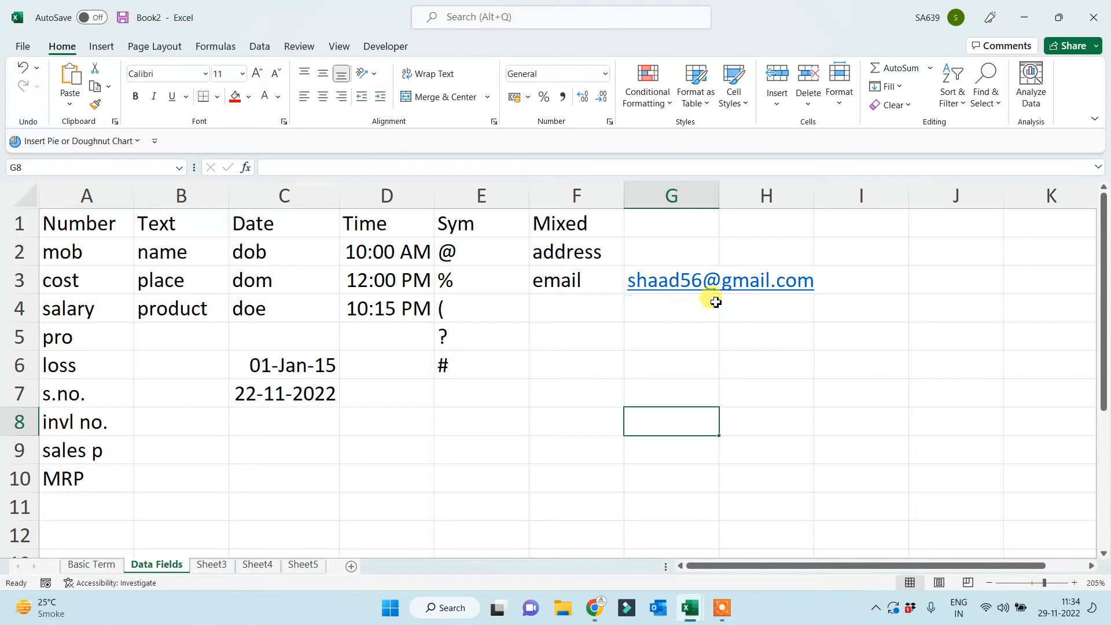
{"action": "left_click", "coordinate": [645, 301]}
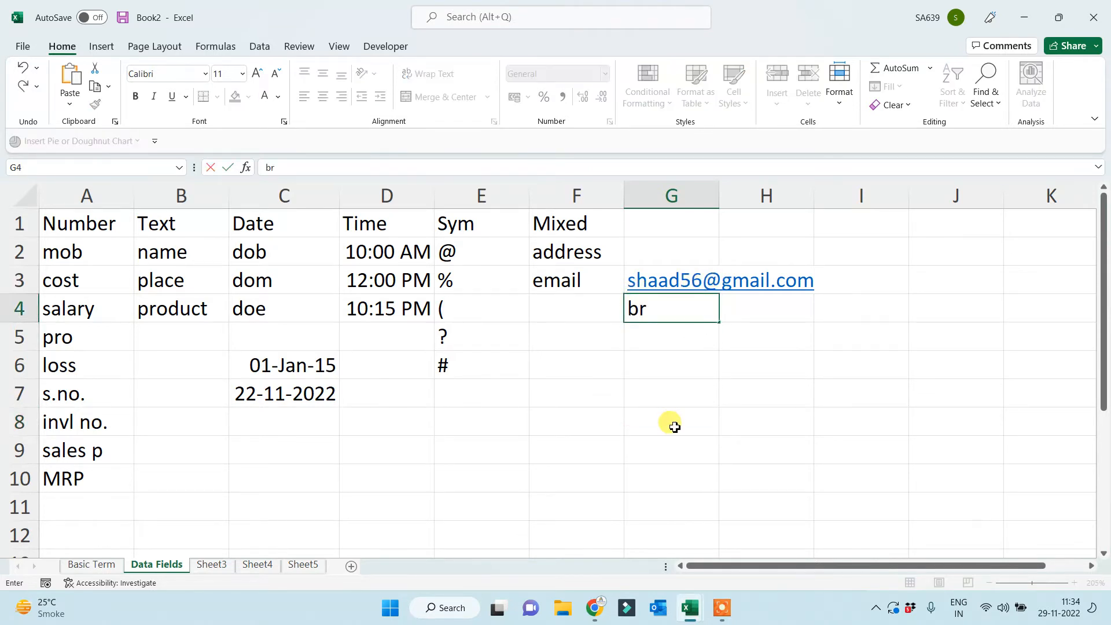
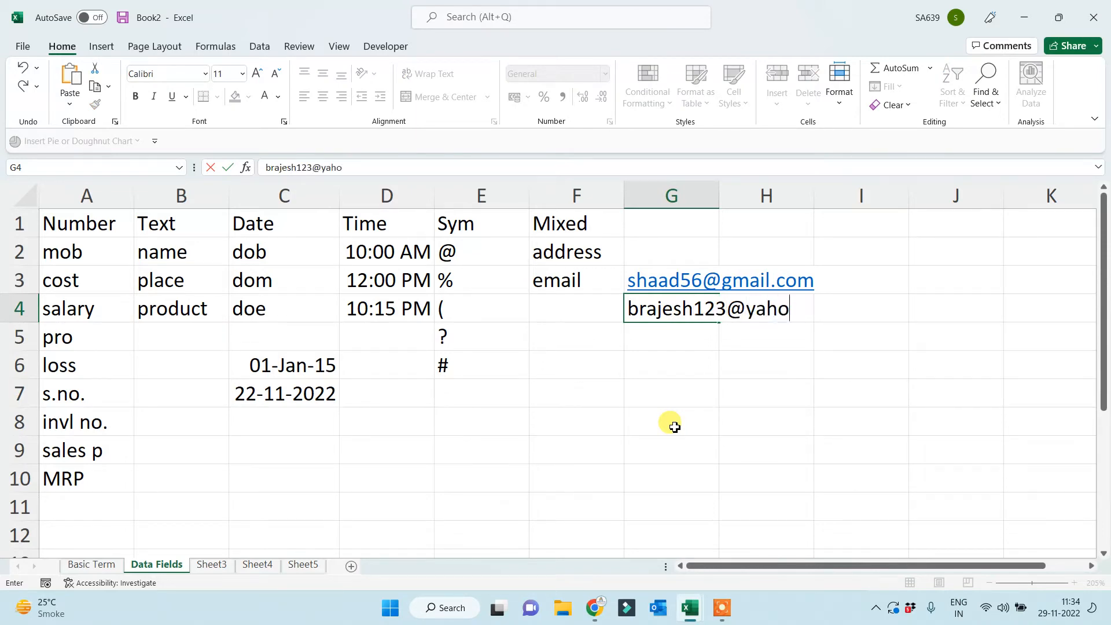
{"action": "key", "text": "Return"}
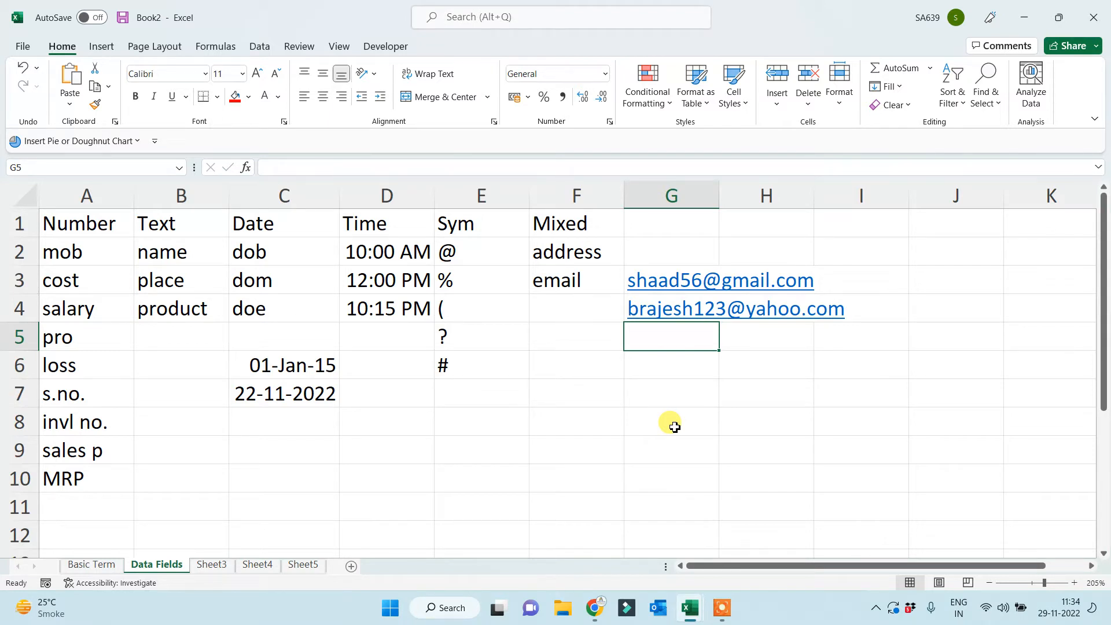
{"action": "key", "text": "Down"}
{"action": "key", "text": "Down"}
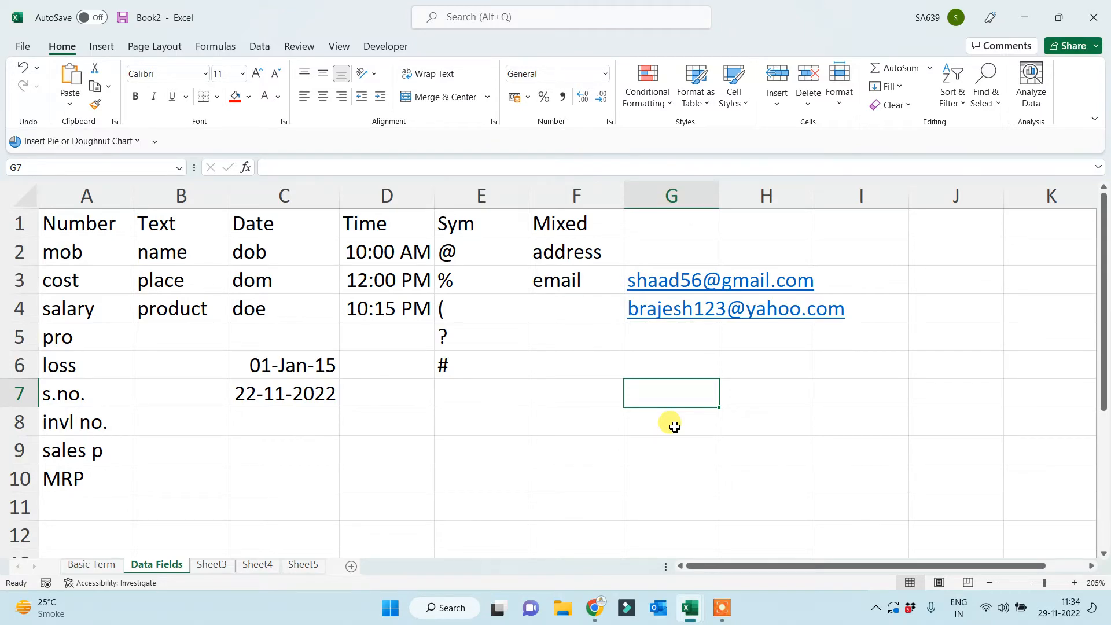
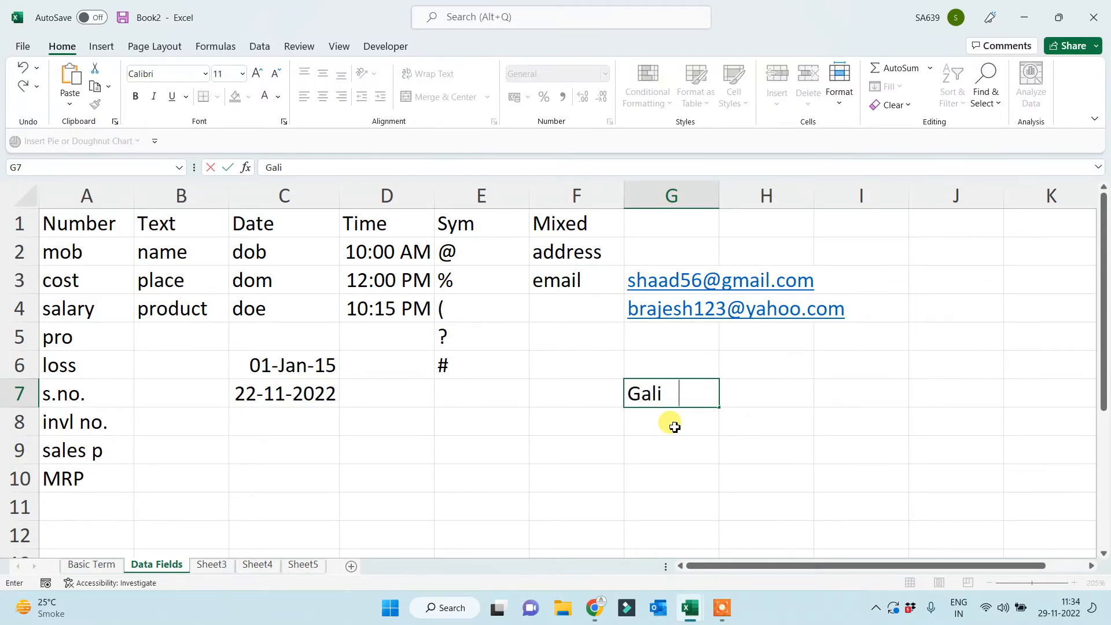
Type the street, floor, flat and PIN code address lines into G7:G10.
{"action": "key", "text": "Return"}
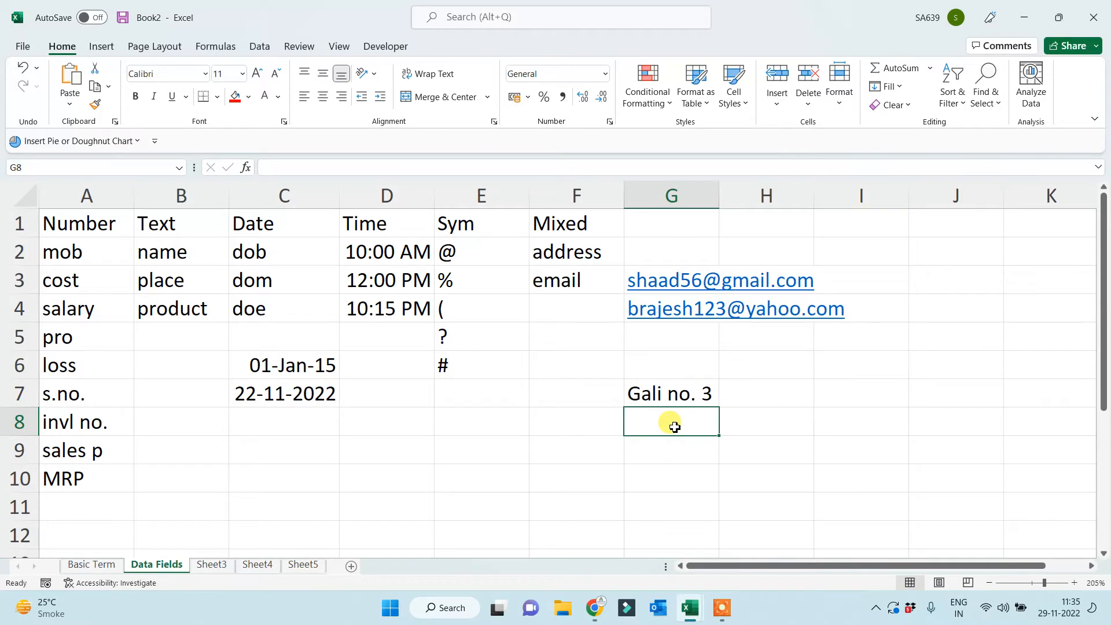
{"action": "type", "text": "First Floor"}
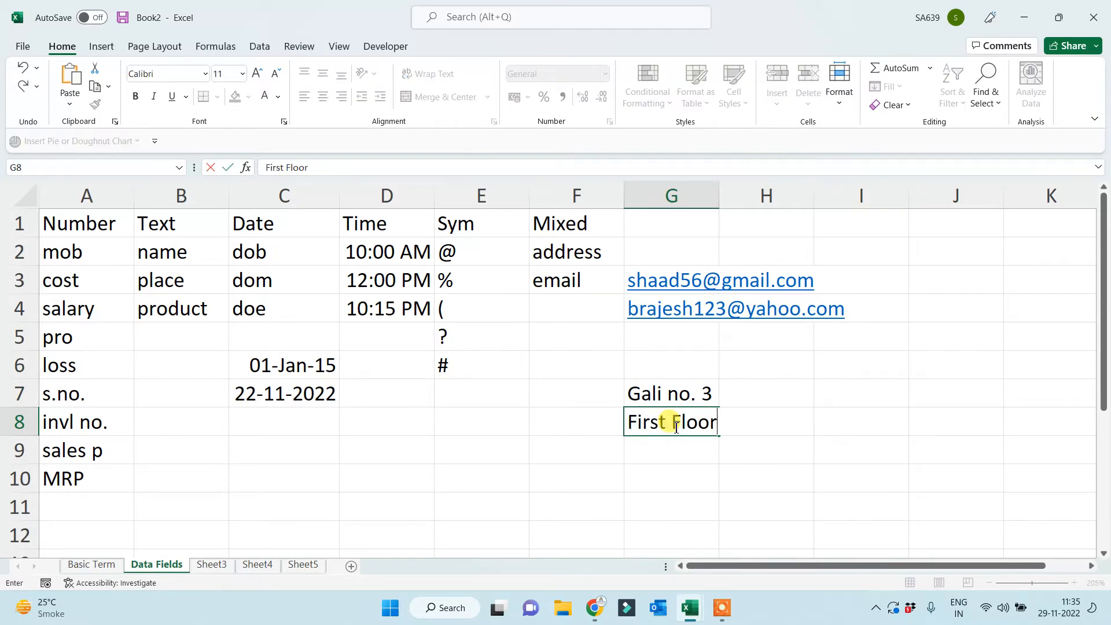
{"action": "key", "text": "Return"}
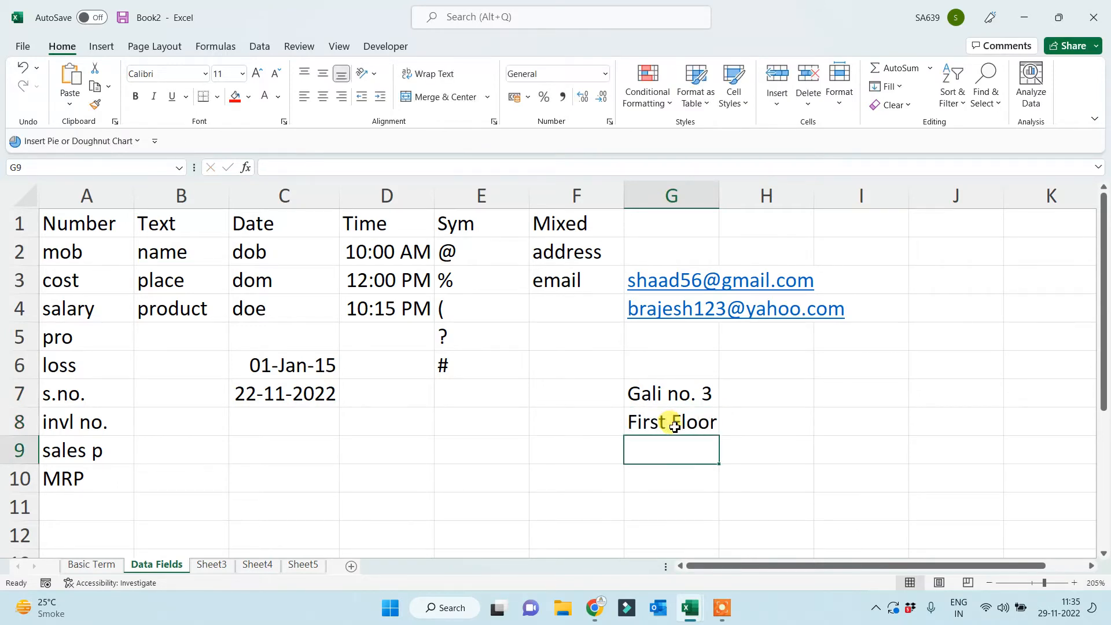
{"action": "type", "text": "F"}
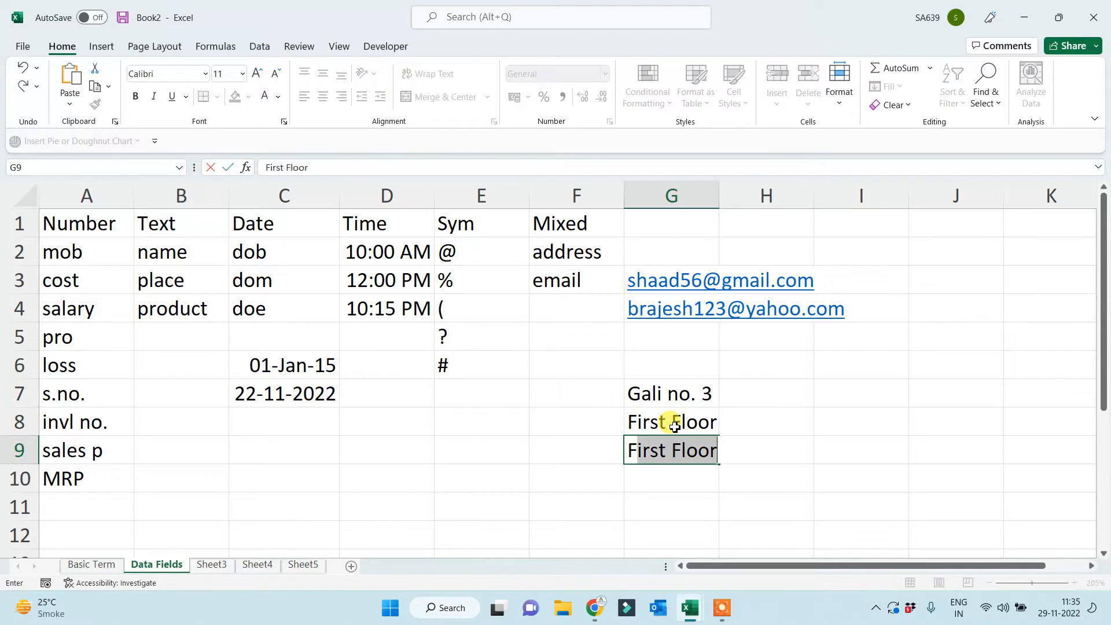
{"action": "type", "text": "lat NO."}
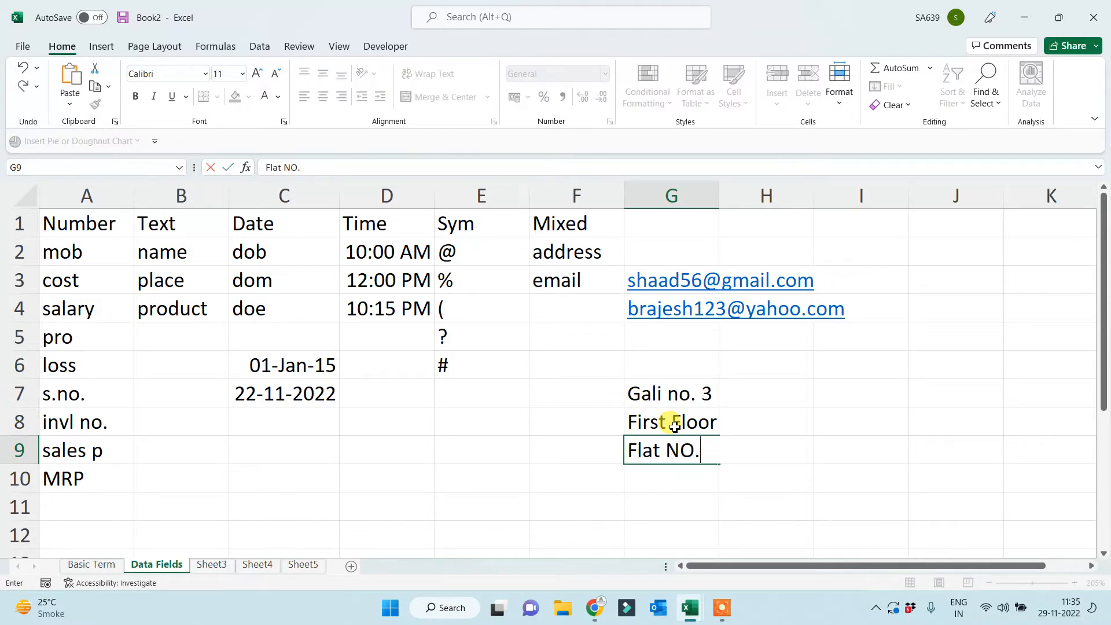
{"action": "type", "text": " 4"}
{"action": "key", "text": "Return"}
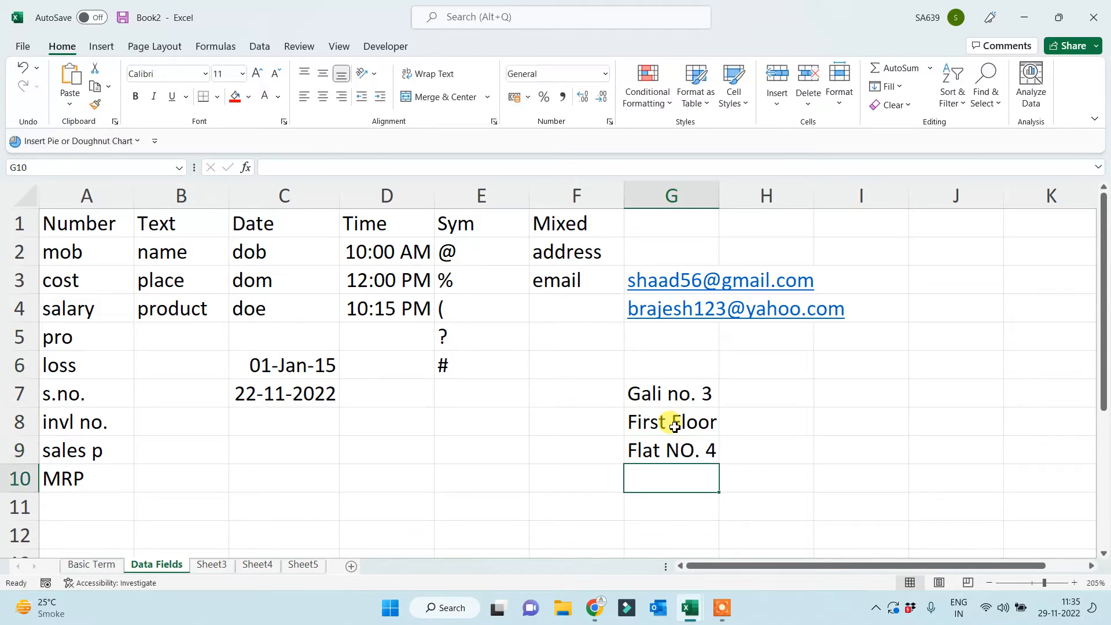
{"action": "type", "text": "PIN -"}
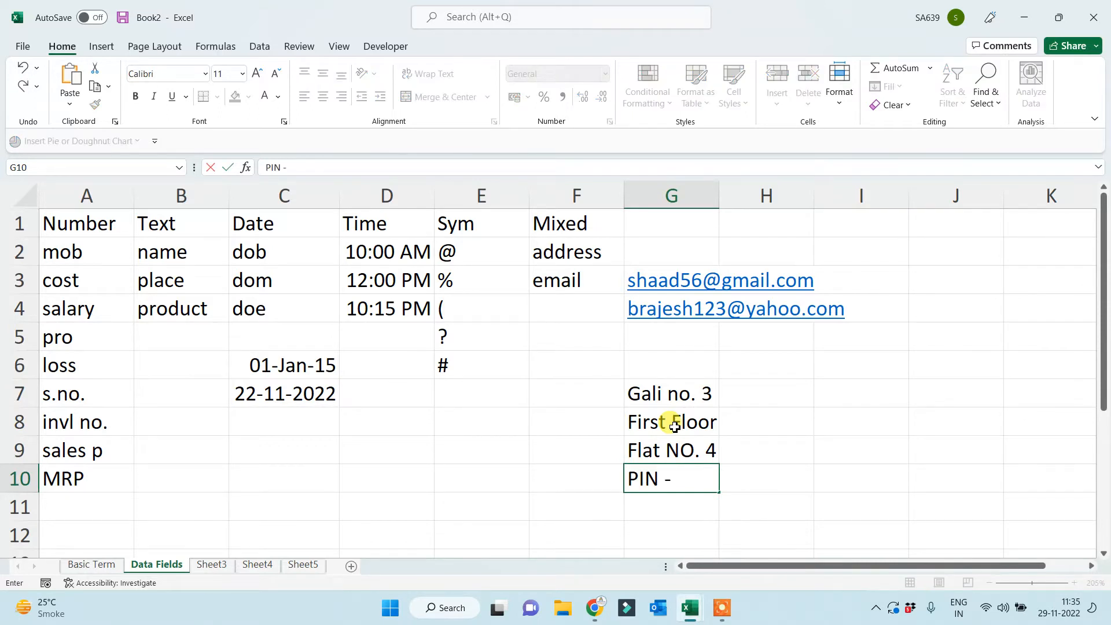
{"action": "type", "text": " 110012"}
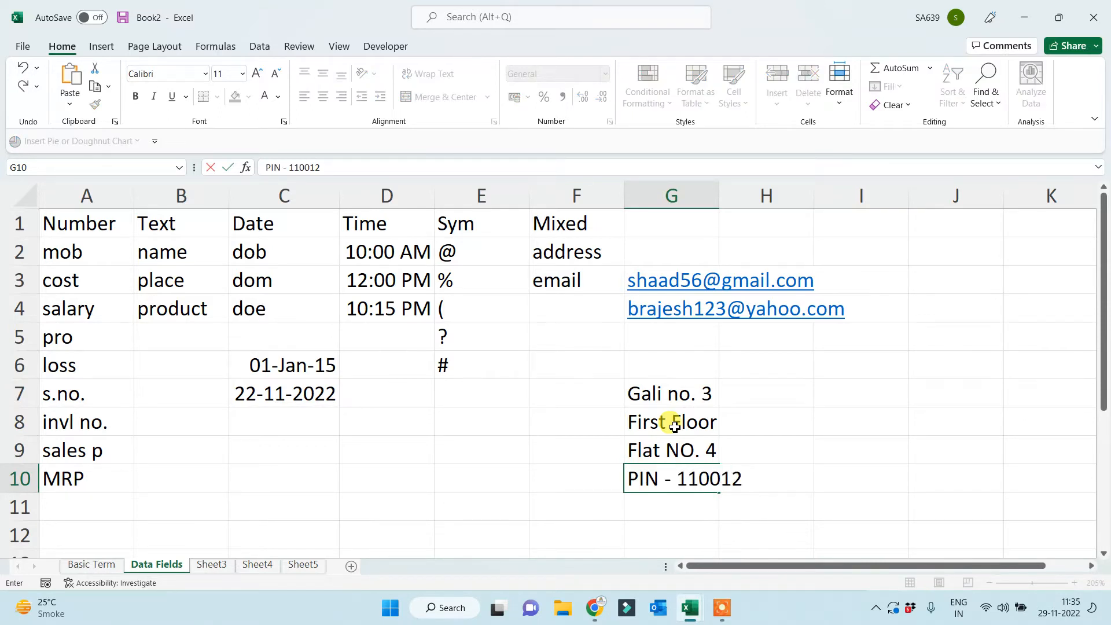
{"action": "key", "text": "Return"}
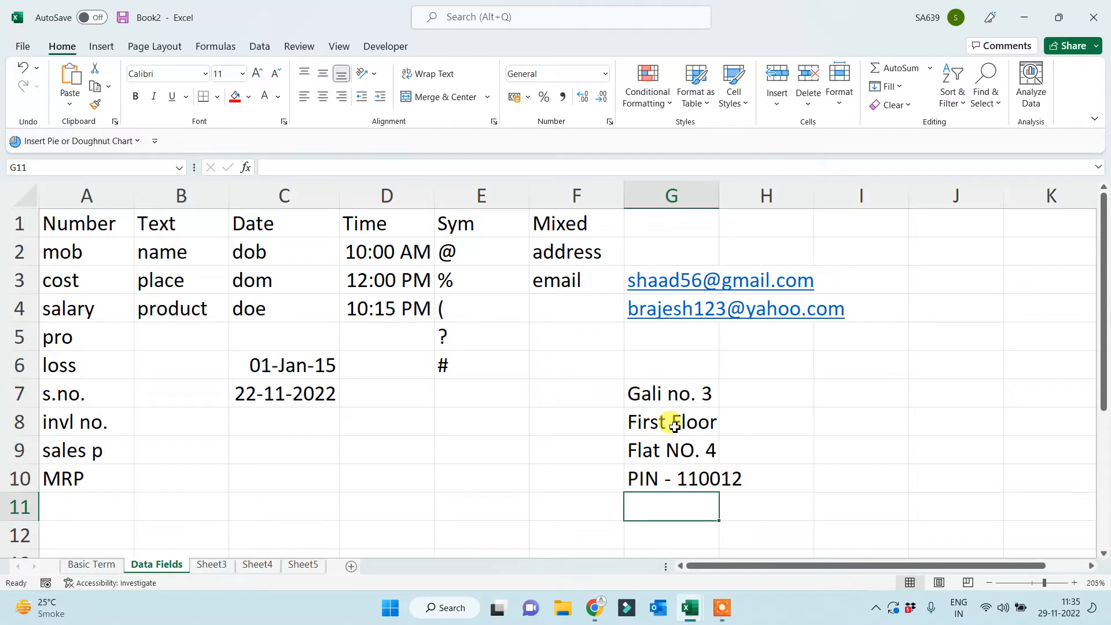
Add the two house-number lines in G11 and G12, fixing a typo and an AutoComplete suggestion.
{"action": "type", "text": "H No. "}
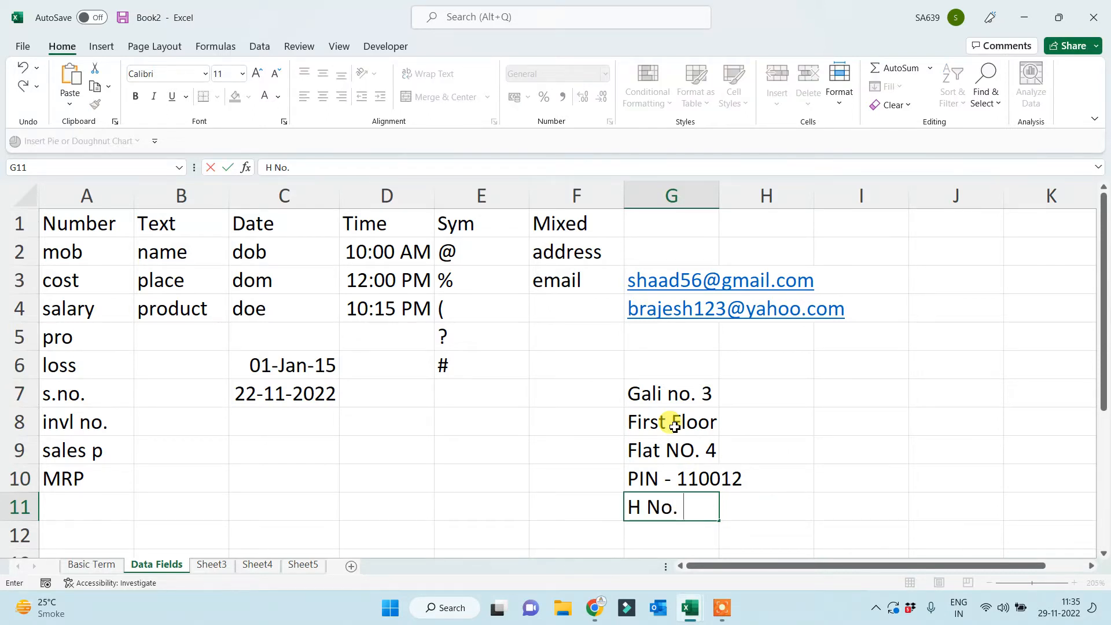
{"action": "type", "text": "Two Zero"}
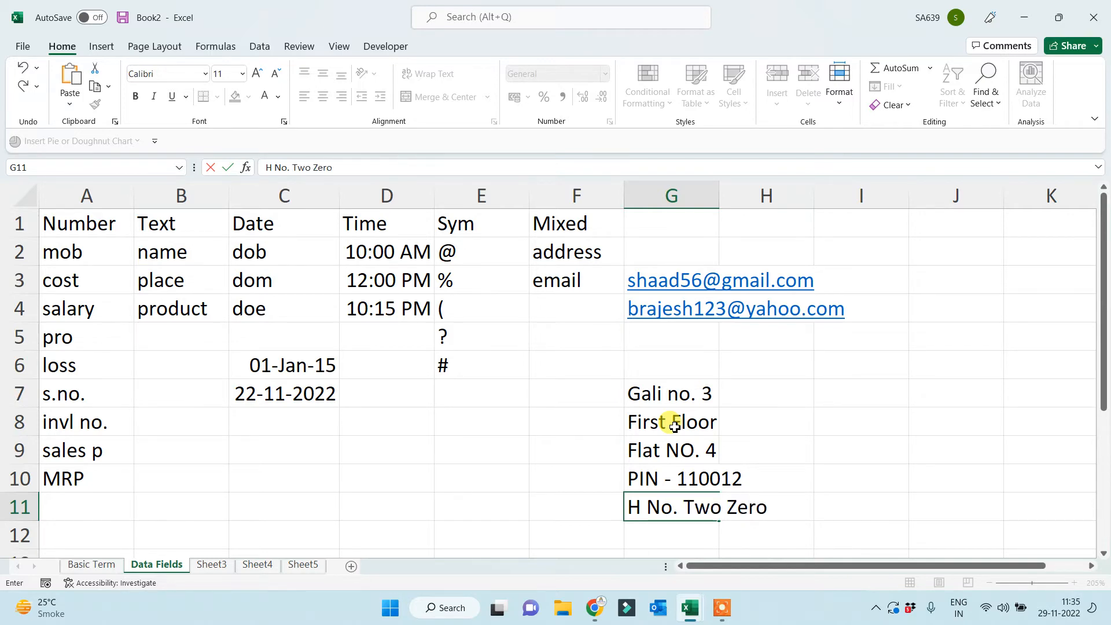
{"action": "type", "text": " Ther"}
{"action": "key", "text": "BackSpace"}
{"action": "type", "text": "ree"}
{"action": "key", "text": "Return"}
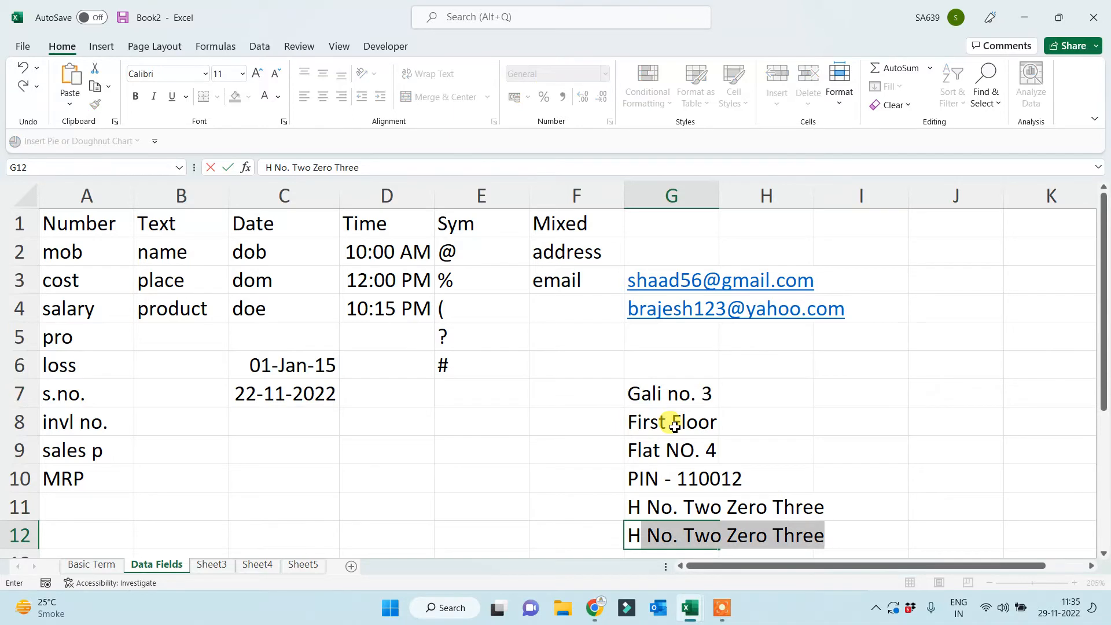
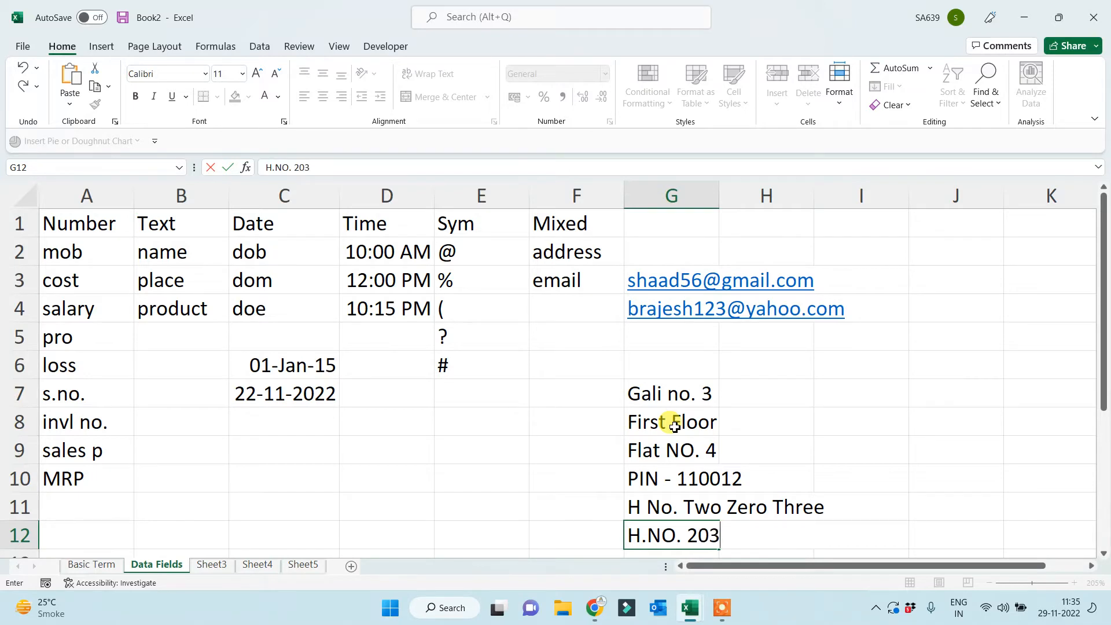
{"action": "key", "text": "Return"}
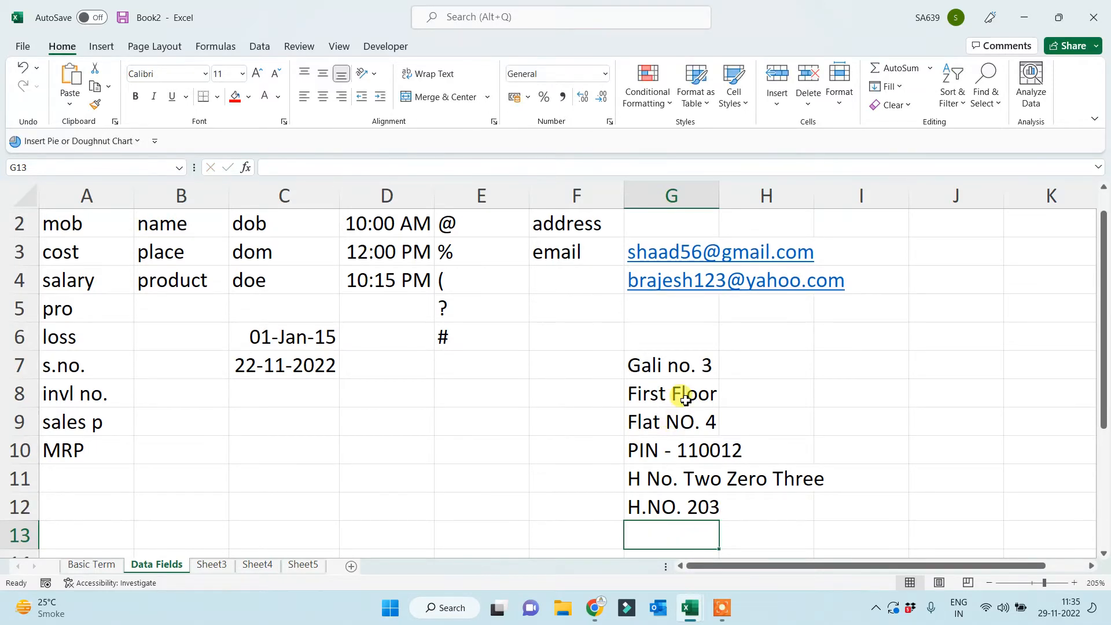
{"action": "left_click_drag", "start_coordinate": [669, 362], "coordinate": [658, 503]}
{"action": "left_click", "coordinate": [480, 499]}
{"action": "scroll", "coordinate": [480, 499], "scroll_direction": "up", "scroll_amount": 1}
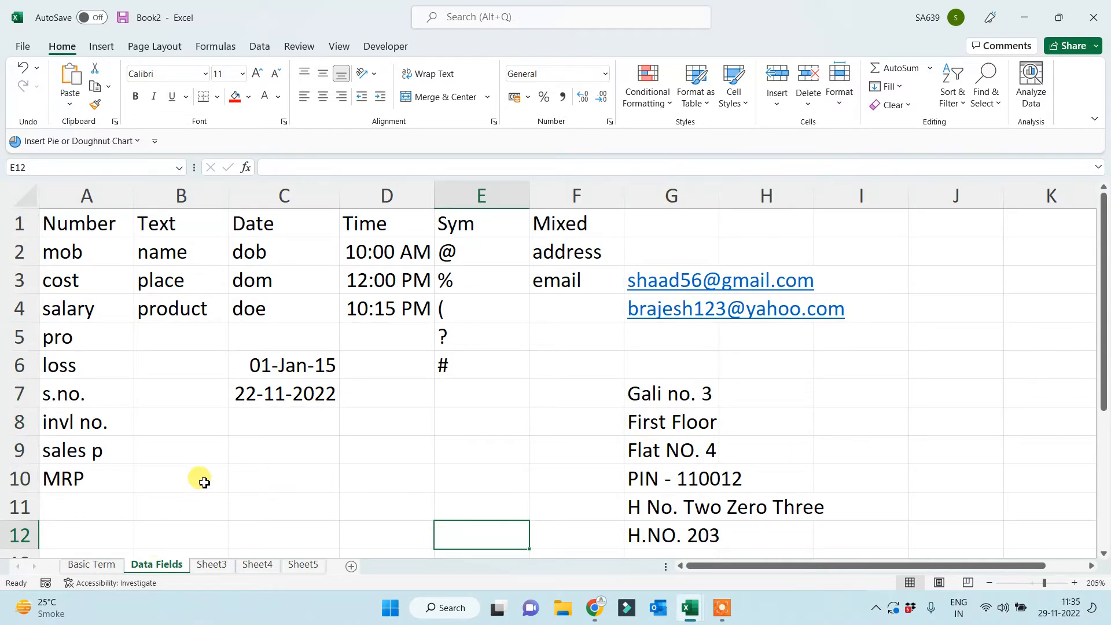
Fill header cells A1:F1 red, then go to the Basic Term sheet.
{"action": "left_click_drag", "start_coordinate": [104, 223], "coordinate": [616, 221]}
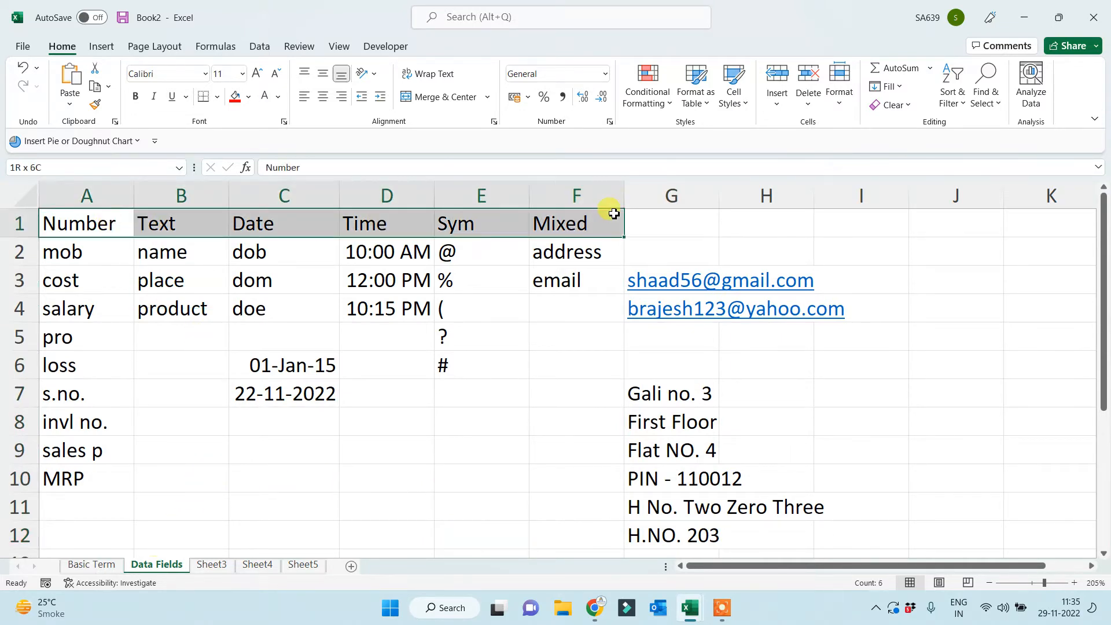
{"action": "left_click", "coordinate": [235, 96]}
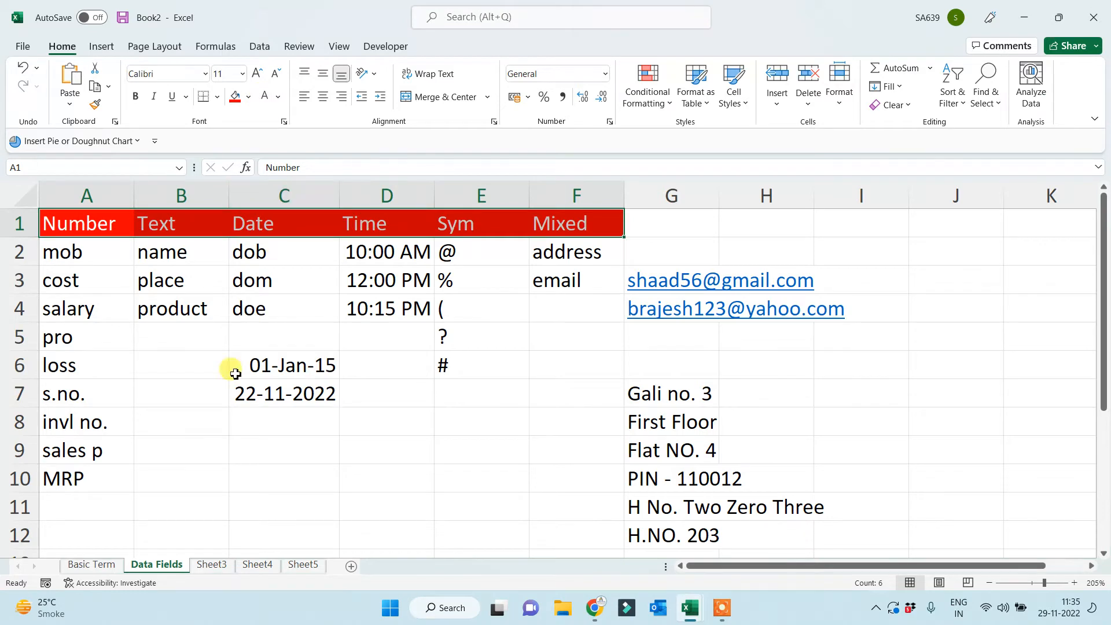
{"action": "left_click", "coordinate": [219, 484]}
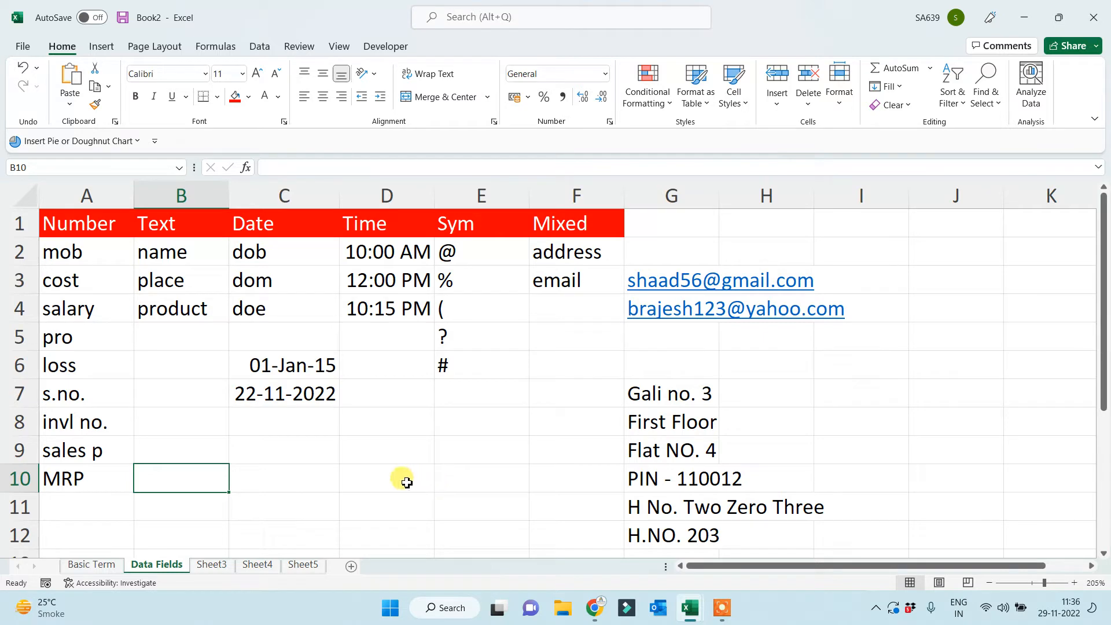
{"action": "left_click", "coordinate": [110, 565]}
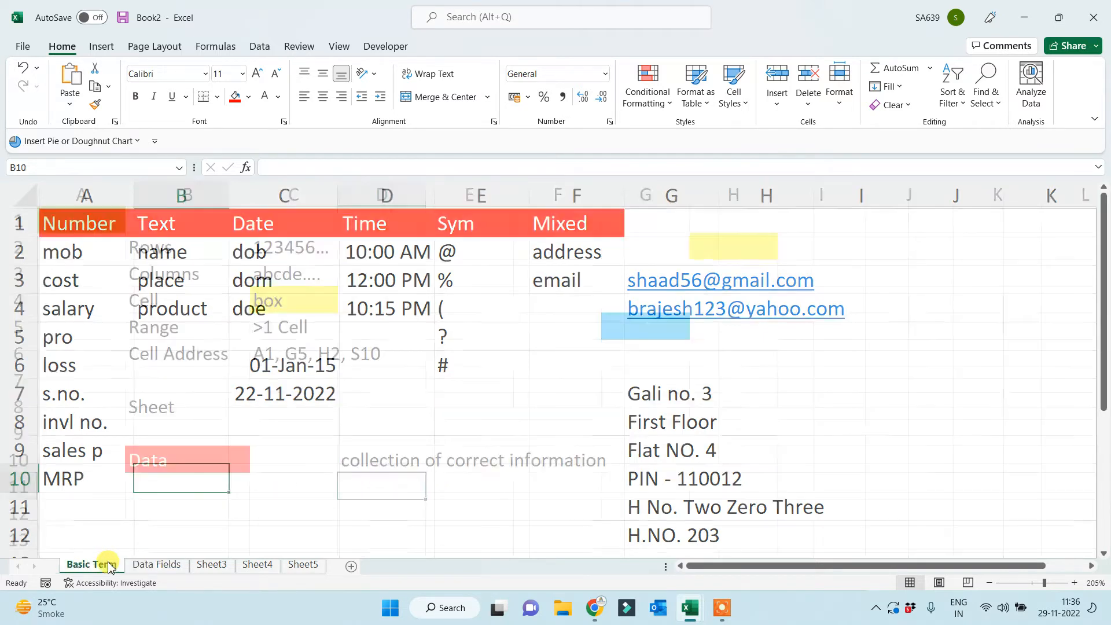
Rename Sheet3 to 'Inbuild Custom List', then zoom in and select cell B1.
{"action": "left_click", "coordinate": [167, 566]}
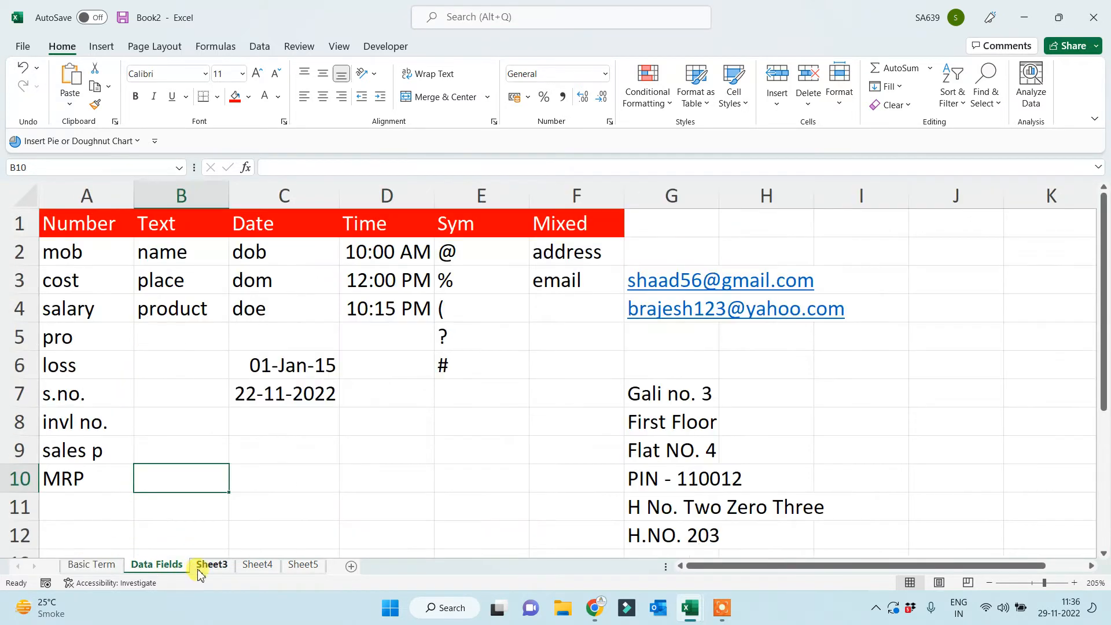
{"action": "left_click", "coordinate": [209, 566]}
{"action": "scroll", "coordinate": [326, 479], "scroll_direction": "up", "scroll_amount": 3}
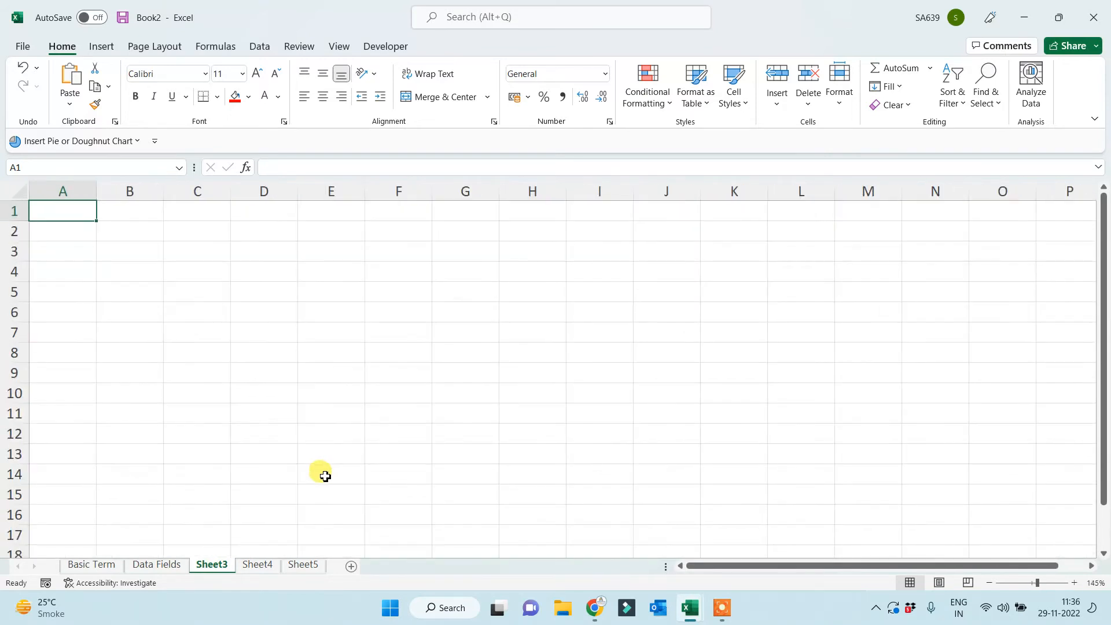
{"action": "double_click", "coordinate": [210, 565]}
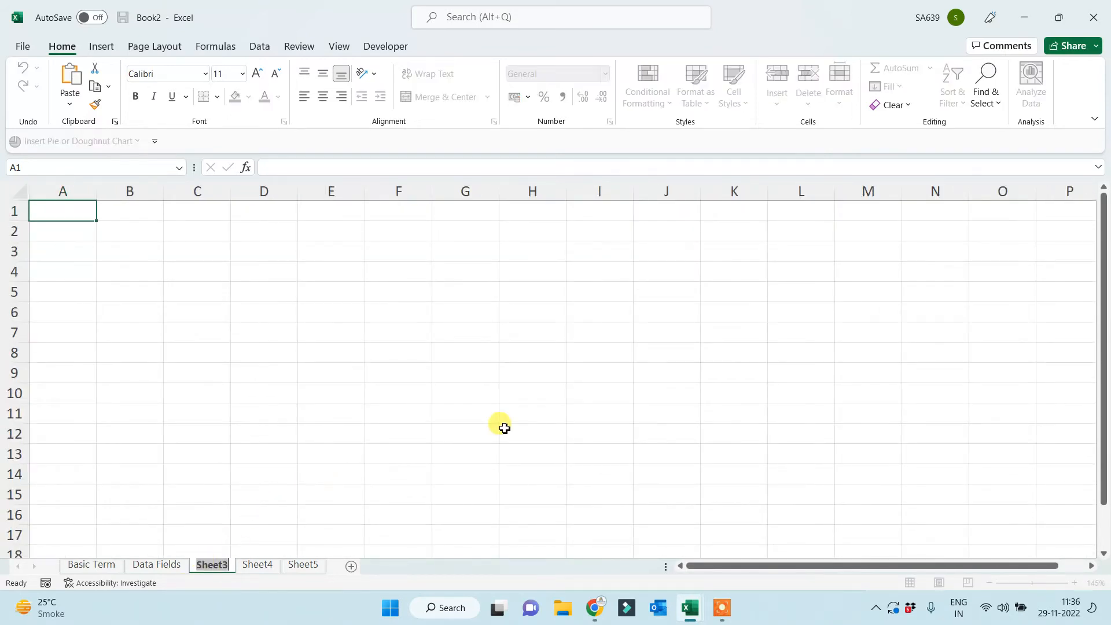
{"action": "type", "text": "Inbuild"}
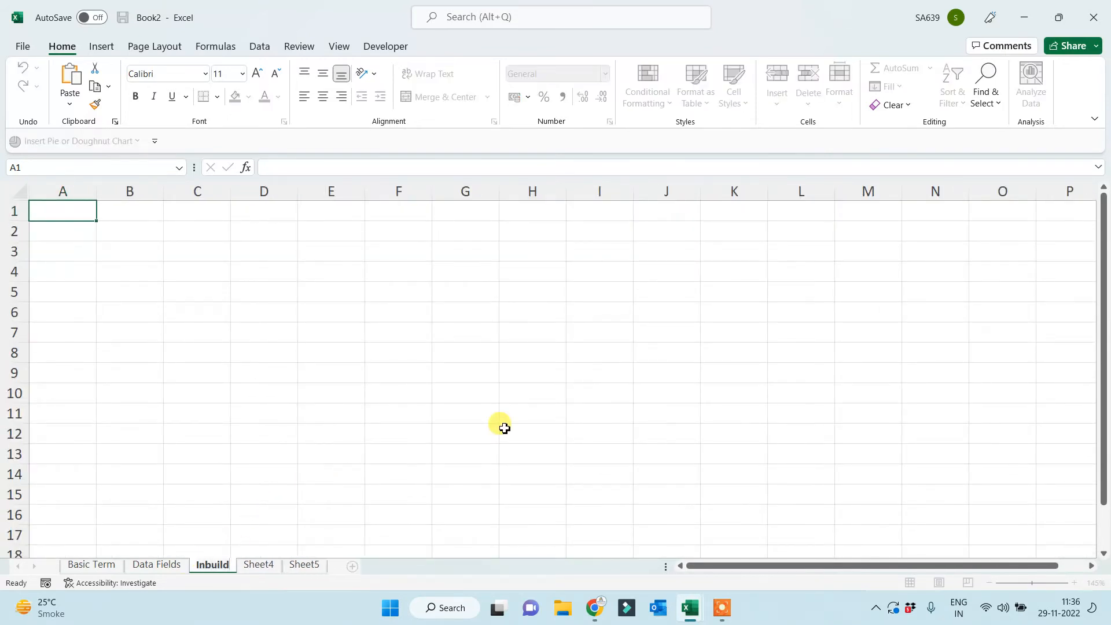
{"action": "type", "text": " Custom"}
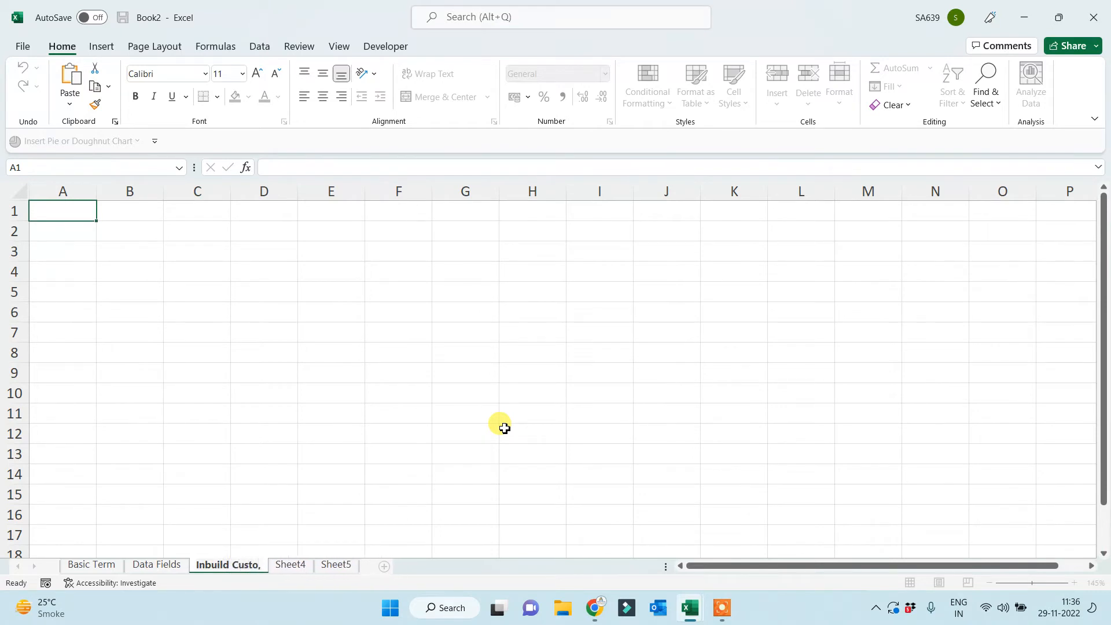
{"action": "type", "text": " List"}
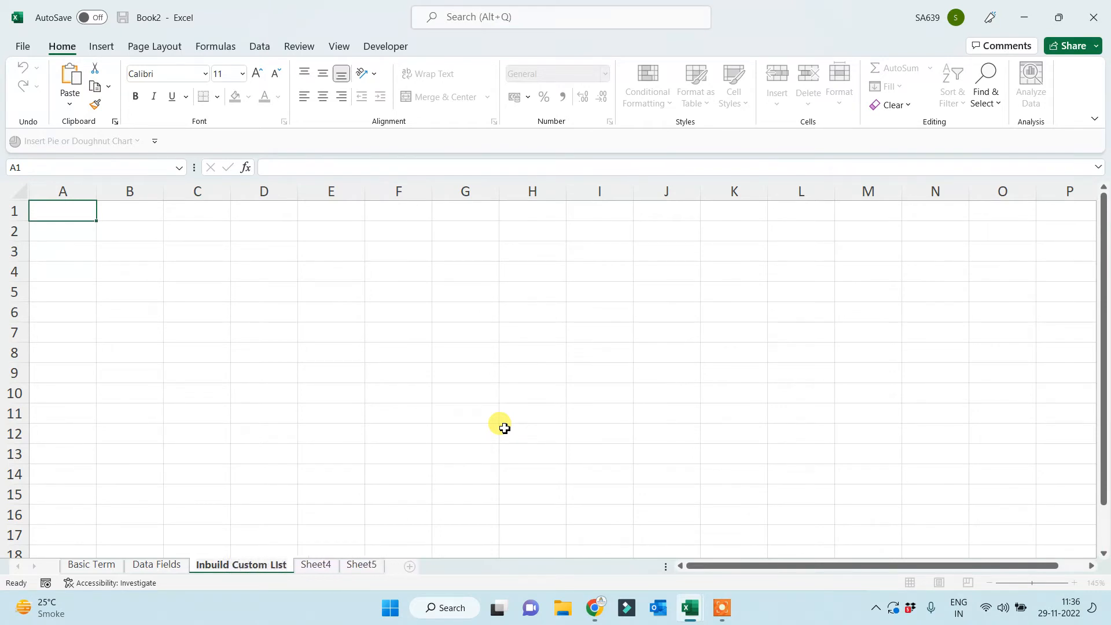
{"action": "left_click", "coordinate": [478, 371]}
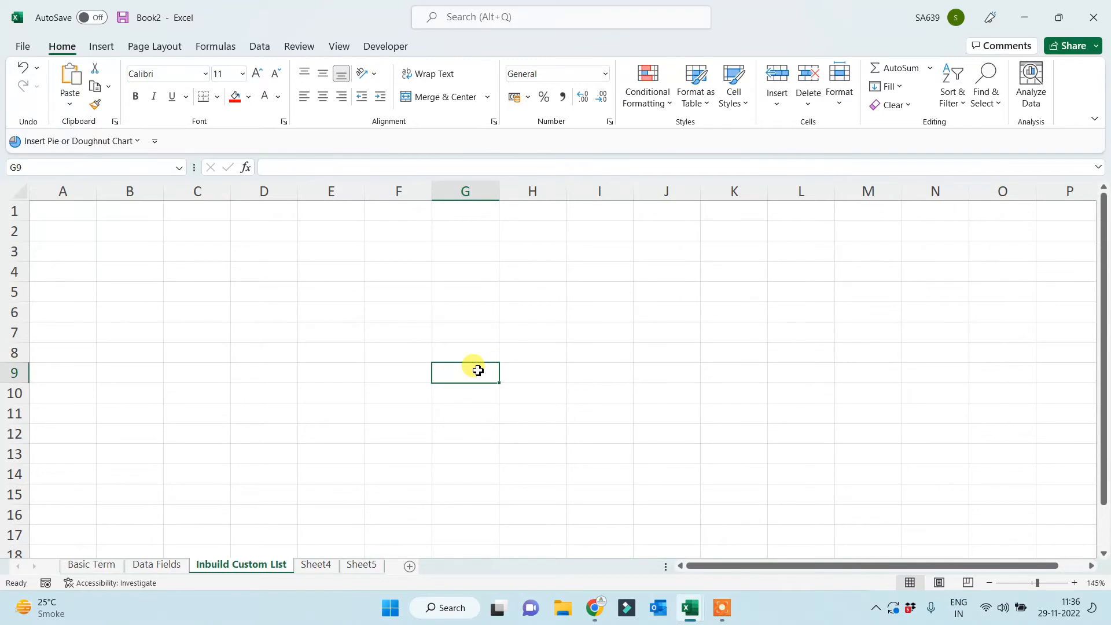
{"action": "scroll", "coordinate": [412, 360], "scroll_direction": "up", "scroll_amount": 1, "text": "ctrl"}
{"action": "scroll", "coordinate": [324, 322], "scroll_direction": "up", "scroll_amount": 2, "text": "ctrl"}
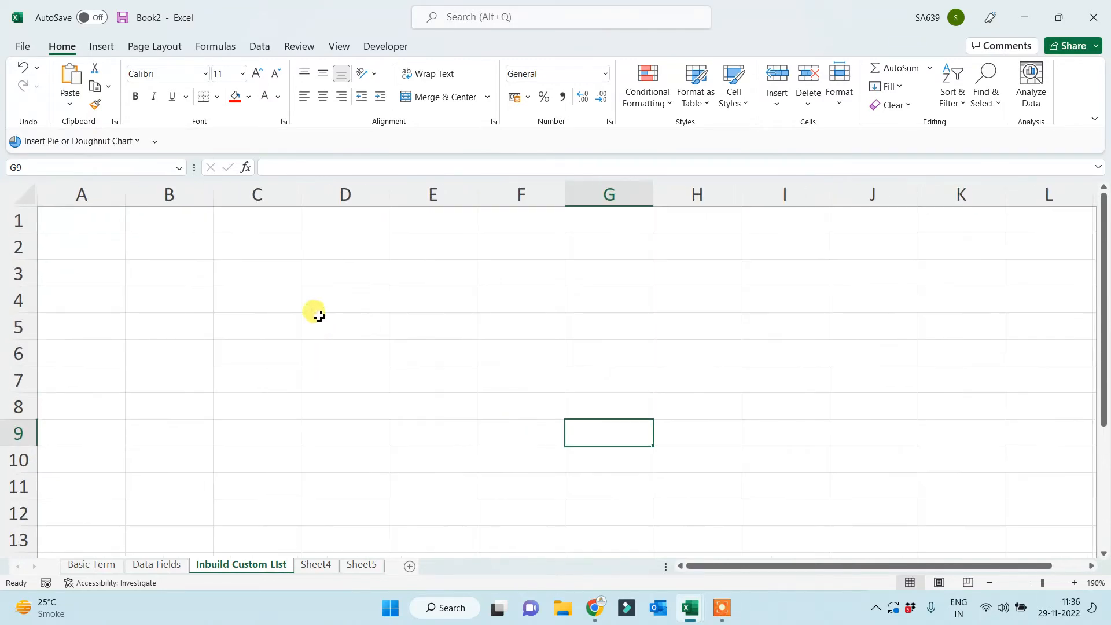
{"action": "left_click", "coordinate": [169, 220]}
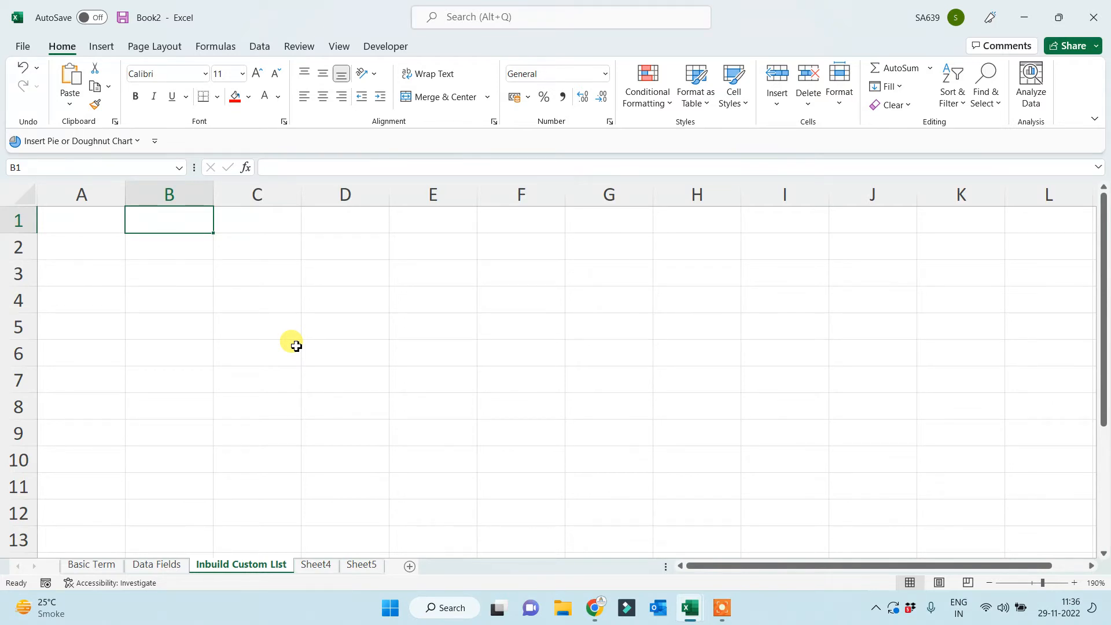
Enter Sunday in B2 and clear the Monday typed into B3.
{"action": "left_click", "coordinate": [236, 331]}
{"action": "left_click", "coordinate": [157, 244]}
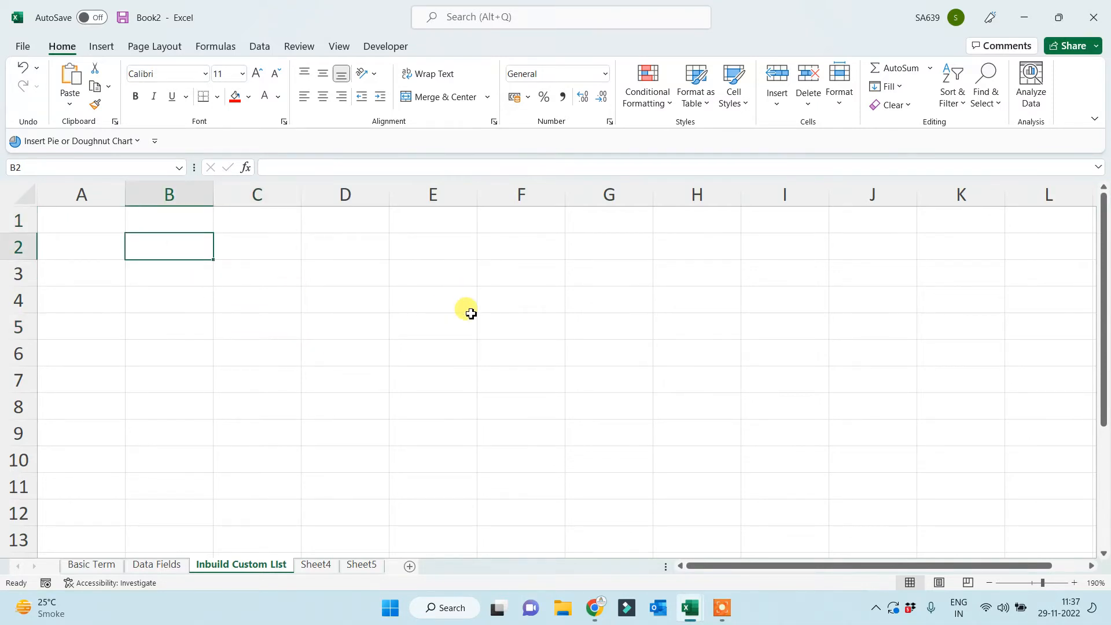
{"action": "type", "text": "Sunday"}
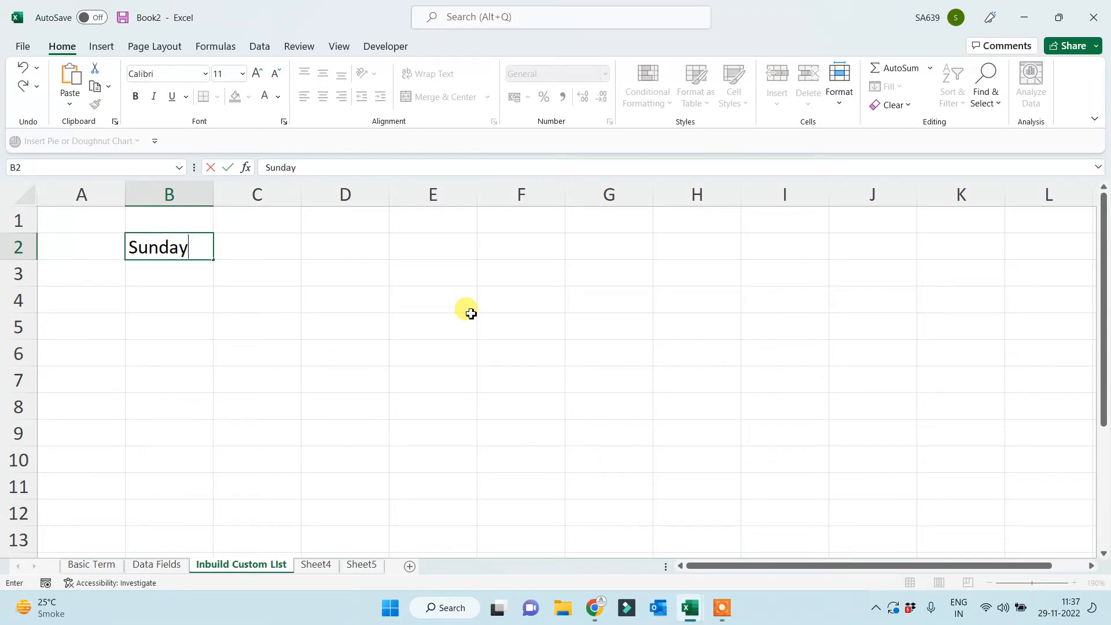
{"action": "key", "text": "Return"}
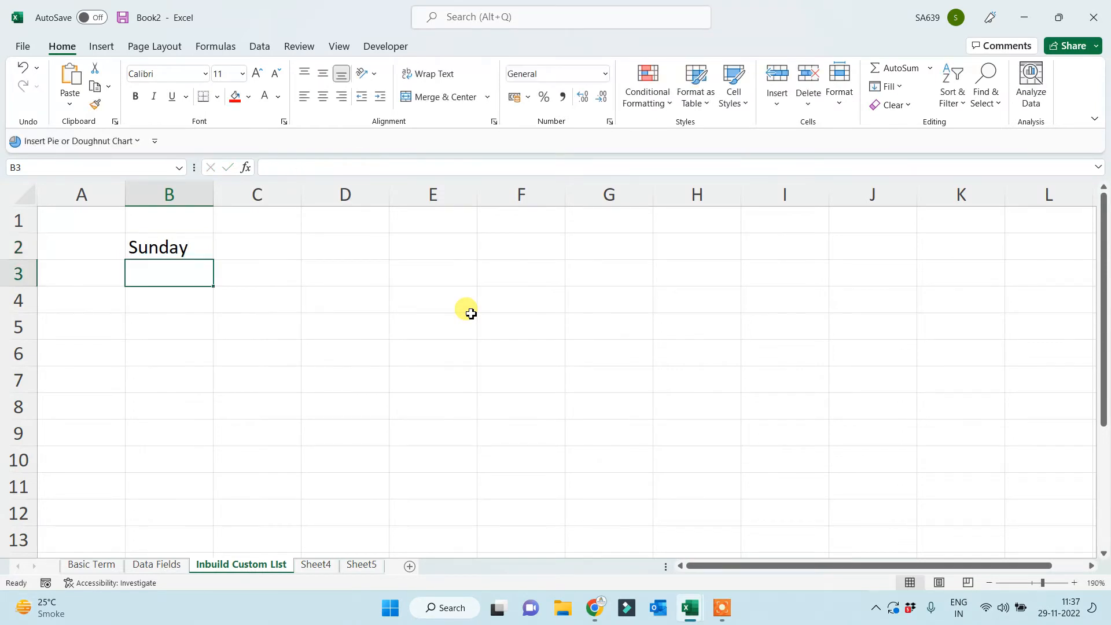
{"action": "type", "text": "Monday"}
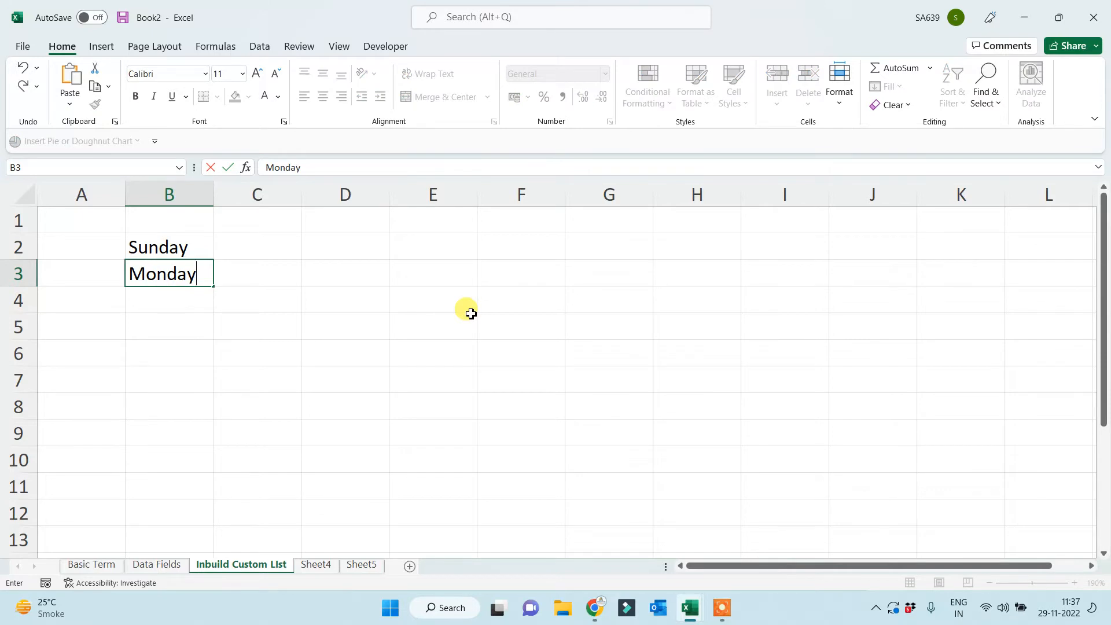
{"action": "key", "text": "Return"}
{"action": "left_click", "coordinate": [192, 275]}
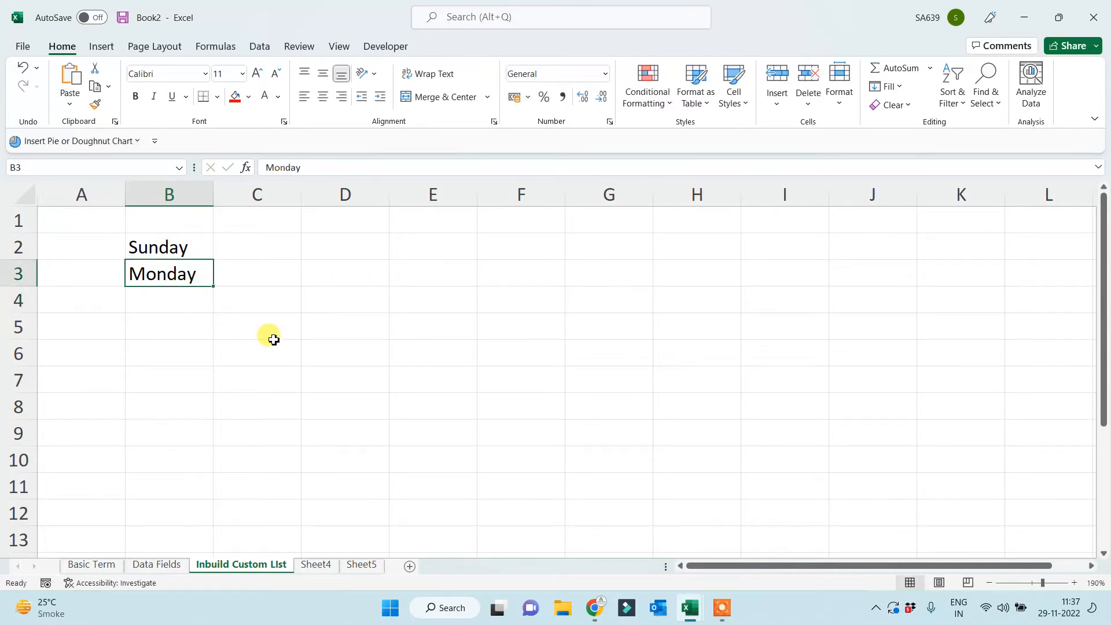
{"action": "key", "text": "Delete"}
AutoFill Sunday down to Saturday in B8 and autofit column B so Wednesday fits.
{"action": "left_click", "coordinate": [295, 361]}
{"action": "left_click", "coordinate": [197, 246]}
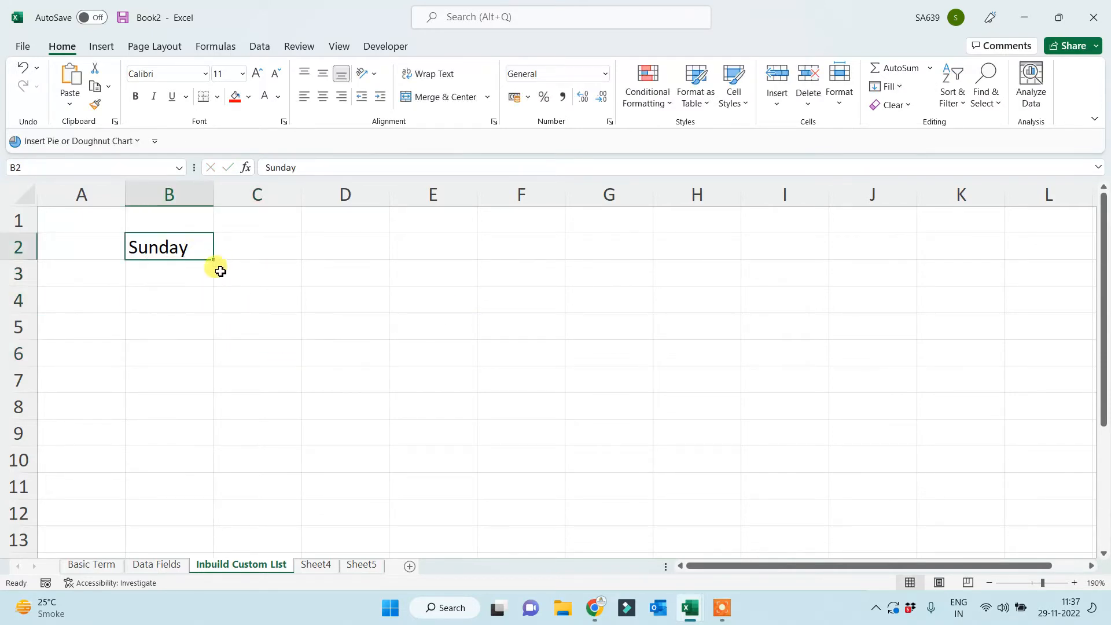
{"action": "left_click_drag", "start_coordinate": [215, 261], "coordinate": [194, 413]}
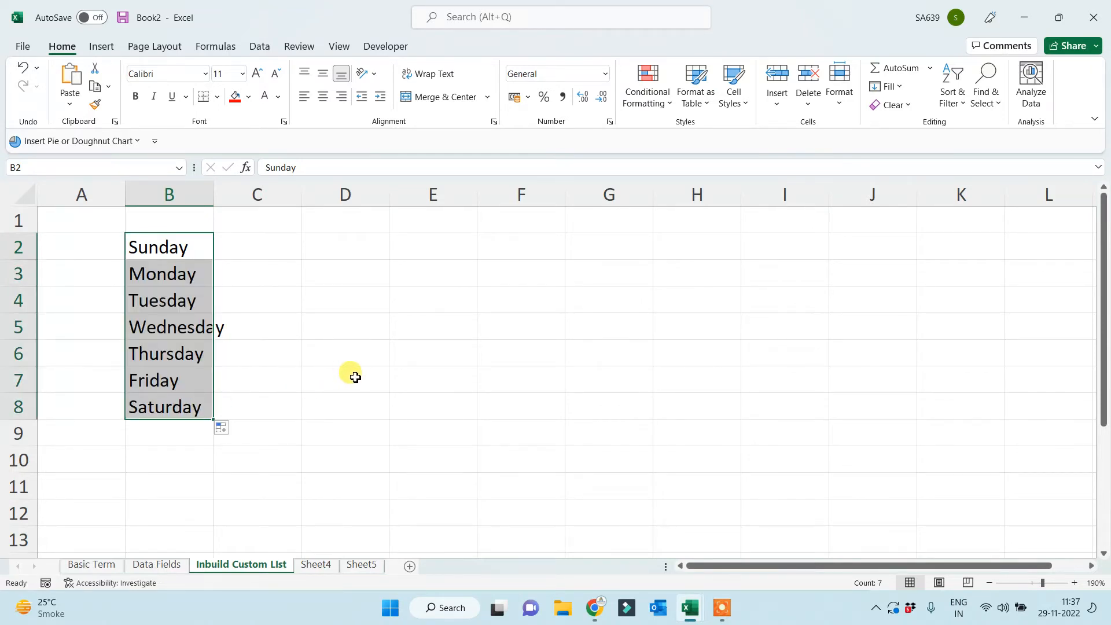
{"action": "double_click", "coordinate": [214, 191]}
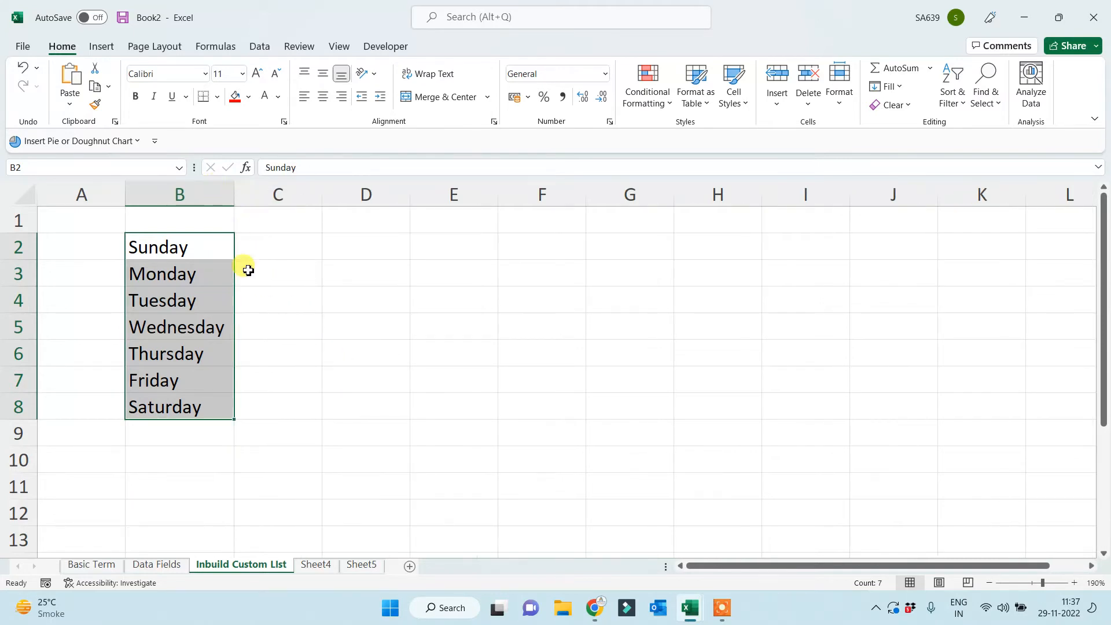
{"action": "left_click_drag", "start_coordinate": [179, 253], "coordinate": [178, 387]}
{"action": "left_click", "coordinate": [353, 391]}
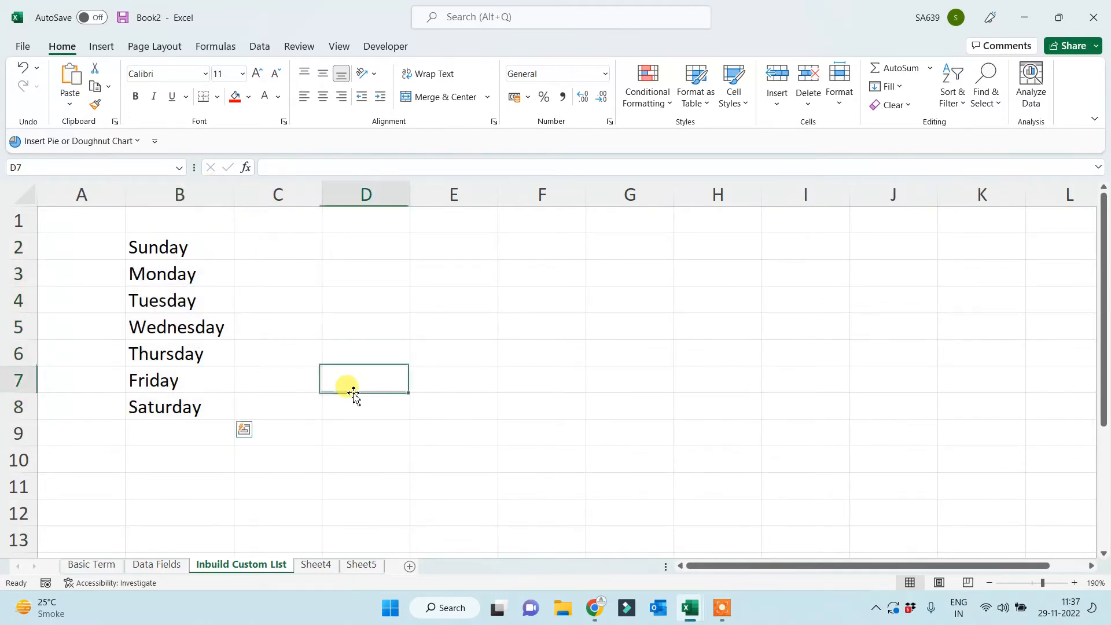
{"action": "left_click", "coordinate": [164, 249]}
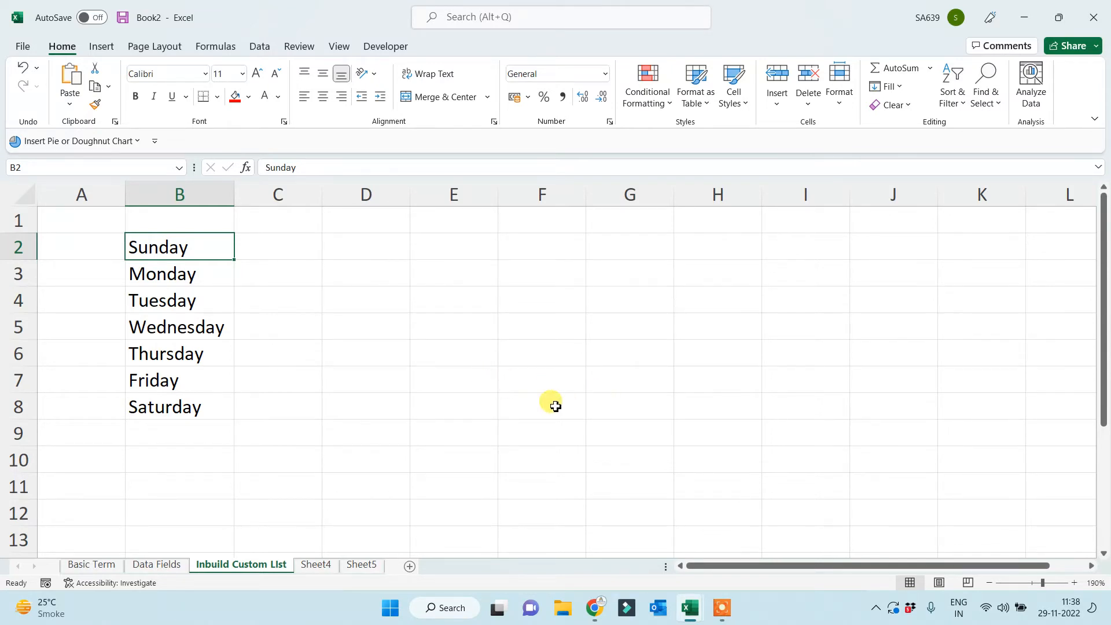
{"action": "left_click", "coordinate": [363, 389]}
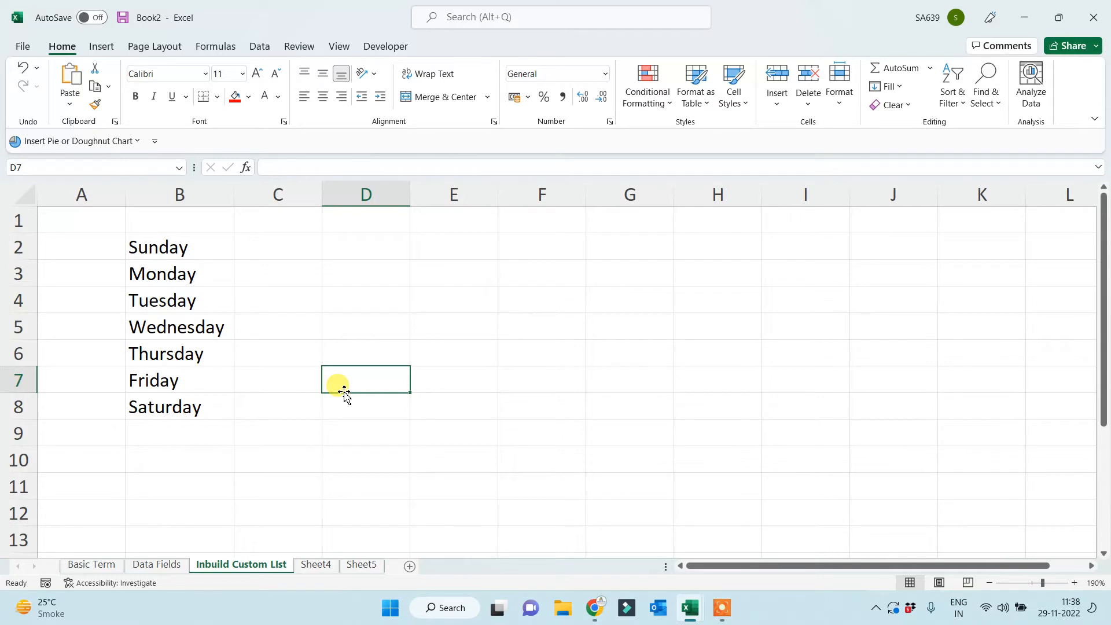
{"action": "left_click_drag", "start_coordinate": [165, 243], "coordinate": [172, 406]}
{"action": "left_click", "coordinate": [439, 400]}
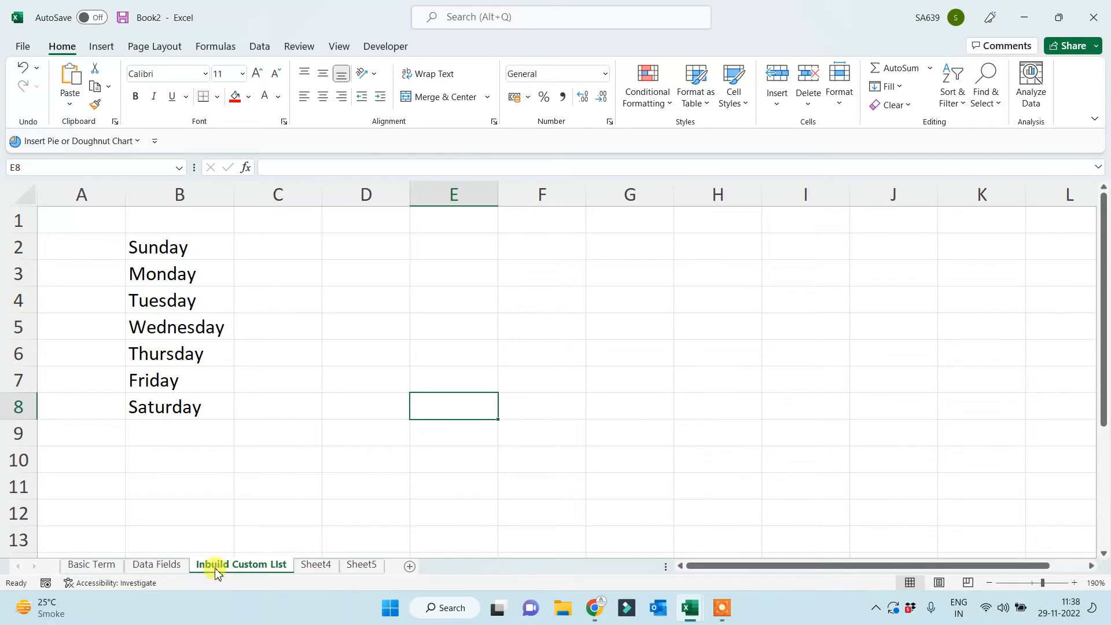
Enter Sun in C2 and AutoFill it down to Sat in C8.
{"action": "left_click", "coordinate": [284, 252]}
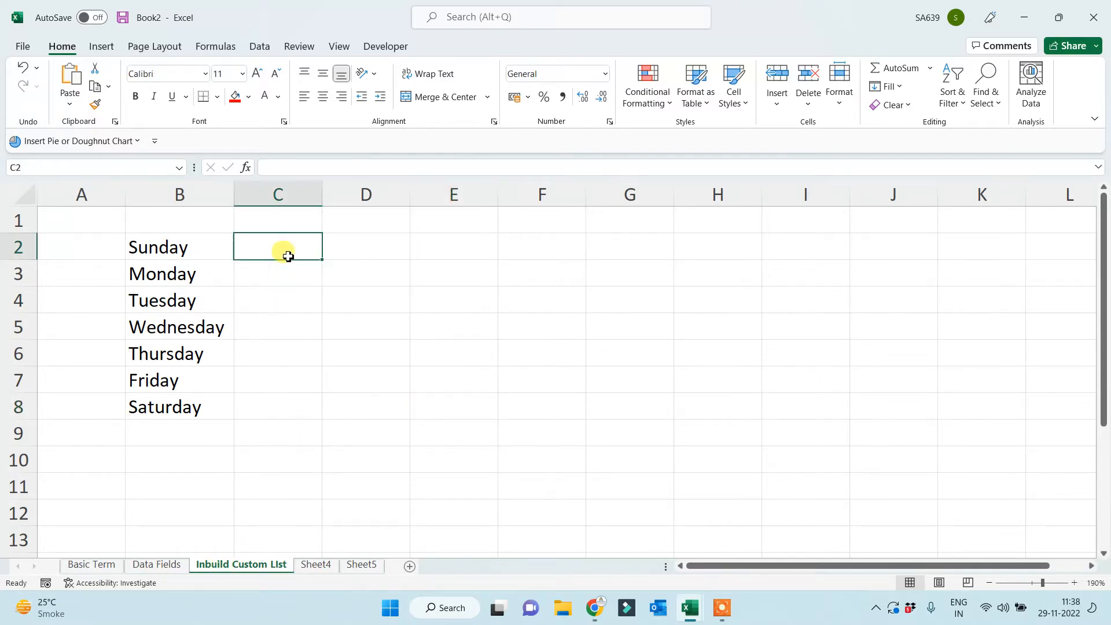
{"action": "left_click_drag", "start_coordinate": [158, 249], "coordinate": [158, 412]}
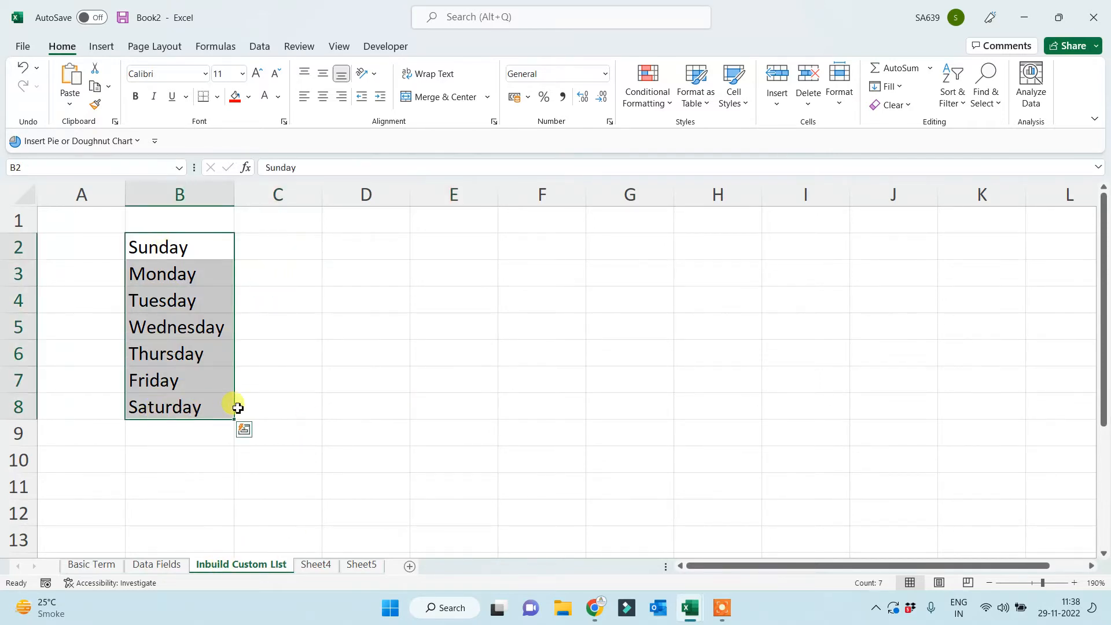
{"action": "left_click", "coordinate": [269, 246]}
{"action": "type", "text": "Sun"}
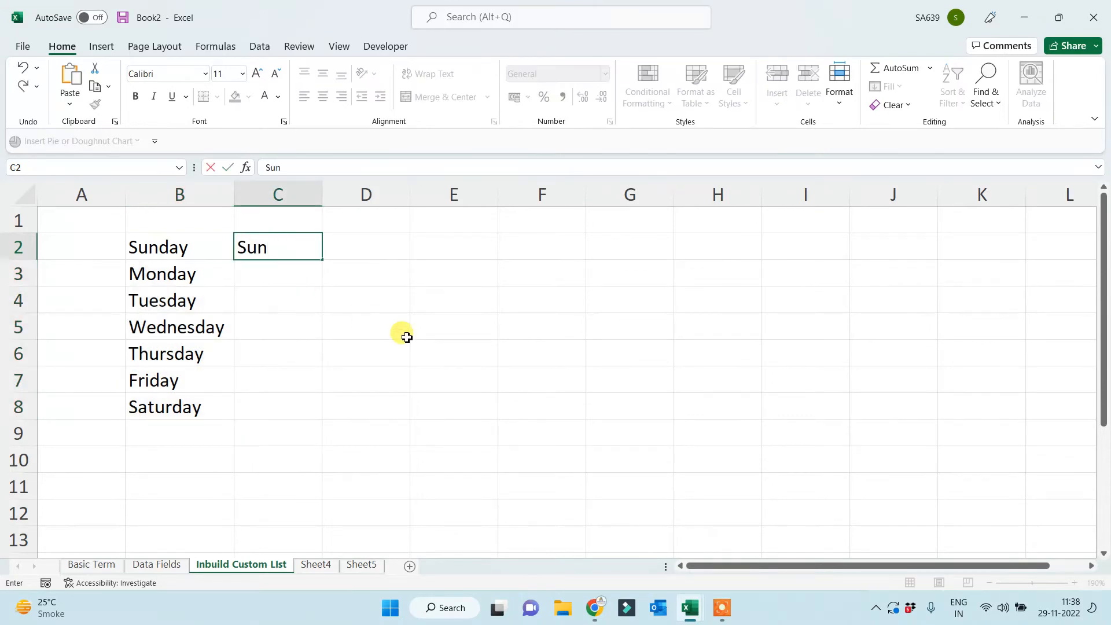
{"action": "left_click", "coordinate": [406, 334]}
{"action": "left_click", "coordinate": [271, 253]}
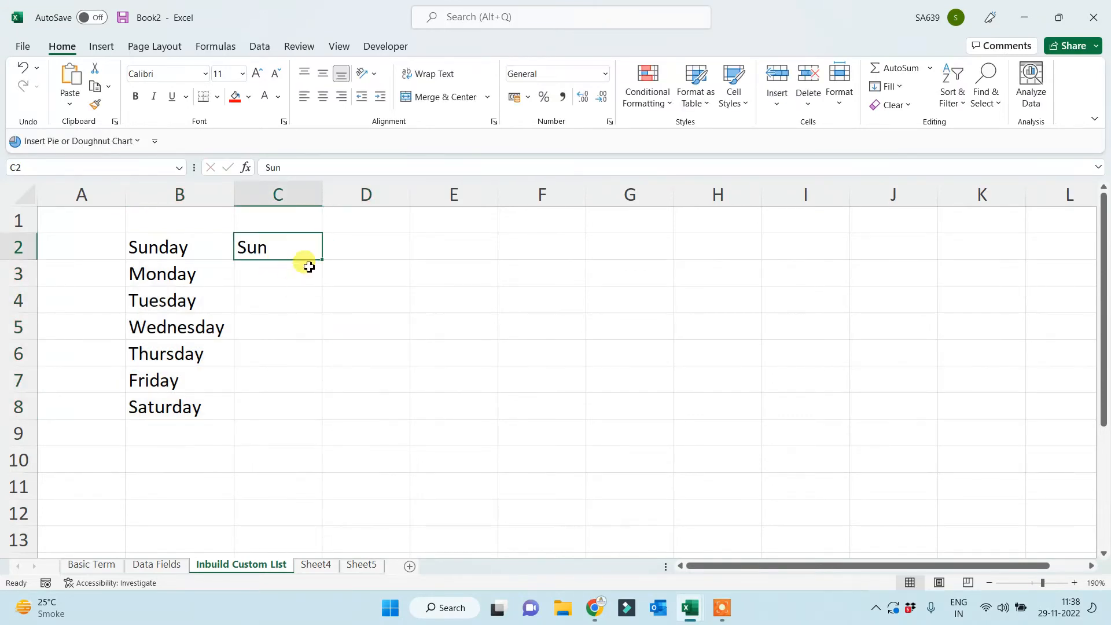
{"action": "left_click_drag", "start_coordinate": [322, 259], "coordinate": [298, 428]}
{"action": "left_click", "coordinate": [605, 422]}
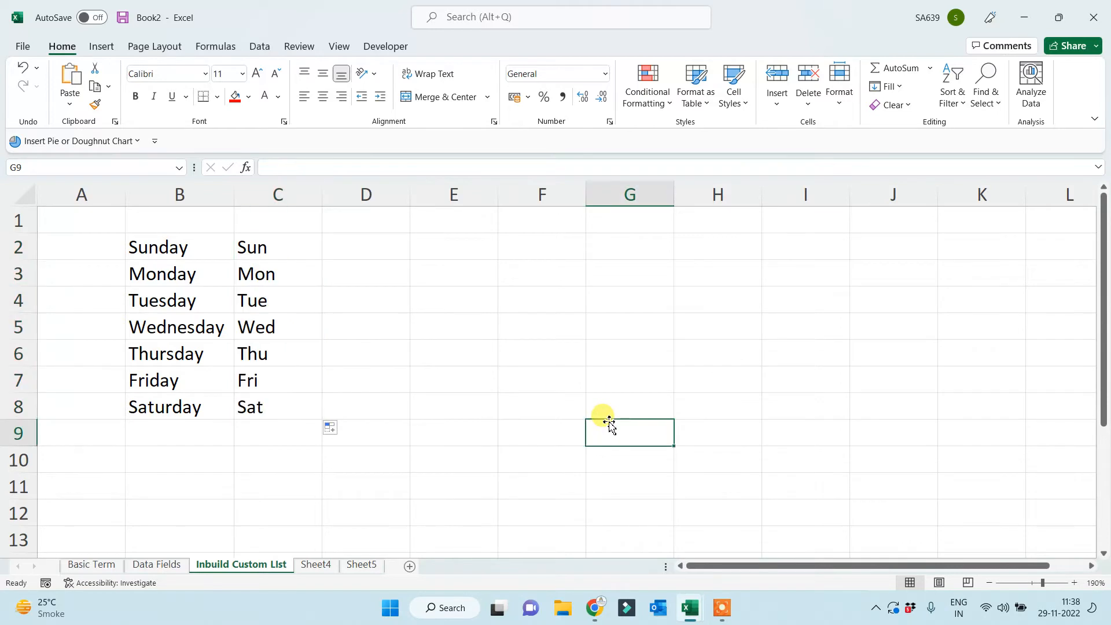
Enter January in D2 and AutoFill it down to December in D13.
{"action": "left_click", "coordinate": [360, 255]}
{"action": "type", "text": "January"}
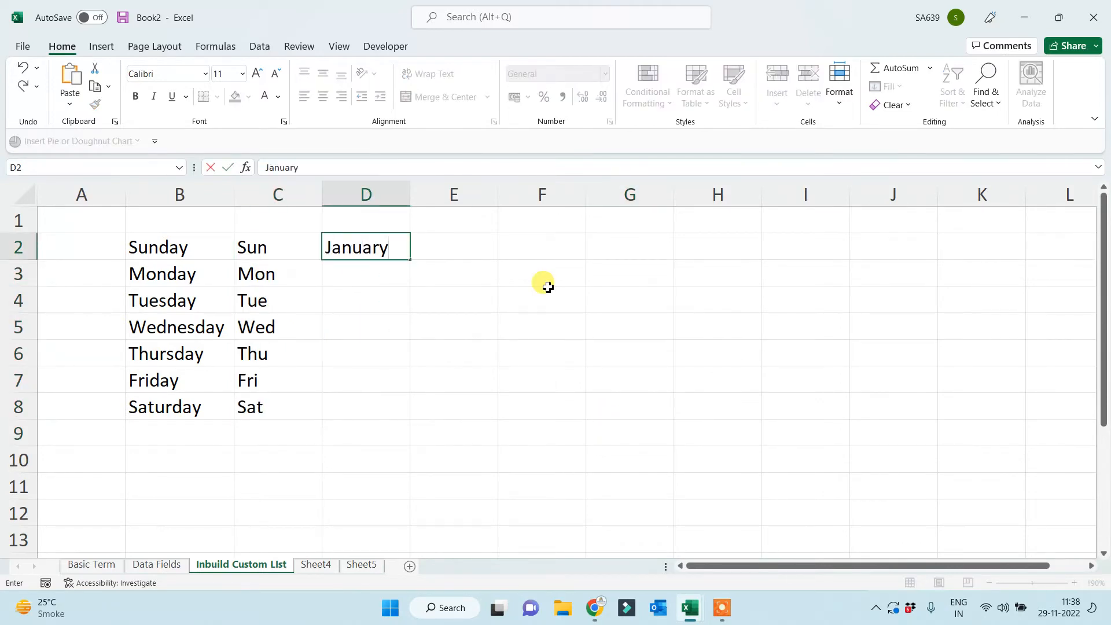
{"action": "left_click", "coordinate": [548, 284]}
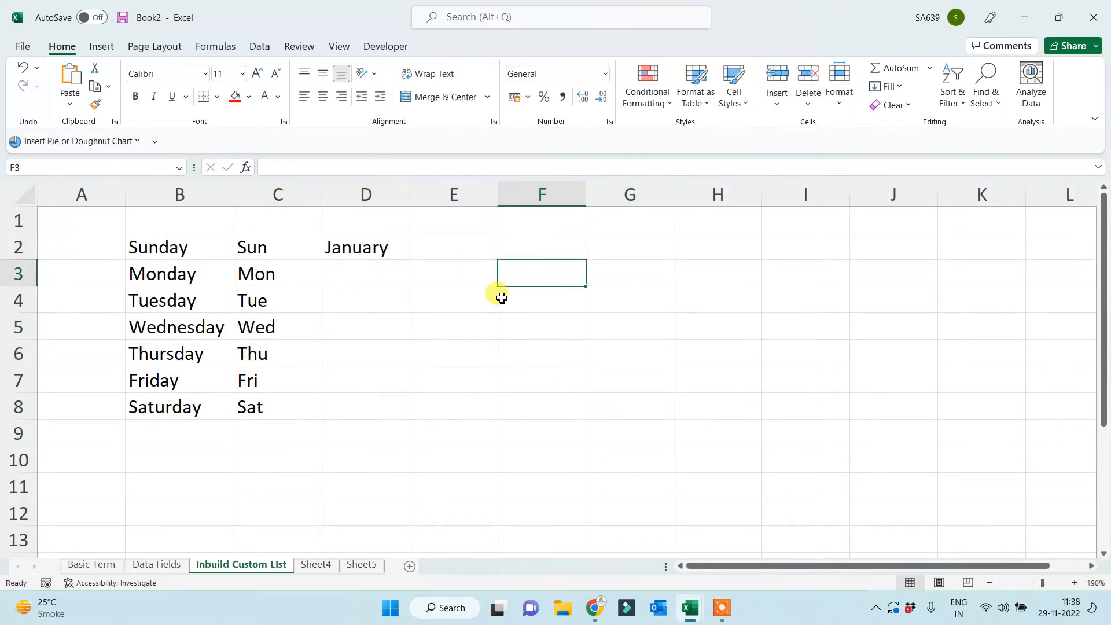
{"action": "left_click", "coordinate": [394, 248]}
{"action": "left_click_drag", "start_coordinate": [409, 260], "coordinate": [376, 541]}
{"action": "left_click", "coordinate": [564, 443]}
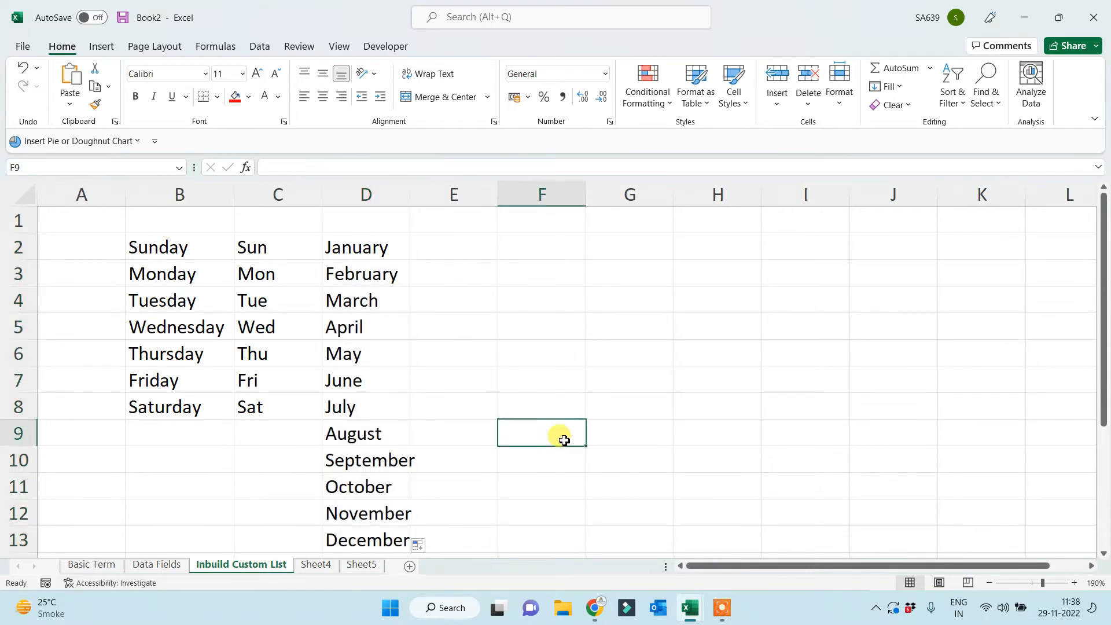
Enter jan in E2 and AutoFill it down to nov in E12.
{"action": "left_click", "coordinate": [460, 253]}
{"action": "type", "text": "jan"}
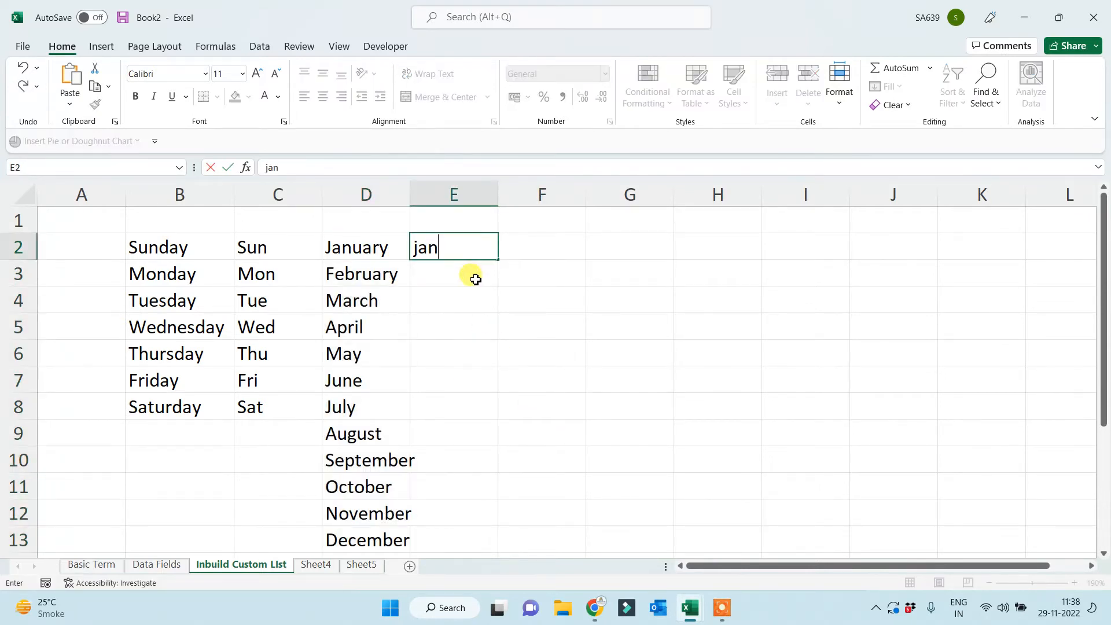
{"action": "key", "text": "Return"}
{"action": "left_click", "coordinate": [461, 242]}
{"action": "left_click_drag", "start_coordinate": [499, 267], "coordinate": [454, 524]}
{"action": "left_click", "coordinate": [576, 405]}
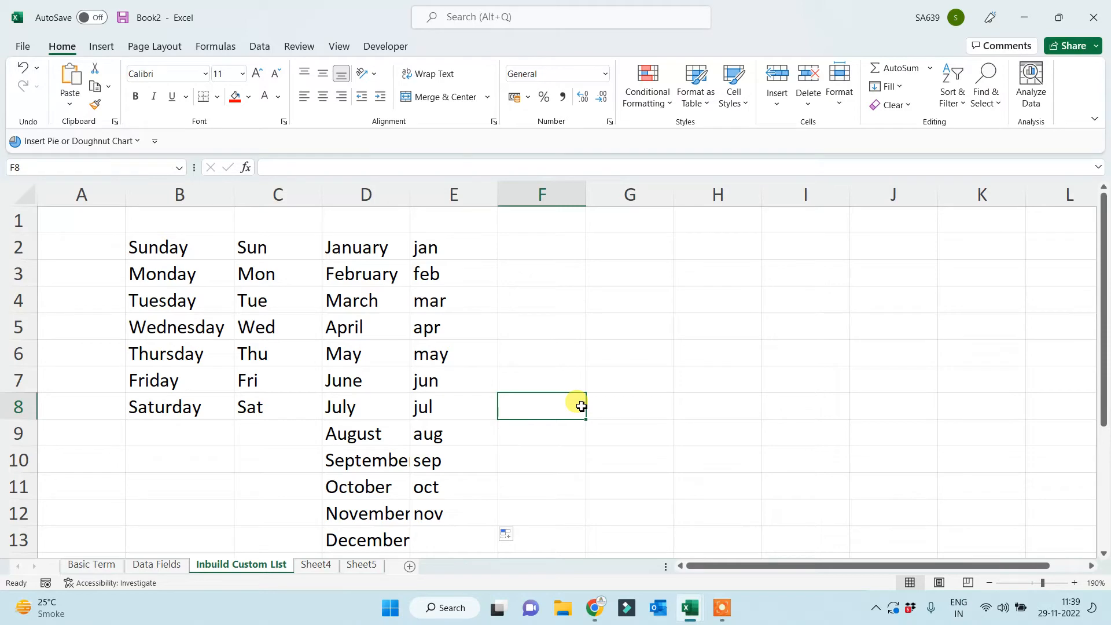
{"action": "left_click", "coordinate": [362, 246]}
{"action": "left_click", "coordinate": [427, 242]}
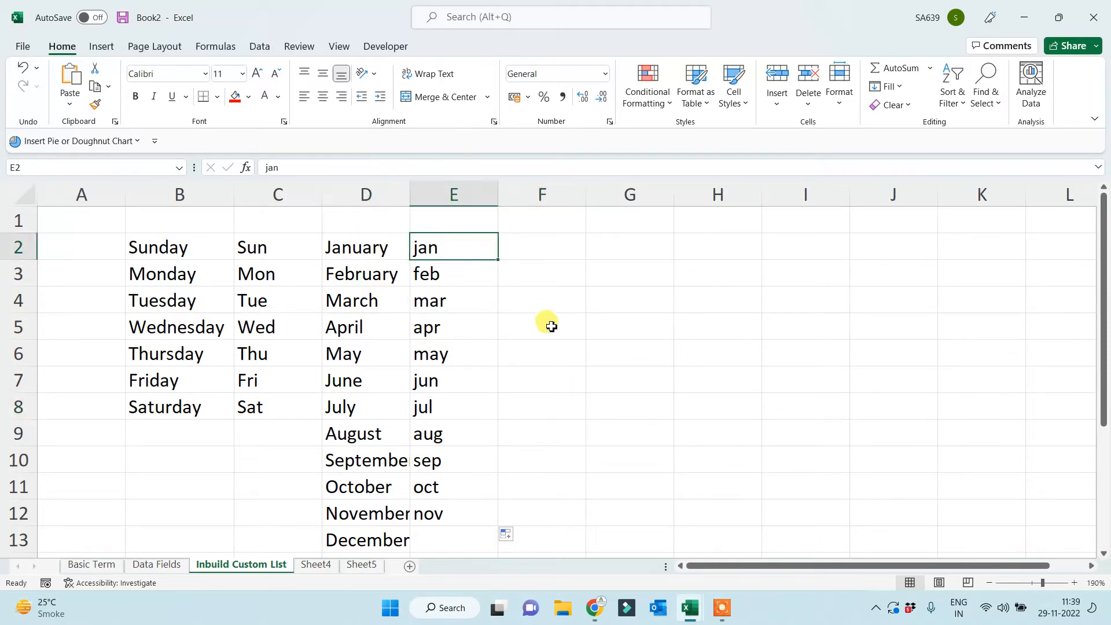
{"action": "left_click", "coordinate": [599, 335]}
{"action": "left_click", "coordinate": [616, 348]}
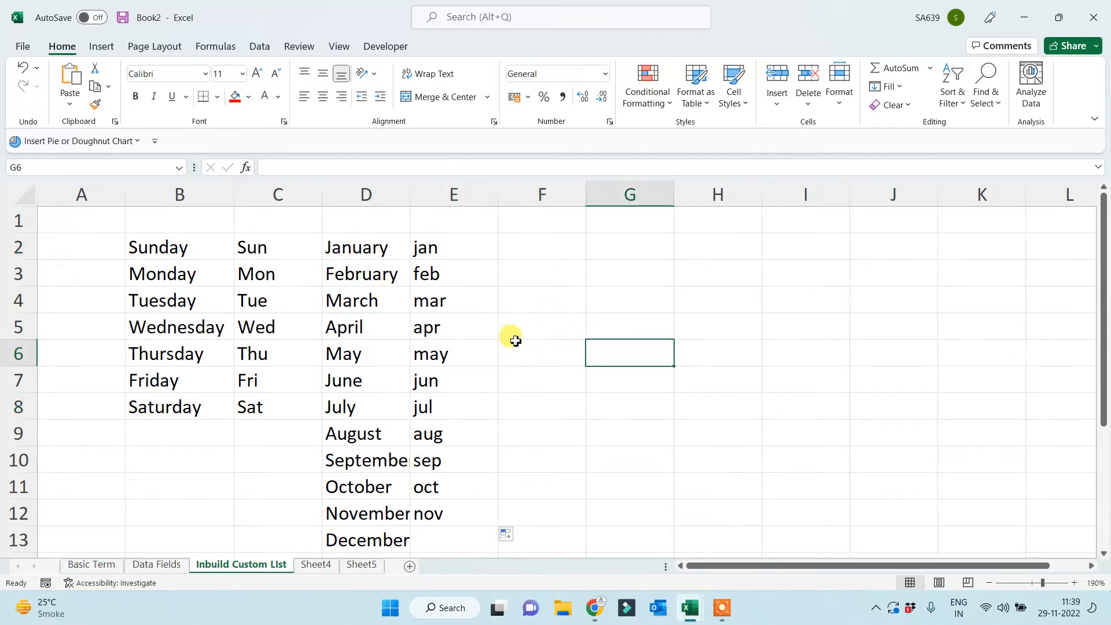
{"action": "scroll", "coordinate": [516, 341], "scroll_direction": "down", "scroll_amount": 1}
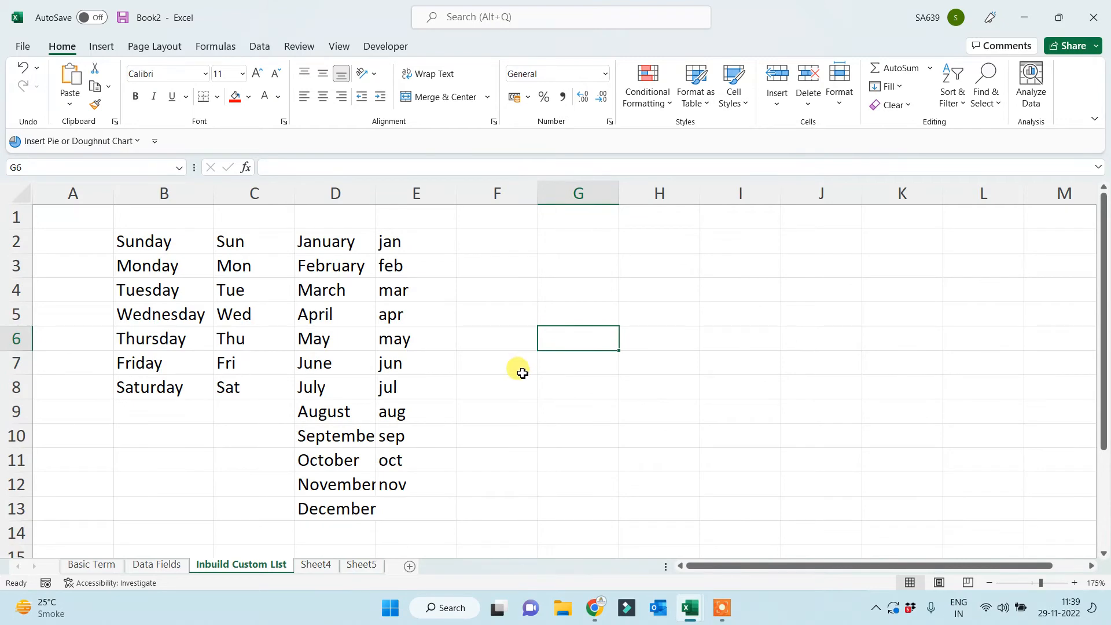
{"action": "left_click", "coordinate": [305, 245]}
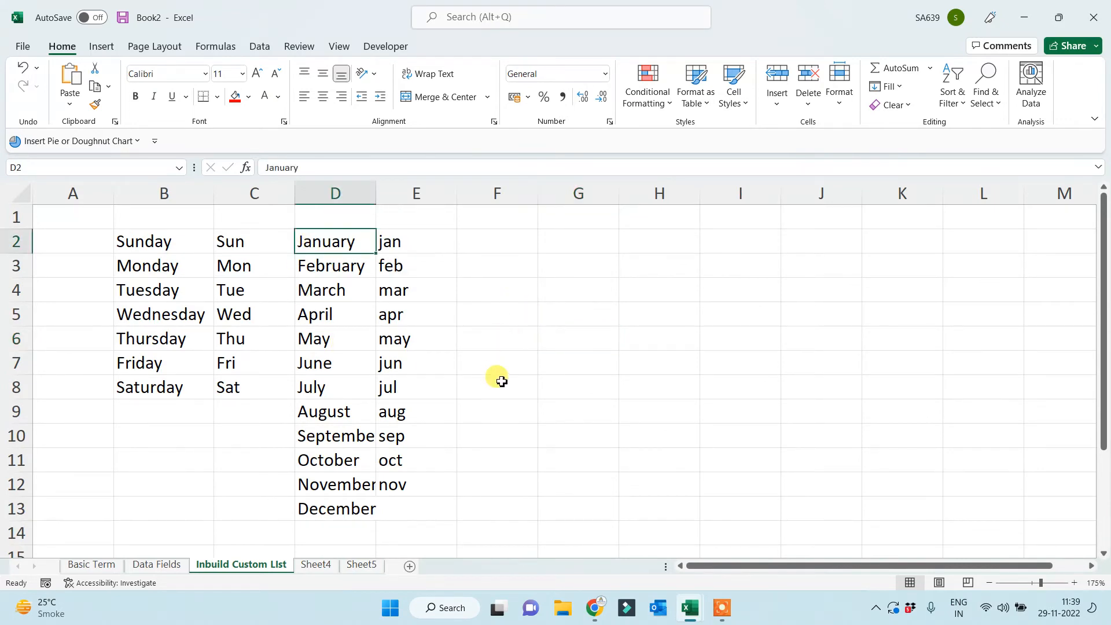
Insert the picture '2 - In Build Custom List.JPG' from the Basic Excel folder.
{"action": "scroll", "coordinate": [501, 382], "scroll_direction": "down", "scroll_amount": 1}
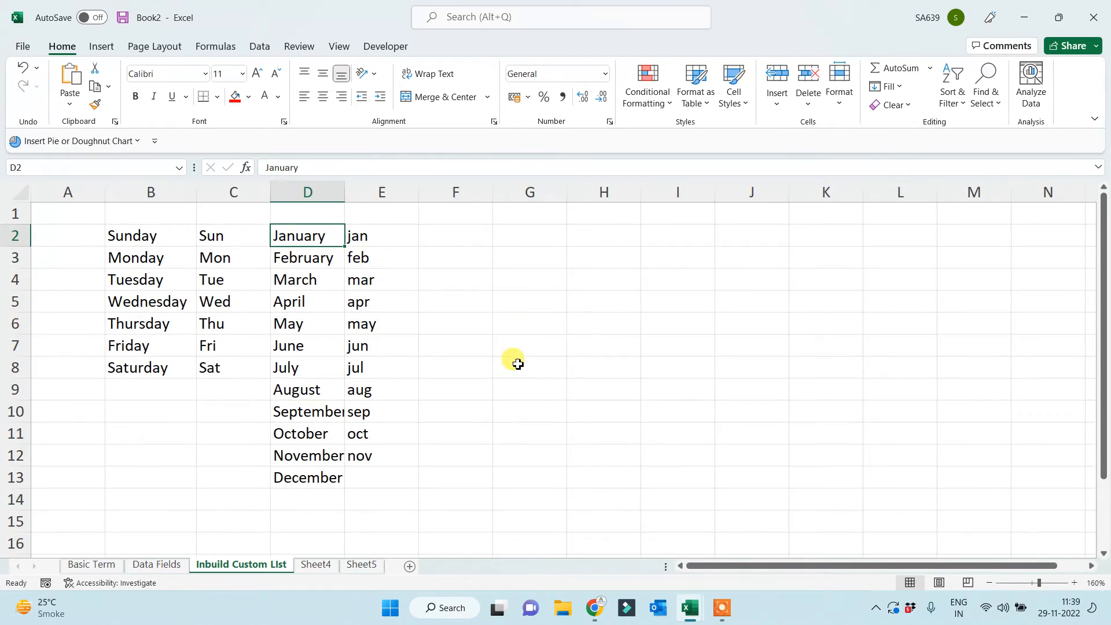
{"action": "left_click", "coordinate": [101, 47]}
{"action": "left_click", "coordinate": [183, 111]}
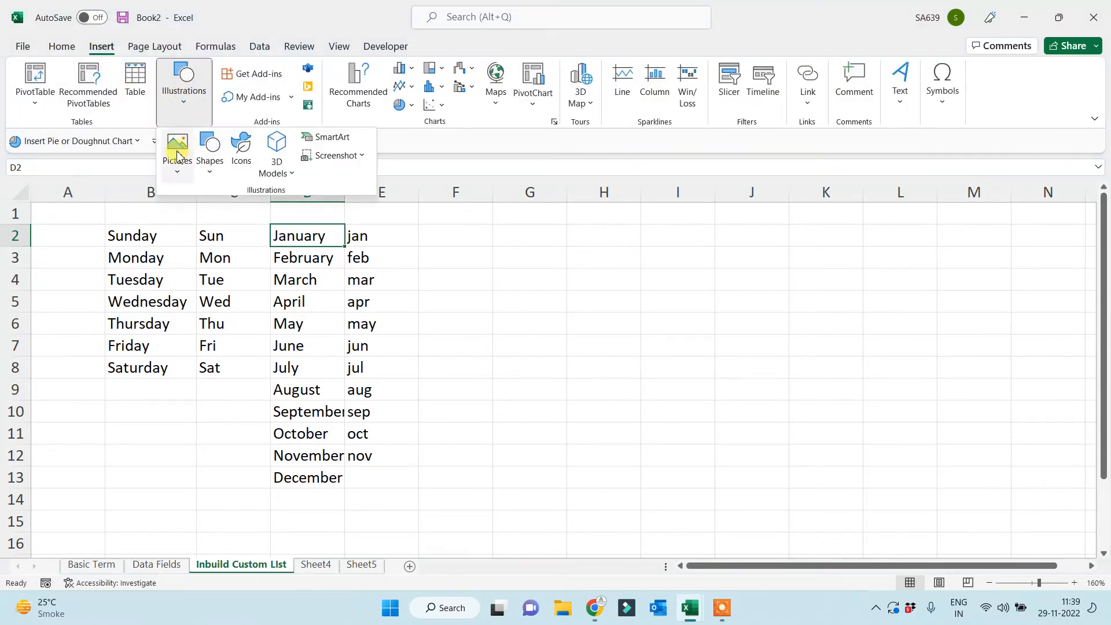
{"action": "left_click", "coordinate": [177, 152]}
{"action": "key", "text": "Escape"}
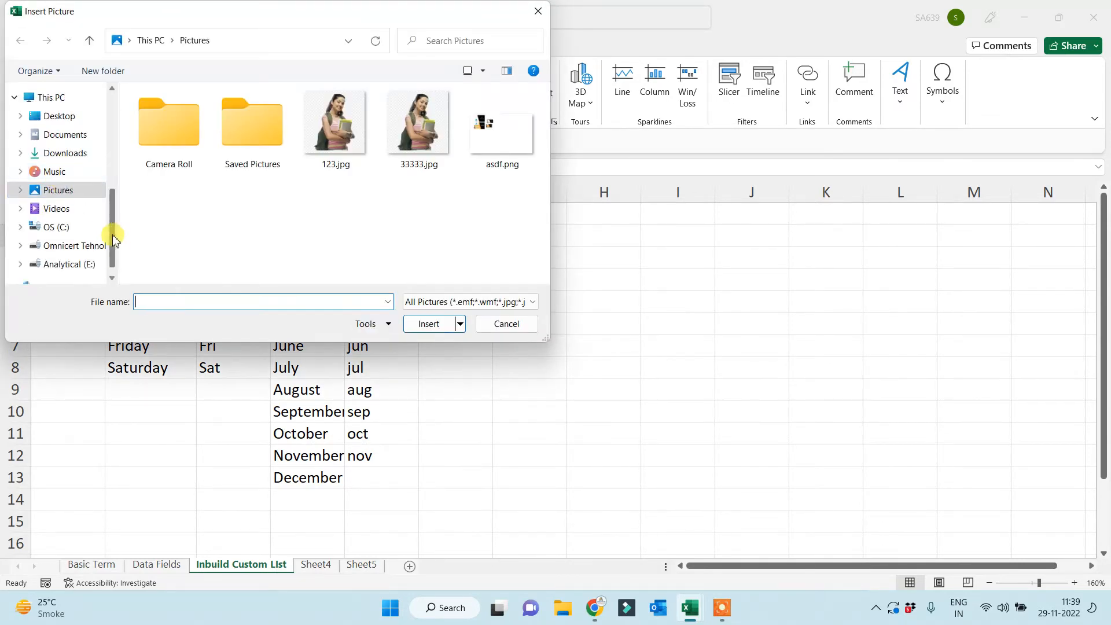
{"action": "left_click_drag", "start_coordinate": [112, 232], "coordinate": [116, 149]}
{"action": "left_click", "coordinate": [61, 186]}
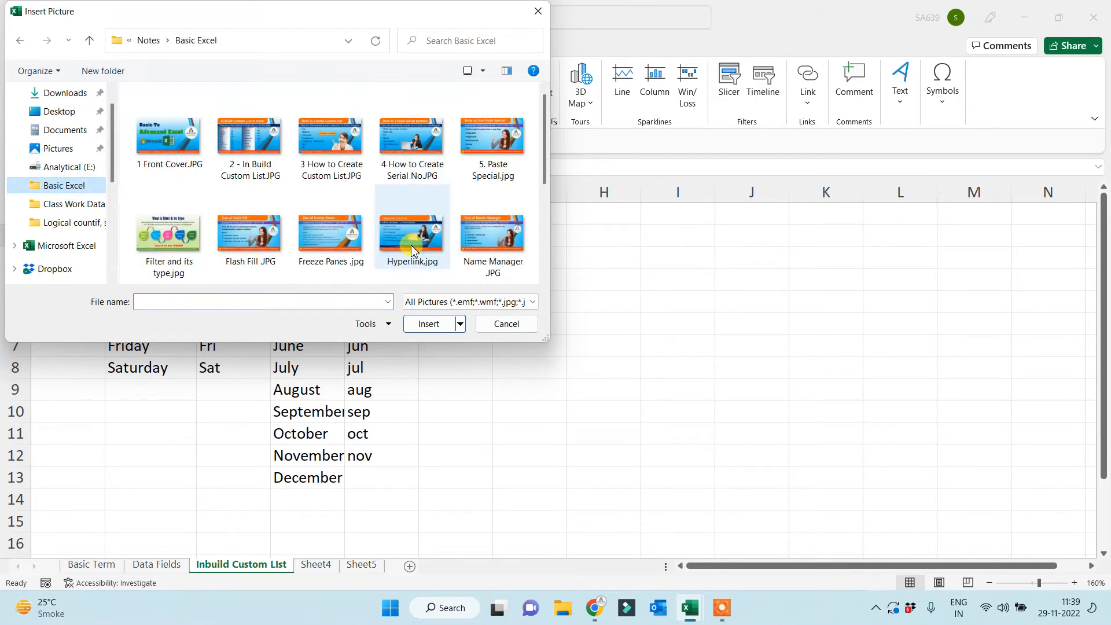
{"action": "double_click", "coordinate": [244, 143]}
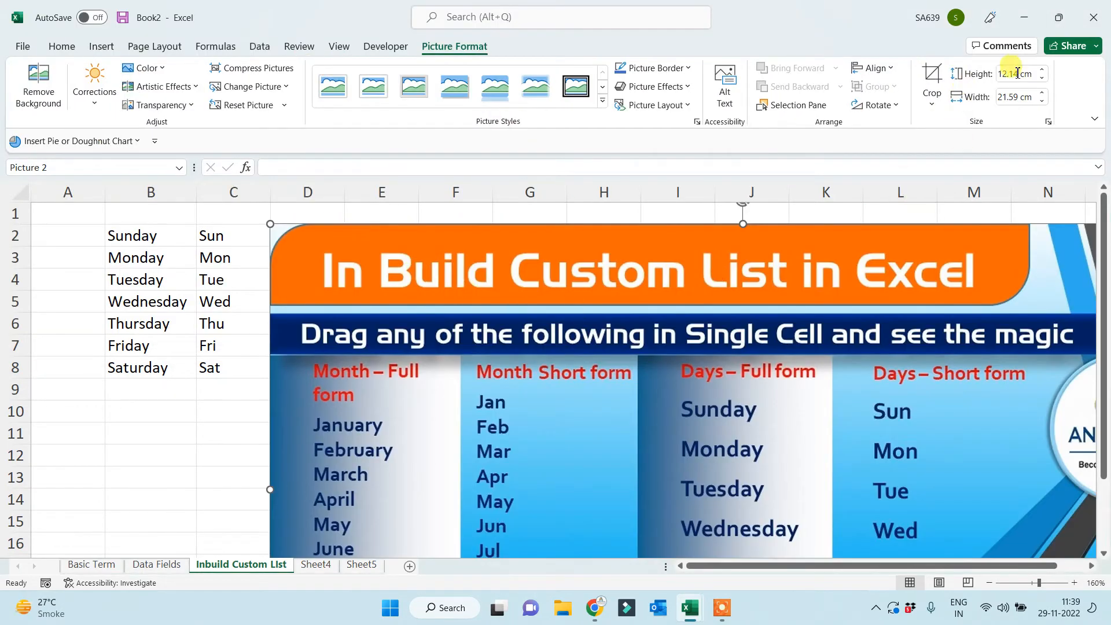
Resize the picture to 7 cm tall and move it right of the month columns.
{"action": "left_click", "coordinate": [1012, 74]}
{"action": "type", "text": "7"}
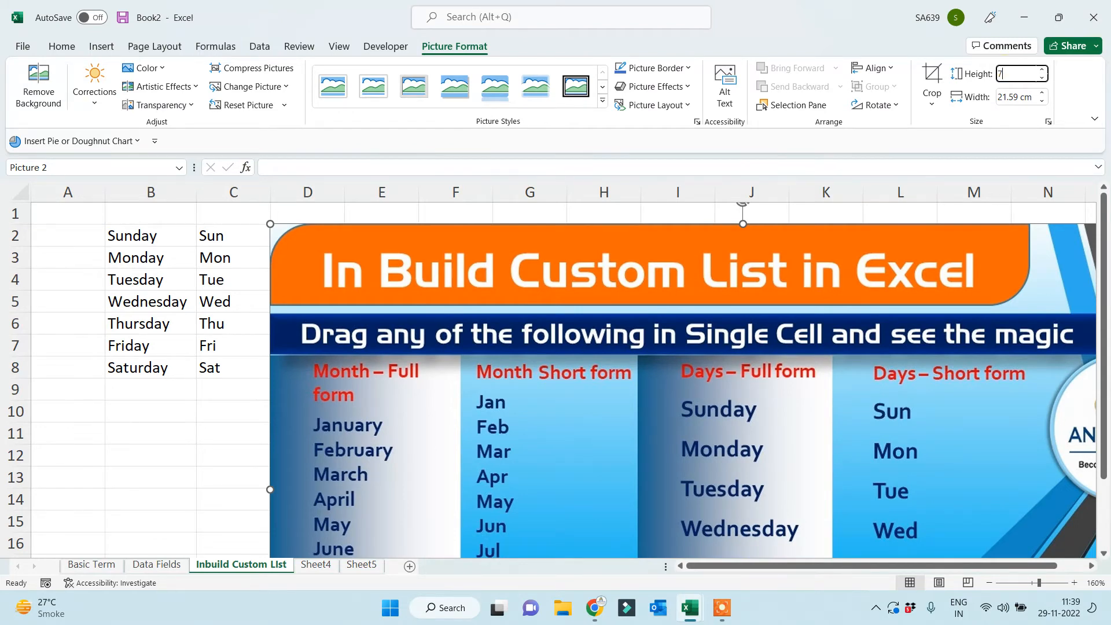
{"action": "key", "text": "Return"}
{"action": "left_click_drag", "start_coordinate": [408, 381], "coordinate": [565, 379]}
{"action": "left_click", "coordinate": [321, 543]}
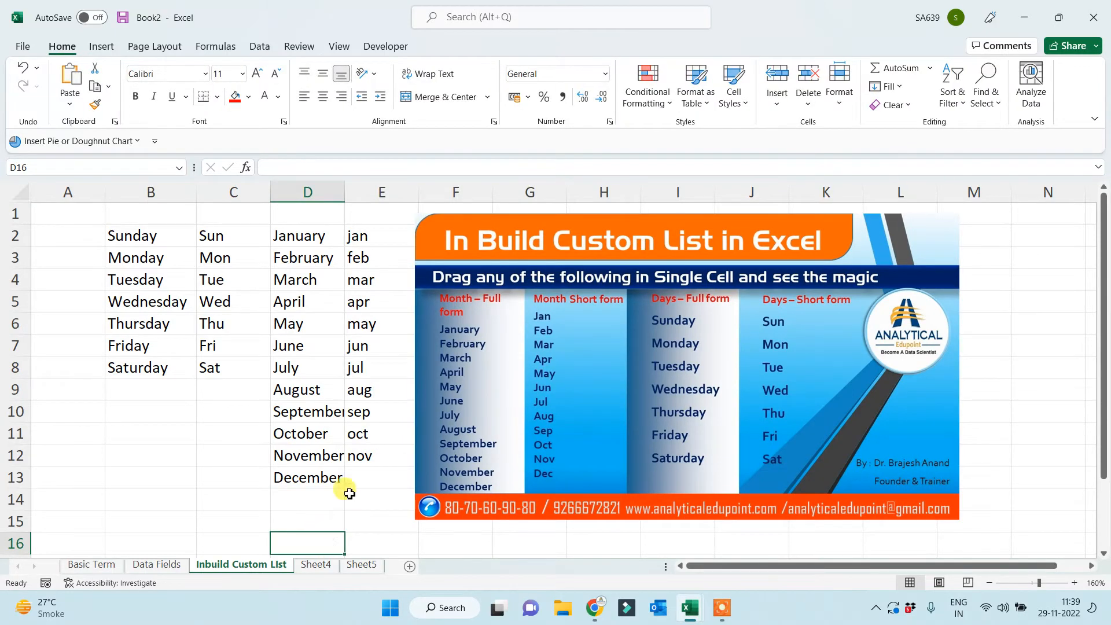
Fill B2:E2 with red and nudge the picture slightly further right.
{"action": "left_click_drag", "start_coordinate": [164, 241], "coordinate": [367, 228]}
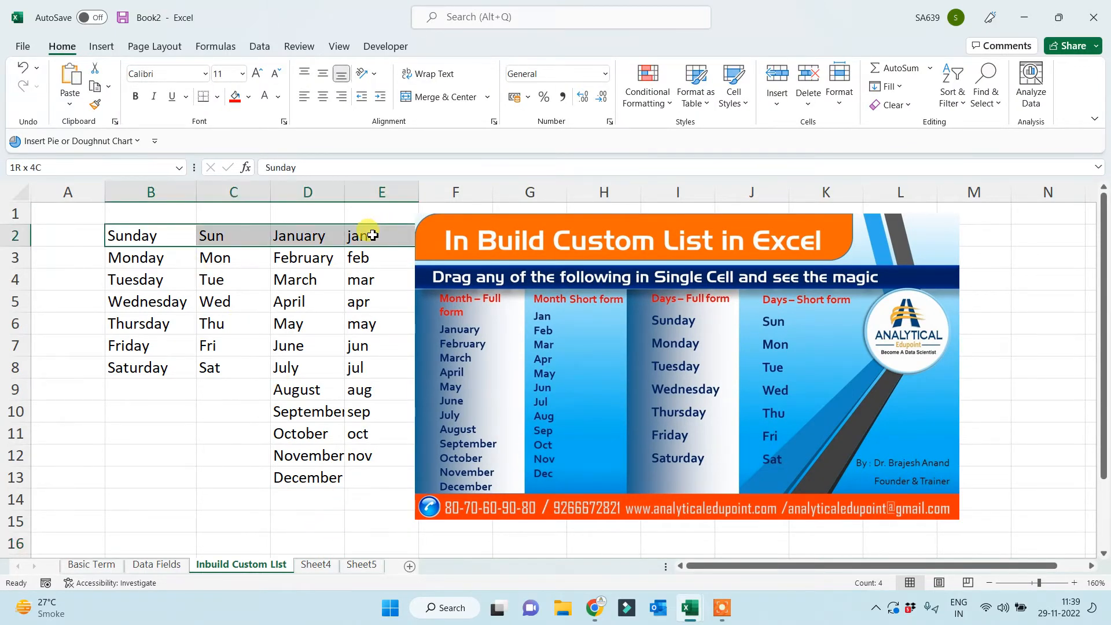
{"action": "left_click", "coordinate": [235, 97]}
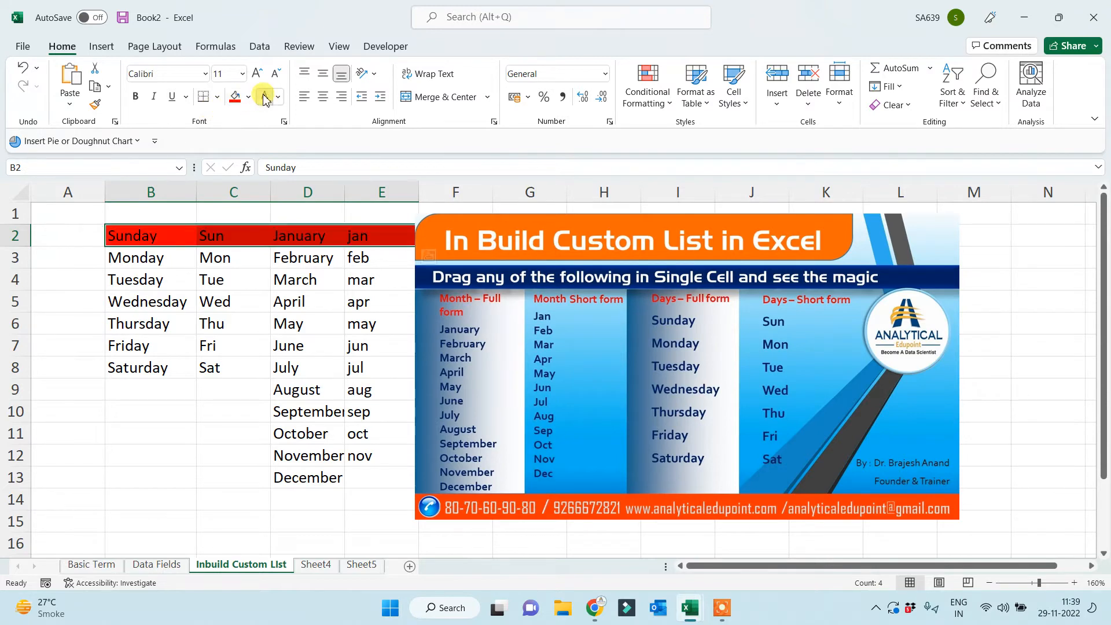
{"action": "left_click_drag", "start_coordinate": [543, 368], "coordinate": [579, 367]}
{"action": "left_click", "coordinate": [402, 461]}
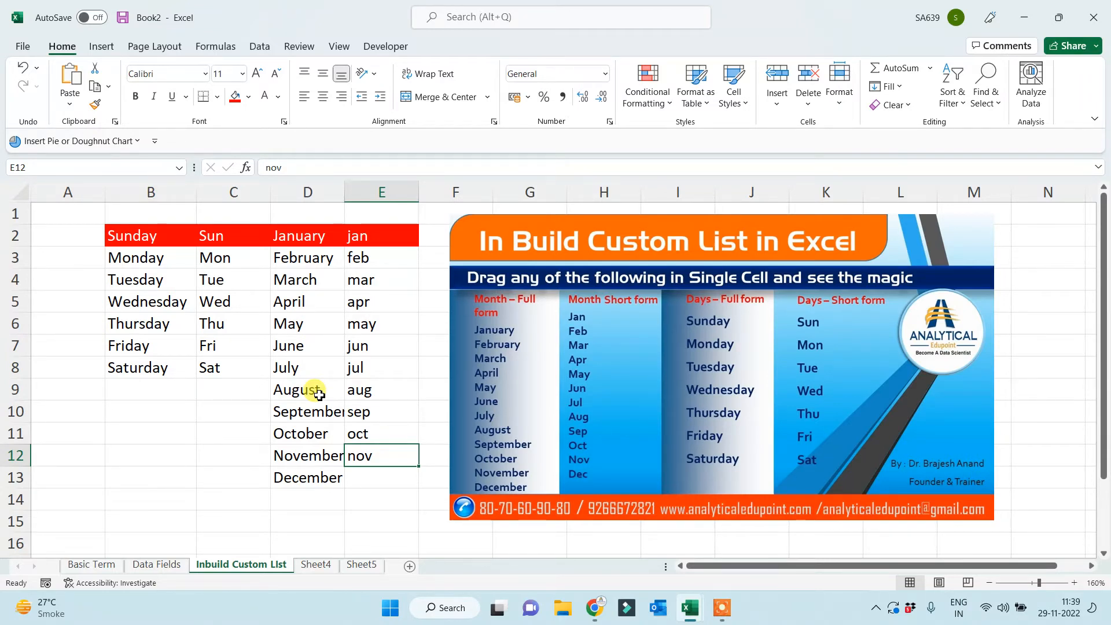
Leave the Inbuild Custom List sheet and go to the empty Sheet4.
{"action": "left_click", "coordinate": [194, 441]}
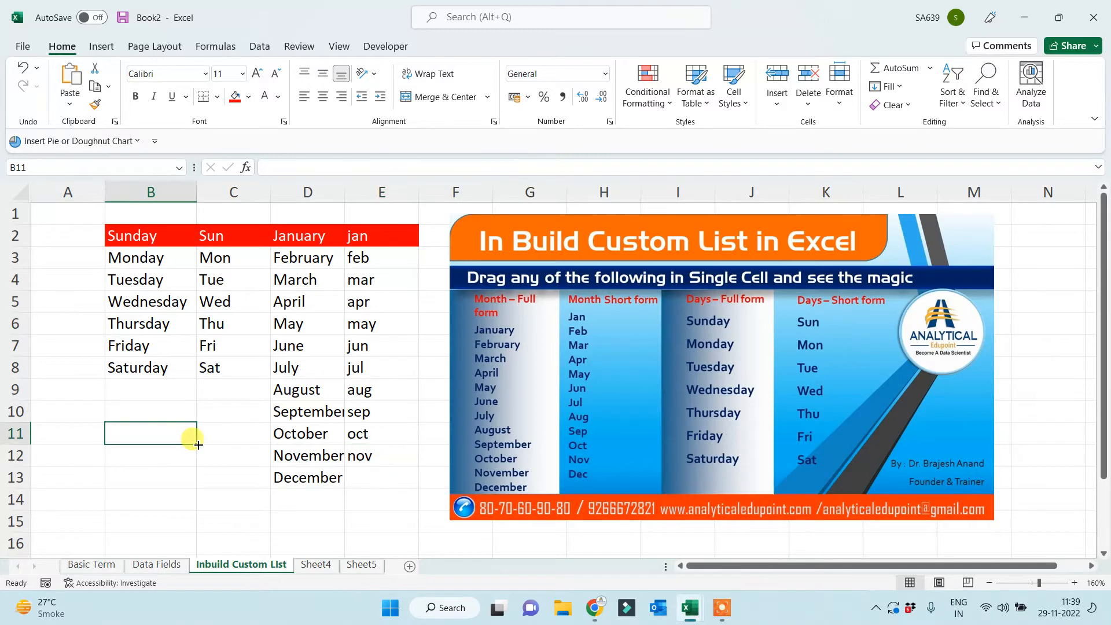
{"action": "left_click", "coordinate": [224, 452]}
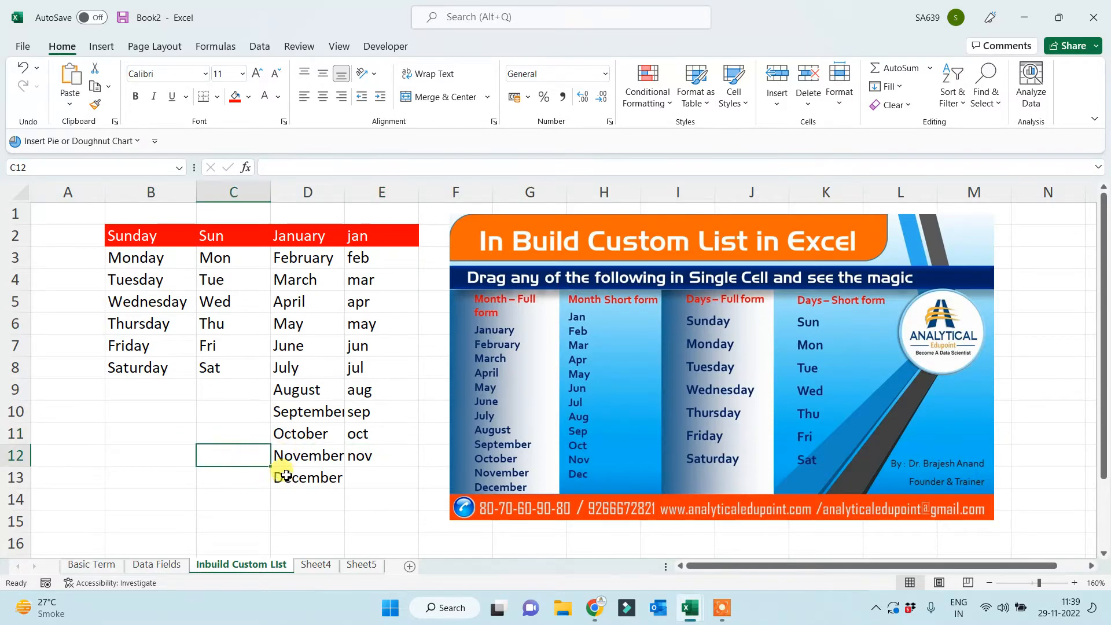
{"action": "left_click", "coordinate": [316, 565]}
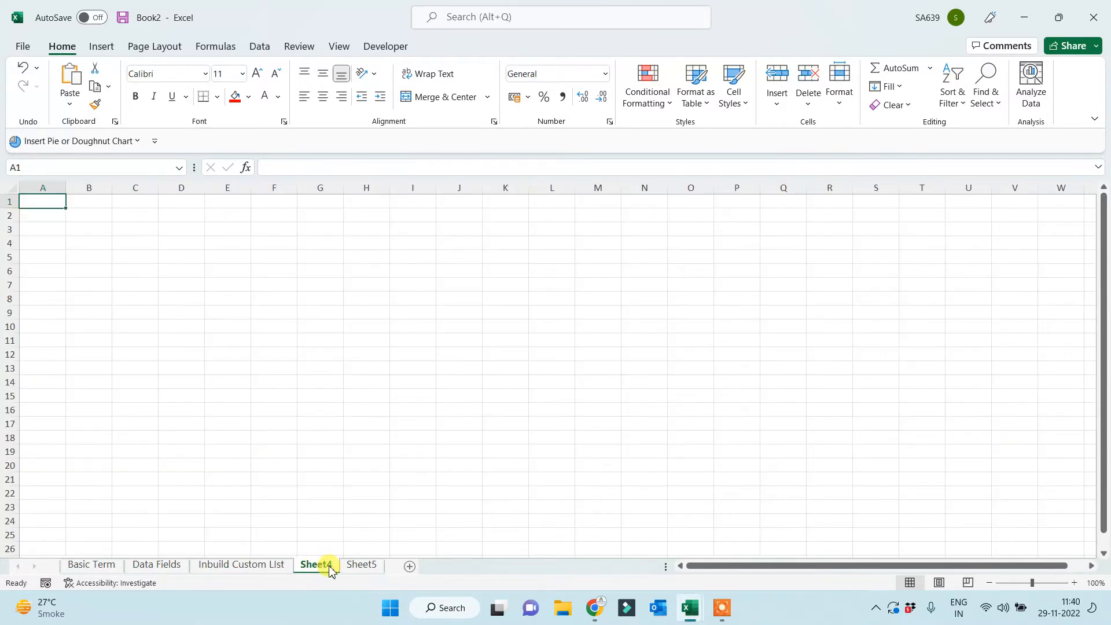
Rename Sheet4 to 'Custom list Creation', fixing a typo, then zoom in and select G1.
{"action": "left_click_drag", "start_coordinate": [323, 566], "coordinate": [426, 404]}
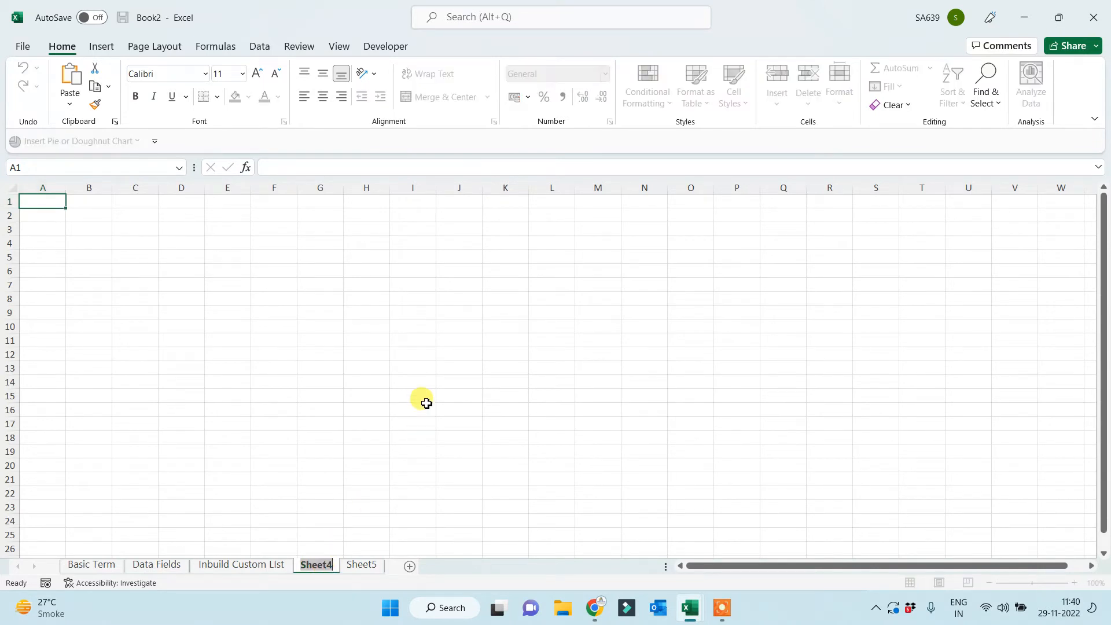
{"action": "type", "text": "Custom"}
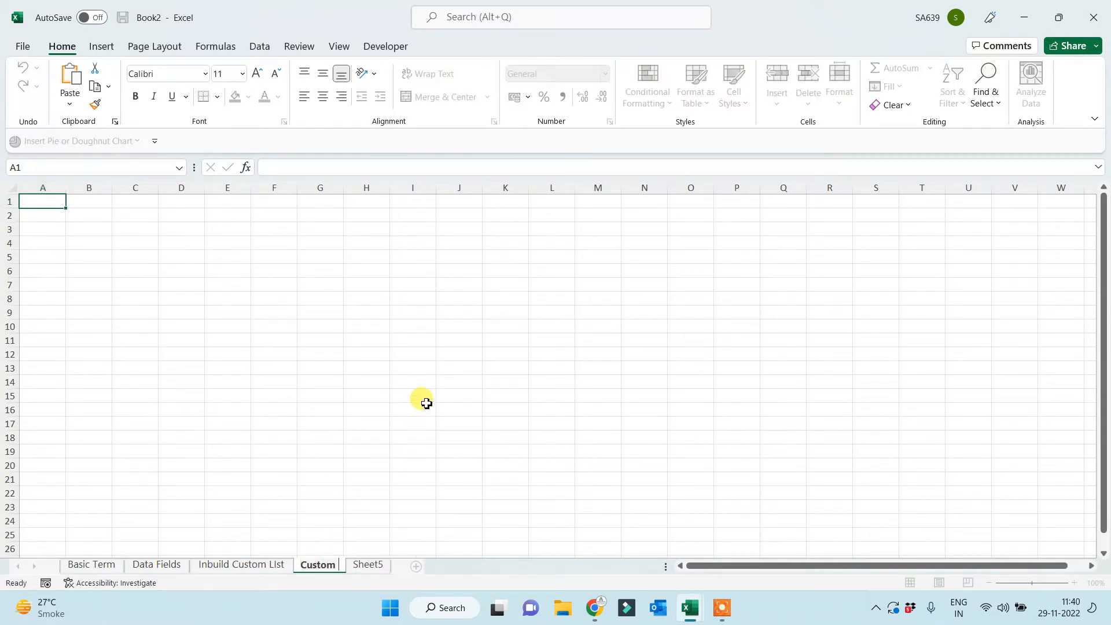
{"action": "type", "text": " list C"}
{"action": "type", "text": "toin"}
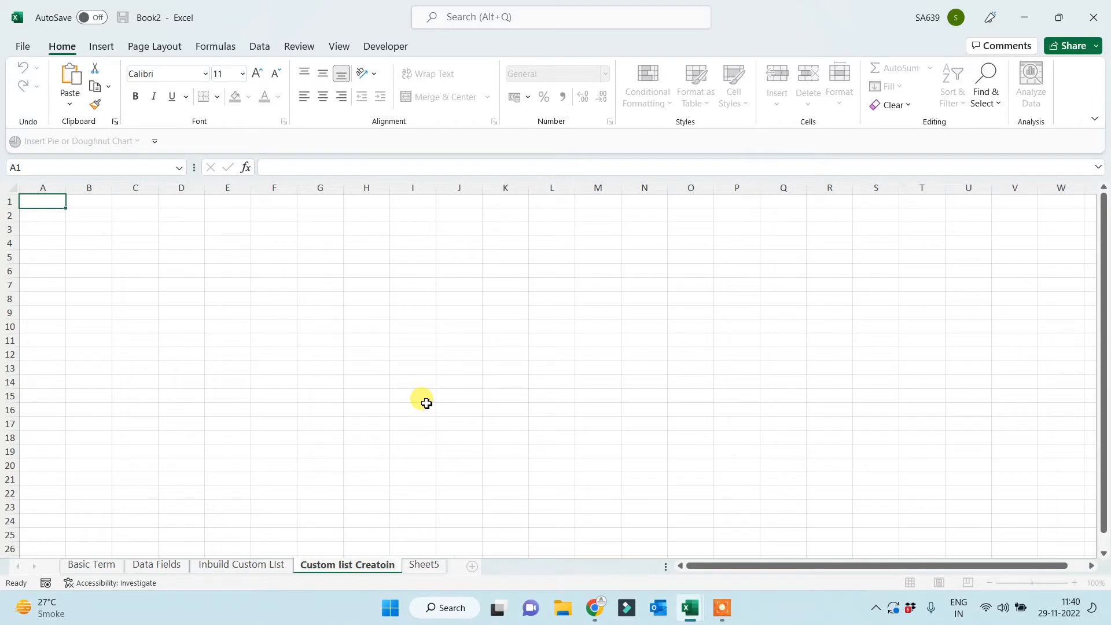
{"action": "key", "text": "BackSpace"}
{"action": "key", "text": "BackSpace"}
{"action": "key", "text": "BackSpace"}
{"action": "type", "text": "ion"}
{"action": "left_click", "coordinate": [484, 338]}
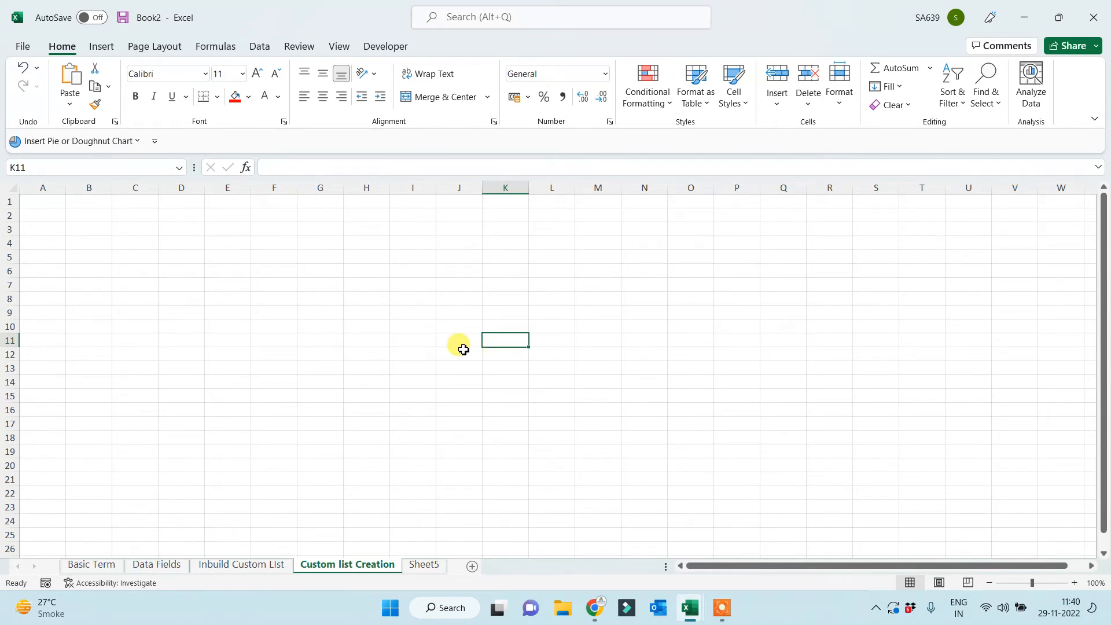
{"action": "scroll", "coordinate": [496, 379], "scroll_direction": "up", "scroll_amount": 3}
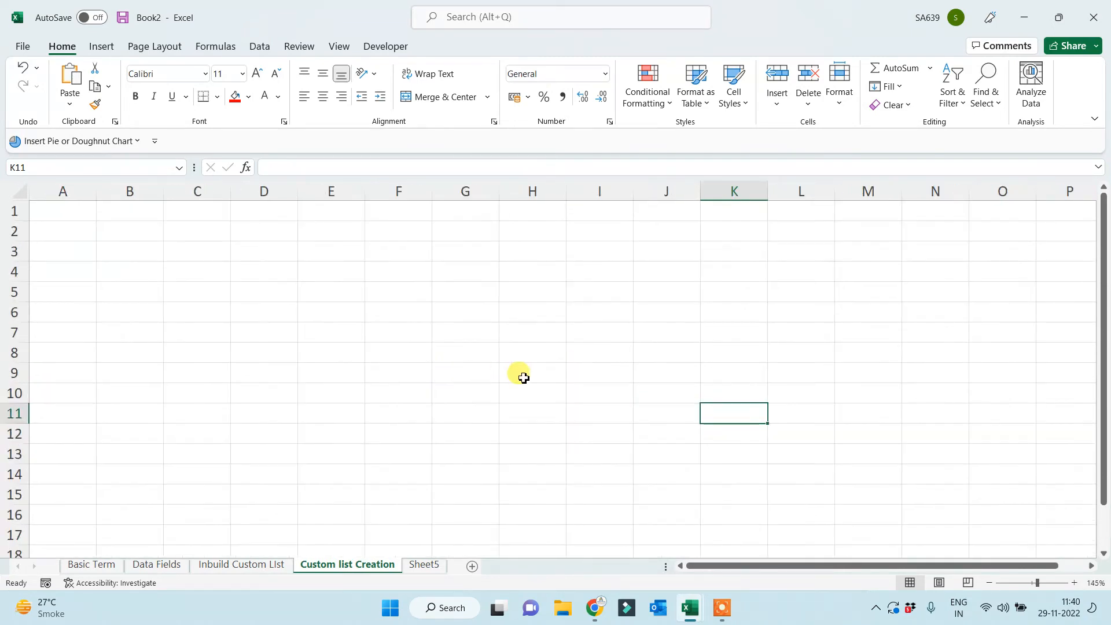
{"action": "scroll", "coordinate": [526, 375], "scroll_direction": "up", "scroll_amount": 2}
{"action": "left_click", "coordinate": [524, 317]}
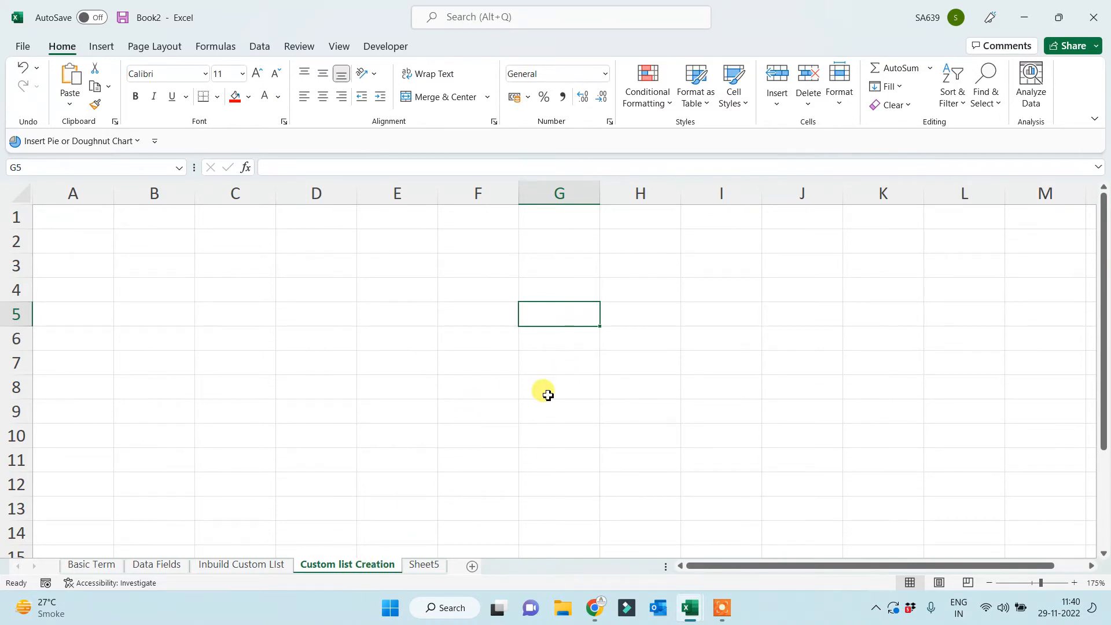
{"action": "left_click", "coordinate": [558, 218]}
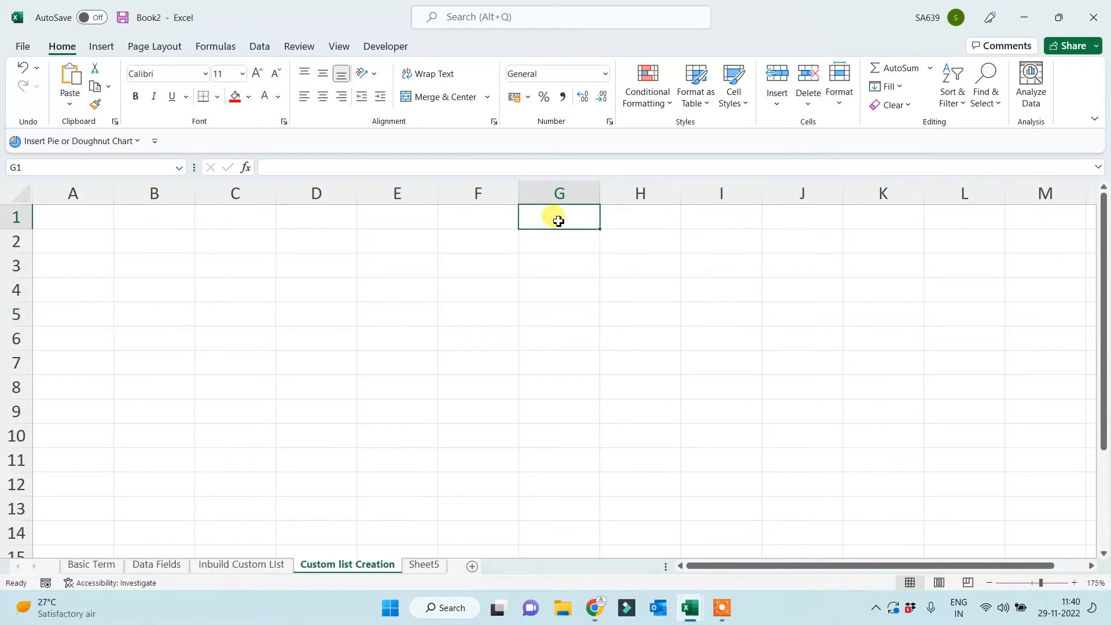
Enter a sample first name in G1 and another in F1, correcting a typo.
{"action": "type", "text": "Naina"}
{"action": "left_click", "coordinate": [531, 310]}
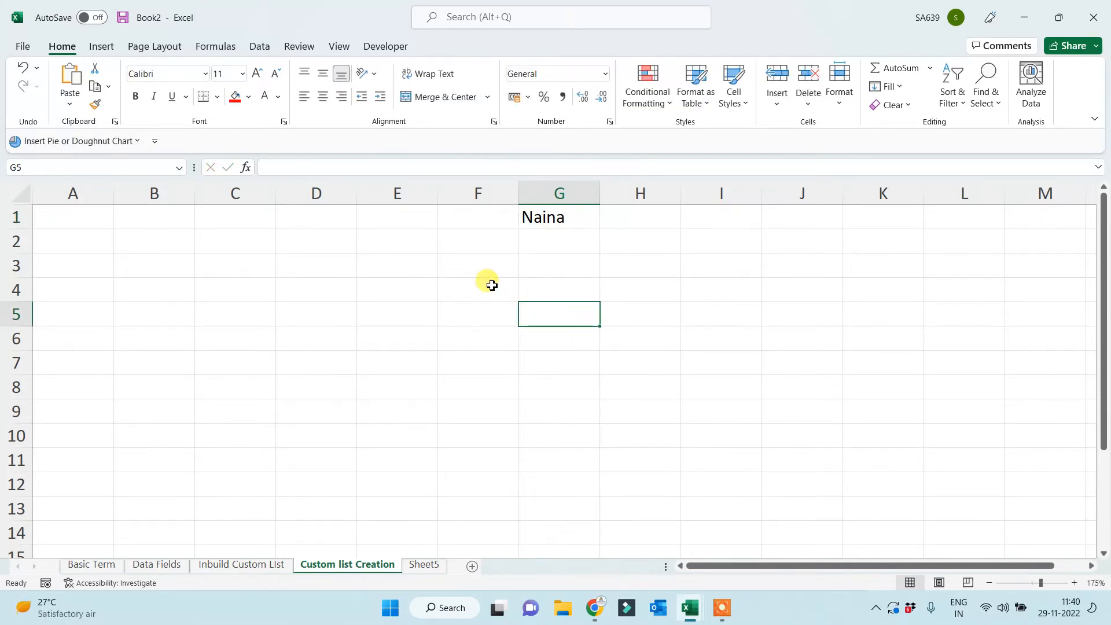
{"action": "left_click", "coordinate": [457, 217]}
{"action": "type", "text": "Sadd"}
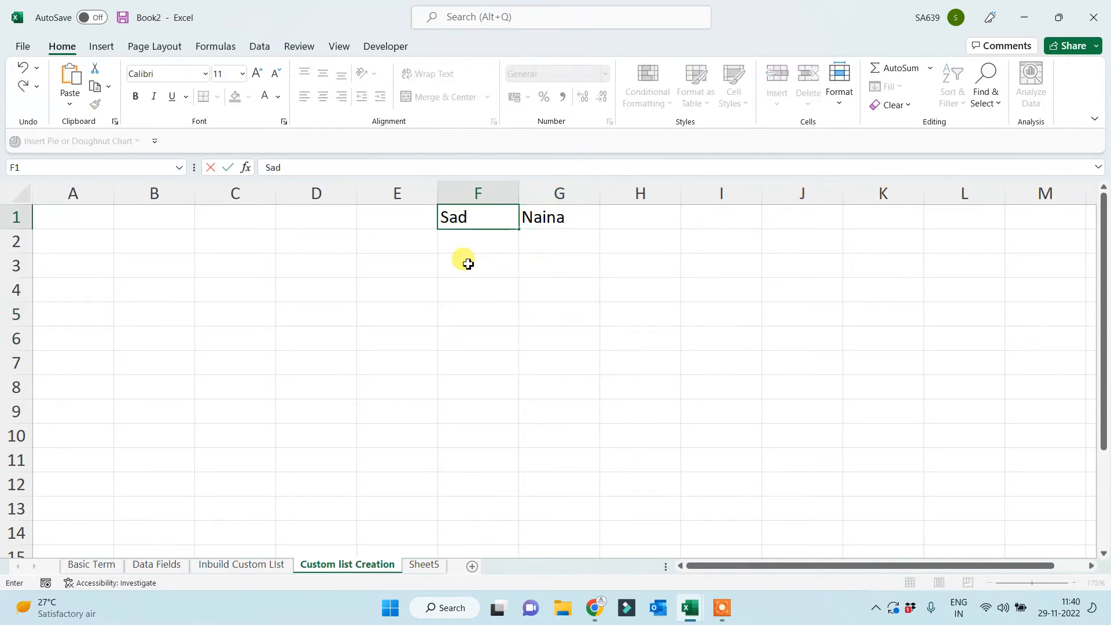
{"action": "key", "text": "BackSpace"}
{"action": "key", "text": "BackSpace"}
{"action": "type", "text": "ad"}
{"action": "left_click", "coordinate": [467, 262]}
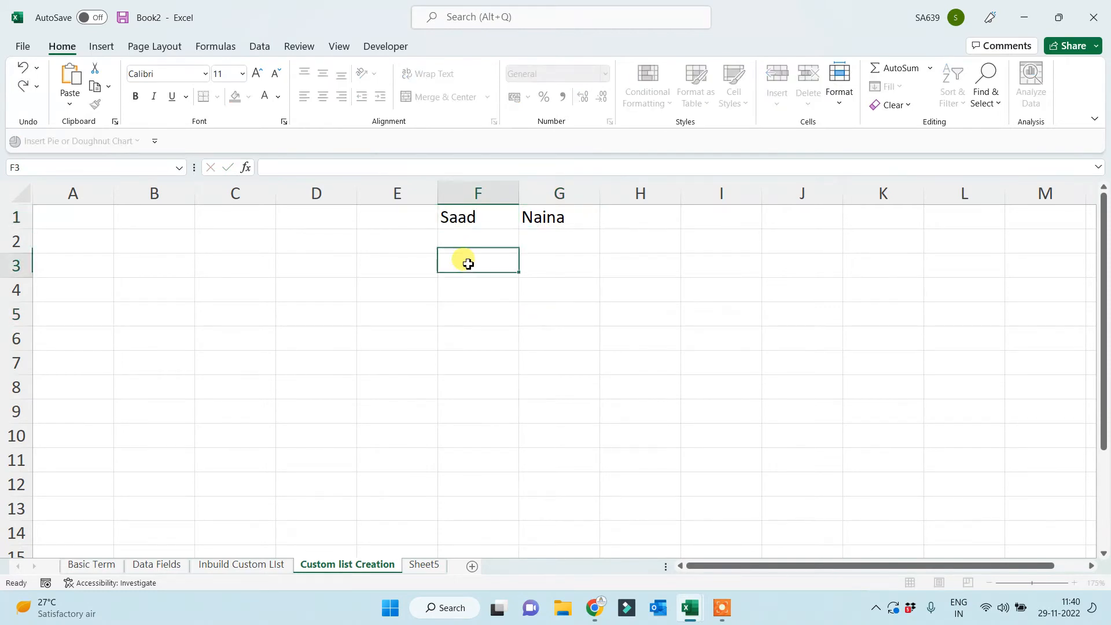
Enter a third first name in H1 and widen column H to fit it.
{"action": "left_click", "coordinate": [615, 213]}
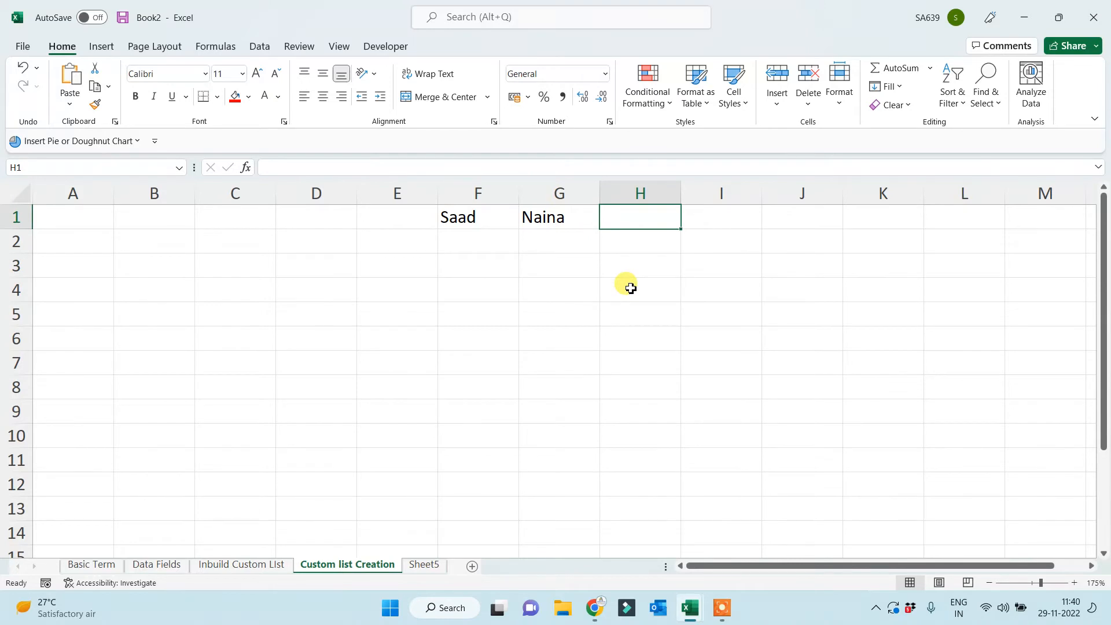
{"action": "type", "text": "S"}
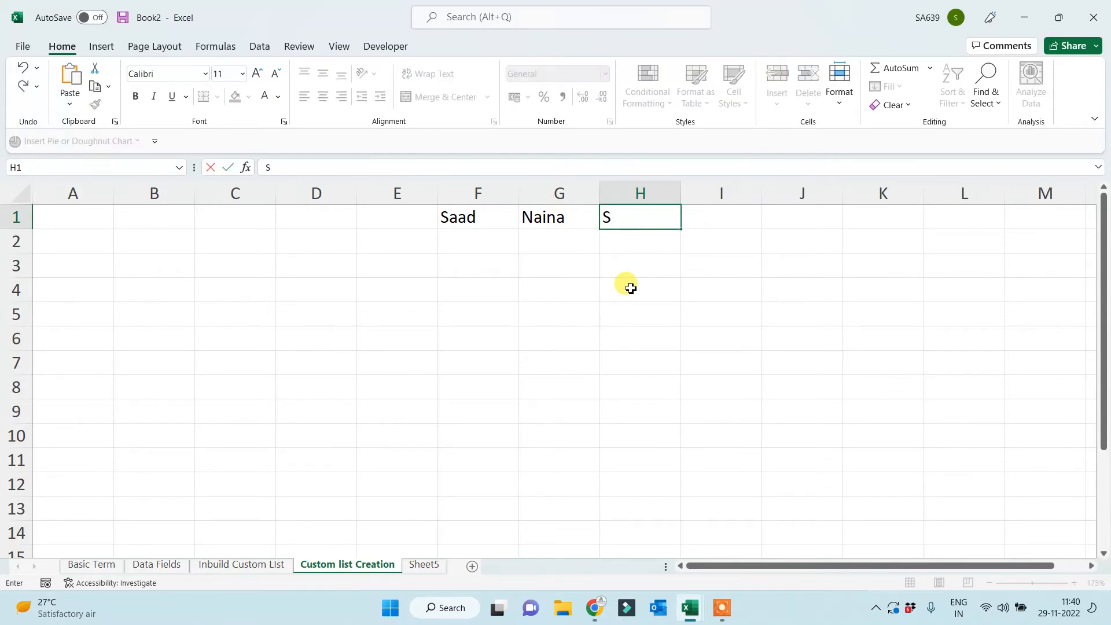
{"action": "type", "text": "hahnawaj"}
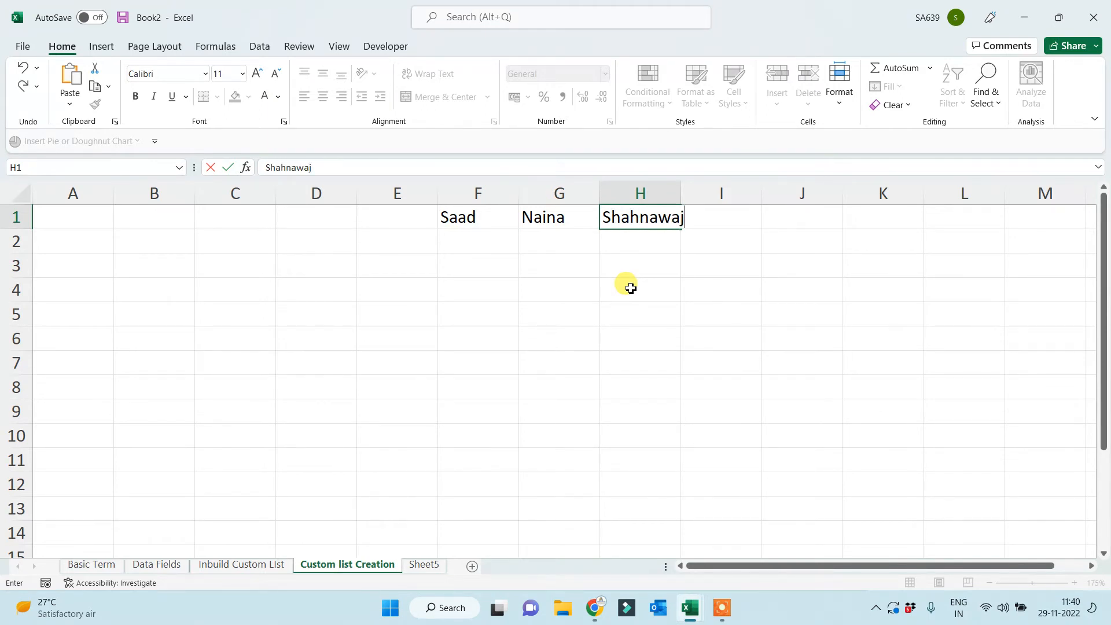
{"action": "left_click", "coordinate": [631, 288]}
{"action": "left_click_drag", "start_coordinate": [681, 191], "coordinate": [689, 189]}
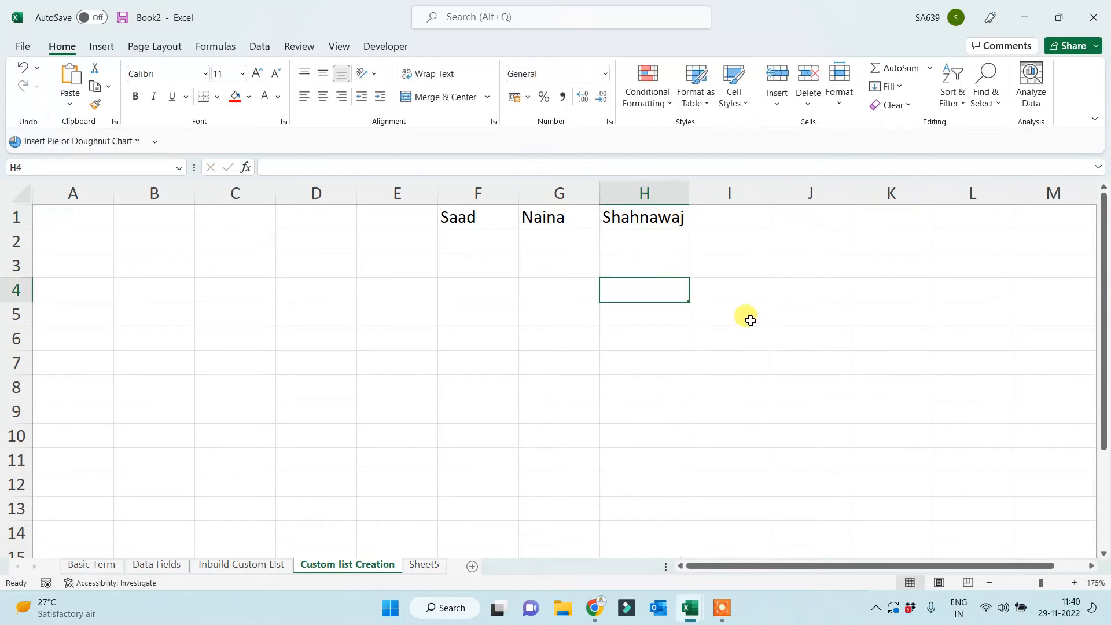
{"action": "left_click", "coordinate": [681, 332]}
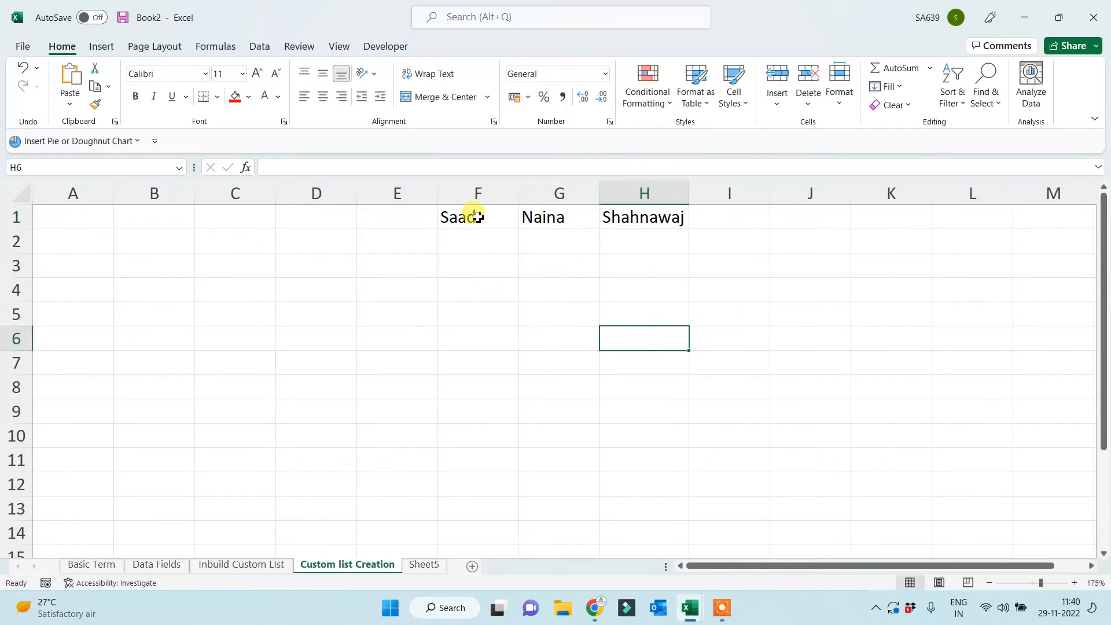
{"action": "left_click", "coordinate": [478, 217]}
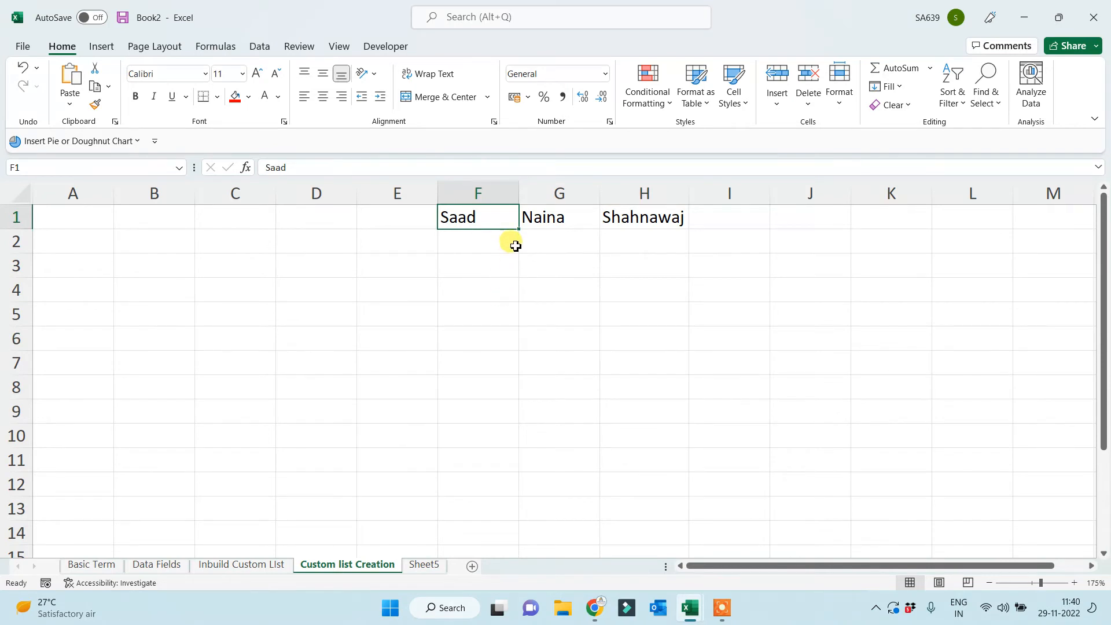
Repeat the F1, G1 and H1 names down to rows 10, 11 and 12.
{"action": "left_click_drag", "start_coordinate": [518, 229], "coordinate": [498, 441]}
{"action": "left_click", "coordinate": [757, 386]}
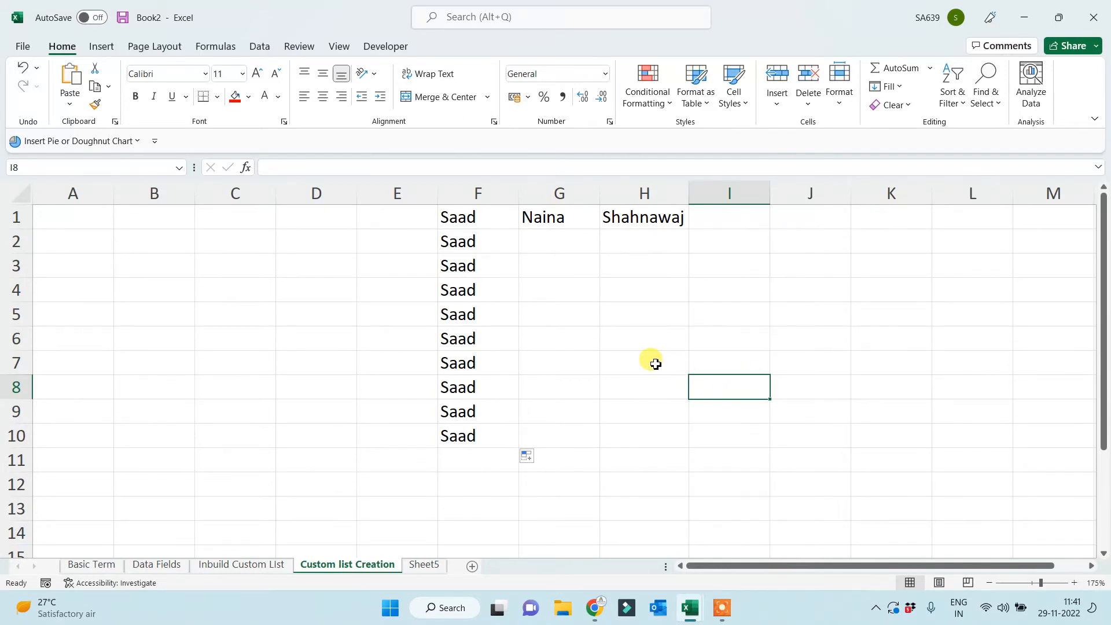
{"action": "left_click", "coordinate": [564, 217]}
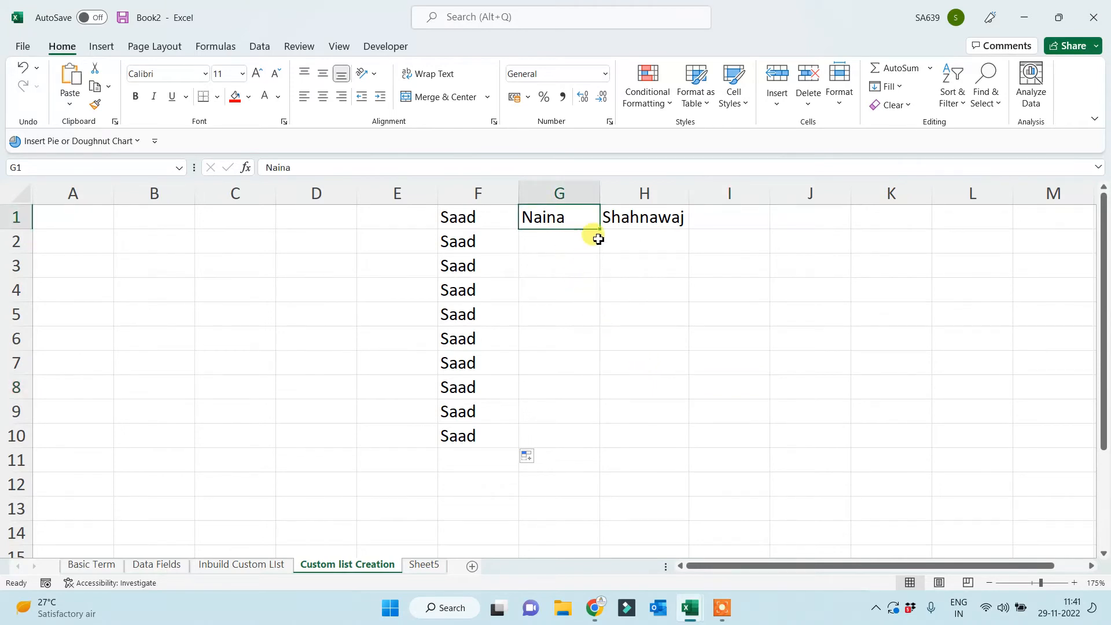
{"action": "left_click_drag", "start_coordinate": [599, 230], "coordinate": [588, 475]}
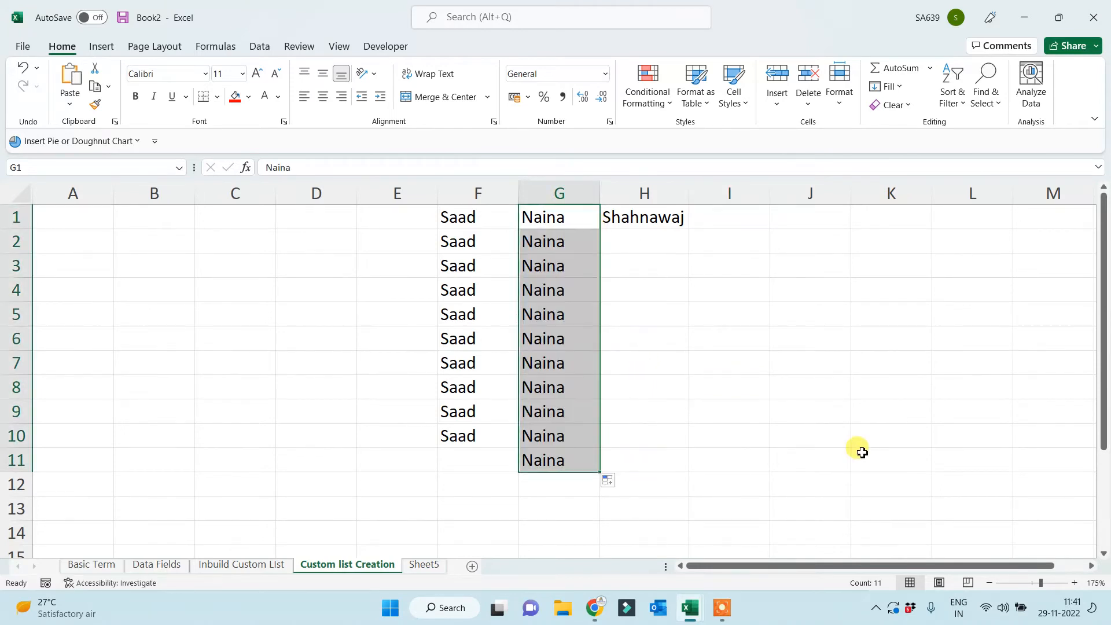
{"action": "left_click", "coordinate": [641, 215]}
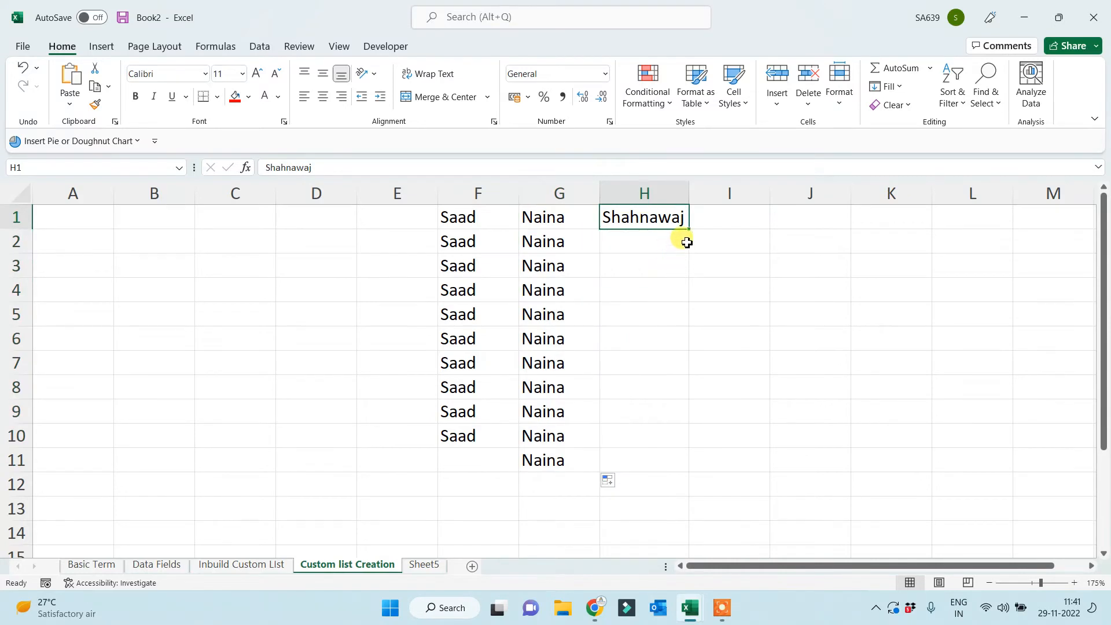
{"action": "left_click_drag", "start_coordinate": [689, 229], "coordinate": [675, 492]}
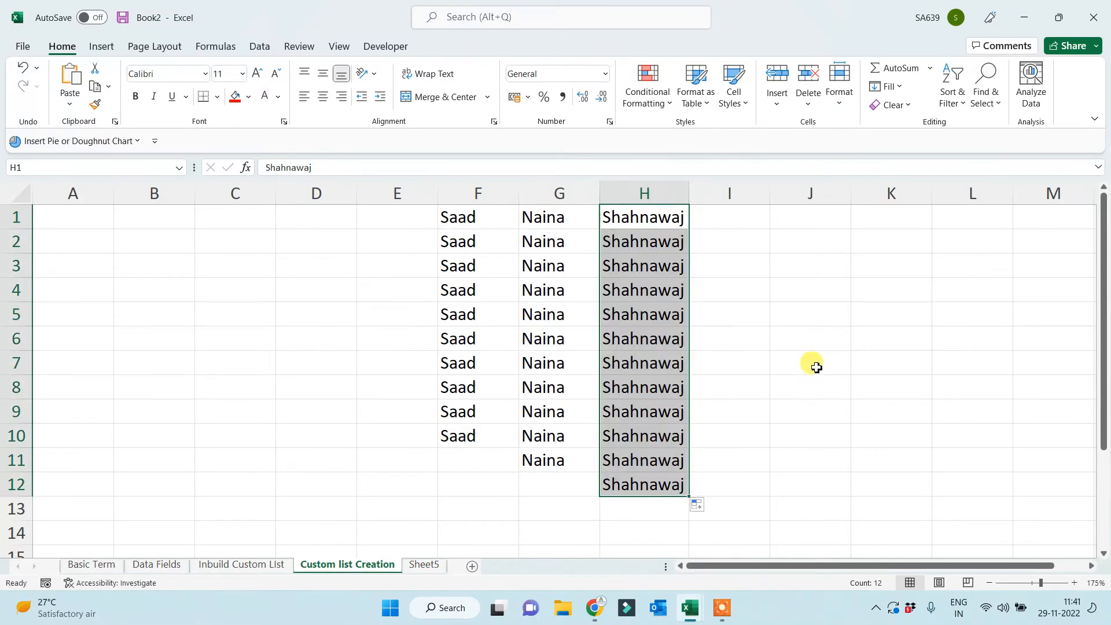
{"action": "left_click", "coordinate": [816, 367]}
Enter a name in I1, AutoFill the custom name list to I11, and widen column I.
{"action": "left_click", "coordinate": [746, 217]}
{"action": "type", "text": "BRajesh"}
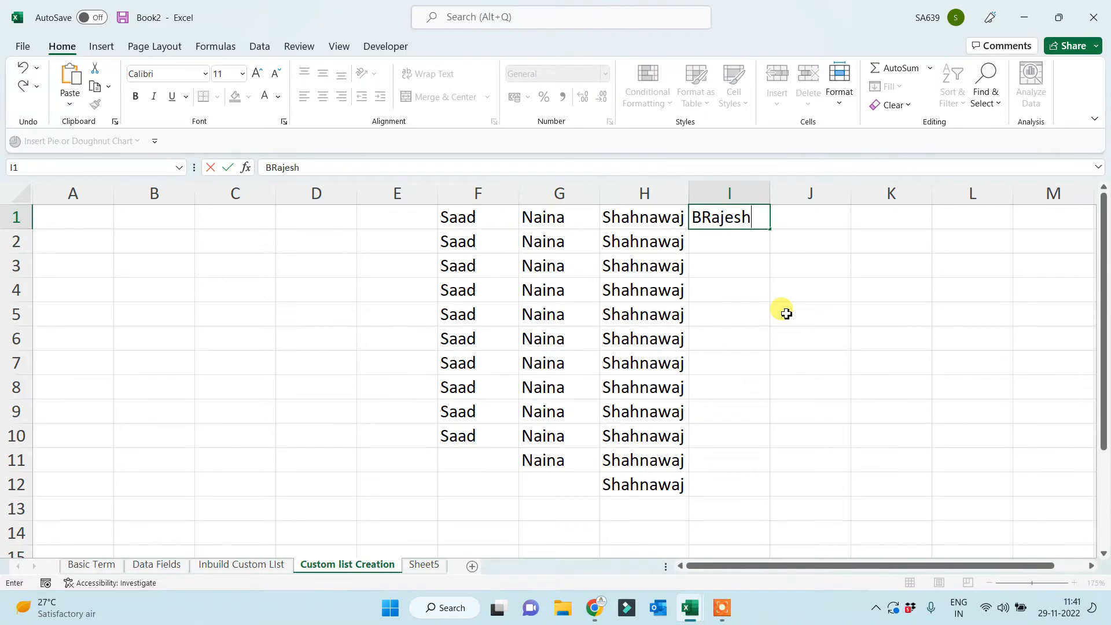
{"action": "left_click", "coordinate": [786, 313]}
{"action": "left_click", "coordinate": [735, 219]}
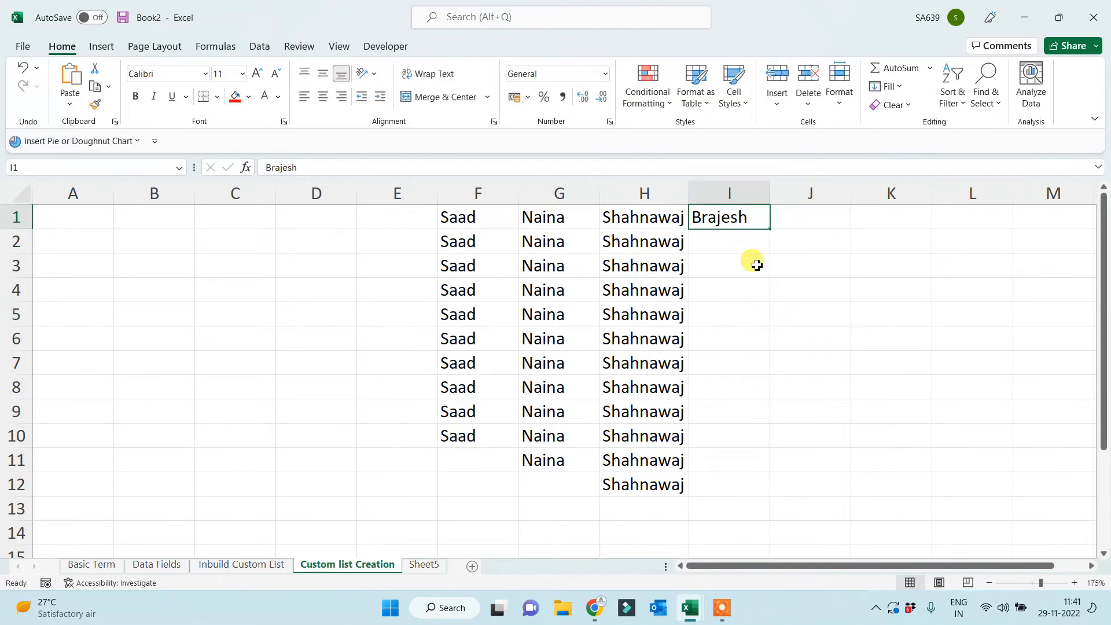
{"action": "left_click_drag", "start_coordinate": [769, 229], "coordinate": [733, 472]}
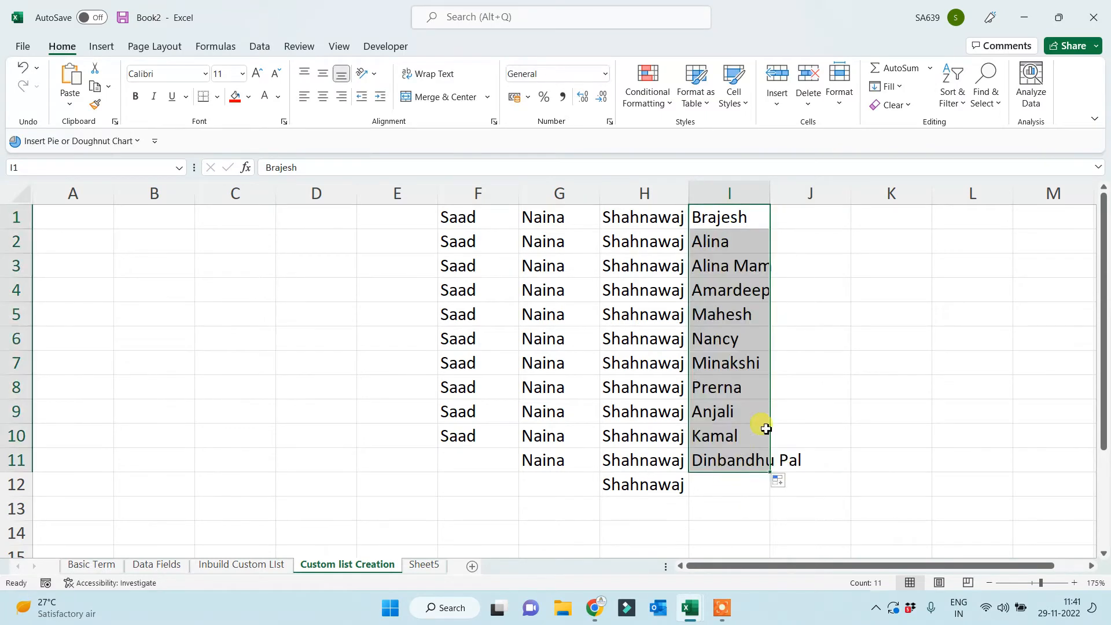
{"action": "left_click", "coordinate": [876, 363]}
{"action": "left_click_drag", "start_coordinate": [774, 203], "coordinate": [811, 203]}
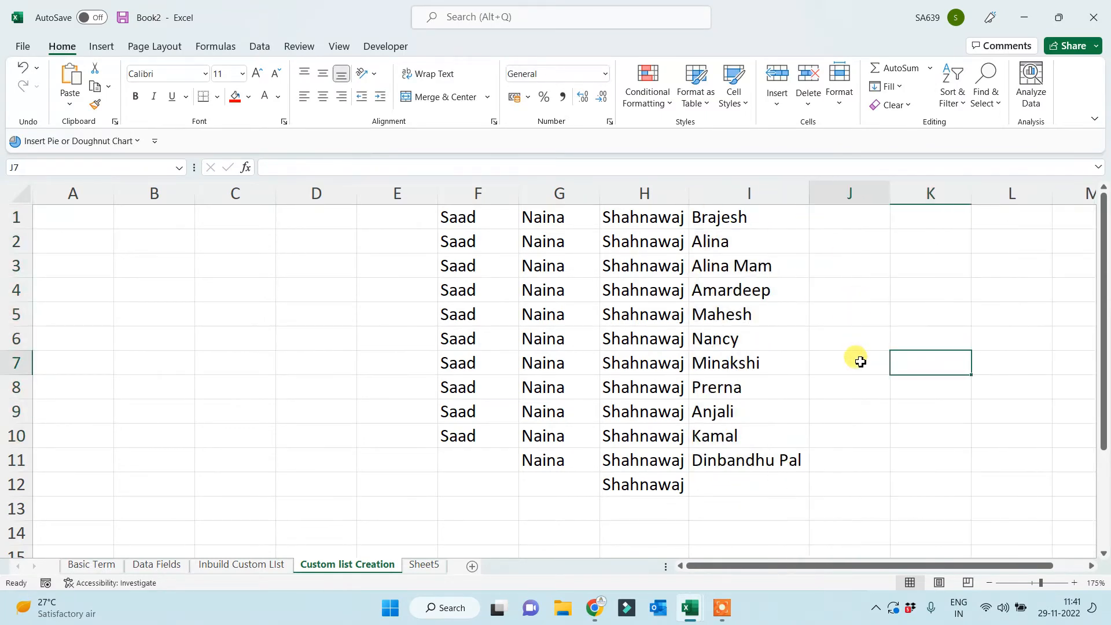
{"action": "left_click", "coordinate": [861, 362]}
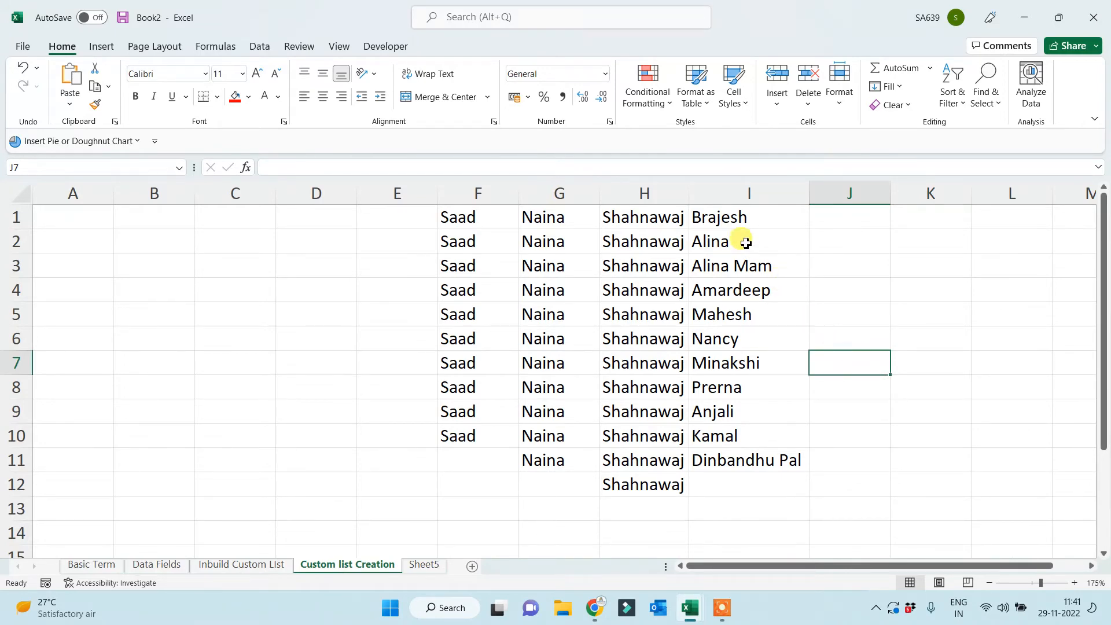
{"action": "left_click_drag", "start_coordinate": [741, 216], "coordinate": [741, 457]}
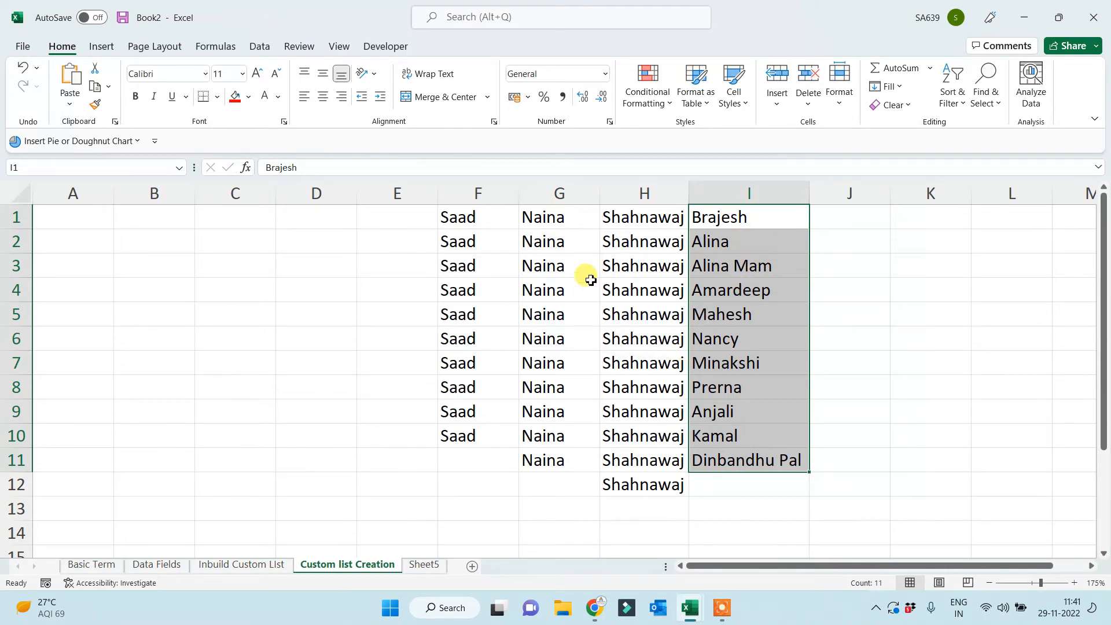
Copy the eleven names in I1:I11 and paste them starting at B5.
{"action": "left_click_drag", "start_coordinate": [758, 221], "coordinate": [735, 453]}
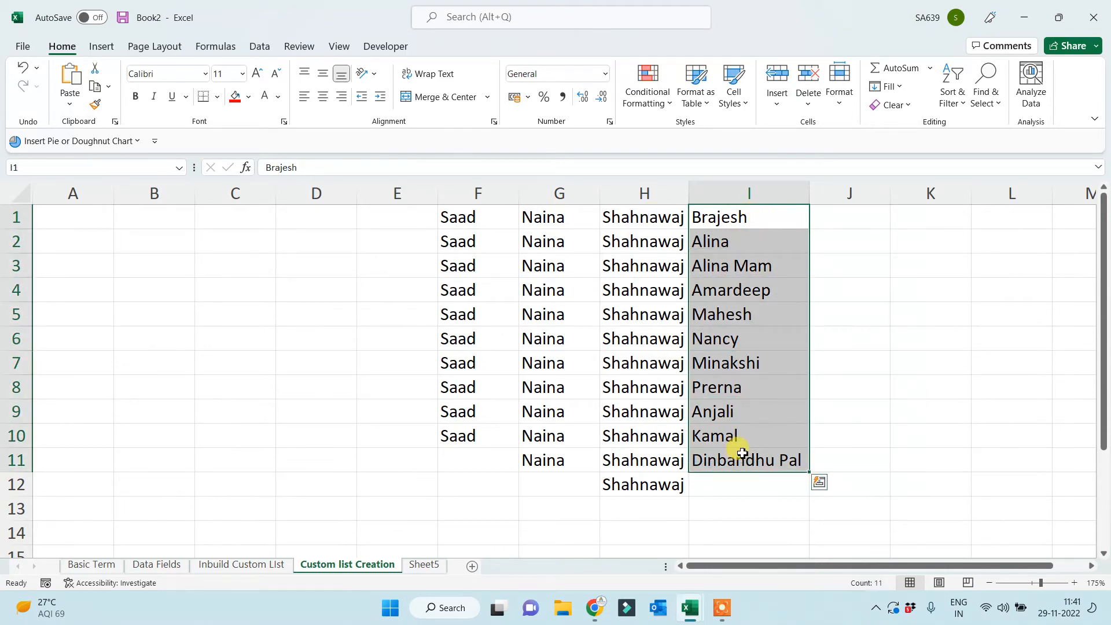
{"action": "key", "text": "ctrl+c"}
{"action": "left_click", "coordinate": [153, 243]}
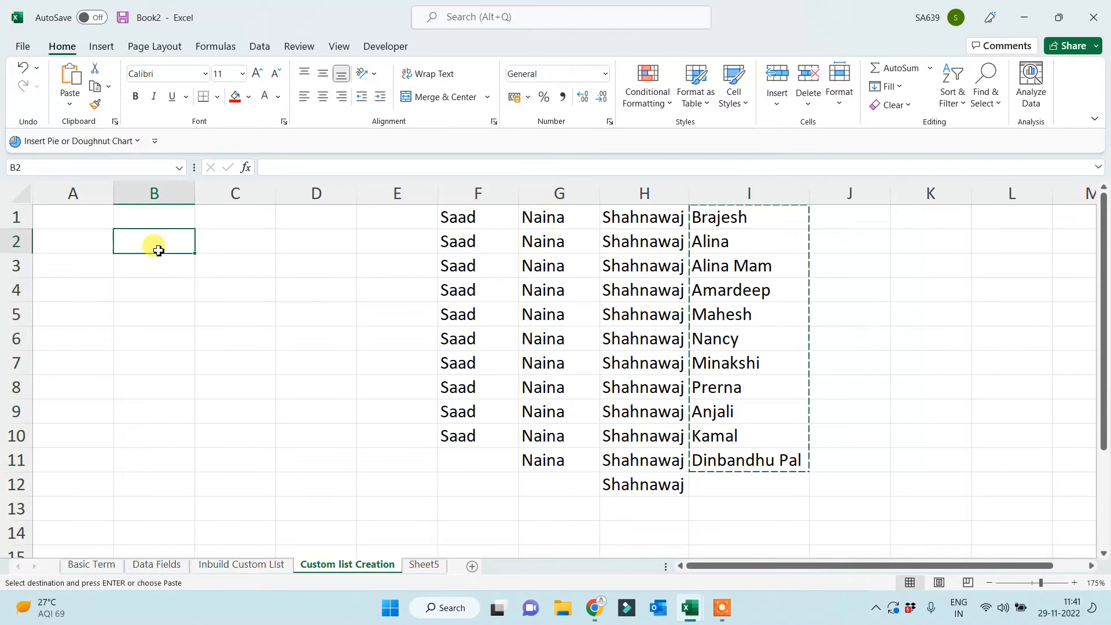
{"action": "left_click", "coordinate": [153, 307]}
{"action": "key", "text": "ctrl+v"}
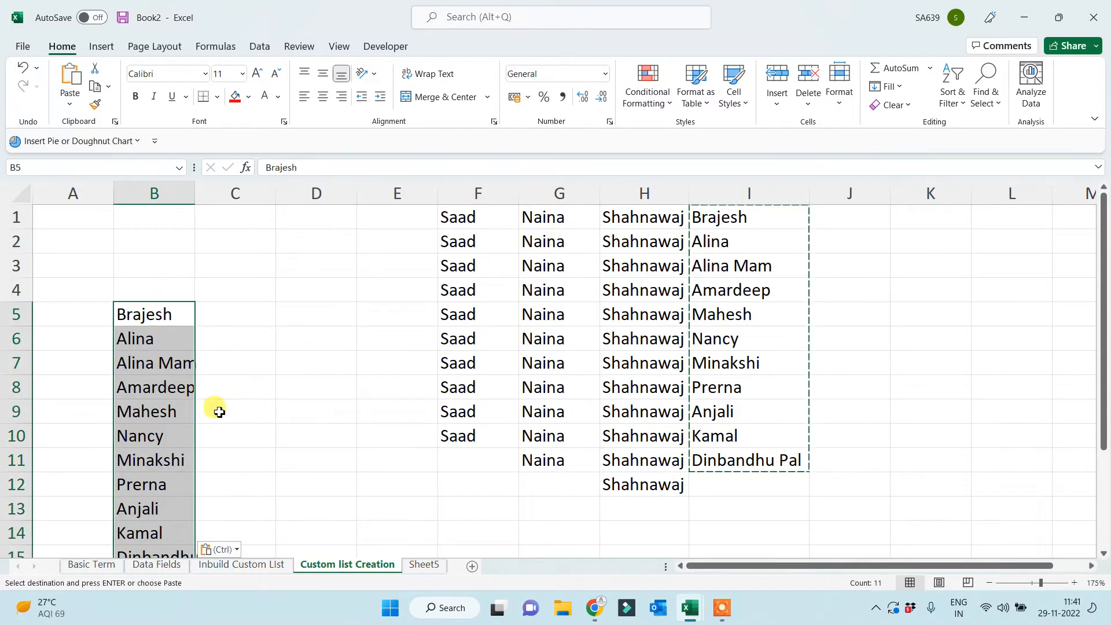
Move the G1, F1 and H1 names into B4, B3 and B2.
{"action": "left_click", "coordinate": [544, 218]}
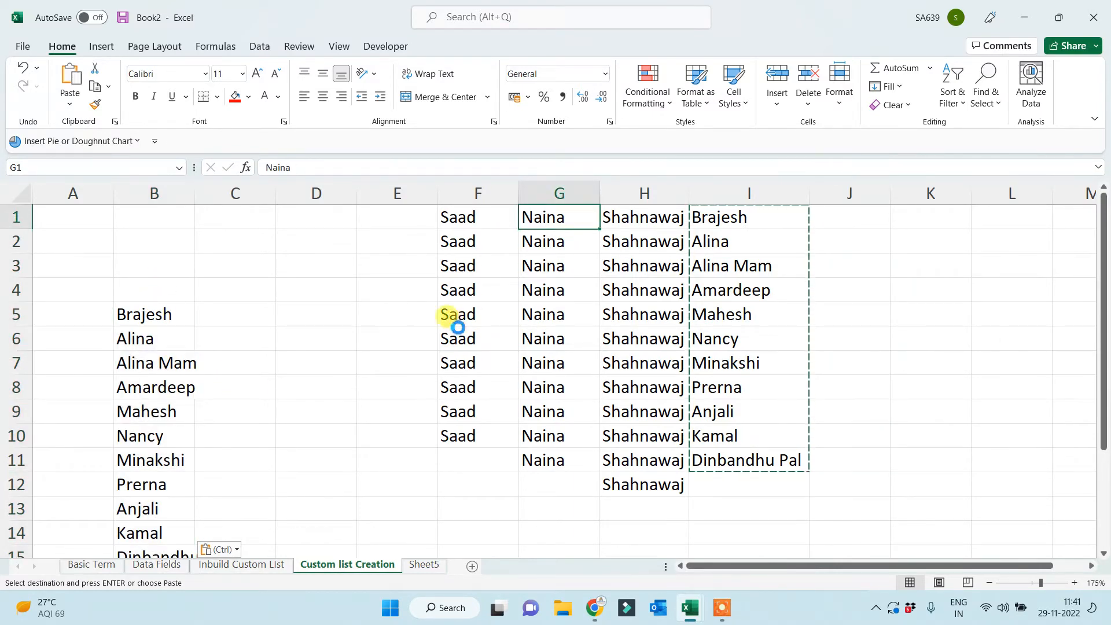
{"action": "key", "text": "ctrl+c"}
{"action": "left_click", "coordinate": [157, 296]}
{"action": "key", "text": "ctrl+v"}
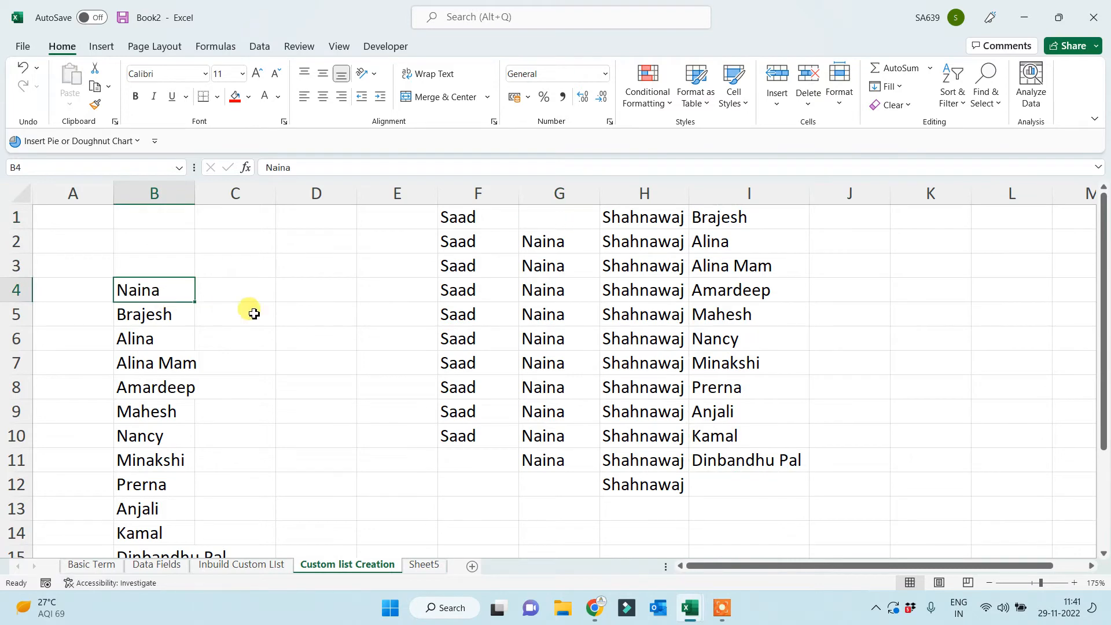
{"action": "left_click", "coordinate": [454, 218]}
{"action": "key", "text": "ctrl+x"}
{"action": "left_click", "coordinate": [149, 272]}
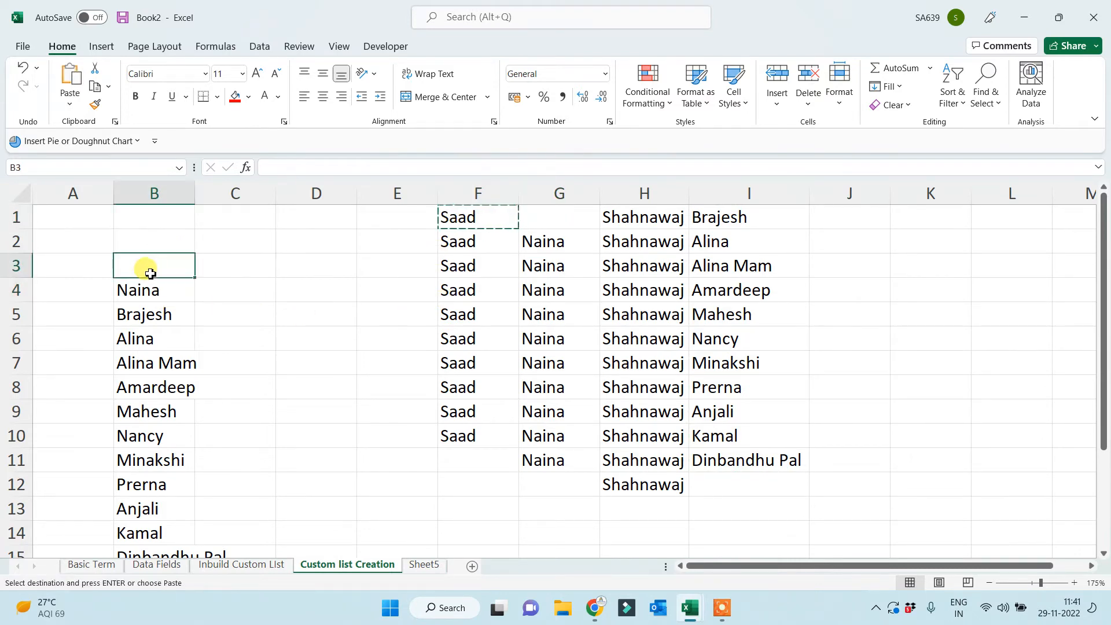
{"action": "key", "text": "ctrl+v"}
{"action": "left_click", "coordinate": [642, 223]}
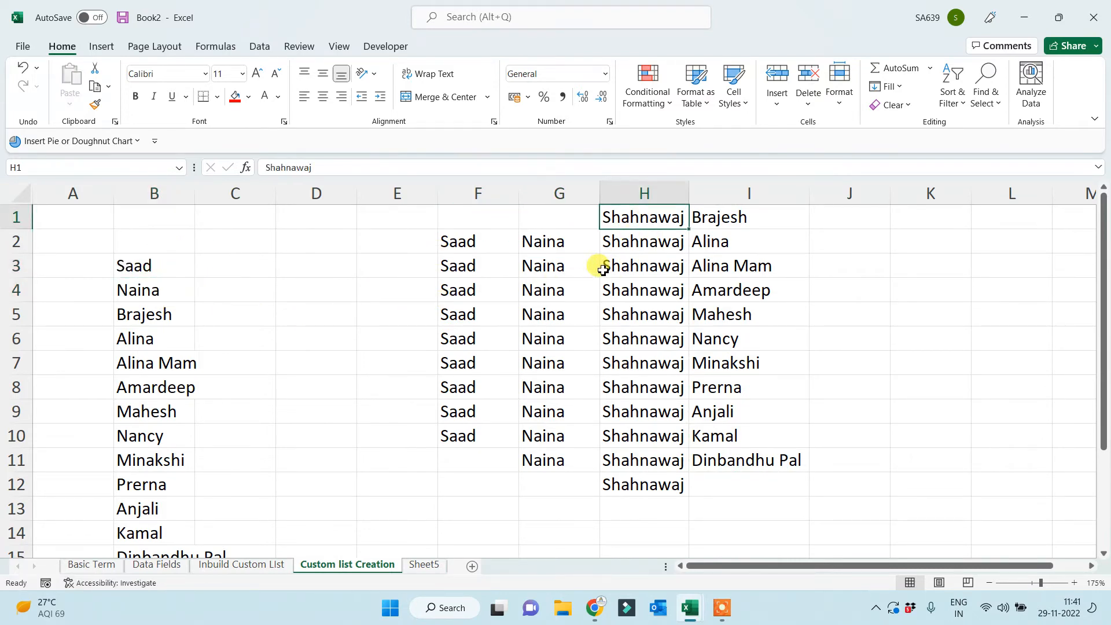
{"action": "key", "text": "ctrl+x"}
{"action": "left_click", "coordinate": [137, 250]}
{"action": "key", "text": "ctrl+v"}
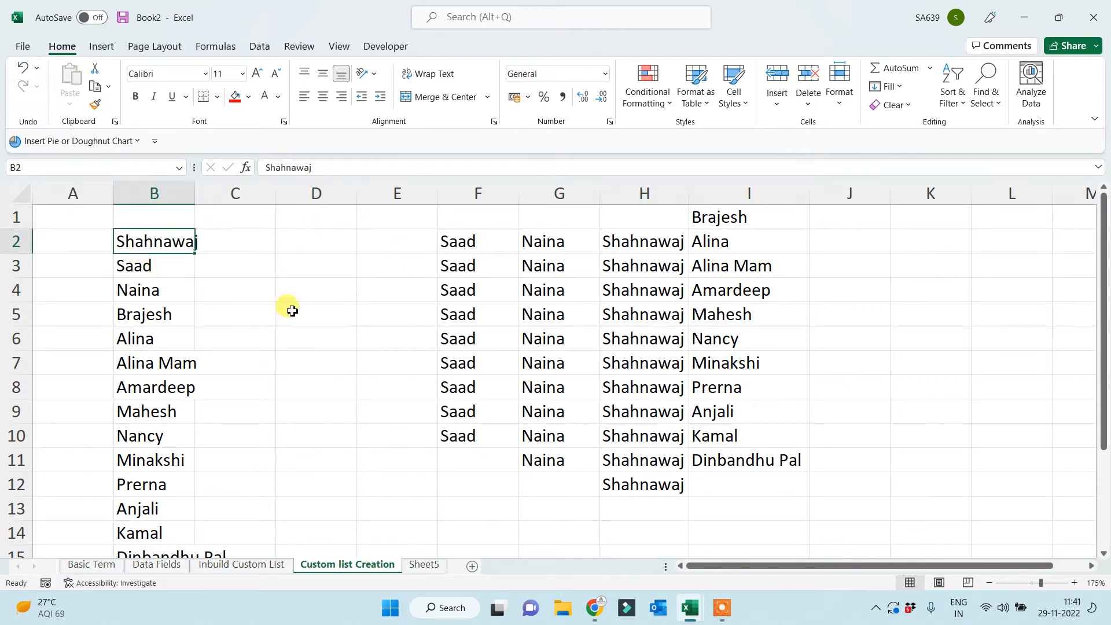
Widen column B to fit the names and select columns F through I.
{"action": "left_click", "coordinate": [288, 306]}
{"action": "left_click_drag", "start_coordinate": [197, 195], "coordinate": [216, 196]}
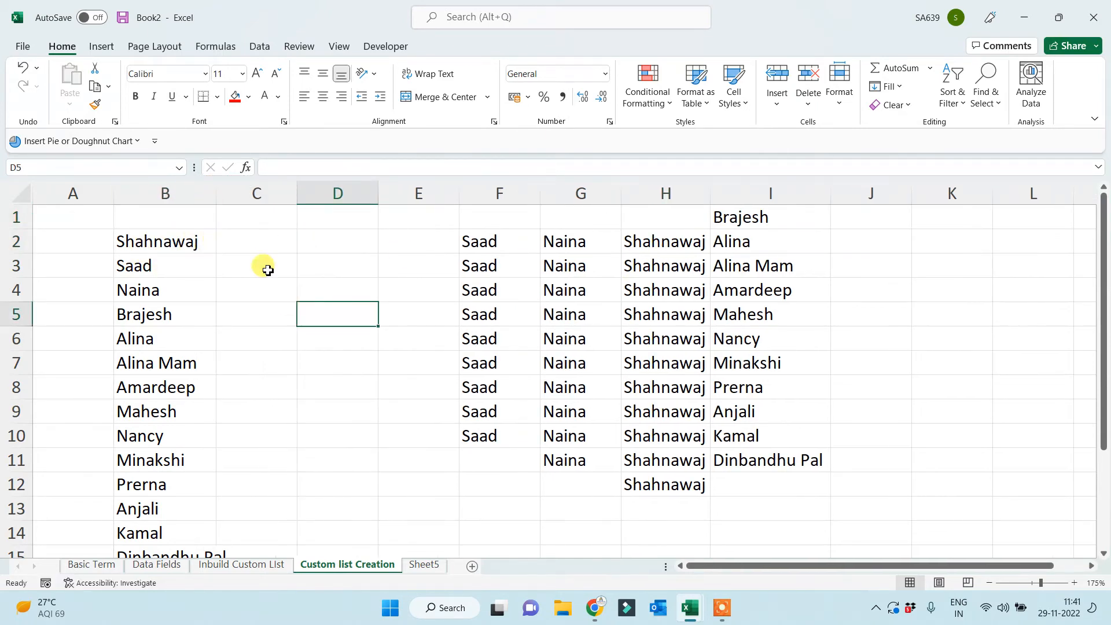
{"action": "left_click", "coordinate": [502, 196]}
{"action": "left_click_drag", "start_coordinate": [501, 196], "coordinate": [826, 224]}
Clear the contents of helper columns F to I and adjust the zoom.
{"action": "key", "text": "Delete"}
{"action": "left_click", "coordinate": [419, 315]}
{"action": "scroll", "coordinate": [217, 356], "scroll_direction": "down", "scroll_amount": 2}
{"action": "scroll", "coordinate": [263, 365], "scroll_direction": "up", "scroll_amount": 4}
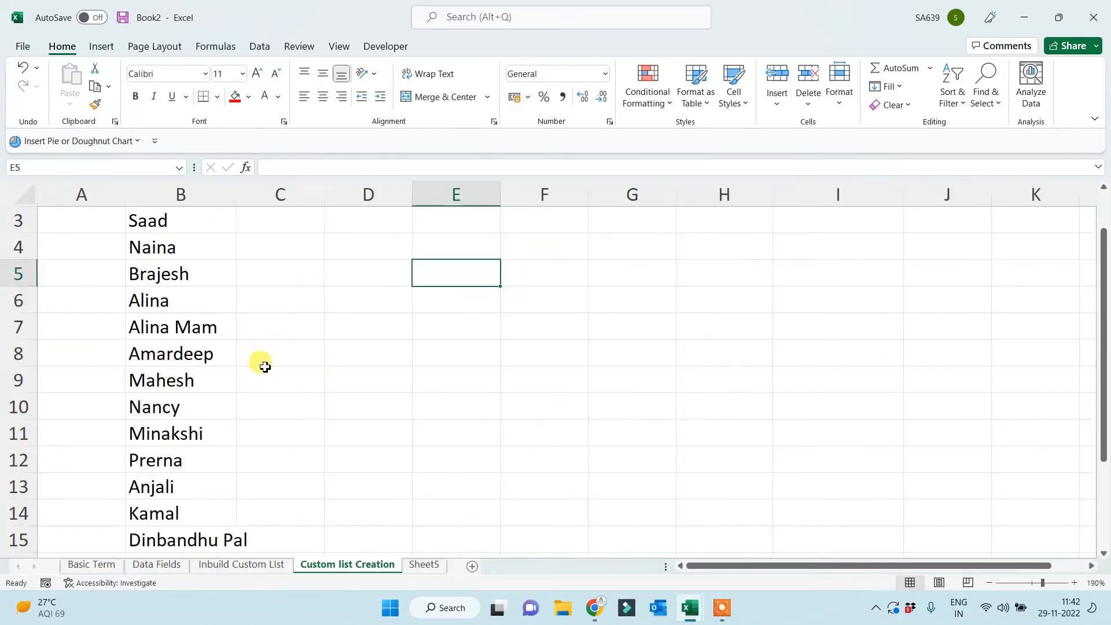
{"action": "scroll", "coordinate": [298, 367], "scroll_direction": "down", "scroll_amount": 2}
{"action": "scroll", "coordinate": [301, 374], "scroll_direction": "down", "scroll_amount": 1}
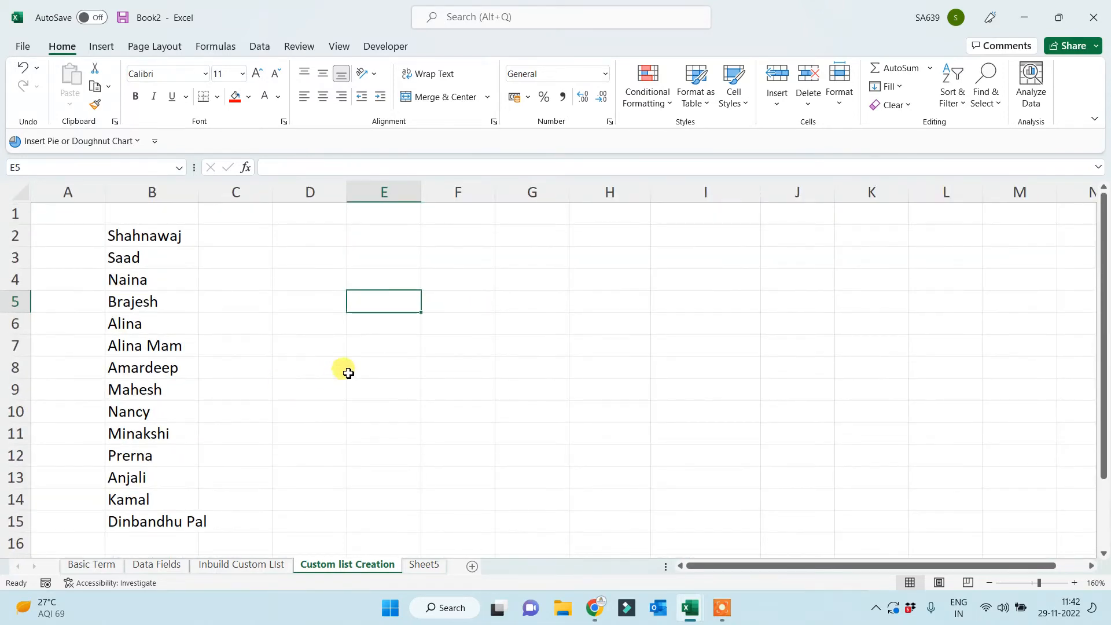
{"action": "left_click_drag", "start_coordinate": [343, 369], "coordinate": [371, 368]}
Auto-fit column B to its longest name and check the fourteen names in B2:B15.
{"action": "double_click", "coordinate": [200, 192]}
{"action": "left_click", "coordinate": [148, 231]}
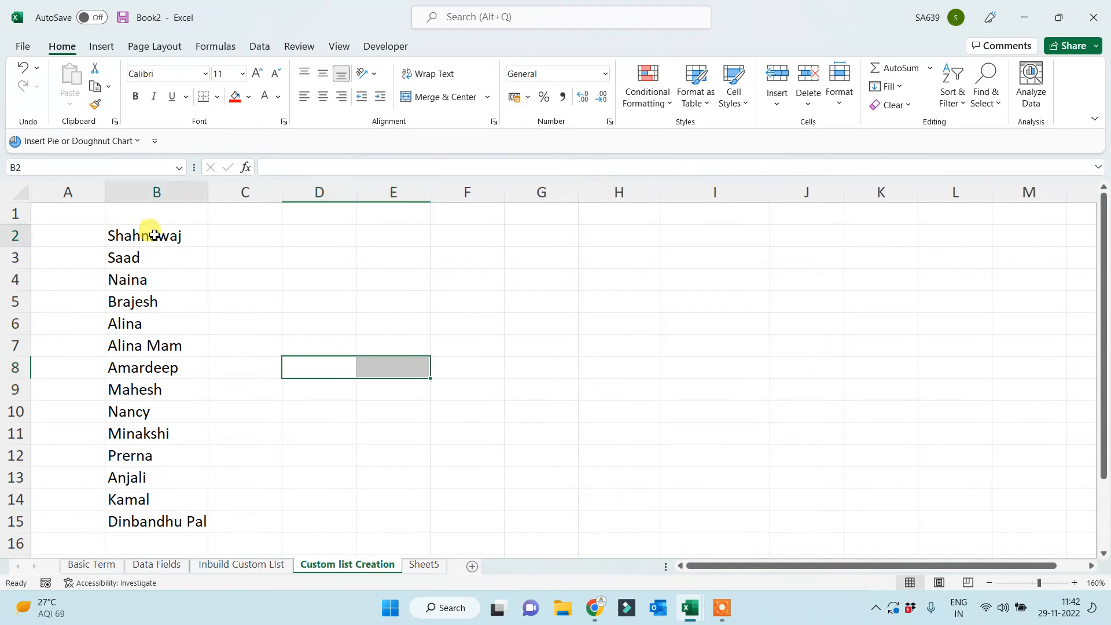
{"action": "left_click_drag", "start_coordinate": [149, 256], "coordinate": [141, 521]}
{"action": "left_click", "coordinate": [352, 411]}
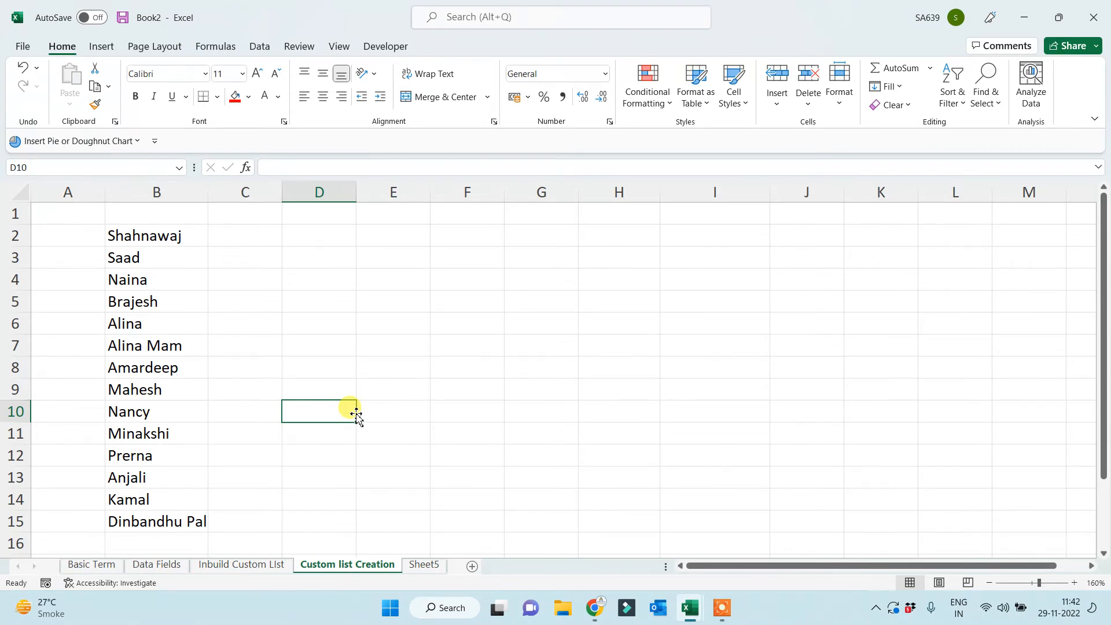
Give cell B2, holding Shahnawaj, a red fill color.
{"action": "left_click", "coordinate": [378, 360]}
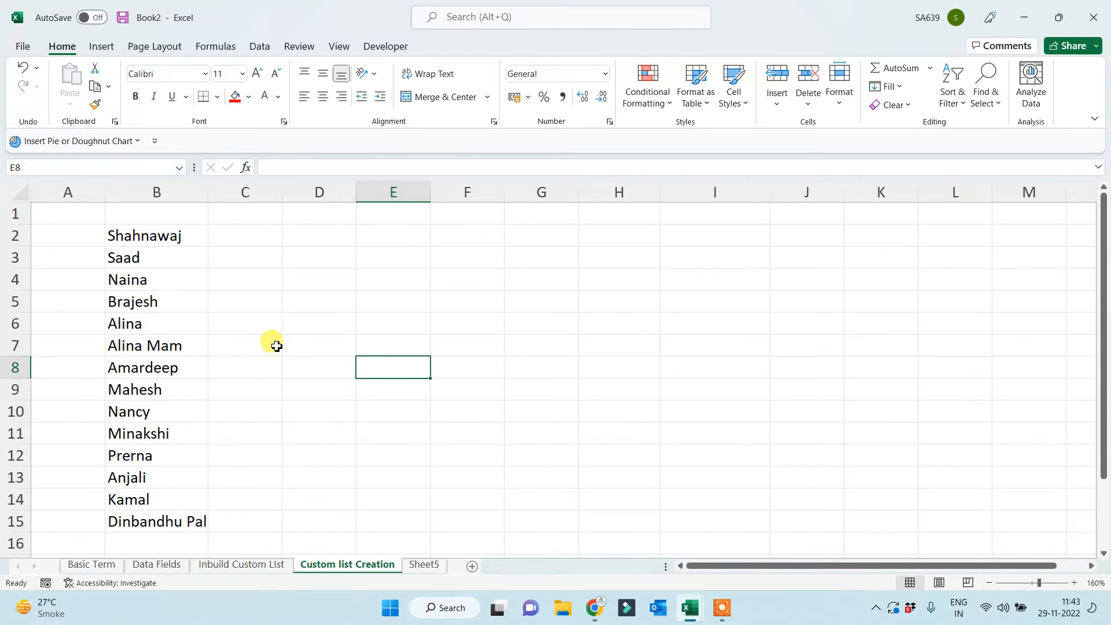
{"action": "left_click", "coordinate": [154, 234]}
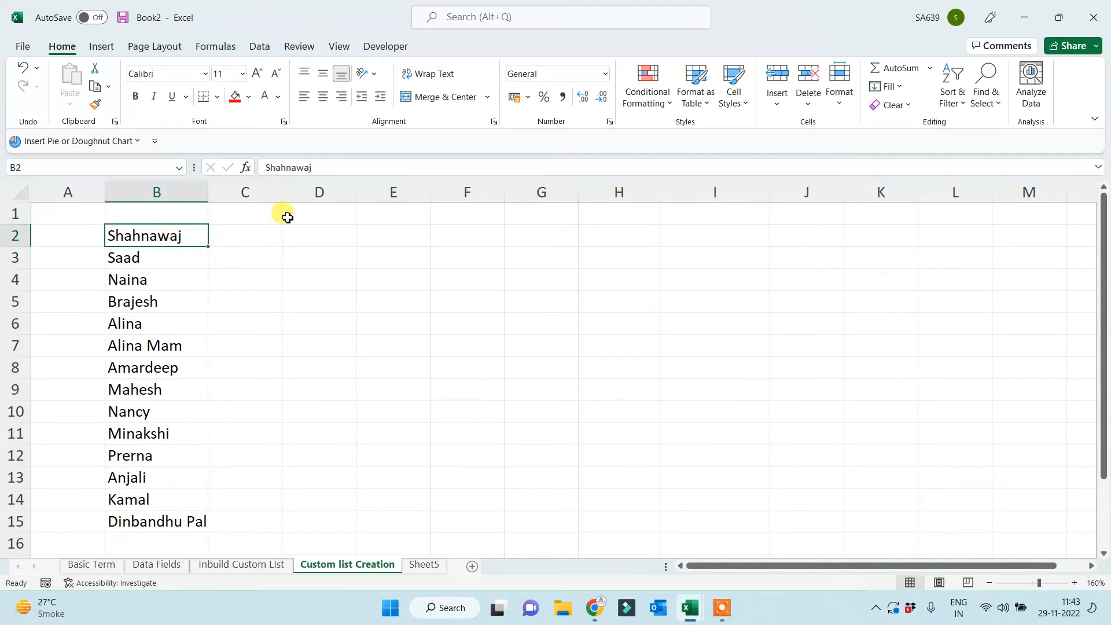
{"action": "left_click", "coordinate": [237, 97]}
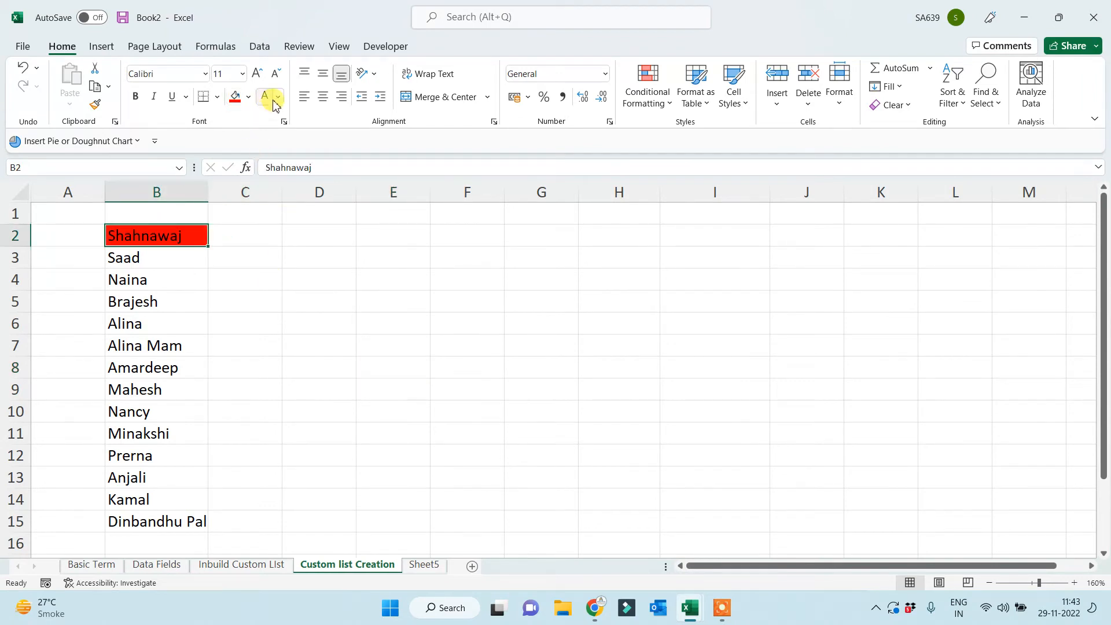
{"action": "left_click", "coordinate": [319, 277]}
{"action": "left_click", "coordinate": [154, 234]}
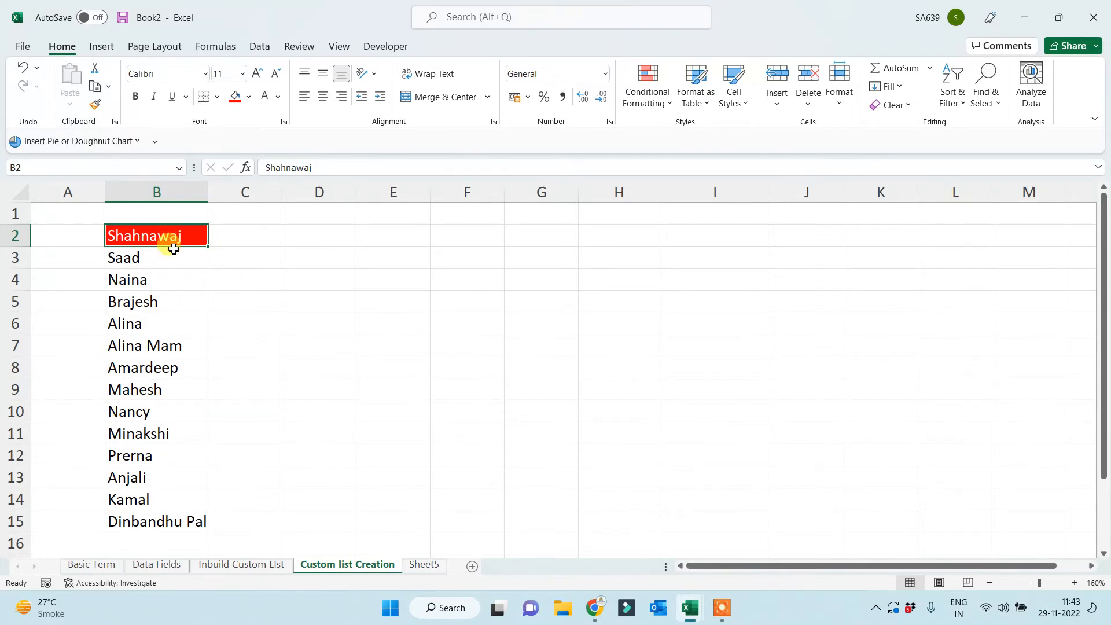
{"action": "left_click_drag", "start_coordinate": [171, 243], "coordinate": [167, 521]}
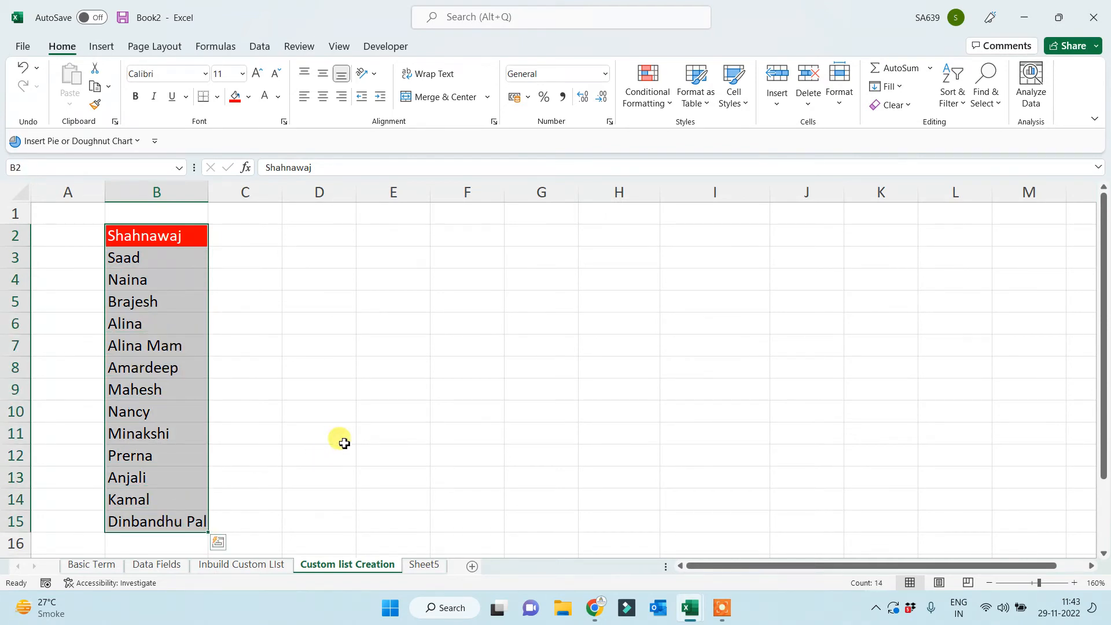
{"action": "left_click", "coordinate": [345, 386]}
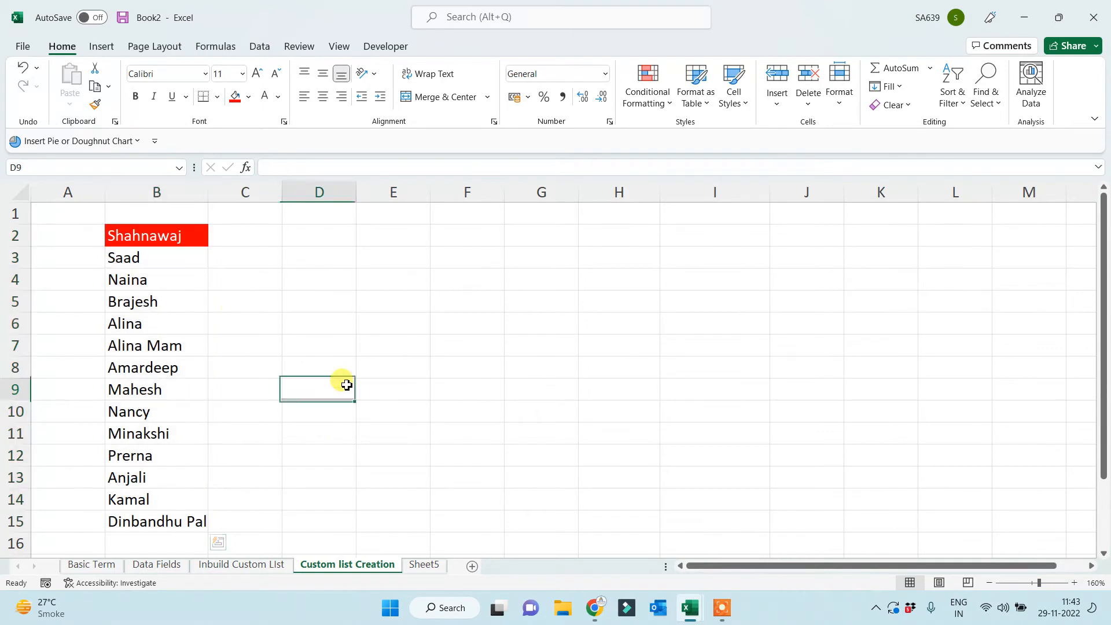
{"action": "left_click_drag", "start_coordinate": [165, 243], "coordinate": [159, 530]}
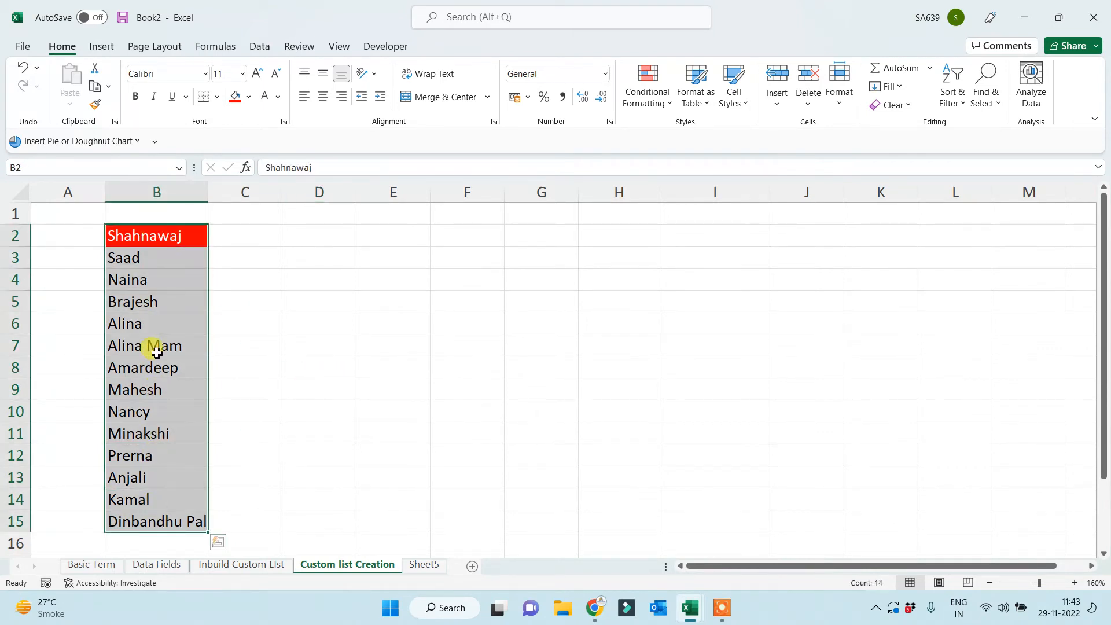
{"action": "left_click", "coordinate": [173, 254]}
{"action": "left_click", "coordinate": [157, 279]}
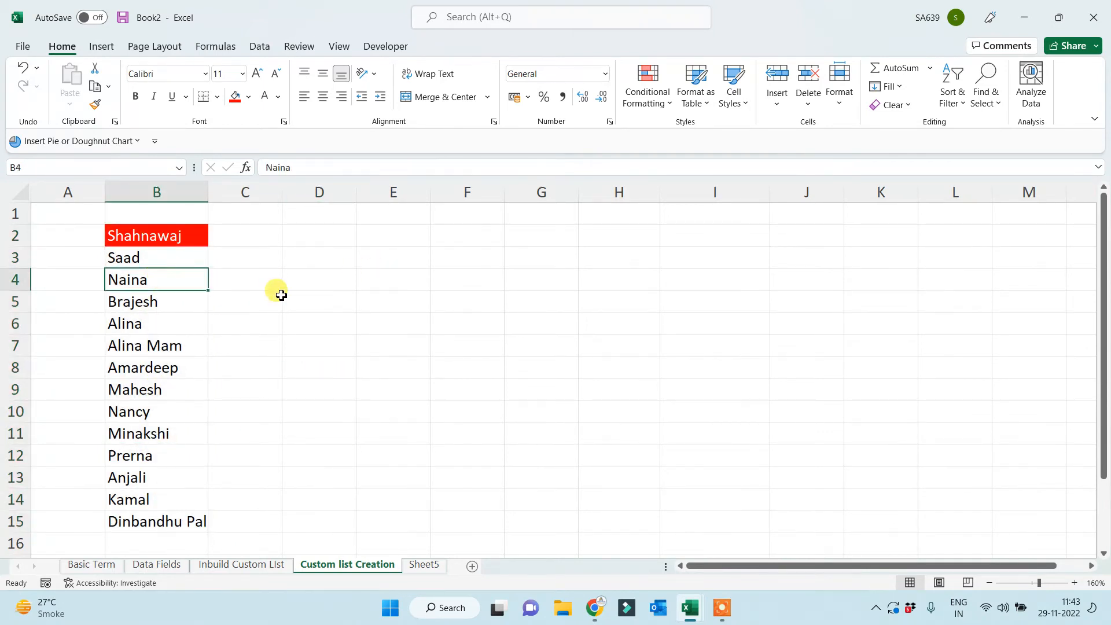
{"action": "left_click", "coordinate": [164, 302]}
{"action": "left_click", "coordinate": [149, 323]}
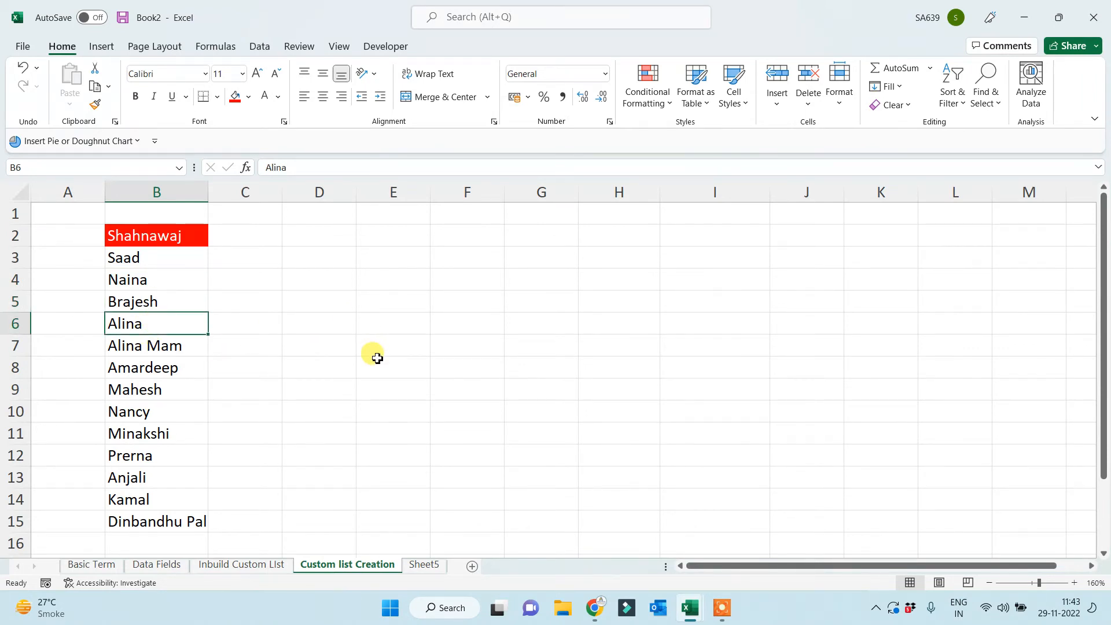
{"action": "left_click", "coordinate": [136, 232]}
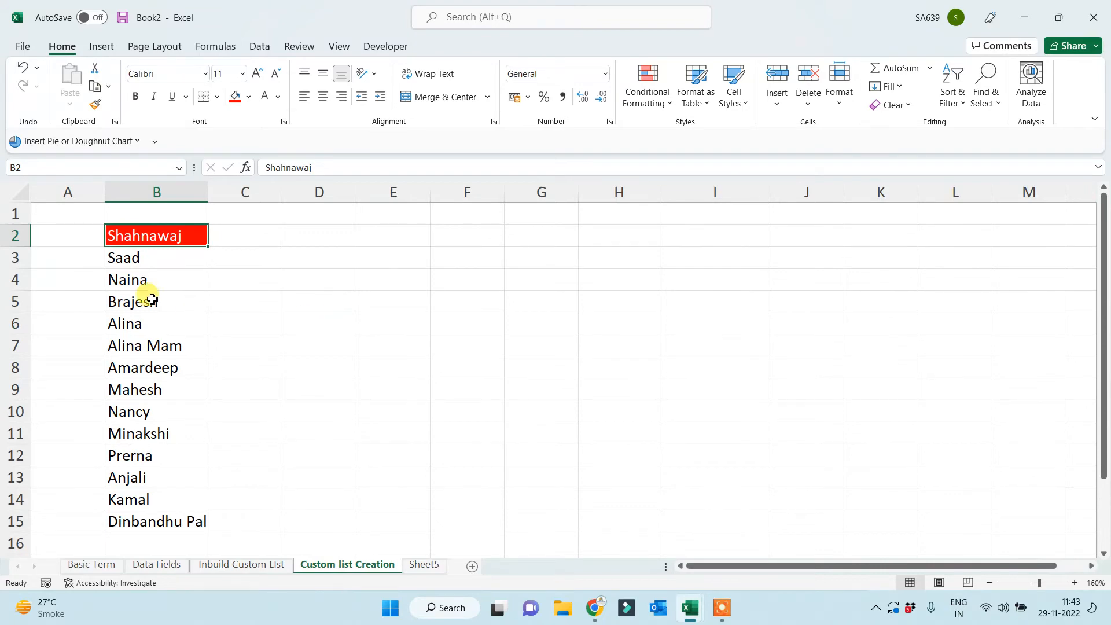
{"action": "left_click_drag", "start_coordinate": [176, 231], "coordinate": [154, 521]}
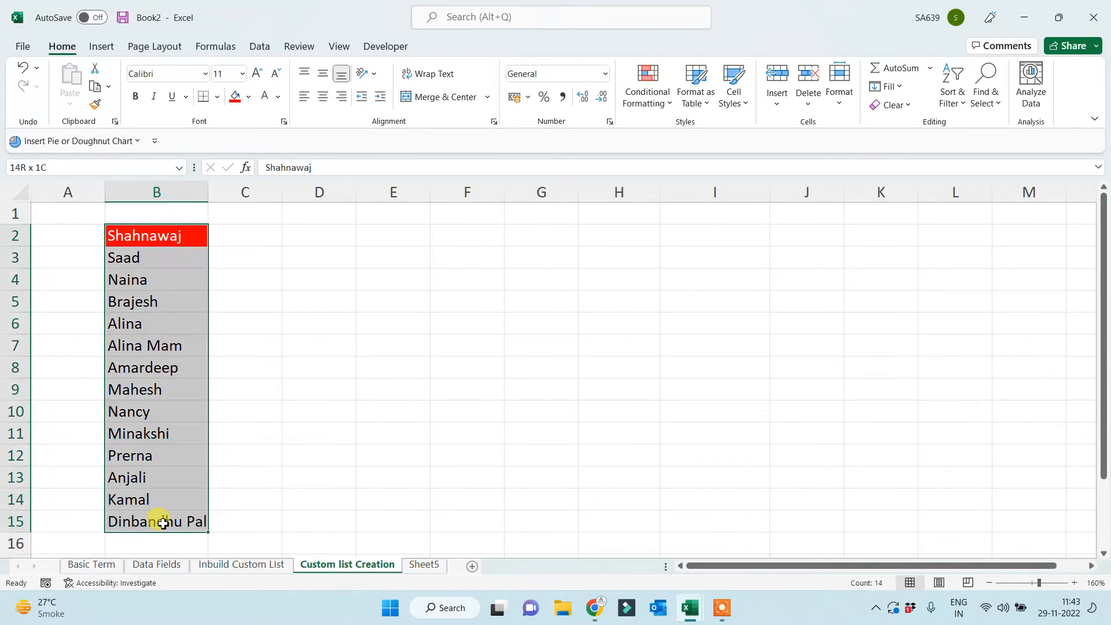
{"action": "left_click", "coordinate": [324, 431]}
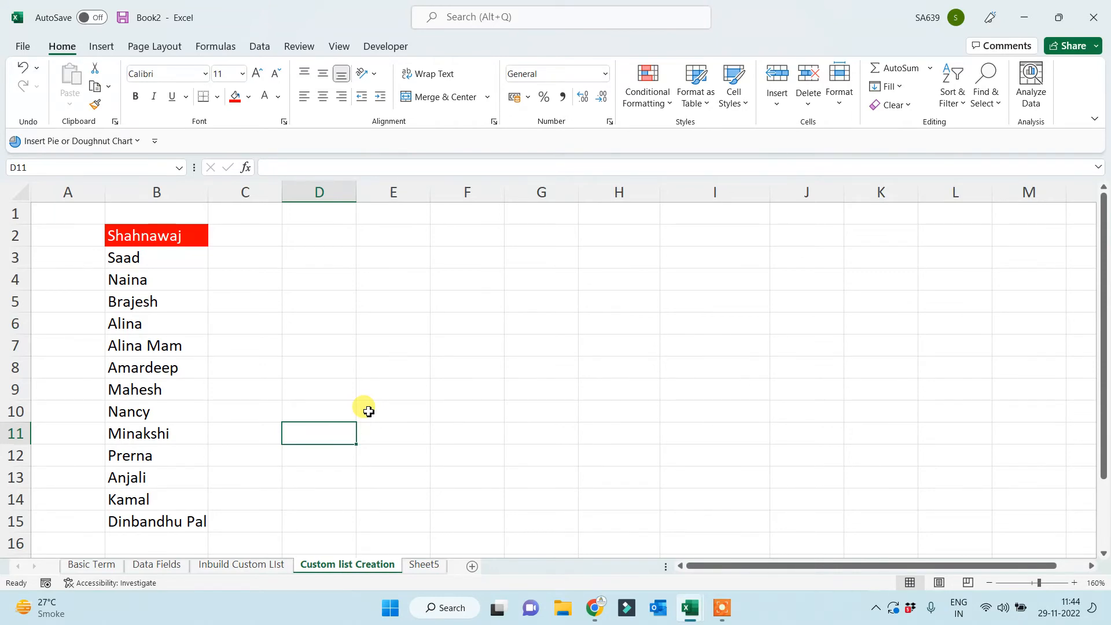
Enter 'apple' in C2 and fill the brand series down to C13.
{"action": "left_click", "coordinate": [239, 242]}
{"action": "type", "text": "apple"}
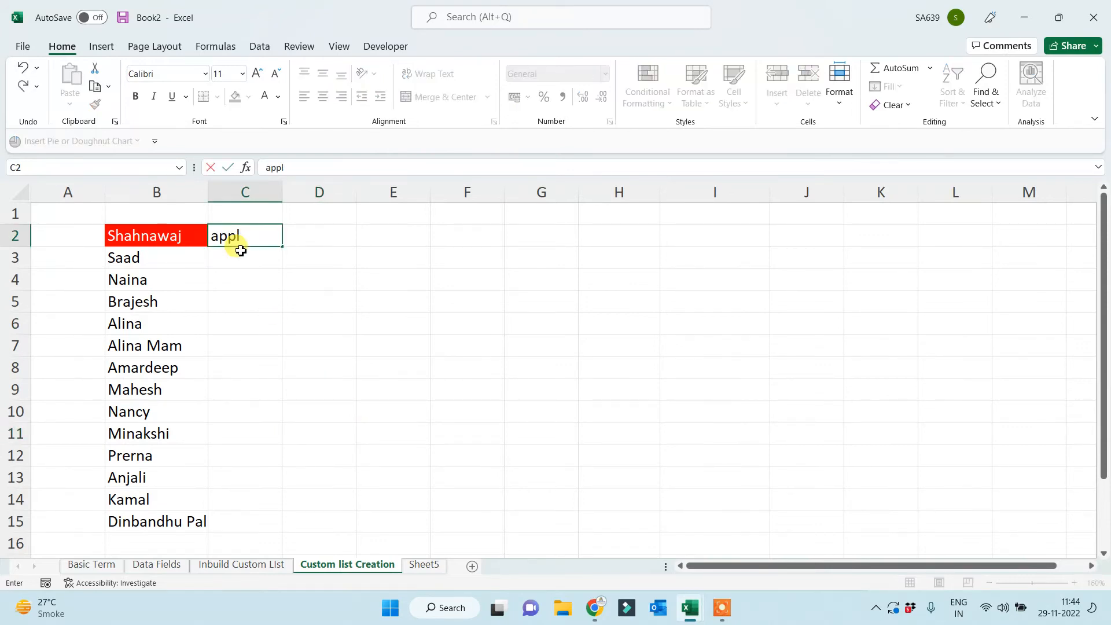
{"action": "left_click", "coordinate": [250, 276]}
{"action": "left_click", "coordinate": [257, 234]}
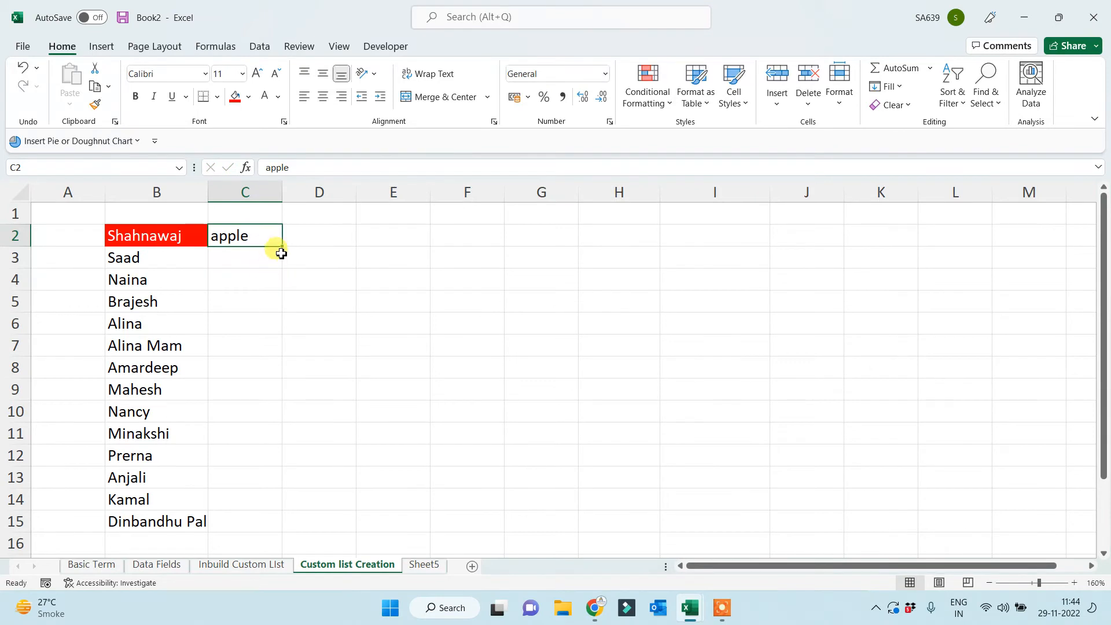
{"action": "left_click_drag", "start_coordinate": [282, 247], "coordinate": [246, 493]}
{"action": "left_click", "coordinate": [364, 441]}
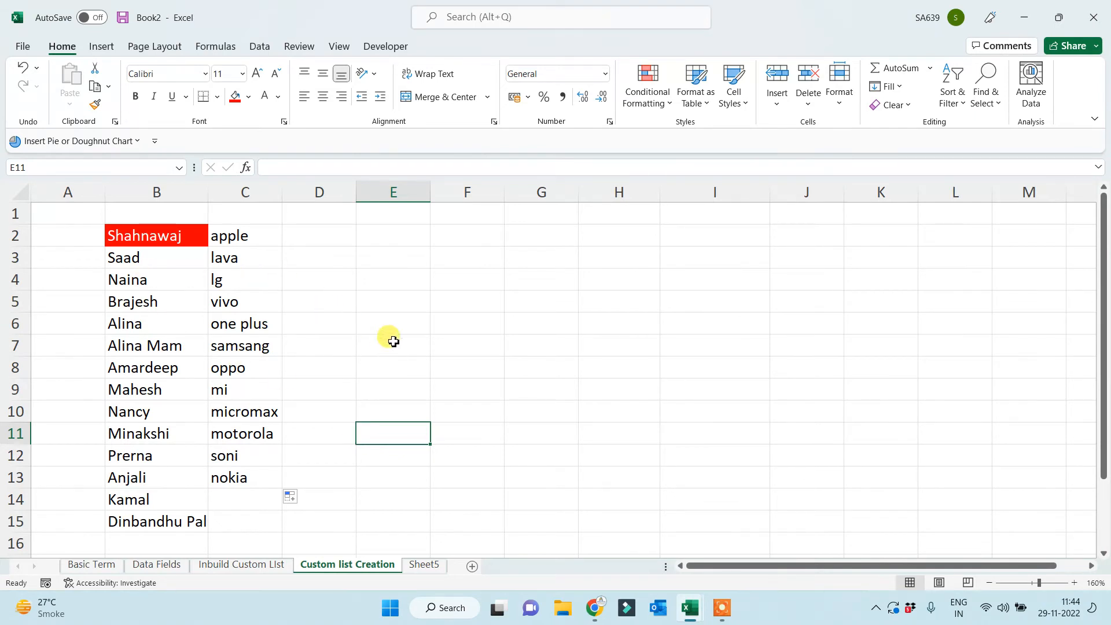
Reselect the filled brand list C2:C13.
{"action": "left_click", "coordinate": [305, 238]}
{"action": "left_click_drag", "start_coordinate": [255, 240], "coordinate": [245, 474]}
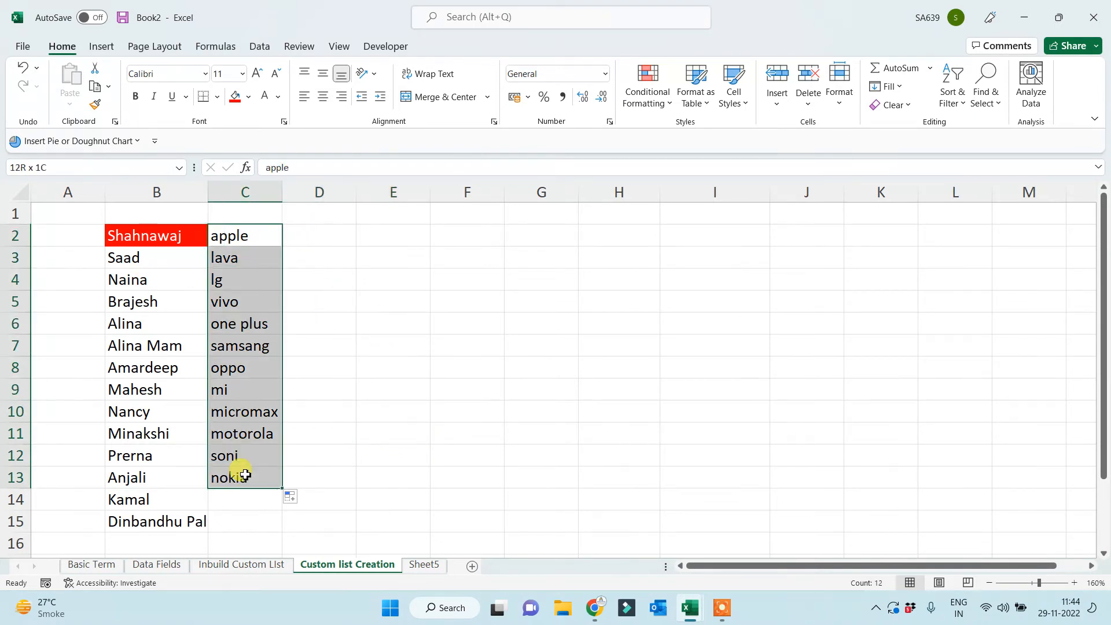
{"action": "left_click", "coordinate": [358, 415]}
{"action": "left_click", "coordinate": [299, 235]}
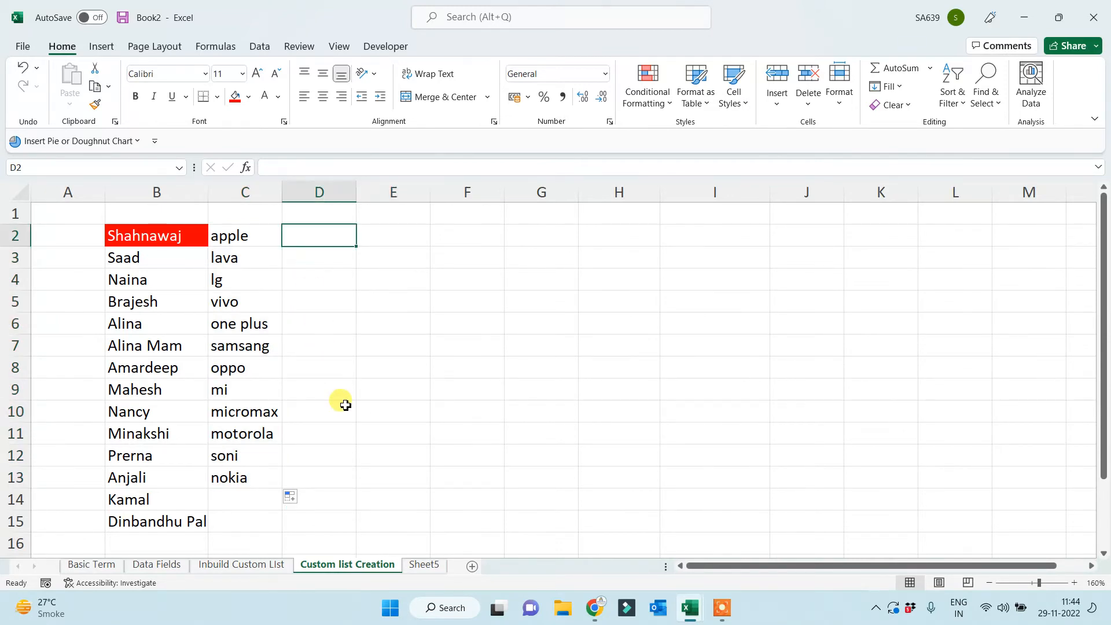
{"action": "left_click_drag", "start_coordinate": [235, 232], "coordinate": [238, 474]}
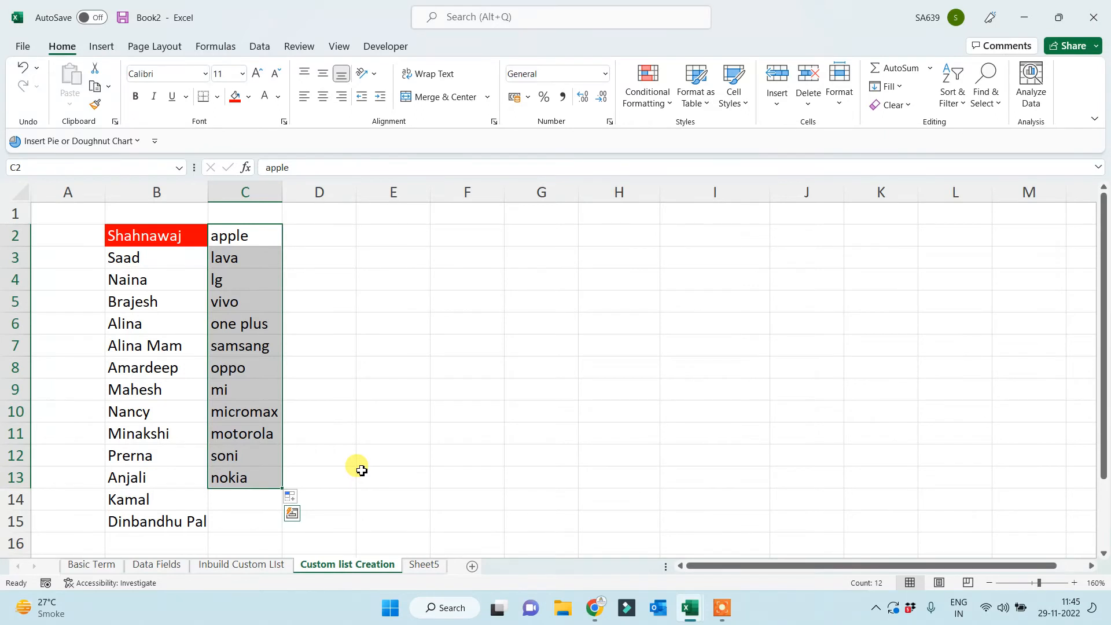
Replace 'city' with 'delhi' in D2 and fill the city series down column D.
{"action": "left_click", "coordinate": [312, 241]}
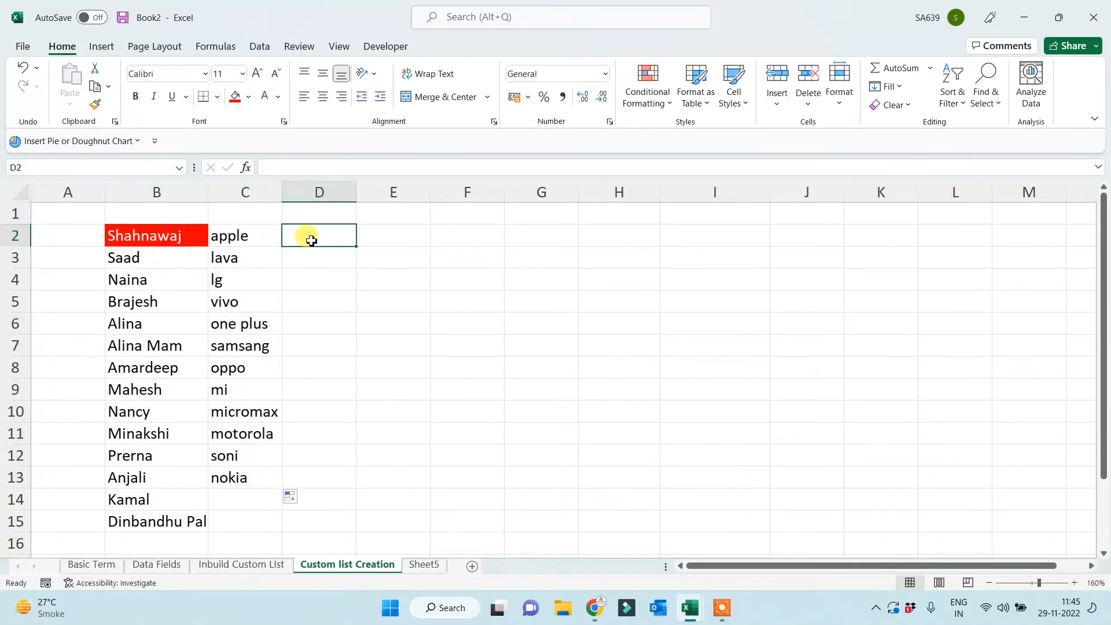
{"action": "type", "text": "city"}
{"action": "left_click", "coordinate": [323, 301]}
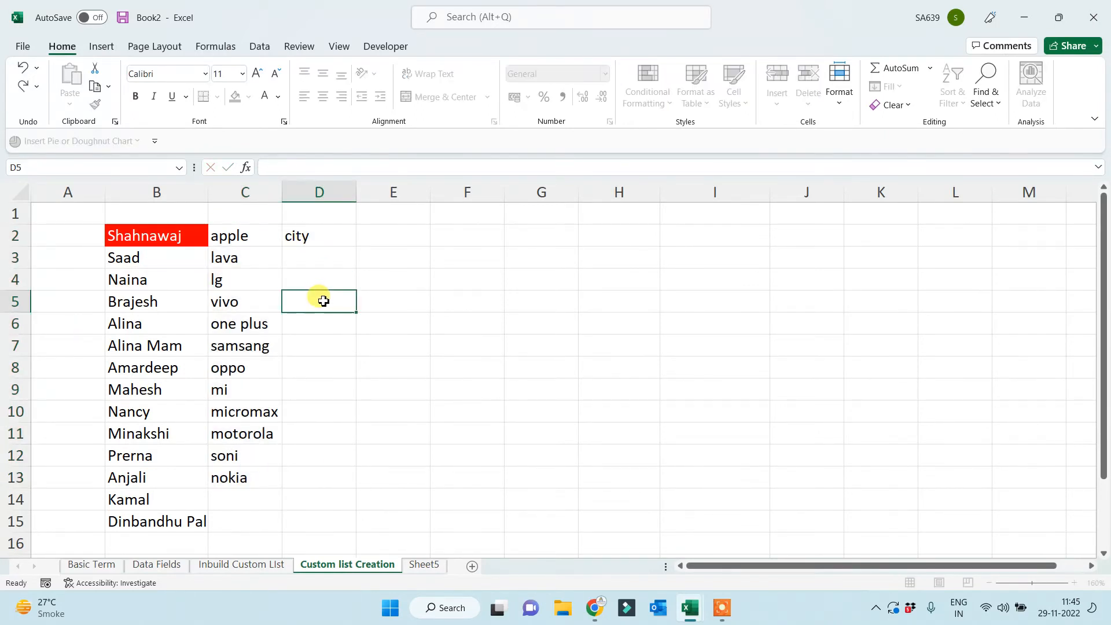
{"action": "left_click", "coordinate": [324, 235]}
{"action": "left_click", "coordinate": [332, 260]}
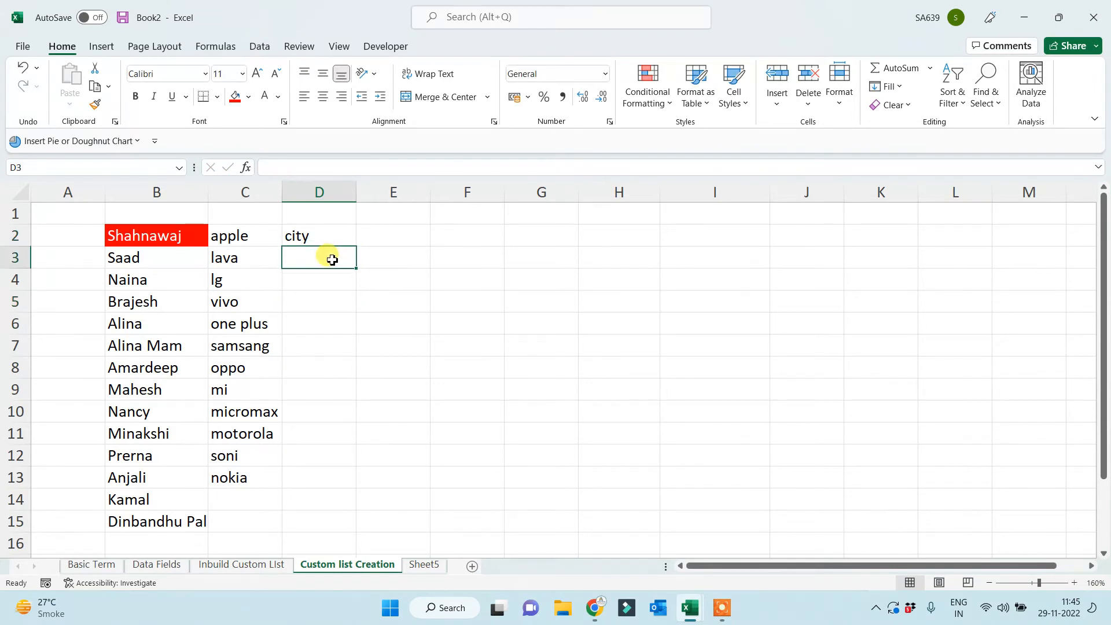
{"action": "key", "text": "Up"}
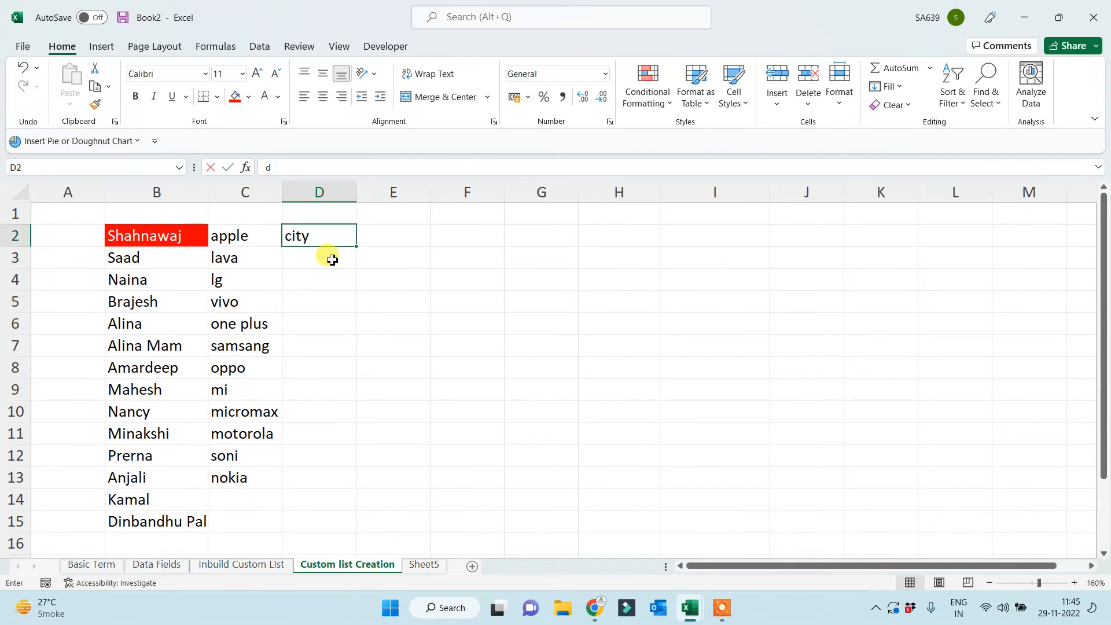
{"action": "type", "text": "delhi"}
{"action": "key", "text": "Return"}
{"action": "left_click", "coordinate": [335, 230]}
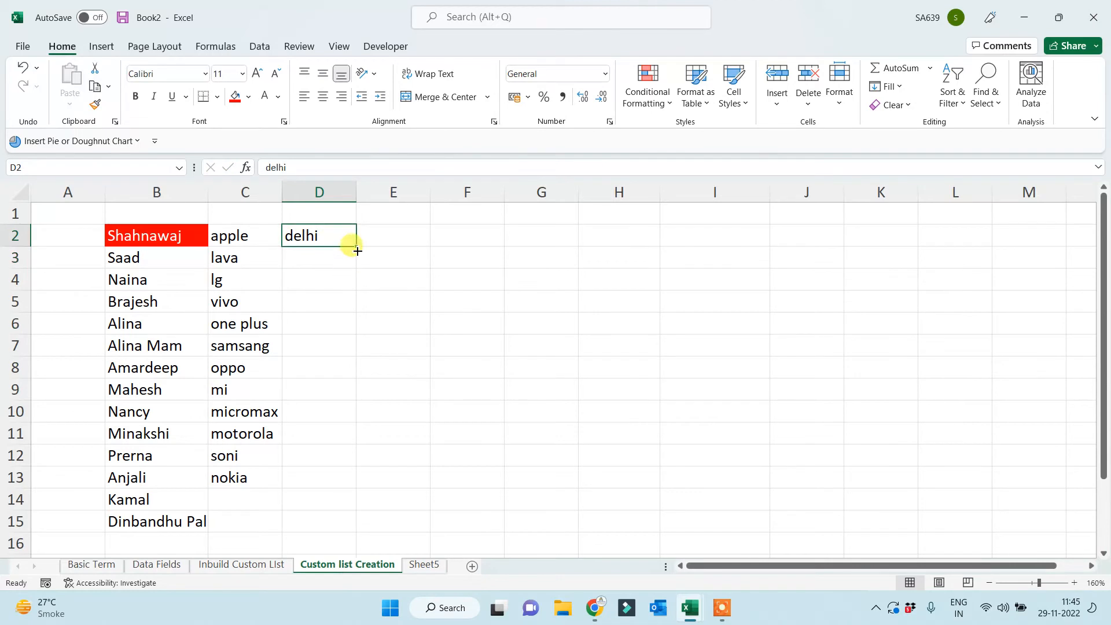
{"action": "left_click_drag", "start_coordinate": [355, 246], "coordinate": [304, 492]}
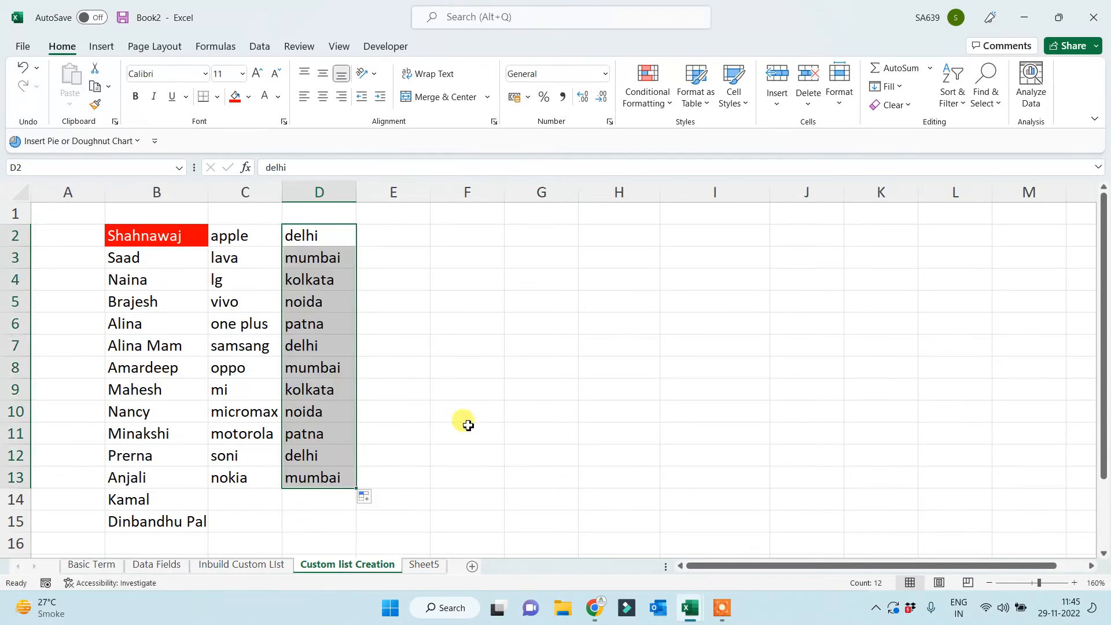
{"action": "left_click", "coordinate": [470, 419]}
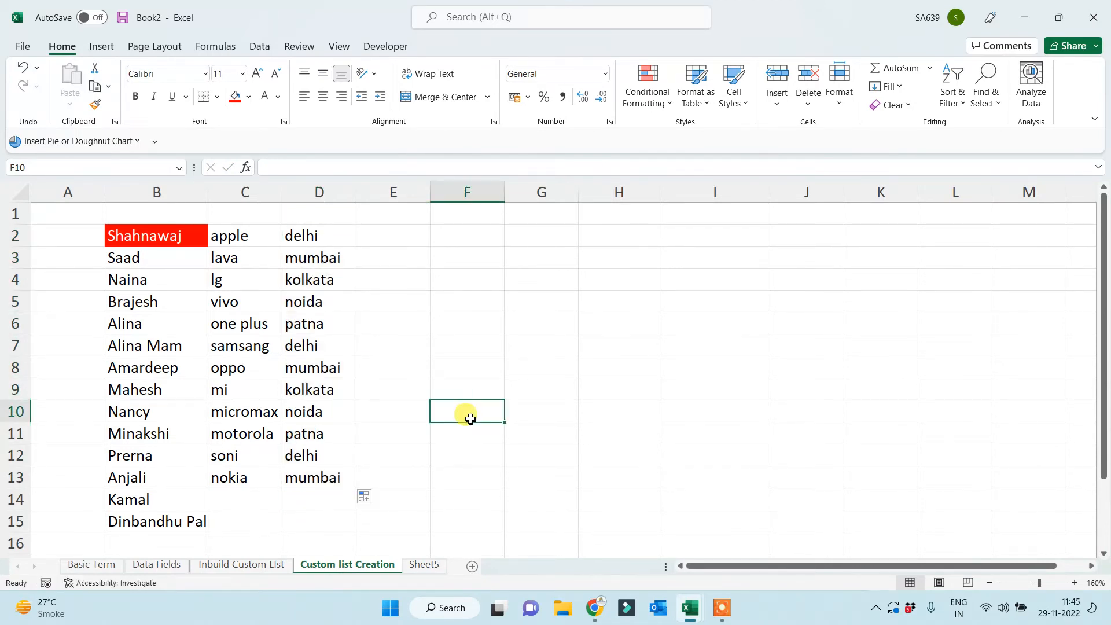
Enter 'india' in E2 and fill the country series down to row 12.
{"action": "left_click", "coordinate": [365, 241]}
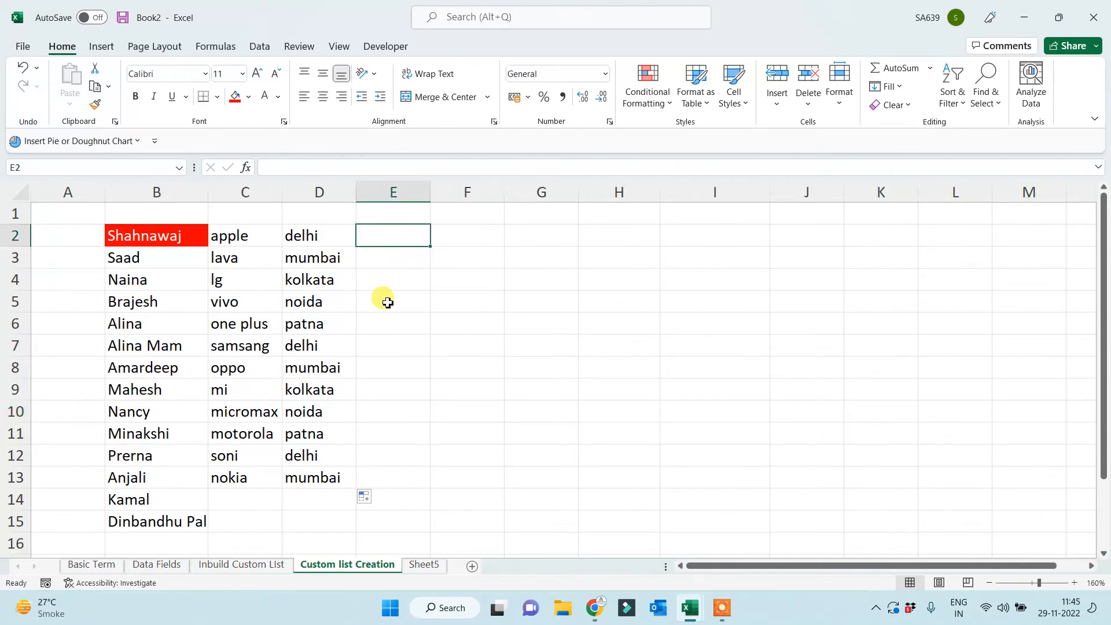
{"action": "type", "text": "india"}
{"action": "left_click", "coordinate": [386, 301]}
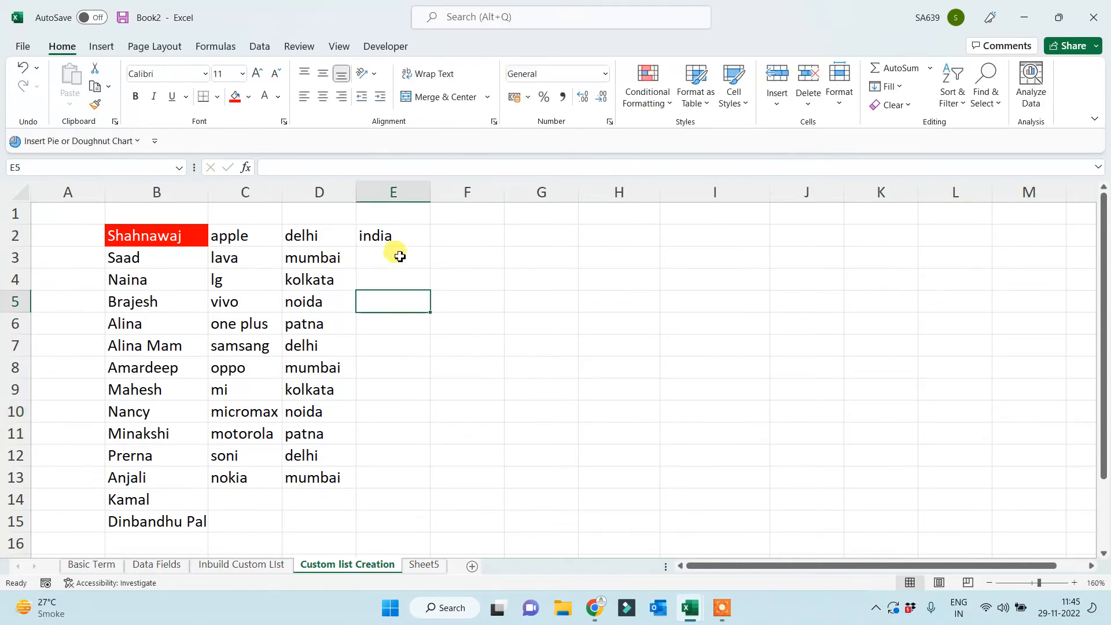
{"action": "left_click", "coordinate": [400, 242]}
{"action": "left_click_drag", "start_coordinate": [429, 246], "coordinate": [397, 468]}
{"action": "left_click", "coordinate": [546, 405]}
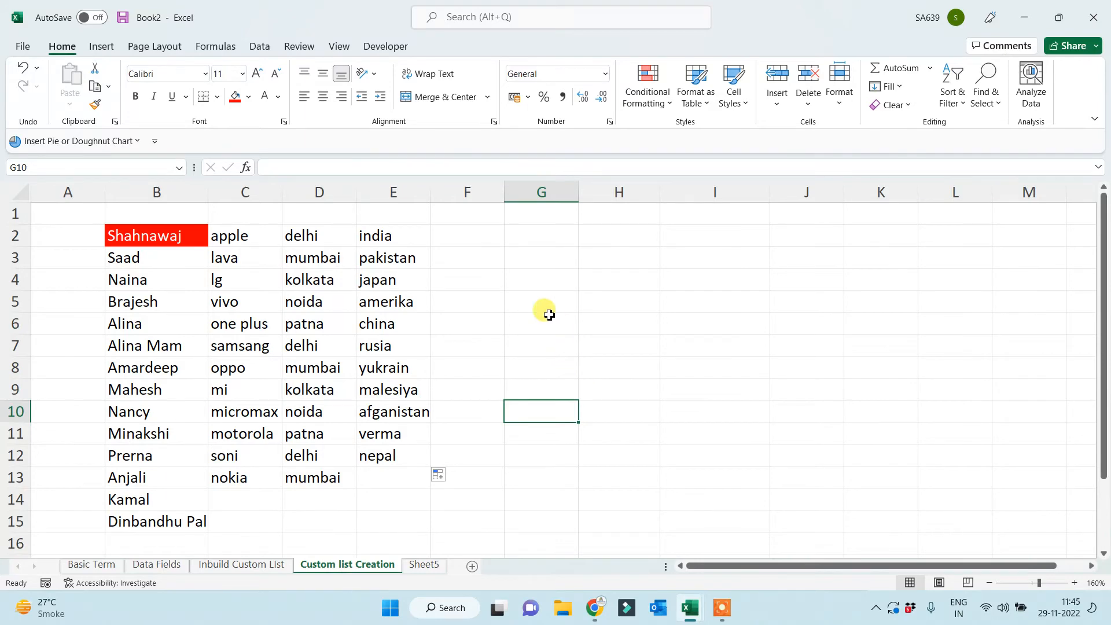
Select the demo lists in columns C to F.
{"action": "left_click", "coordinate": [312, 238]}
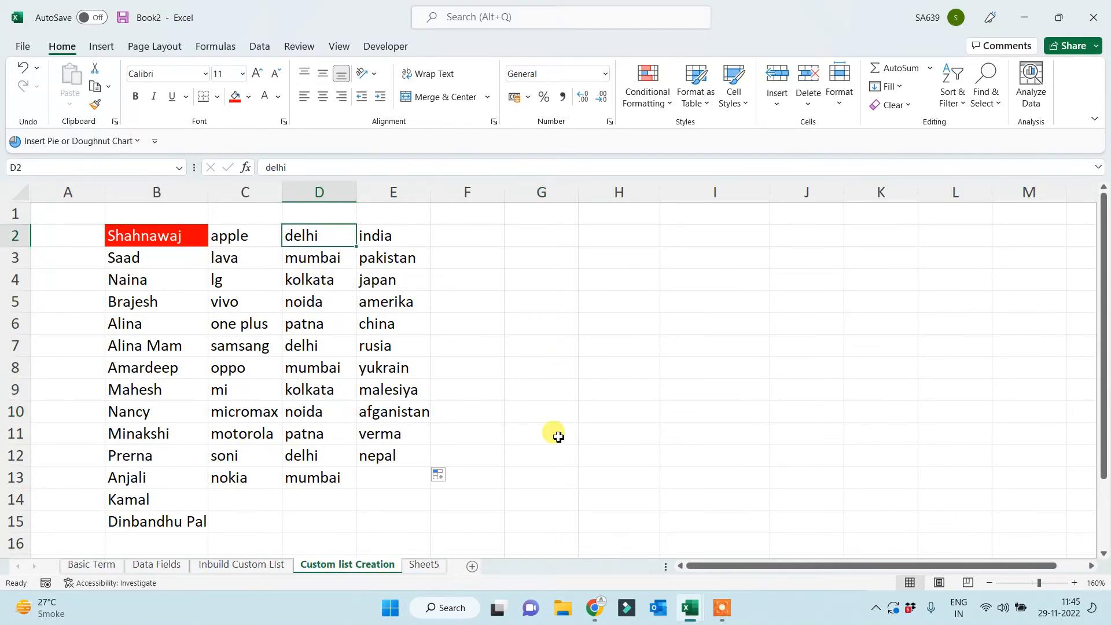
{"action": "left_click", "coordinate": [656, 406]}
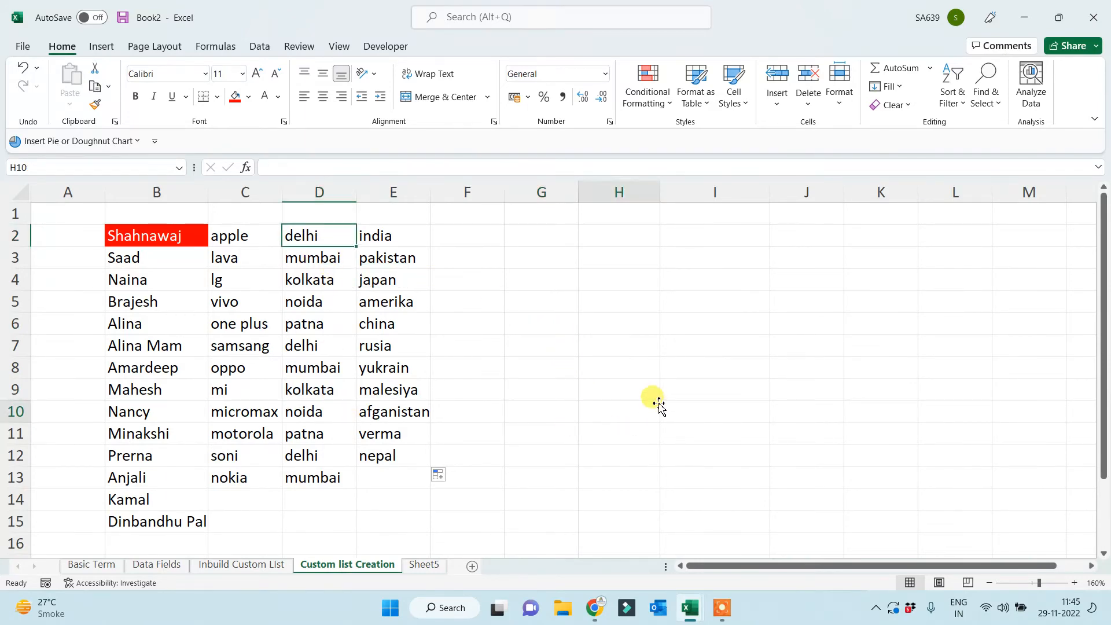
{"action": "left_click_drag", "start_coordinate": [240, 235], "coordinate": [462, 474]}
Delete the brand, city and country lists and enter '10 sec' in C1.
{"action": "key", "text": "Delete"}
{"action": "left_click", "coordinate": [332, 408]}
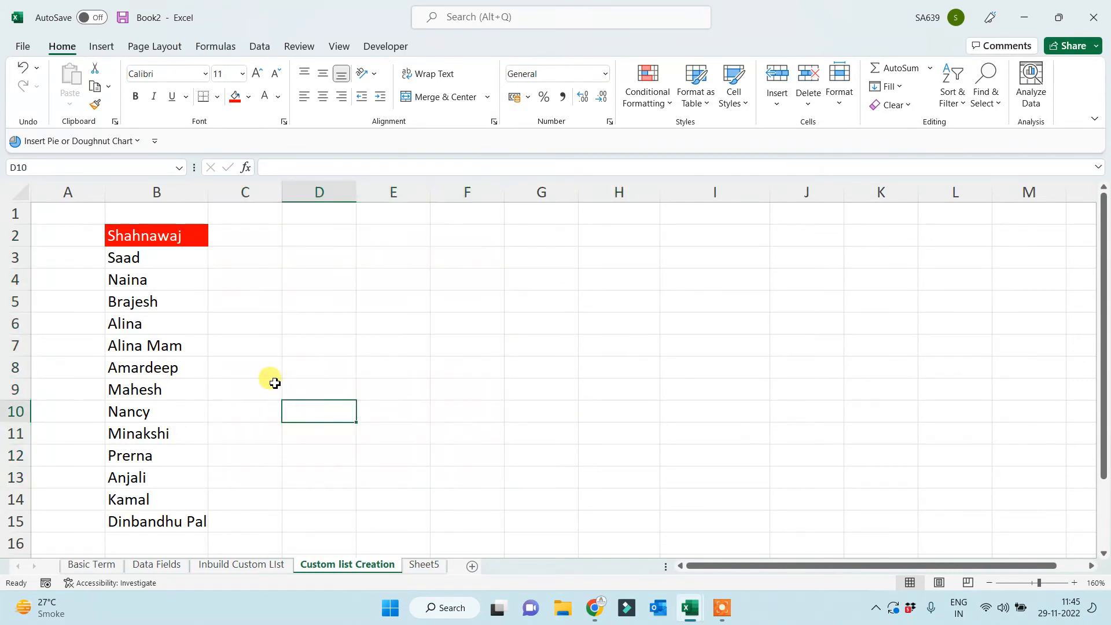
{"action": "left_click", "coordinate": [255, 213]}
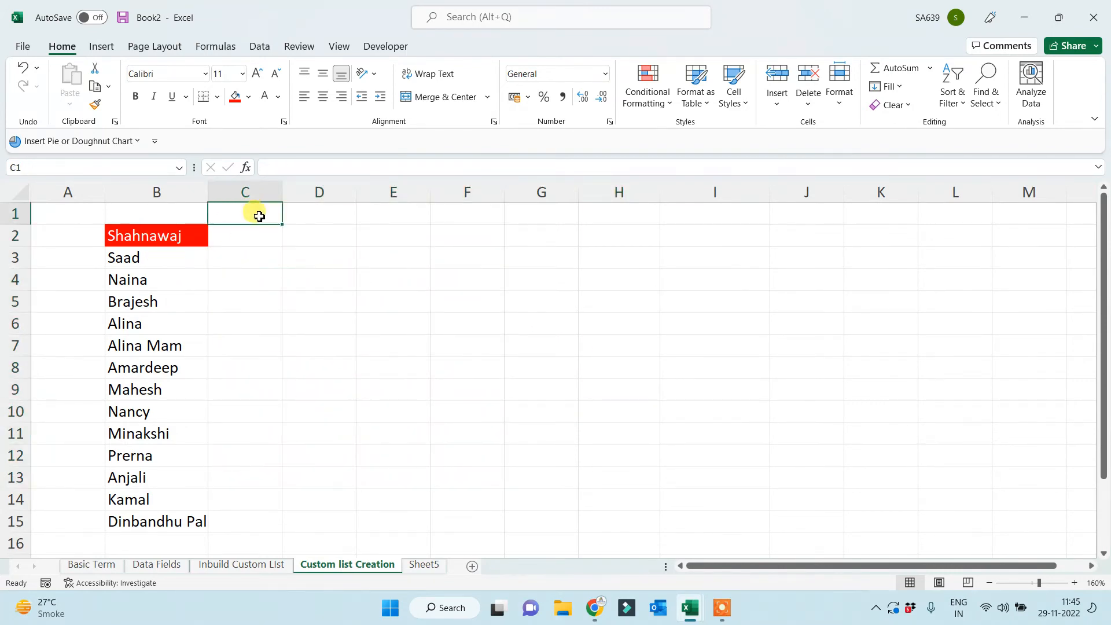
{"action": "type", "text": "10 sec"}
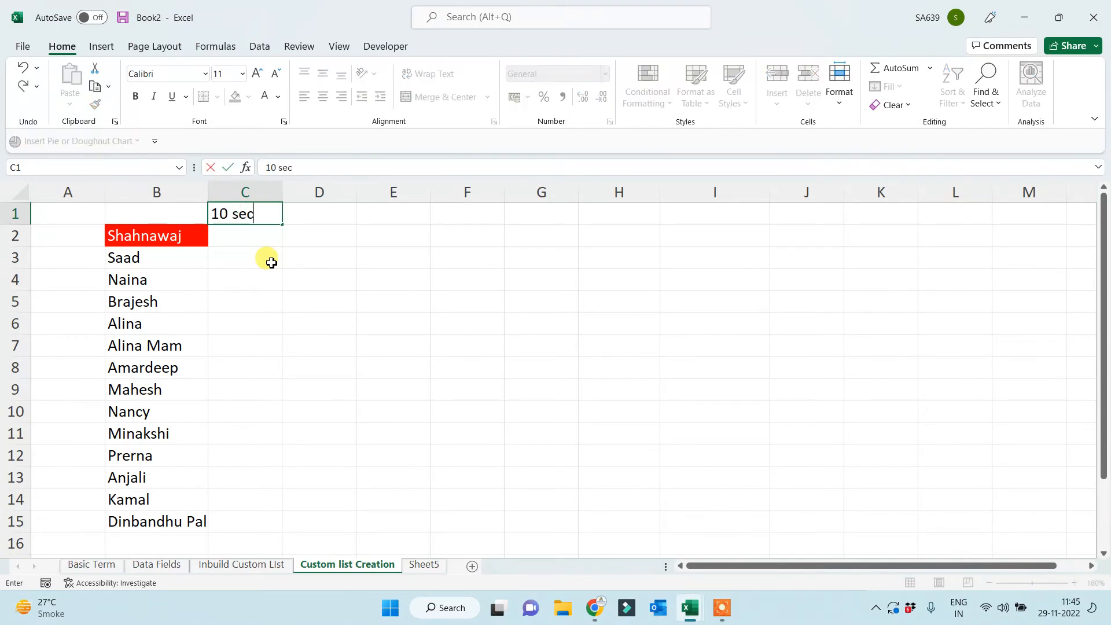
{"action": "left_click", "coordinate": [346, 346]}
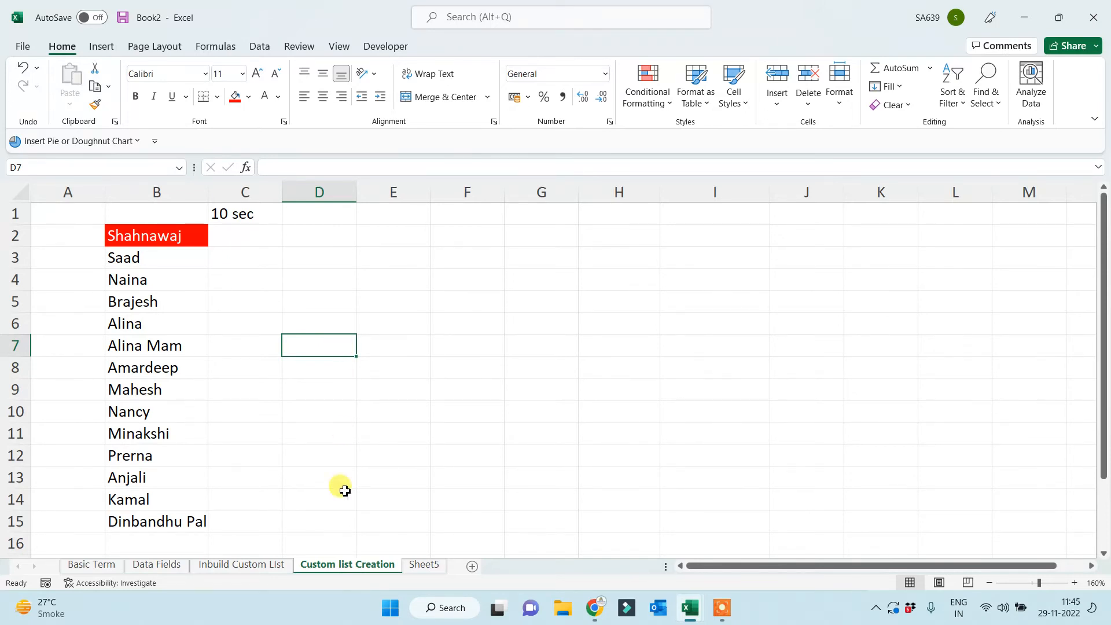
{"action": "left_click", "coordinate": [464, 231]}
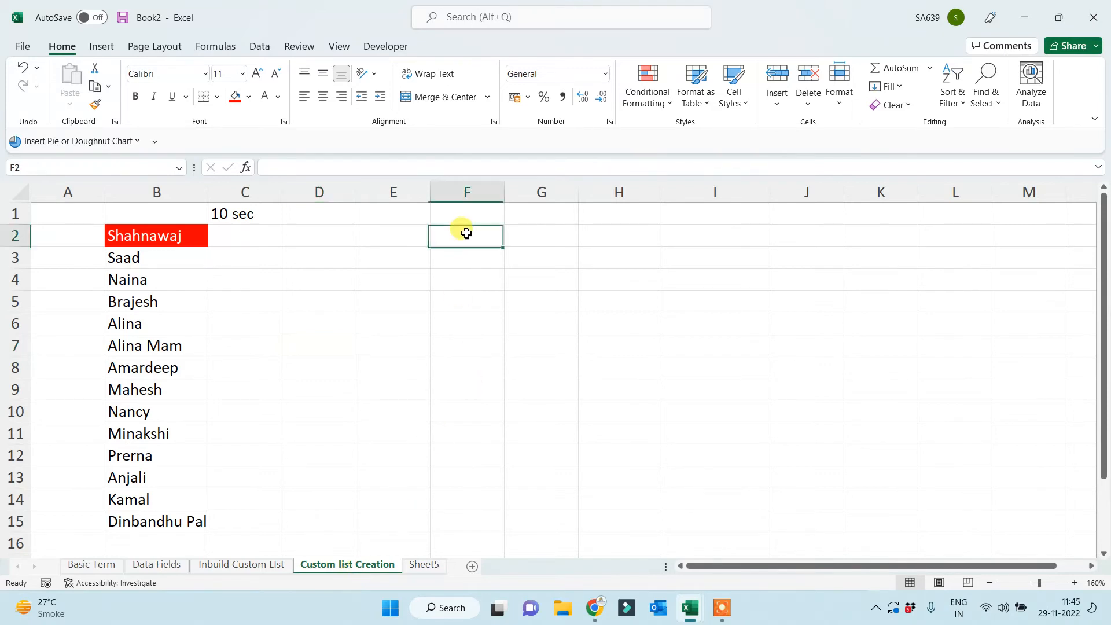
Insert the 'How to Create Custom List' picture from this device.
{"action": "left_click", "coordinate": [102, 47]}
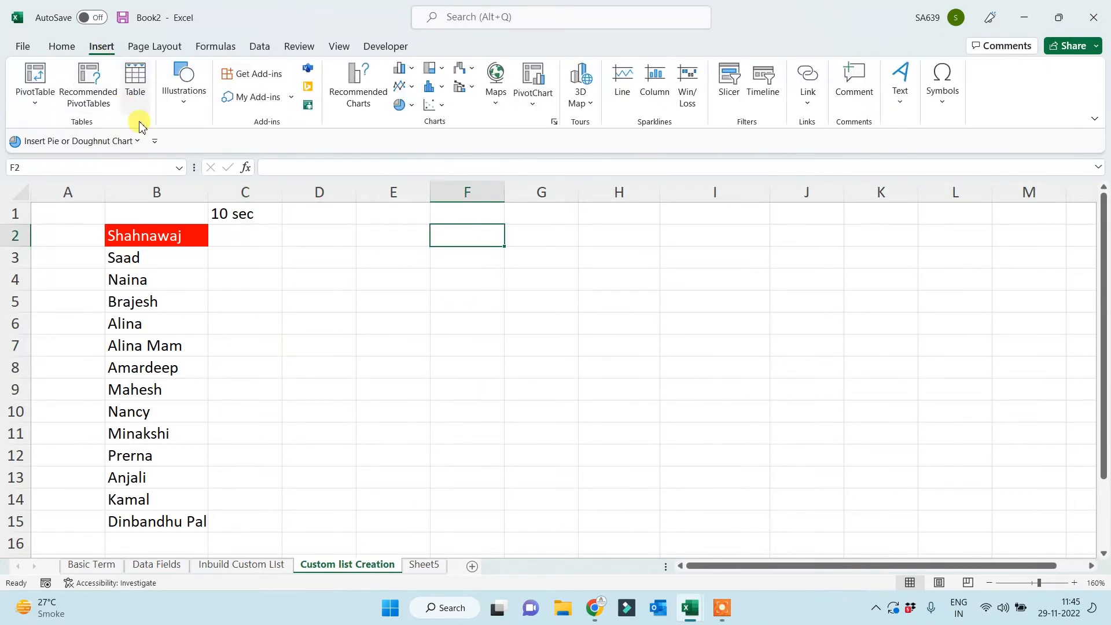
{"action": "left_click", "coordinate": [184, 86]}
{"action": "left_click", "coordinate": [178, 152]}
{"action": "left_click", "coordinate": [200, 220]}
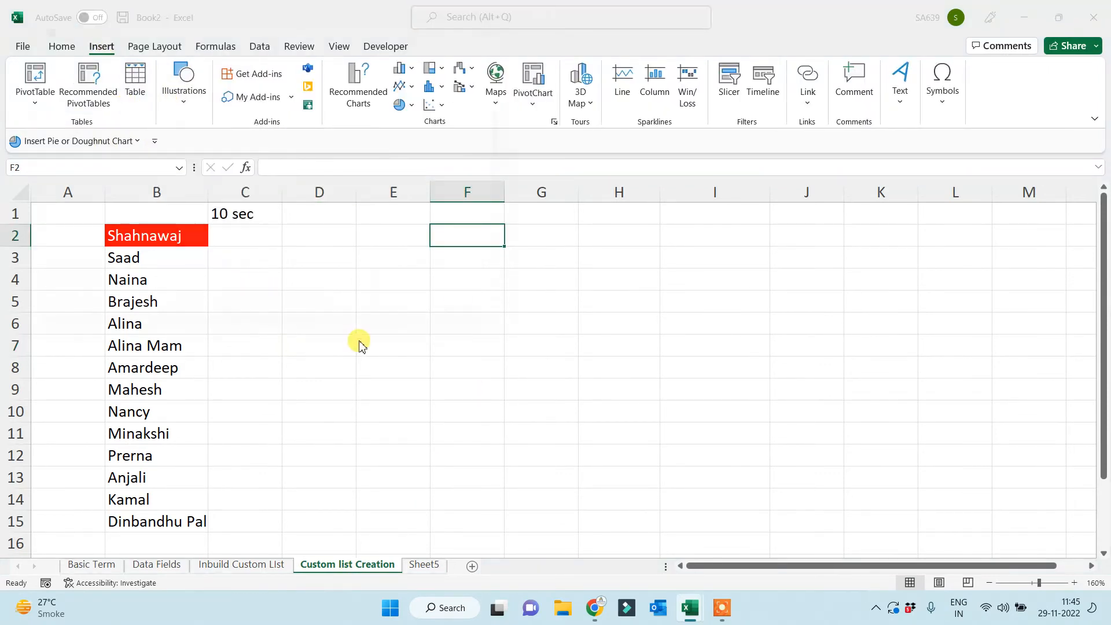
{"action": "left_click", "coordinate": [336, 139]}
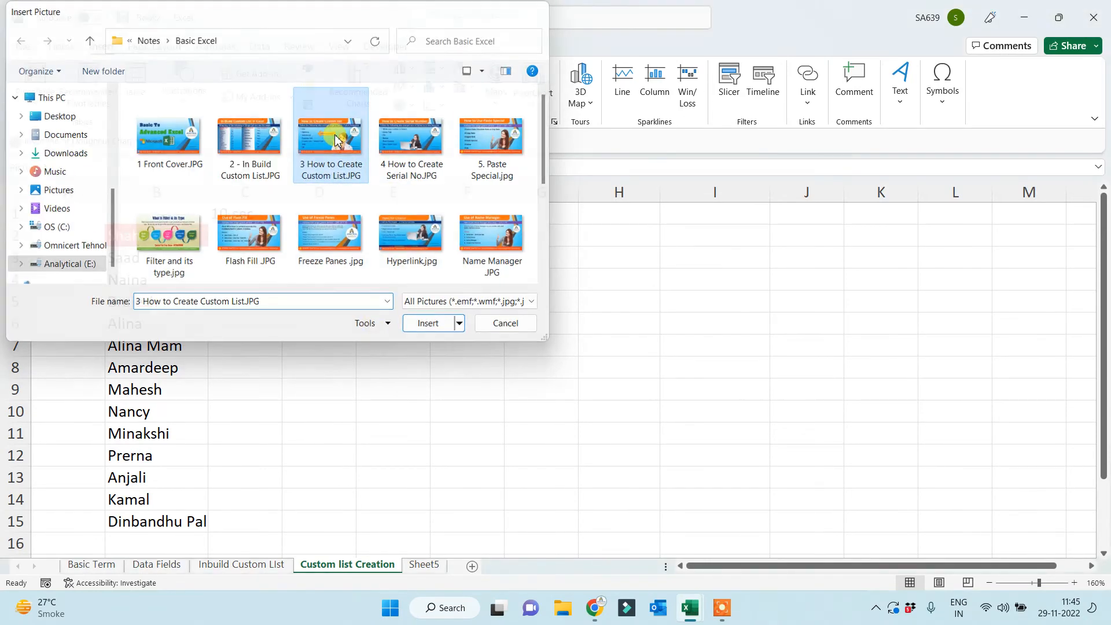
{"action": "double_click", "coordinate": [336, 139]}
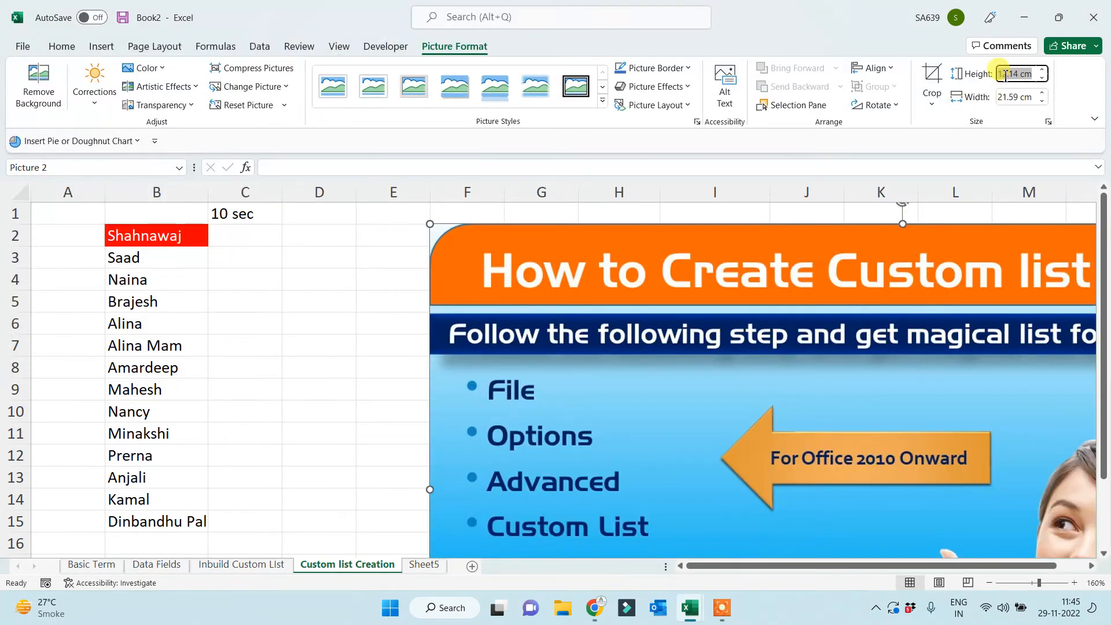
Set the picture height to 7 cm and move it beside the names list.
{"action": "type", "text": "7"}
{"action": "key", "text": "Return"}
{"action": "left_click_drag", "start_coordinate": [715, 379], "coordinate": [803, 371]}
{"action": "left_click", "coordinate": [422, 388]}
{"action": "left_click", "coordinate": [327, 259]}
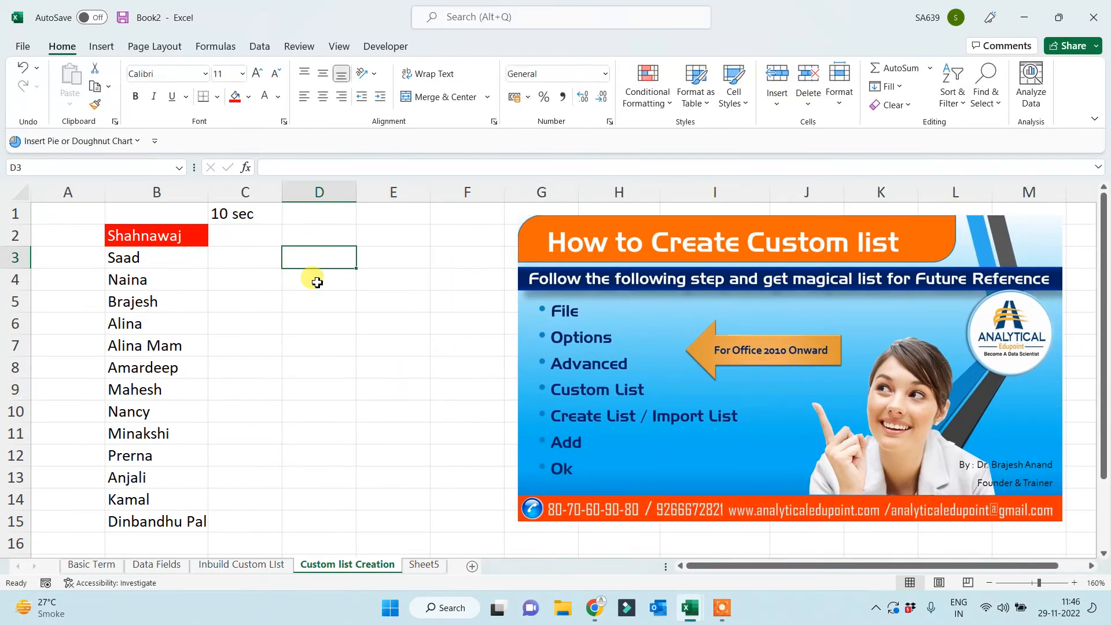
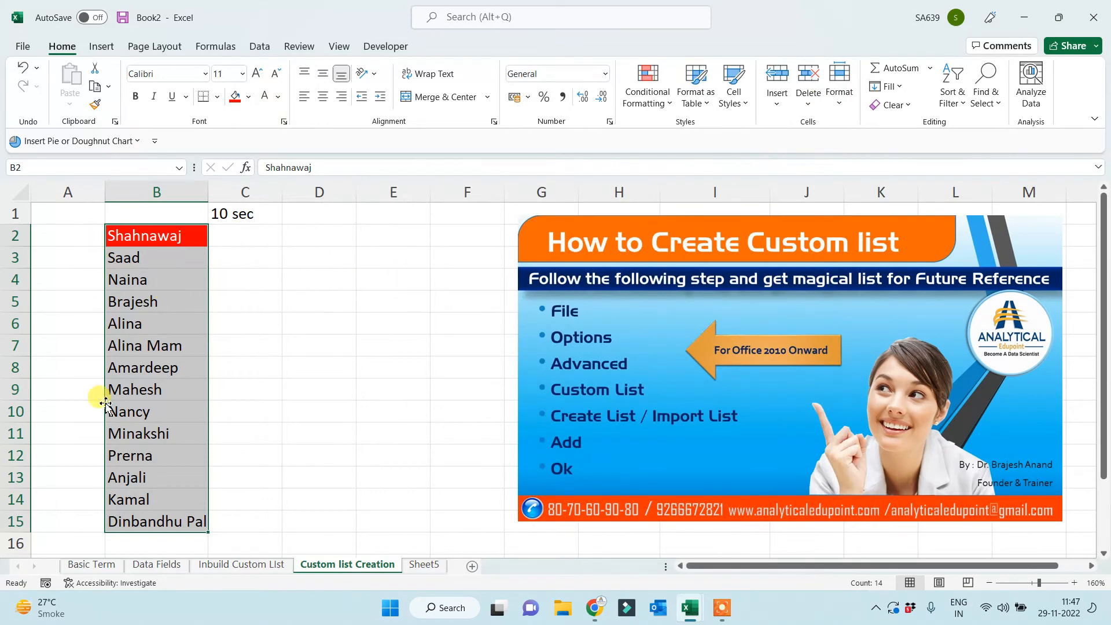
Import the 14 names in B2:B15 as a custom list through Excel Options > Advanced.
{"action": "left_click", "coordinate": [22, 46]}
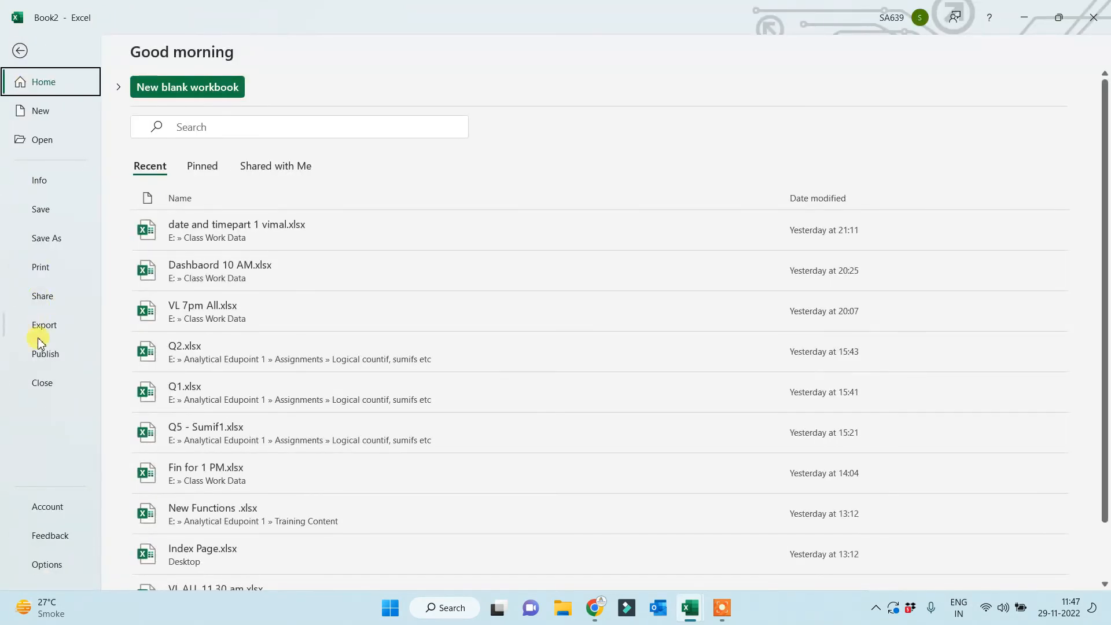
{"action": "left_click", "coordinate": [46, 565]}
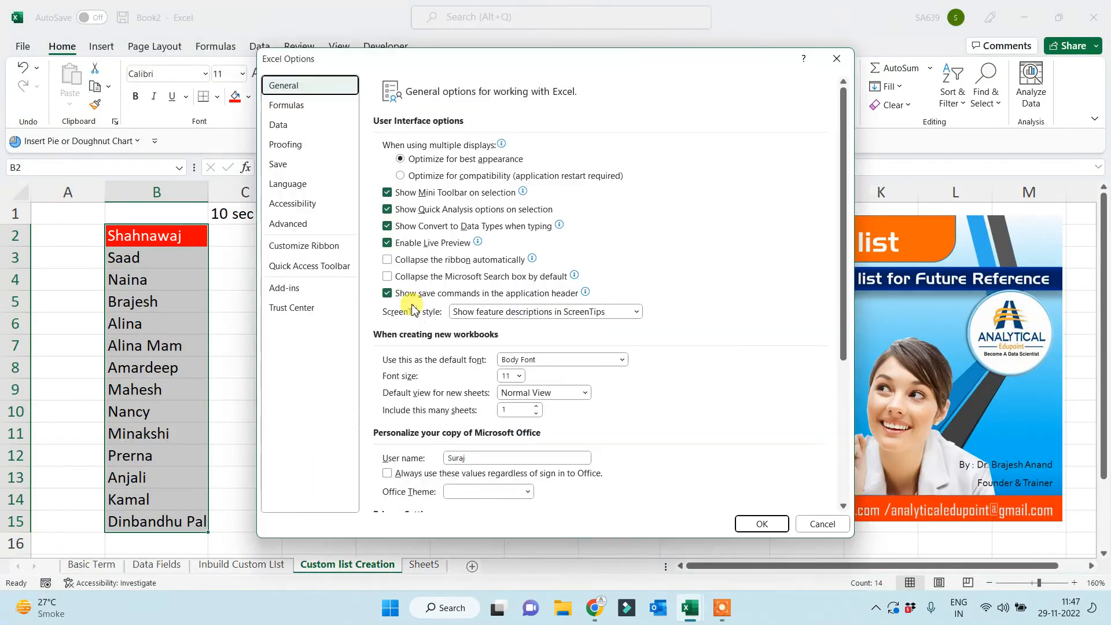
{"action": "left_click", "coordinate": [287, 223]}
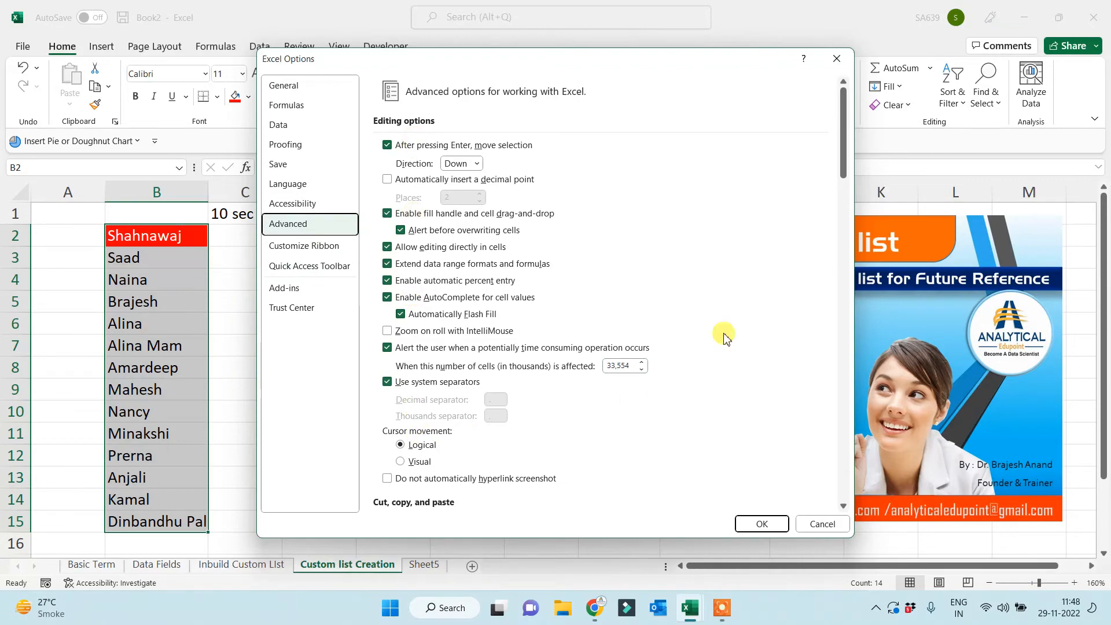
{"action": "left_click_drag", "start_coordinate": [842, 158], "coordinate": [842, 491]}
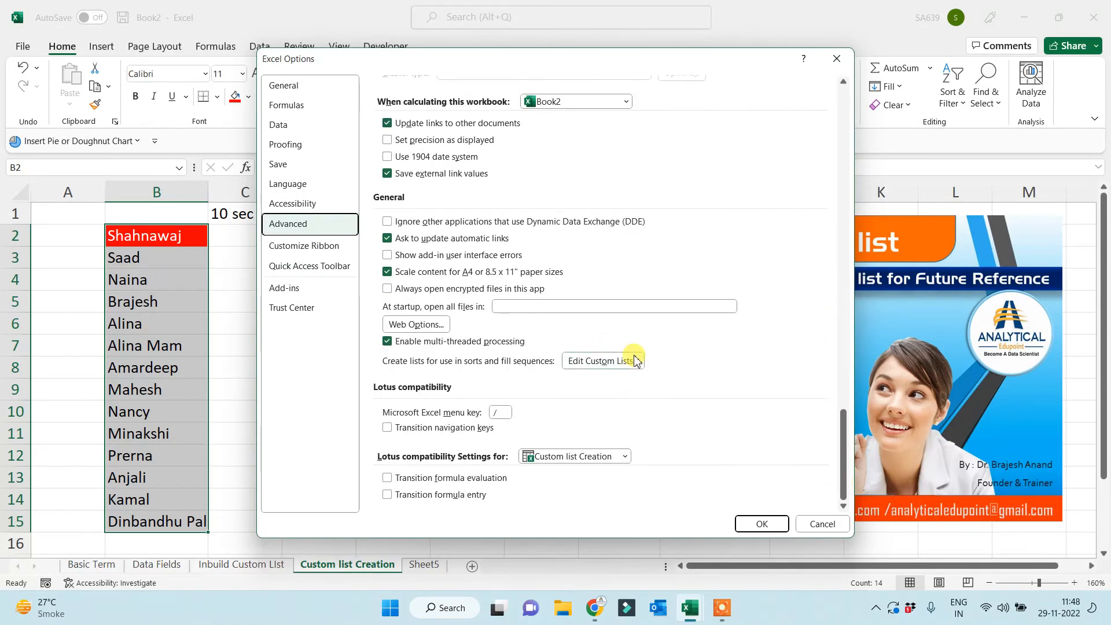
{"action": "left_click", "coordinate": [616, 363]}
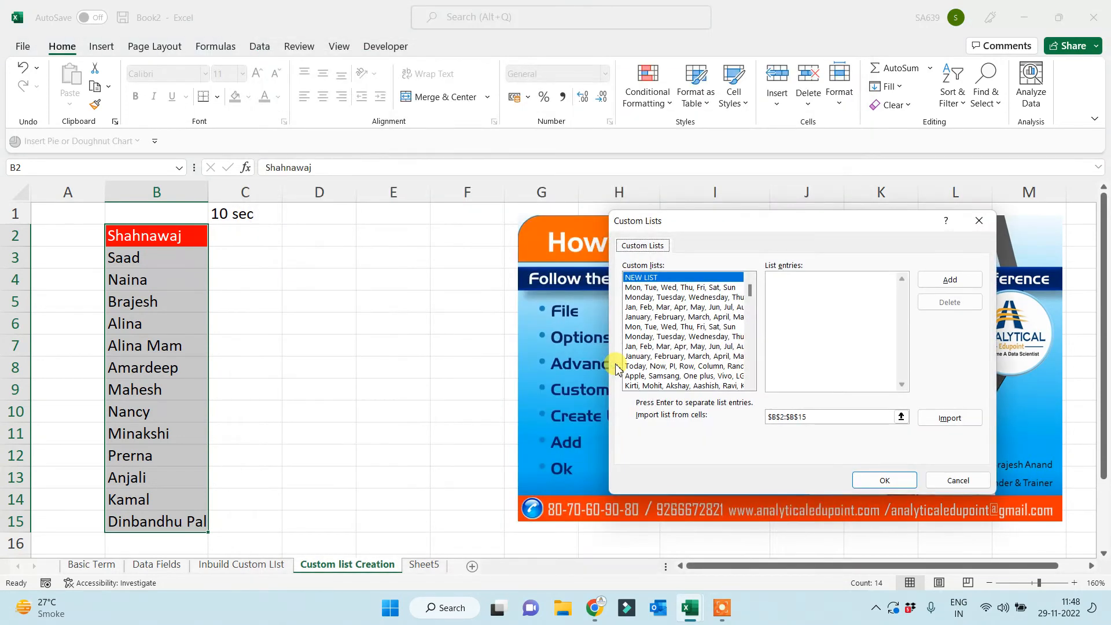
{"action": "left_click", "coordinate": [951, 420]}
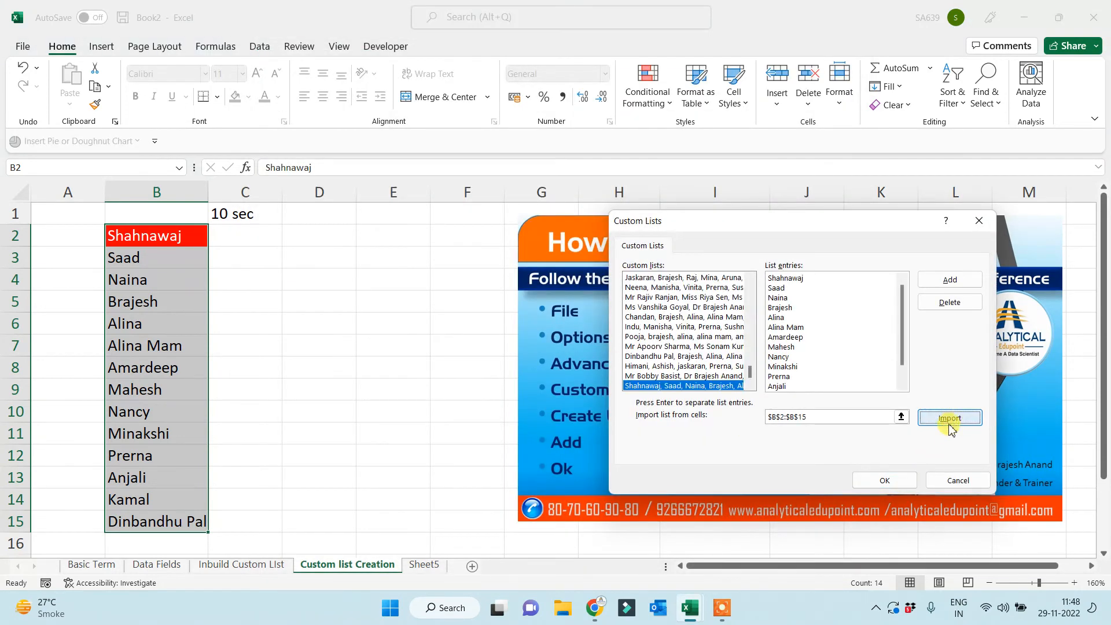
{"action": "left_click", "coordinate": [885, 482]}
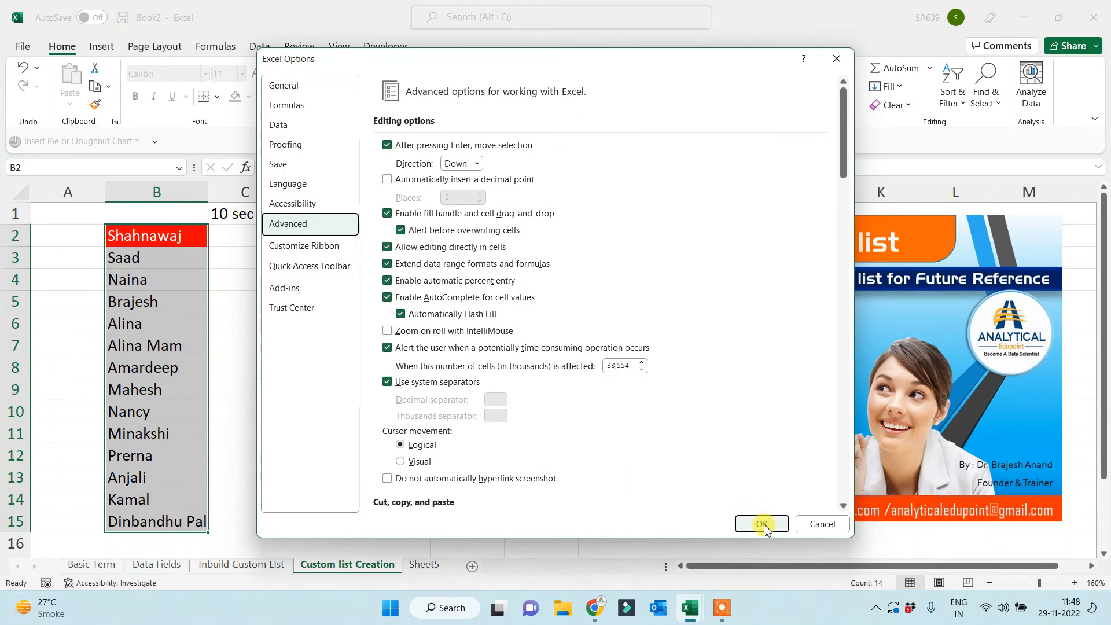
{"action": "key", "text": "Return"}
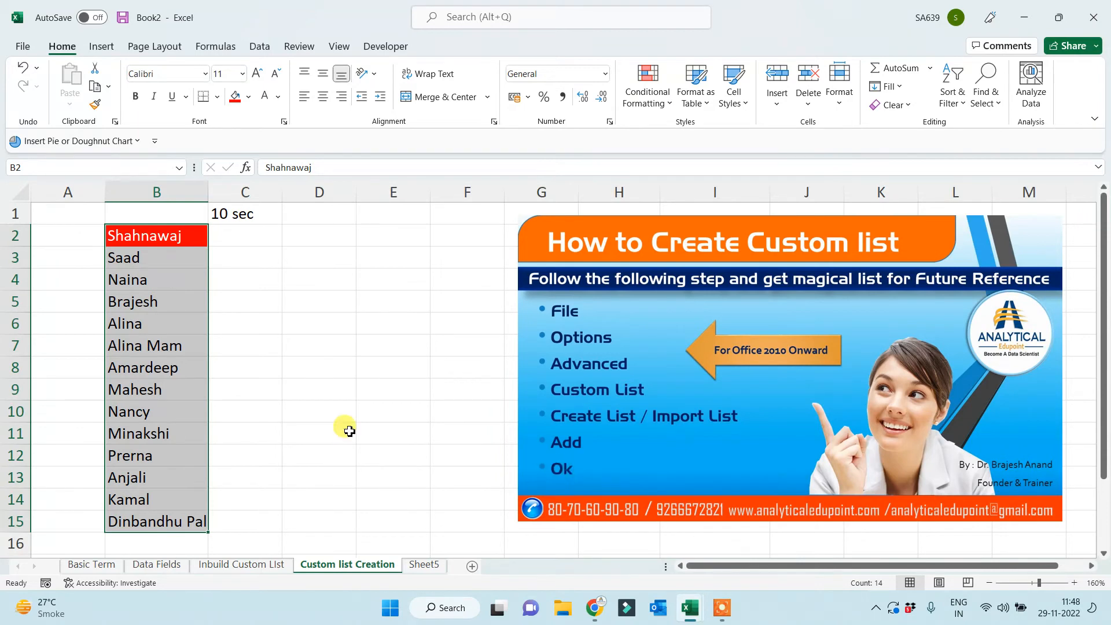
Enter Naina in D2 and autofill the custom name series down to D13.
{"action": "left_click", "coordinate": [307, 412]}
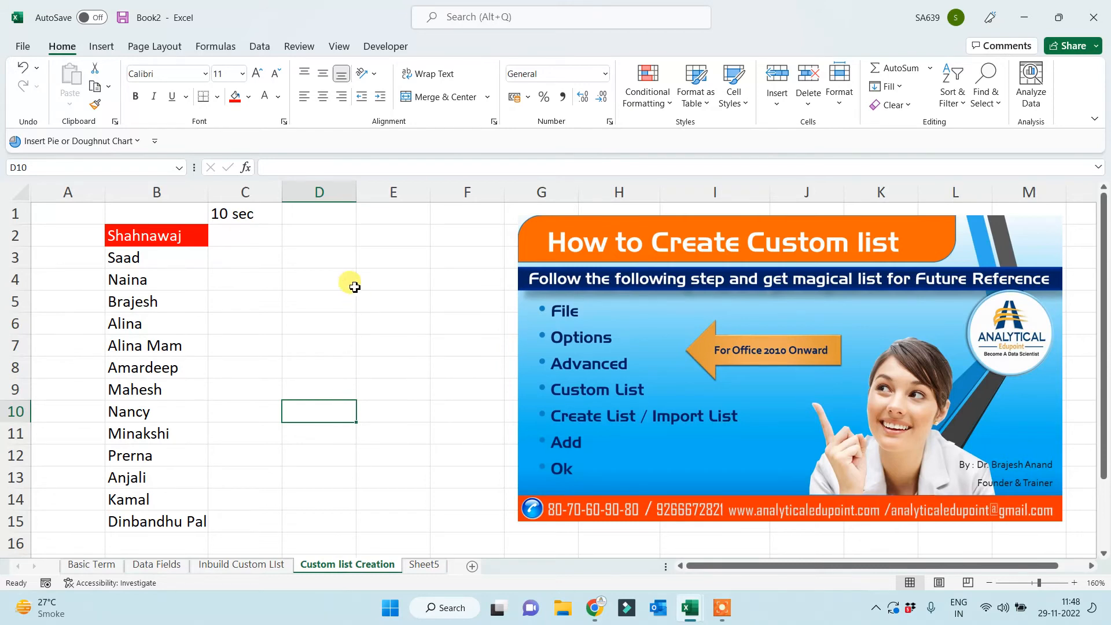
{"action": "left_click", "coordinate": [338, 253]}
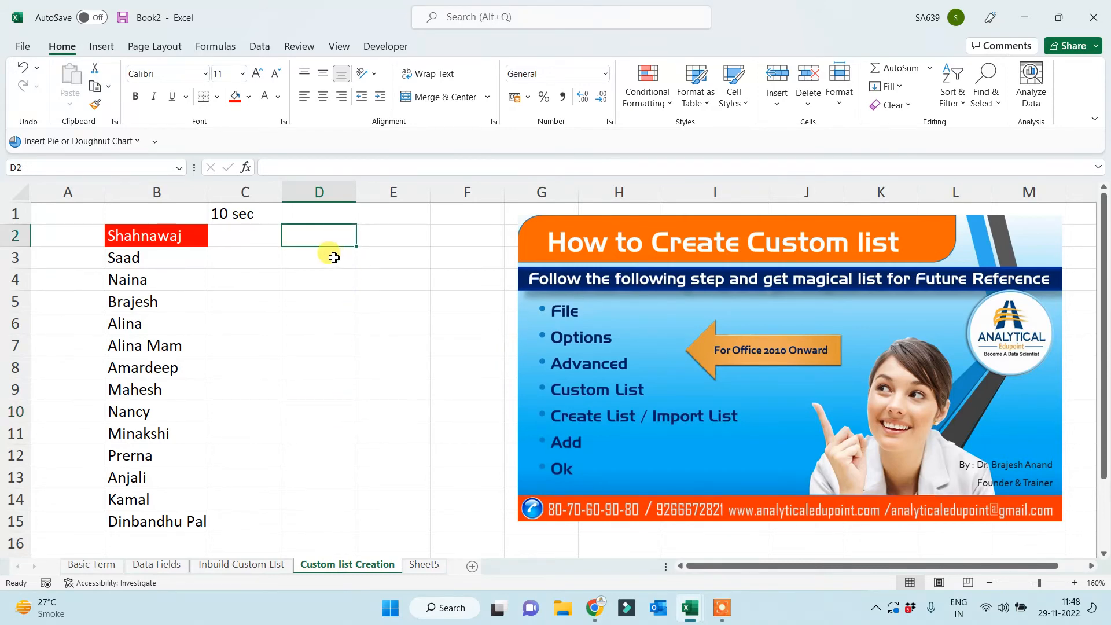
{"action": "type", "text": "Naina"}
{"action": "left_click", "coordinate": [322, 344]}
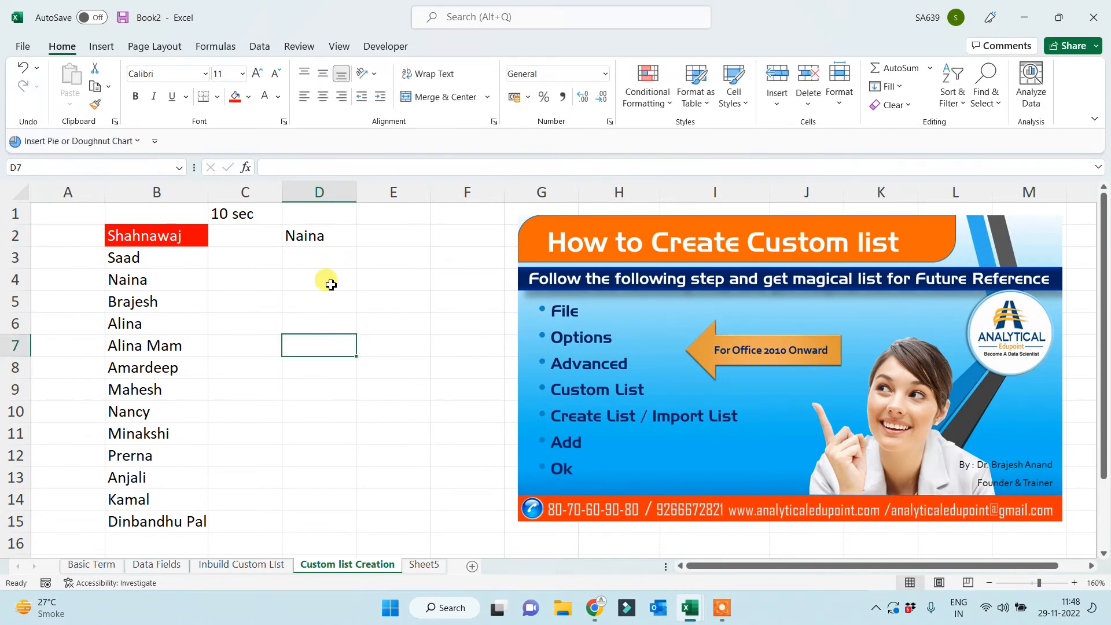
{"action": "left_click", "coordinate": [332, 255]}
{"action": "left_click", "coordinate": [341, 235]}
{"action": "left_click_drag", "start_coordinate": [356, 246], "coordinate": [327, 480]}
Enter Saad in E2 and autofill the custom name series down to E13.
{"action": "left_click", "coordinate": [405, 384]}
{"action": "left_click", "coordinate": [389, 238]}
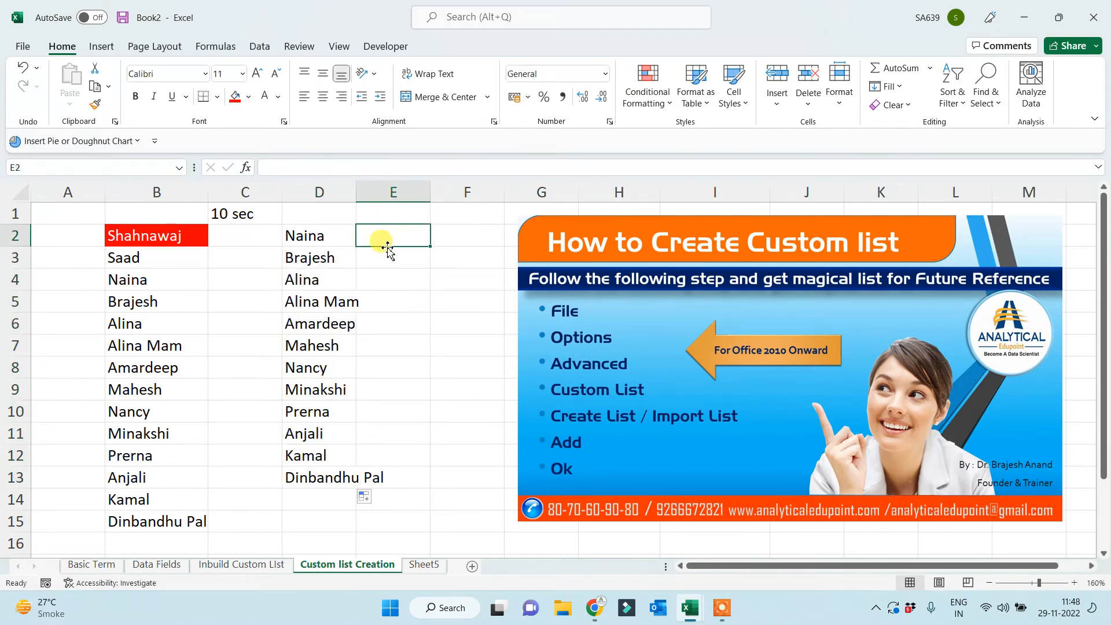
{"action": "type", "text": "Saa"}
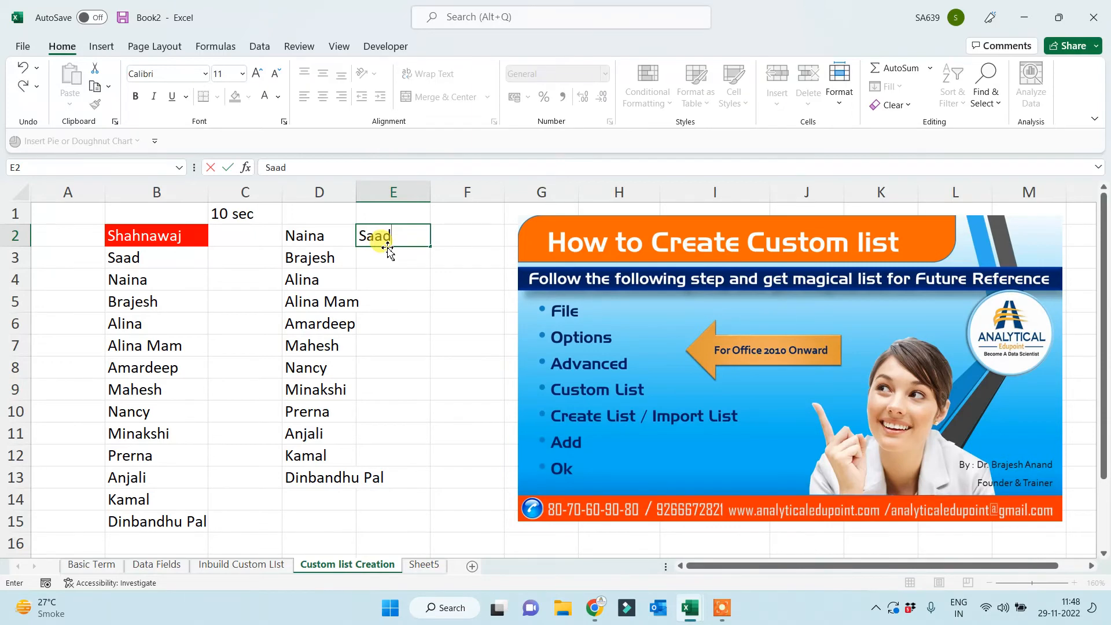
{"action": "type", "text": "d"}
{"action": "left_click", "coordinate": [379, 342]}
{"action": "left_click", "coordinate": [411, 233]}
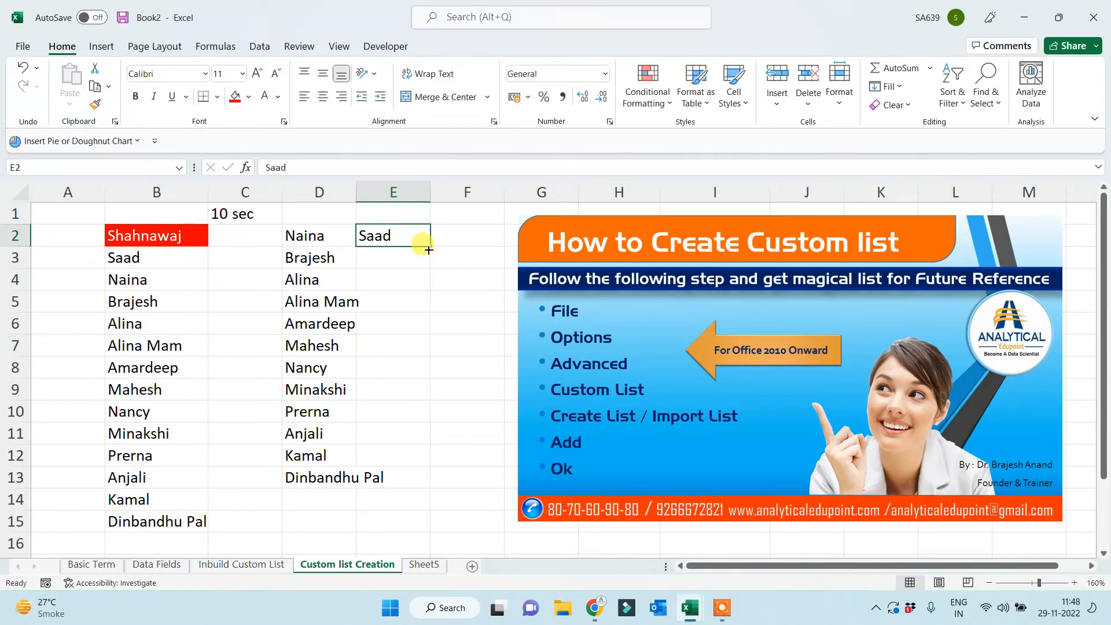
{"action": "left_click_drag", "start_coordinate": [428, 249], "coordinate": [400, 483]}
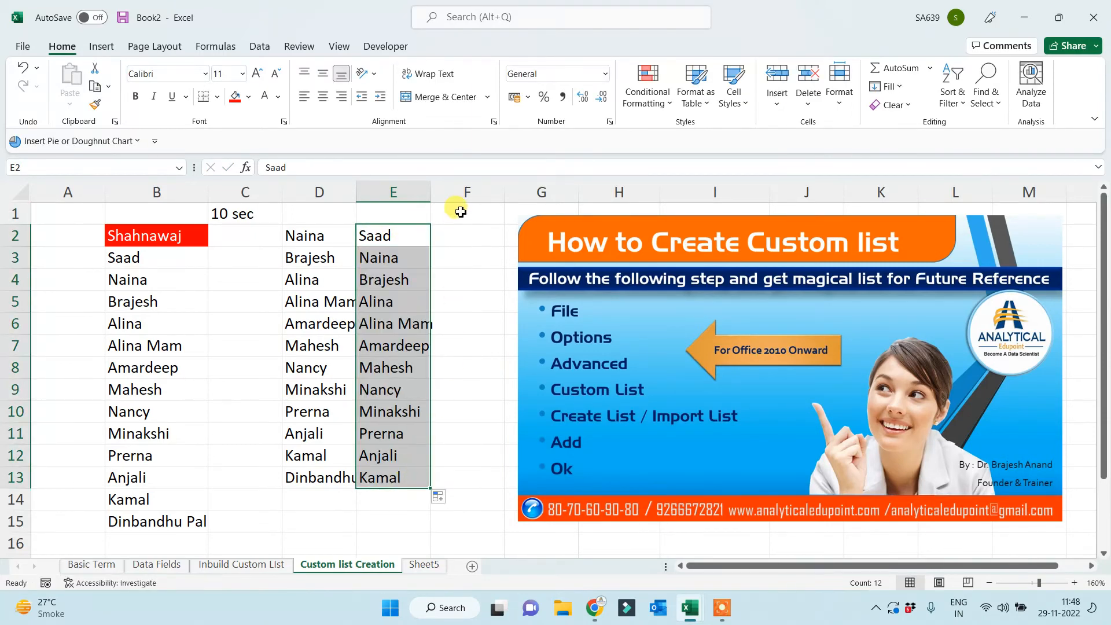
Enter Shahnawaj in F2 and autofill the custom name series down to F13.
{"action": "left_click", "coordinate": [459, 235]}
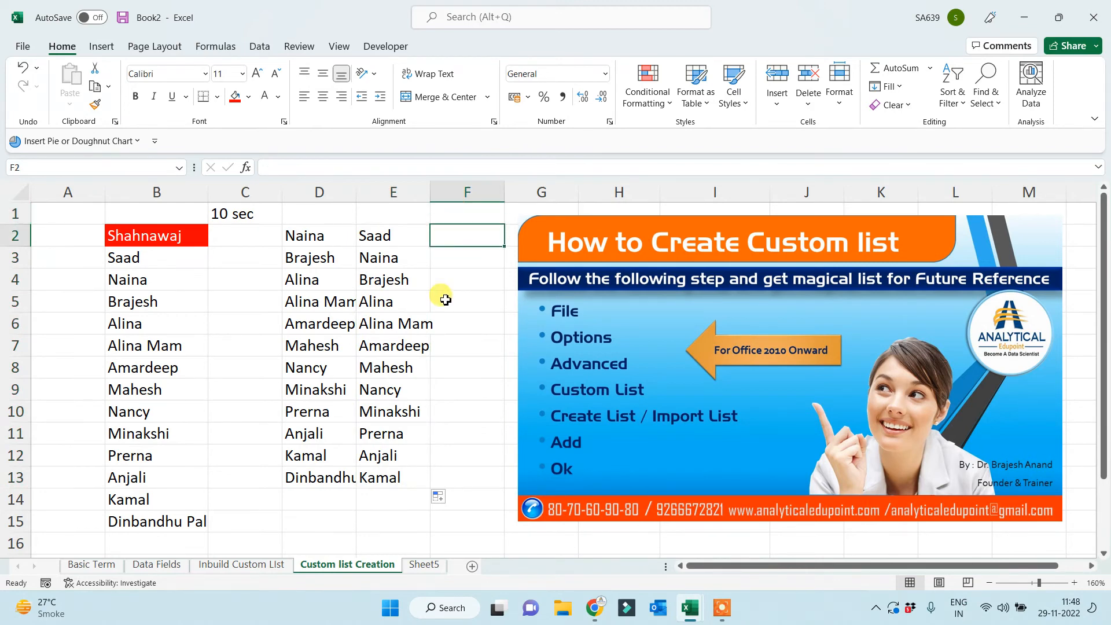
{"action": "type", "text": "Sha"}
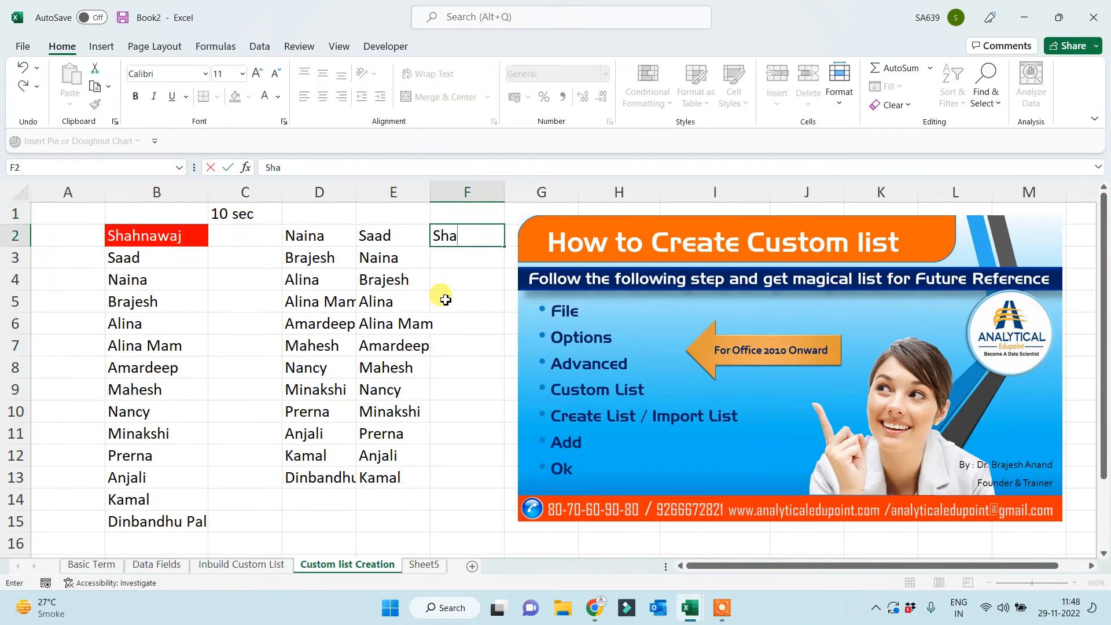
{"action": "type", "text": "hnawaj"}
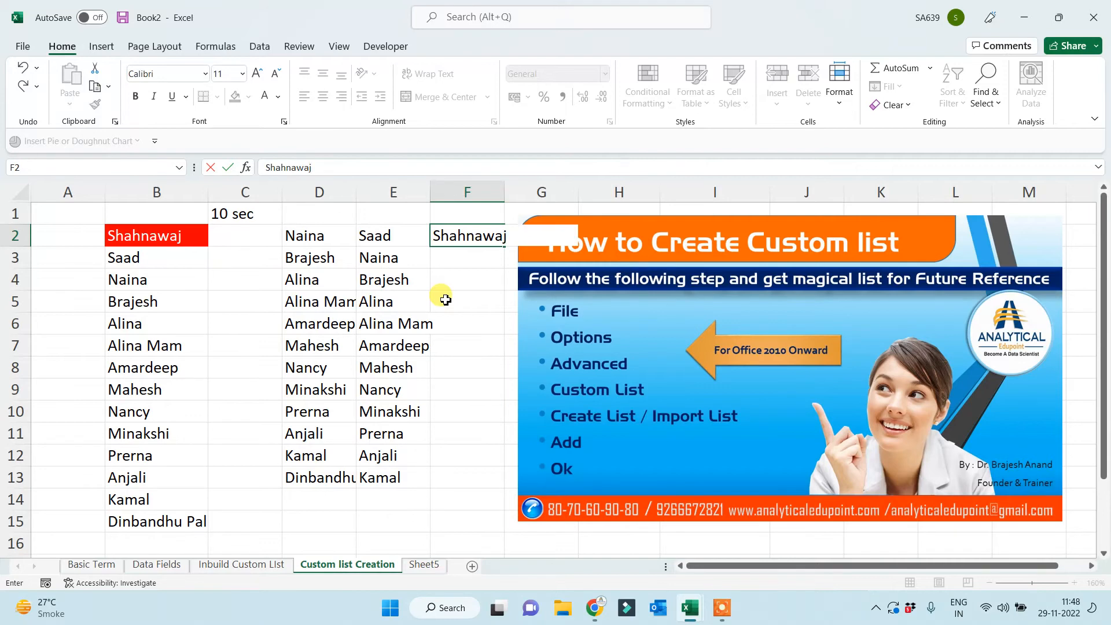
{"action": "left_click", "coordinate": [446, 300]}
{"action": "left_click", "coordinate": [479, 238]}
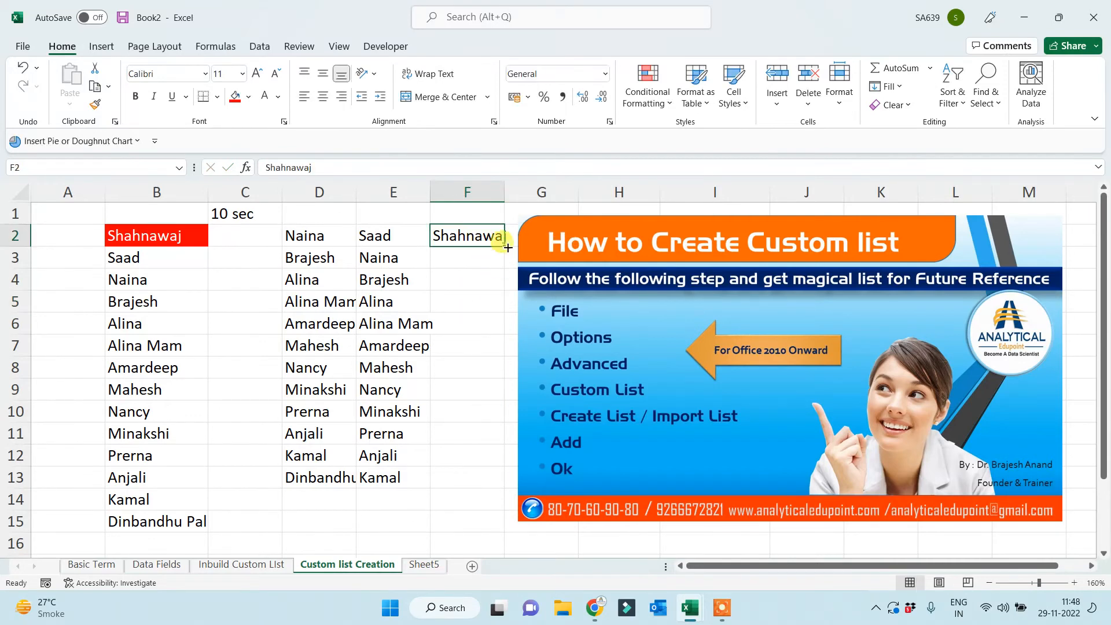
{"action": "left_click_drag", "start_coordinate": [506, 245], "coordinate": [459, 486]}
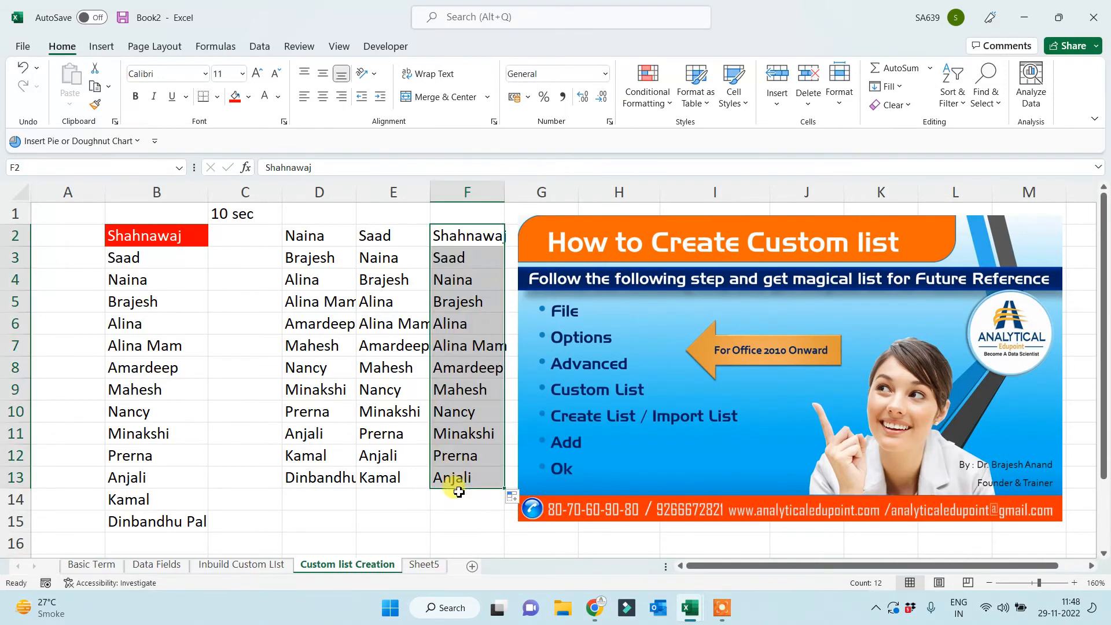
{"action": "left_click", "coordinate": [418, 539]}
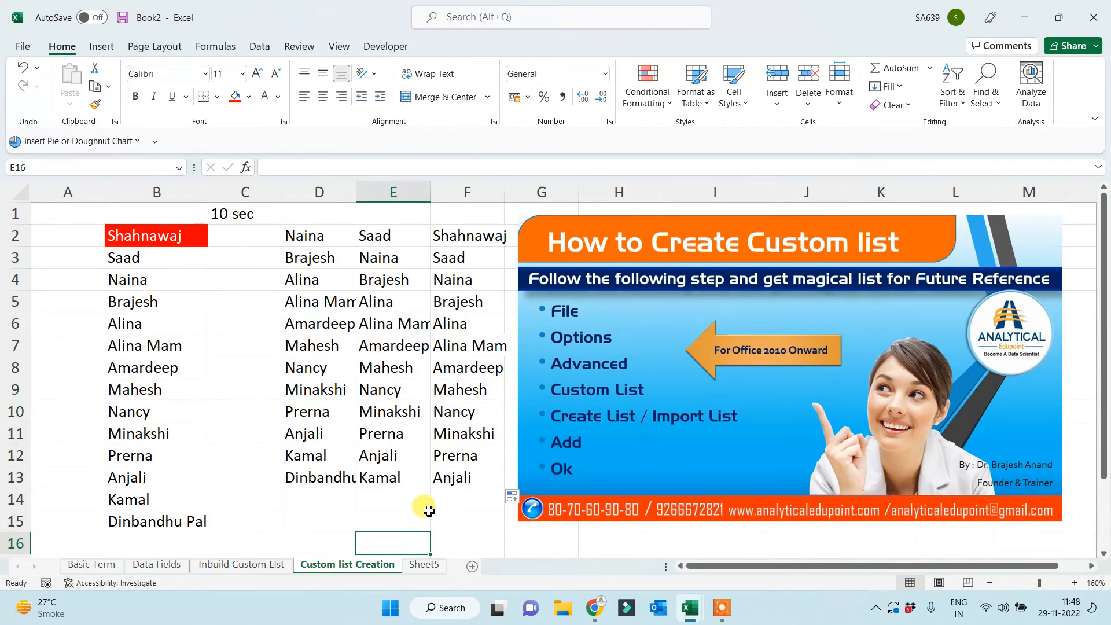
{"action": "left_click_drag", "start_coordinate": [466, 237], "coordinate": [450, 478]}
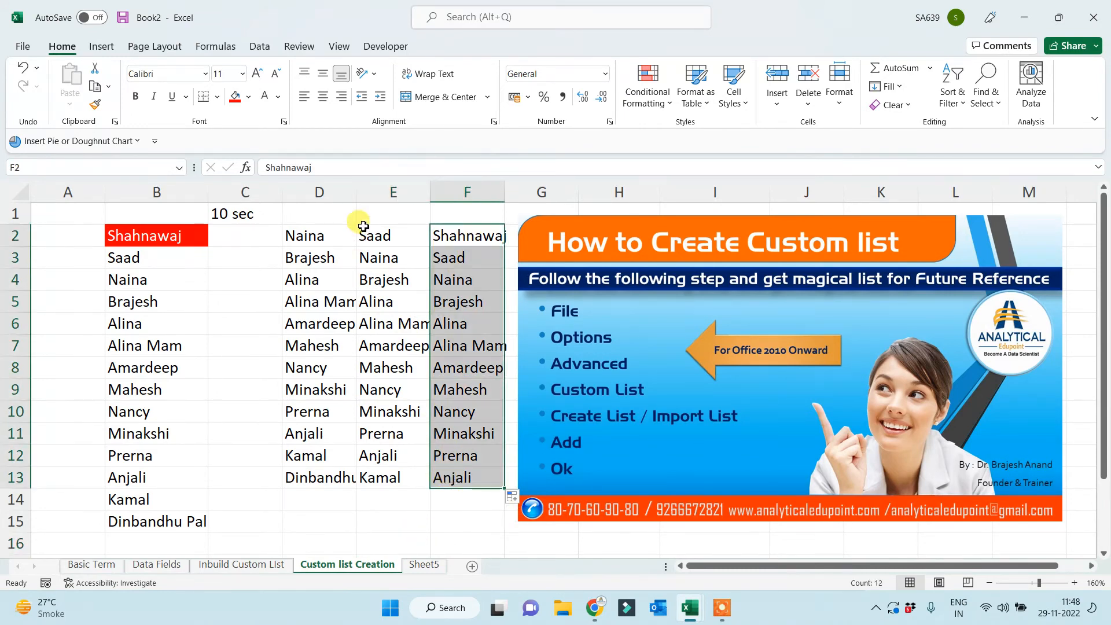
{"action": "left_click_drag", "start_coordinate": [363, 235], "coordinate": [367, 478]}
{"action": "left_click", "coordinate": [300, 367]}
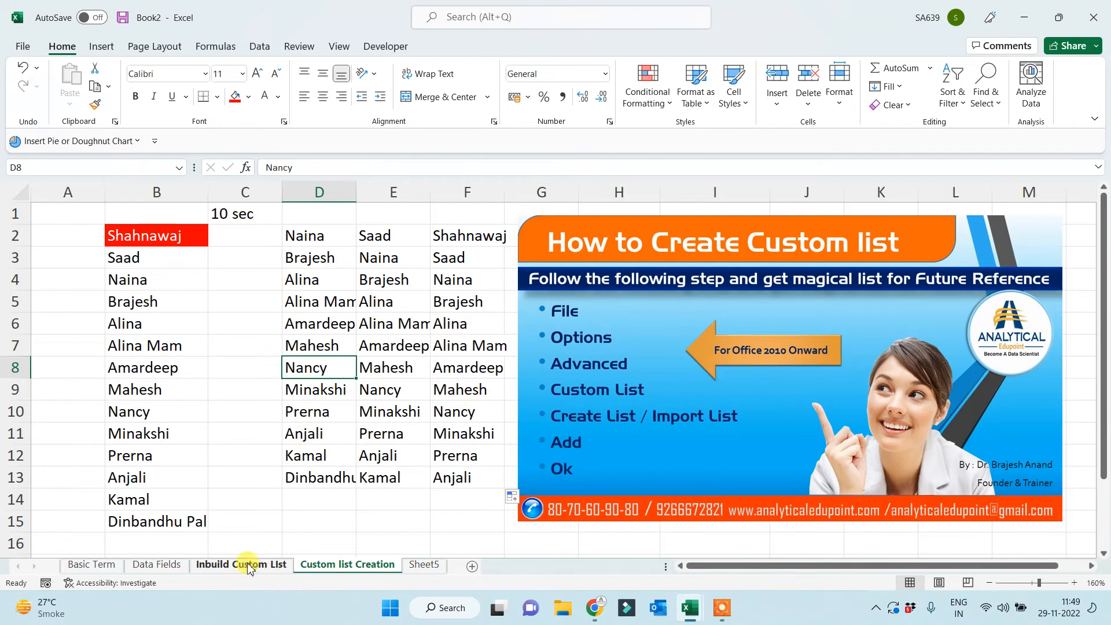
Rename the Sheet5 tab to 'Random Data Creation', fixing the misspelt ending.
{"action": "left_click", "coordinate": [298, 524]}
{"action": "left_click", "coordinate": [425, 565]}
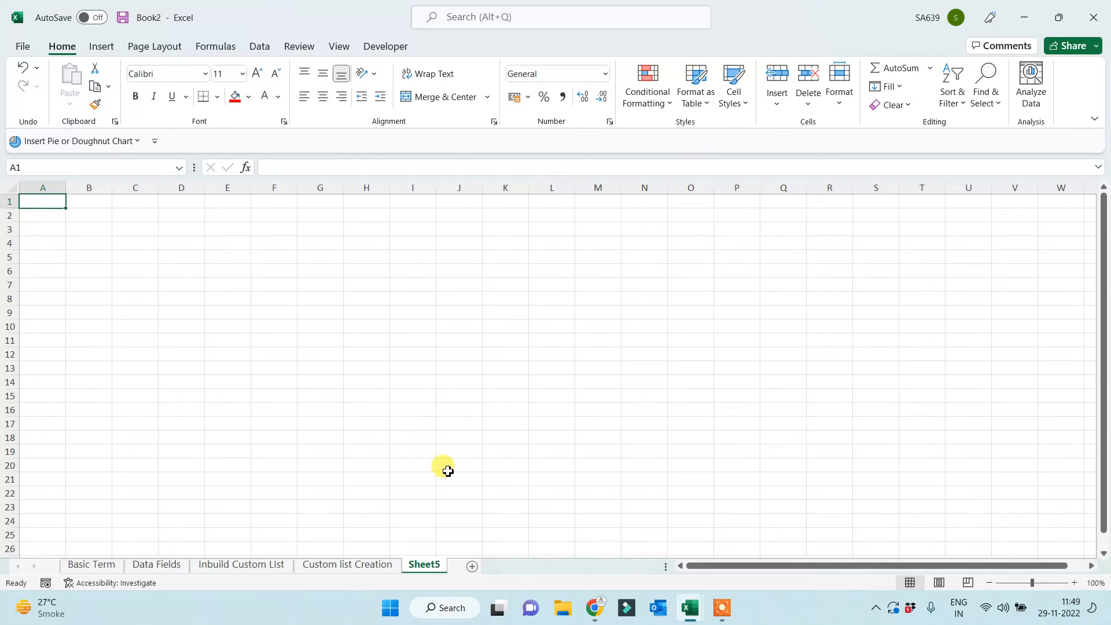
{"action": "double_click", "coordinate": [425, 564]}
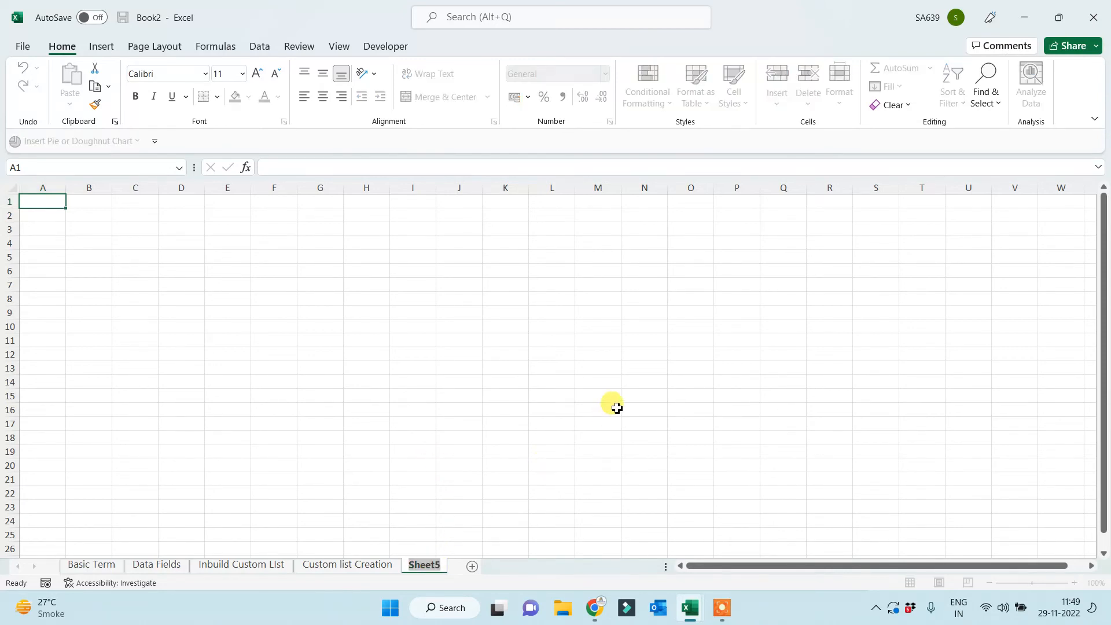
{"action": "type", "text": "Random"}
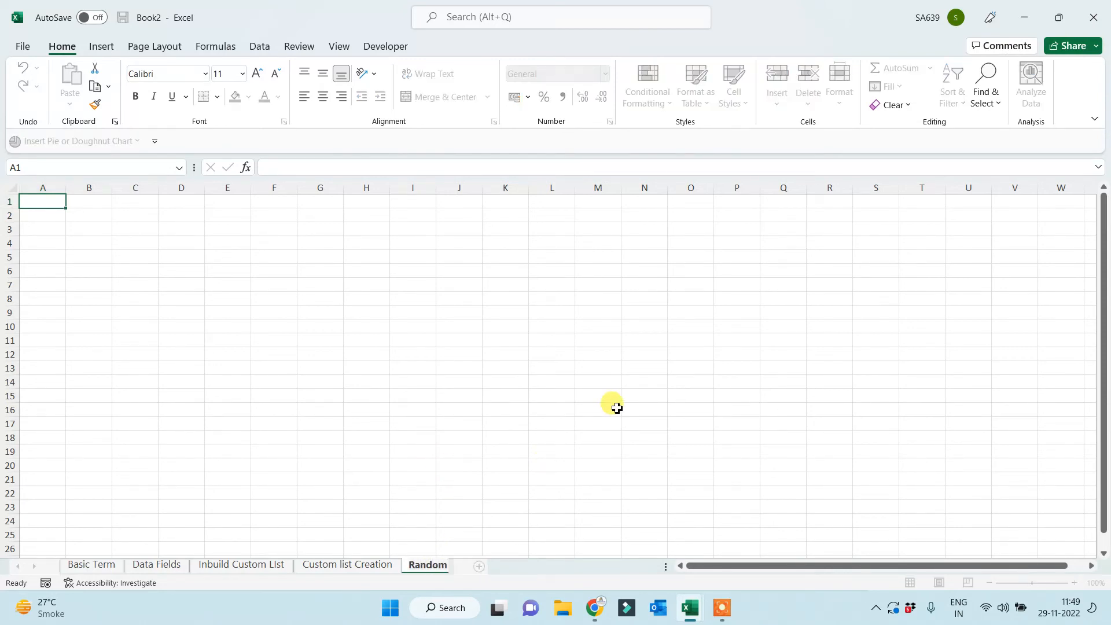
{"action": "type", "text": " Data Creatoin"}
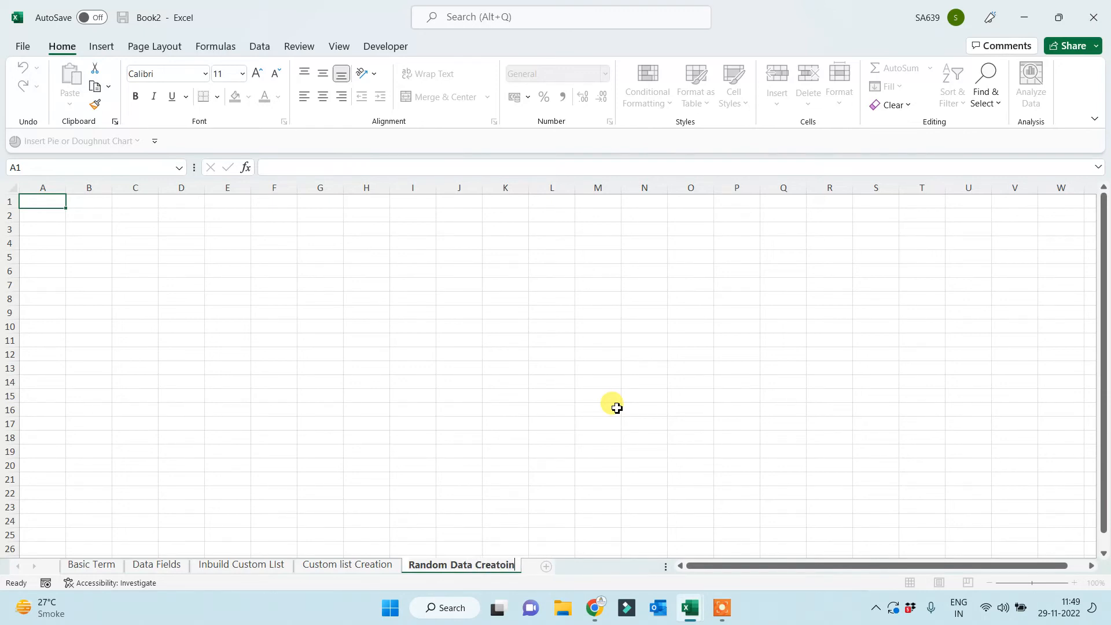
{"action": "key", "text": "BackSpace"}
{"action": "key", "text": "BackSpace"}
{"action": "type", "text": "ion"}
Apply All Borders to the A1:G16 block.
{"action": "left_click", "coordinate": [449, 382]}
{"action": "scroll", "coordinate": [345, 397], "scroll_direction": "up", "scroll_amount": 2, "text": "ctrl"}
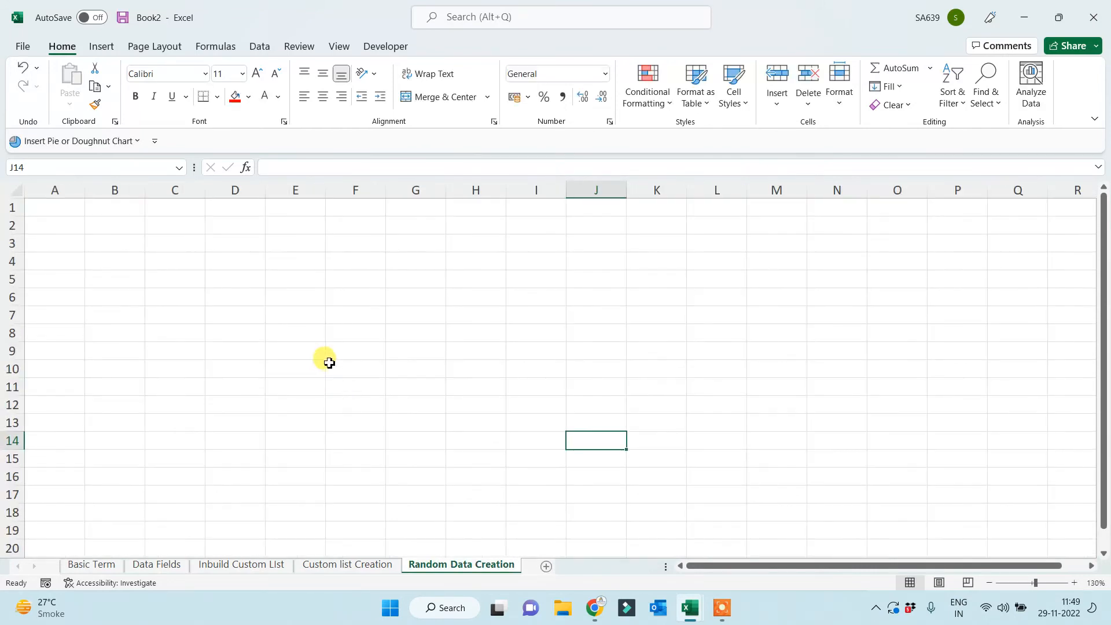
{"action": "scroll", "coordinate": [335, 356], "scroll_direction": "up", "scroll_amount": 1, "text": "ctrl"}
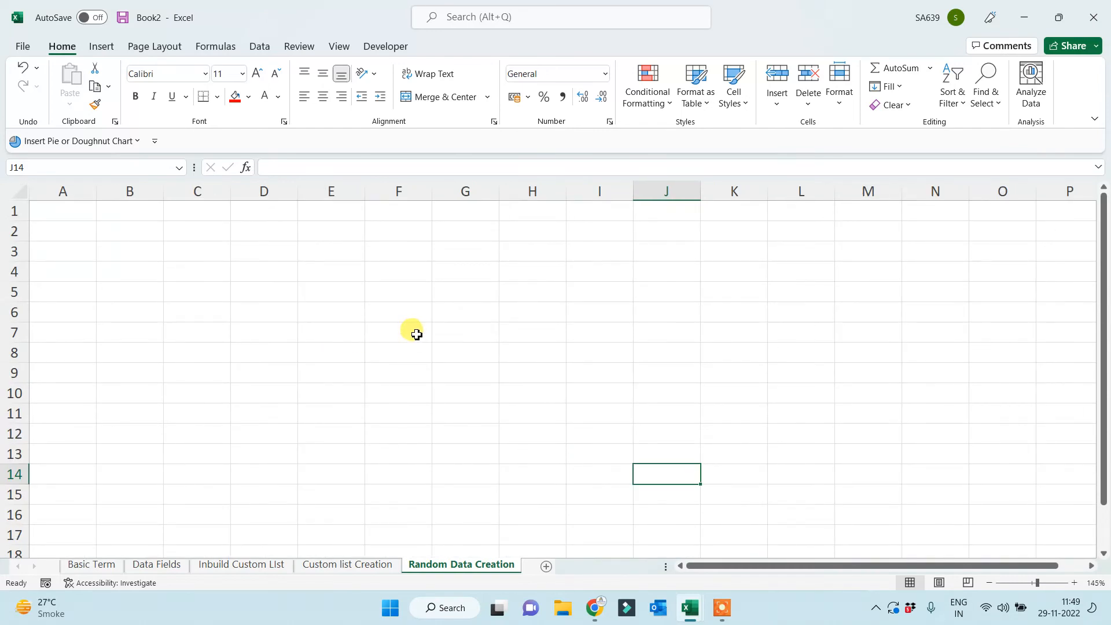
{"action": "left_click_drag", "start_coordinate": [58, 209], "coordinate": [454, 514]}
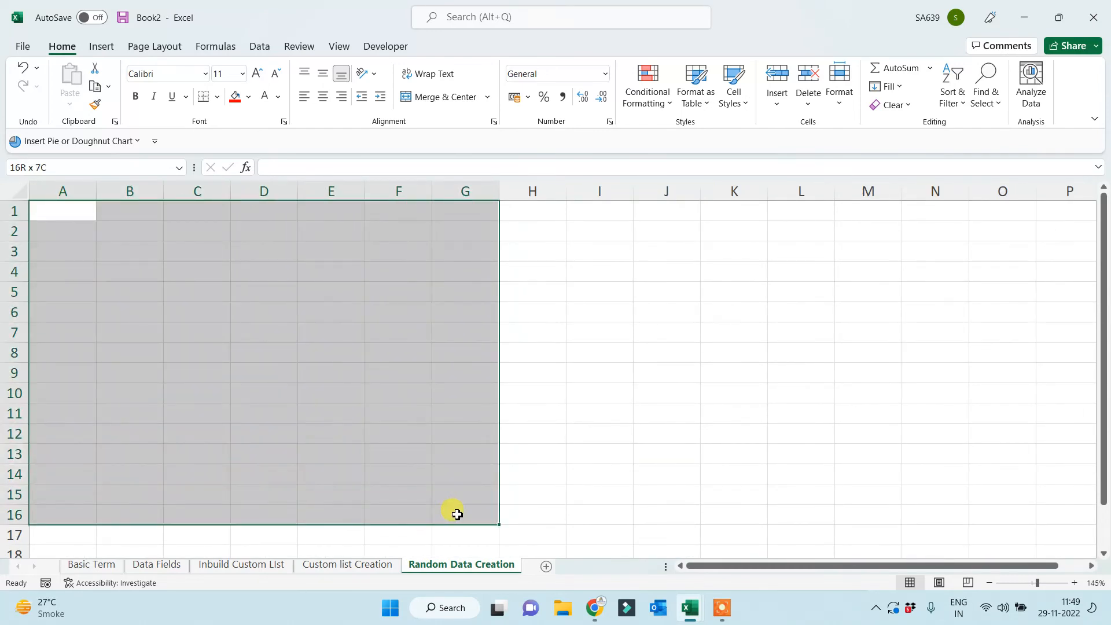
{"action": "left_click", "coordinate": [215, 100]}
{"action": "left_click", "coordinate": [210, 243]}
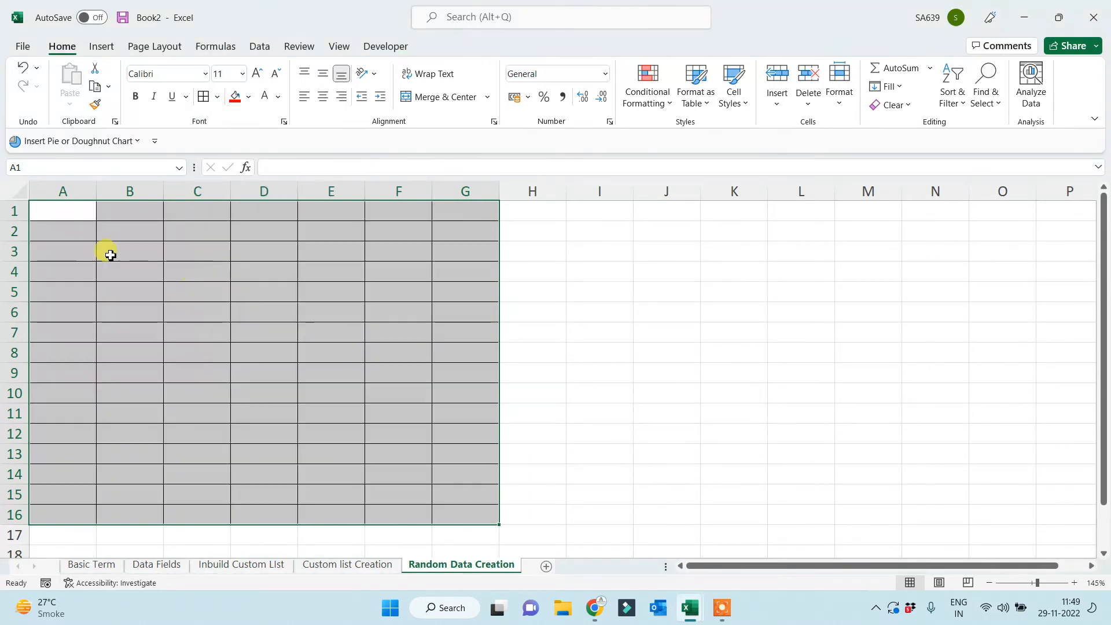
Apply All Borders to the I1:O16 block.
{"action": "left_click_drag", "start_coordinate": [591, 208], "coordinate": [992, 516]}
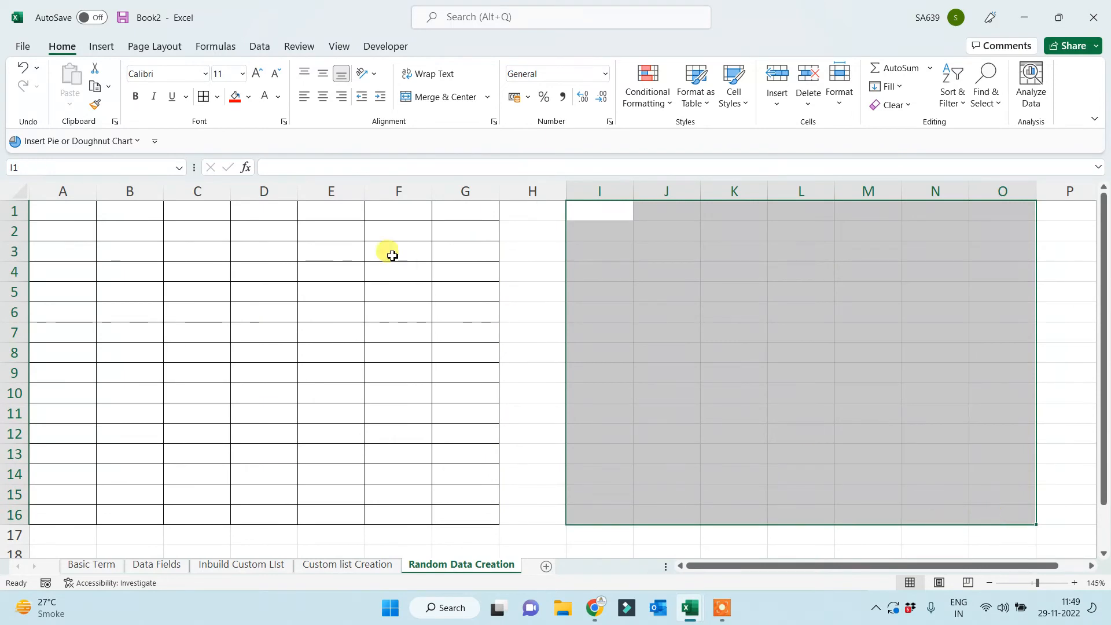
{"action": "left_click", "coordinate": [204, 99]}
{"action": "left_click", "coordinate": [204, 313]}
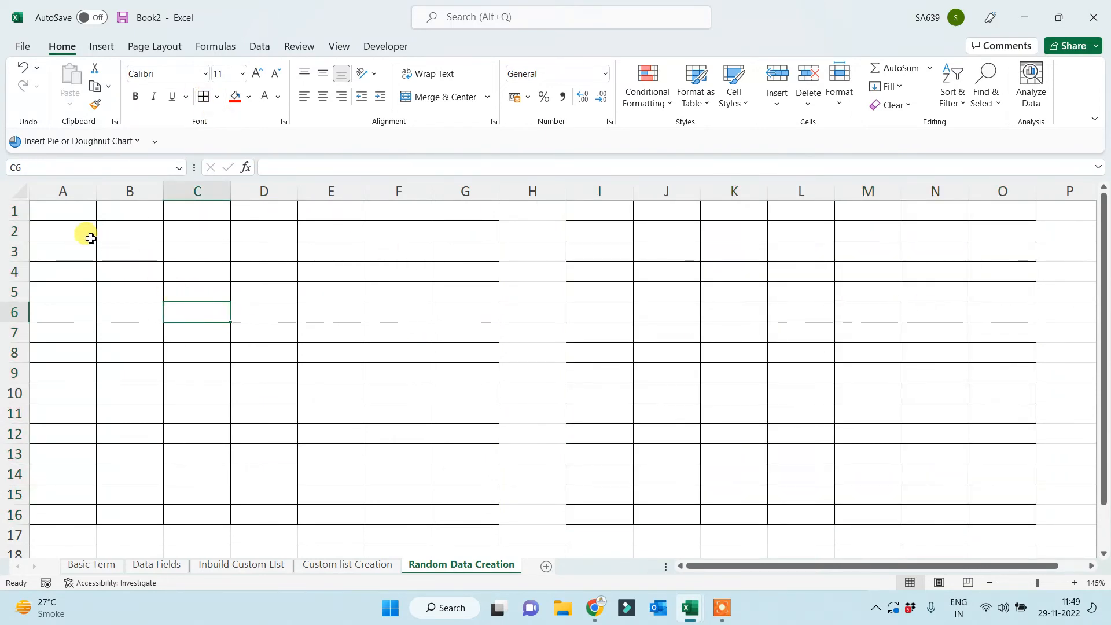
{"action": "left_click", "coordinate": [77, 218]}
{"action": "left_click_drag", "start_coordinate": [57, 210], "coordinate": [480, 520]}
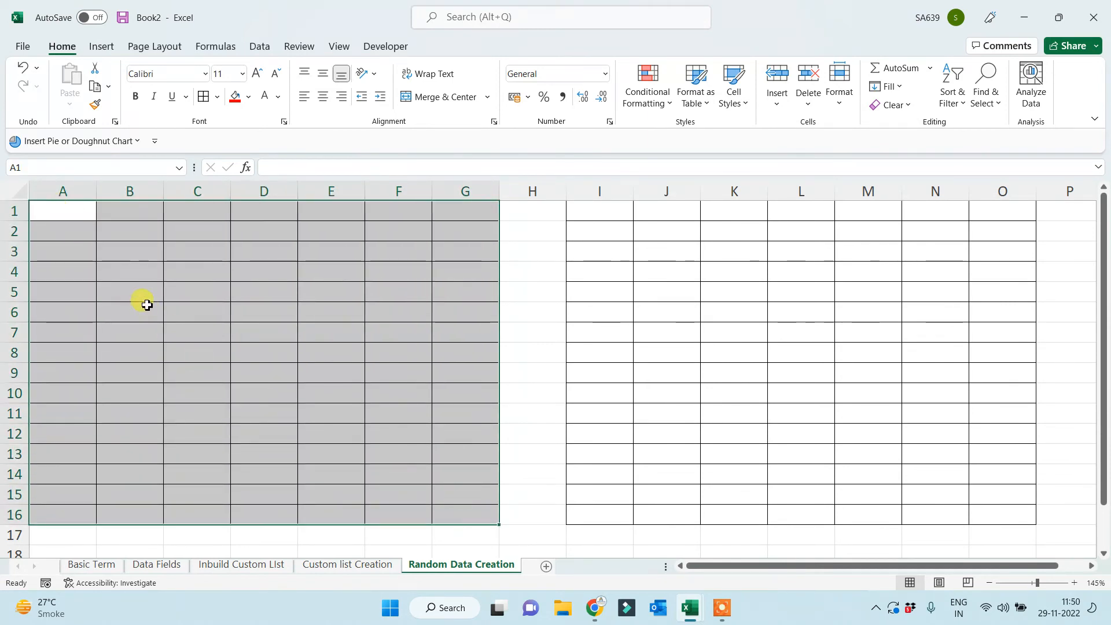
{"action": "left_click", "coordinate": [69, 217]}
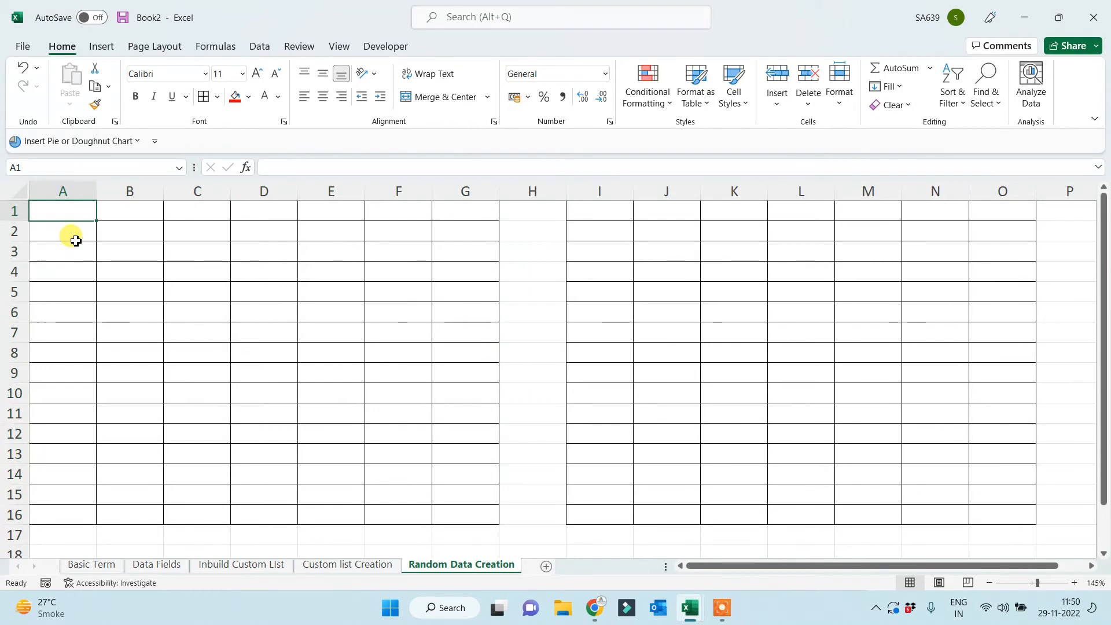
{"action": "type", "text": "0"}
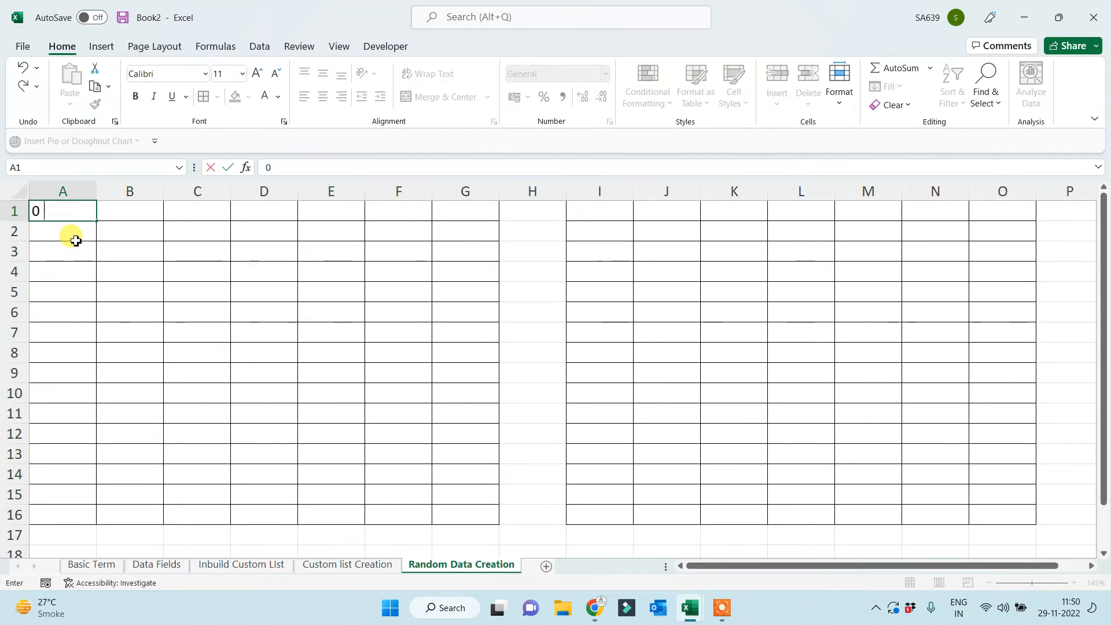
{"action": "type", "text": ".6356"}
{"action": "key", "text": "Return"}
{"action": "type", "text": "0"}
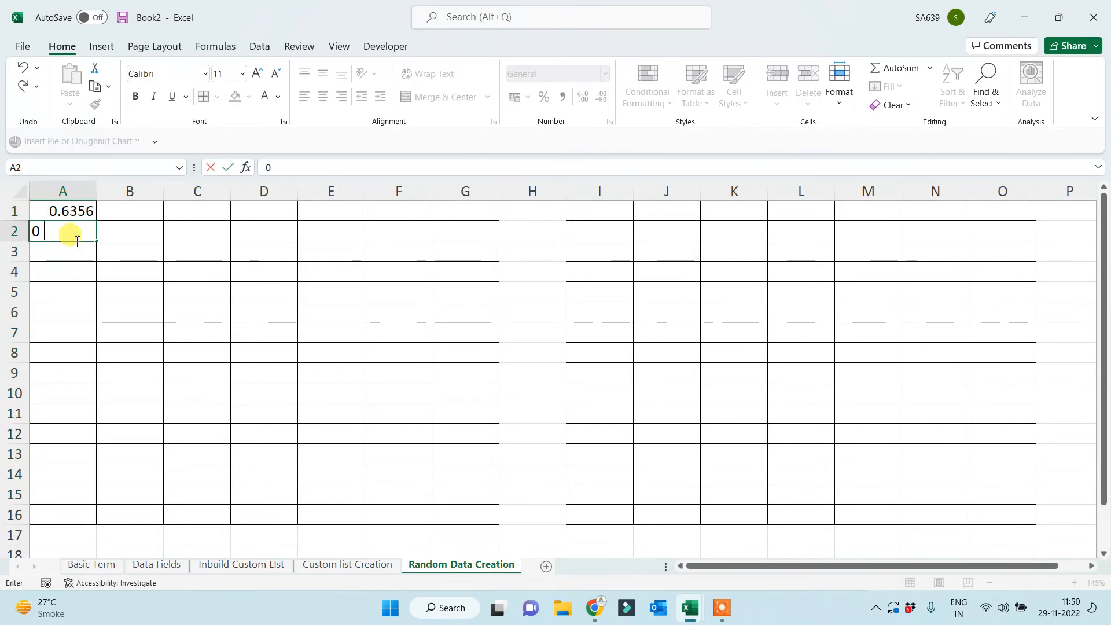
{"action": "type", "text": ".9566"}
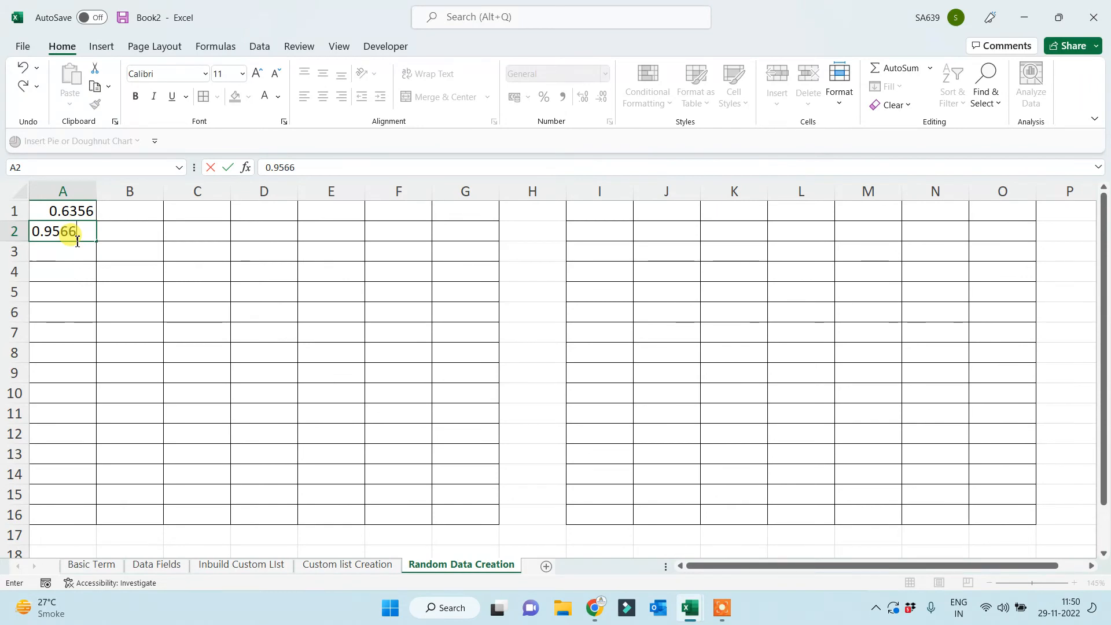
{"action": "key", "text": "Return"}
{"action": "left_click_drag", "start_coordinate": [62, 208], "coordinate": [488, 512]}
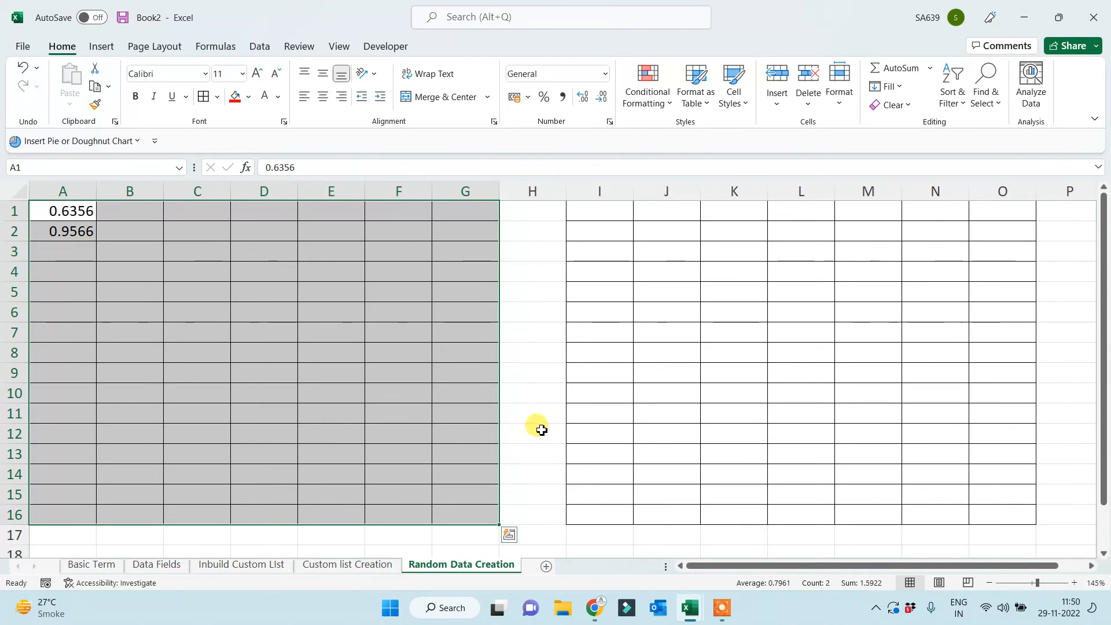
{"action": "left_click_drag", "start_coordinate": [636, 412], "coordinate": [637, 400]}
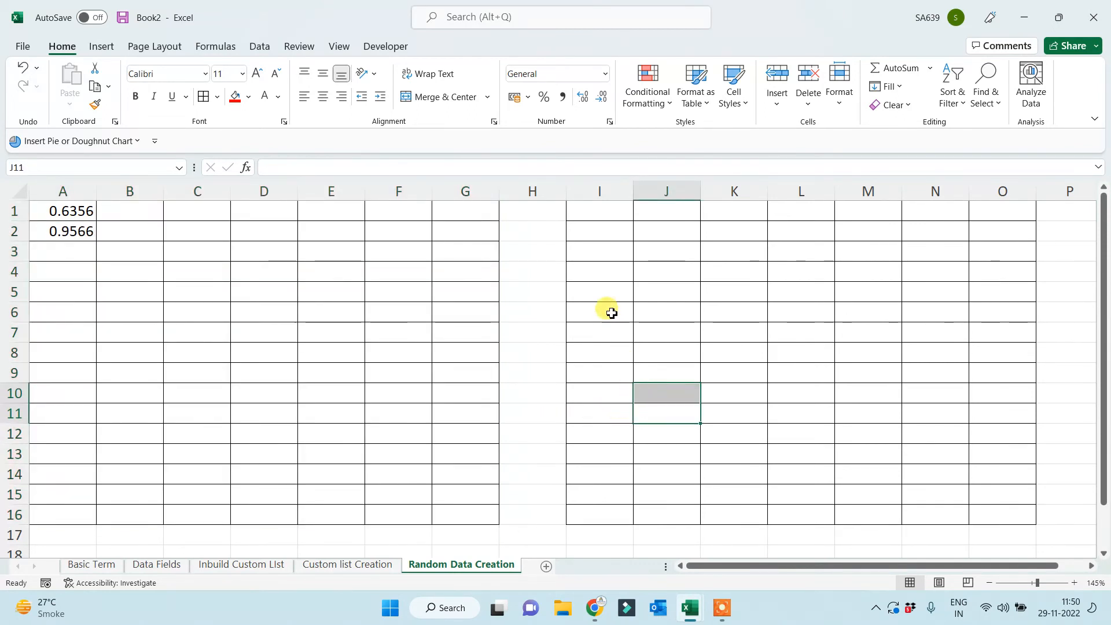
{"action": "left_click", "coordinate": [595, 211]}
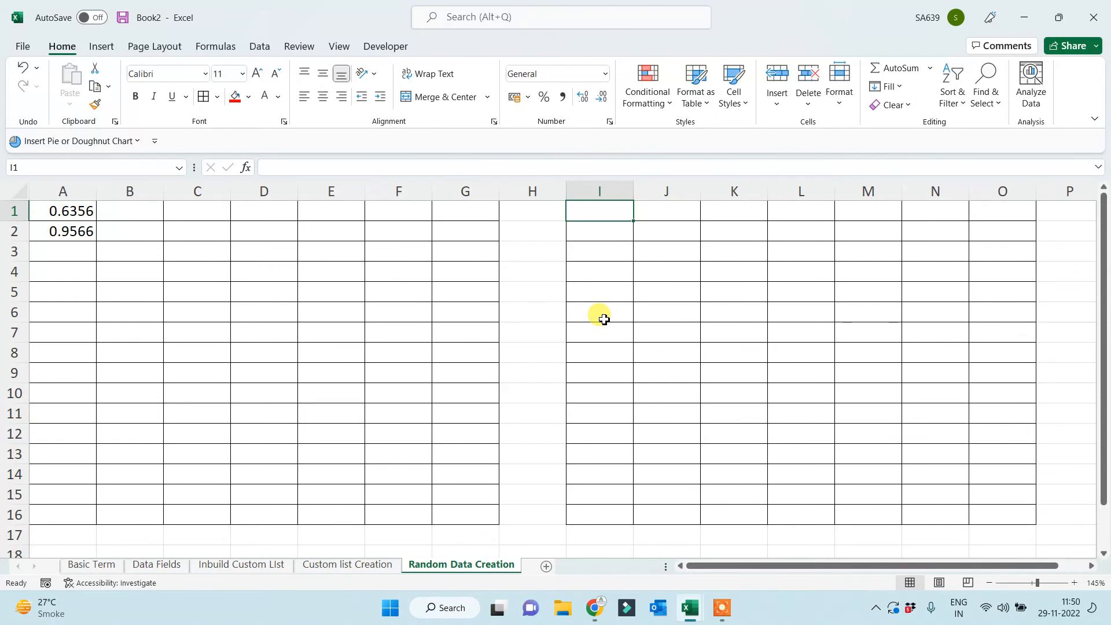
{"action": "type", "text": "323333"}
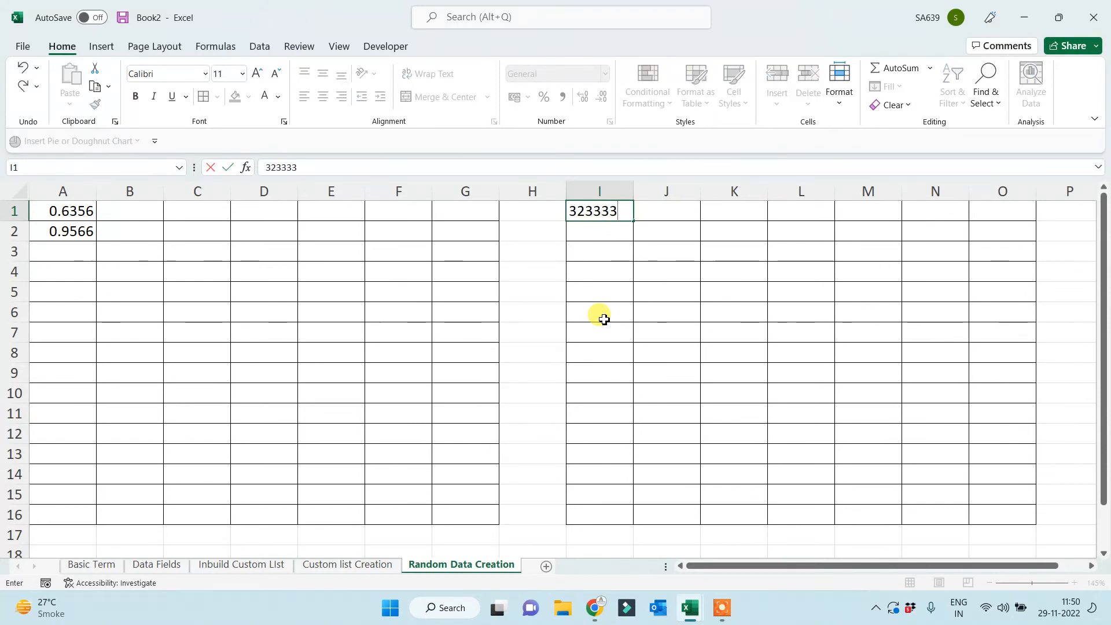
{"action": "key", "text": "Return"}
{"action": "type", "text": "695666"}
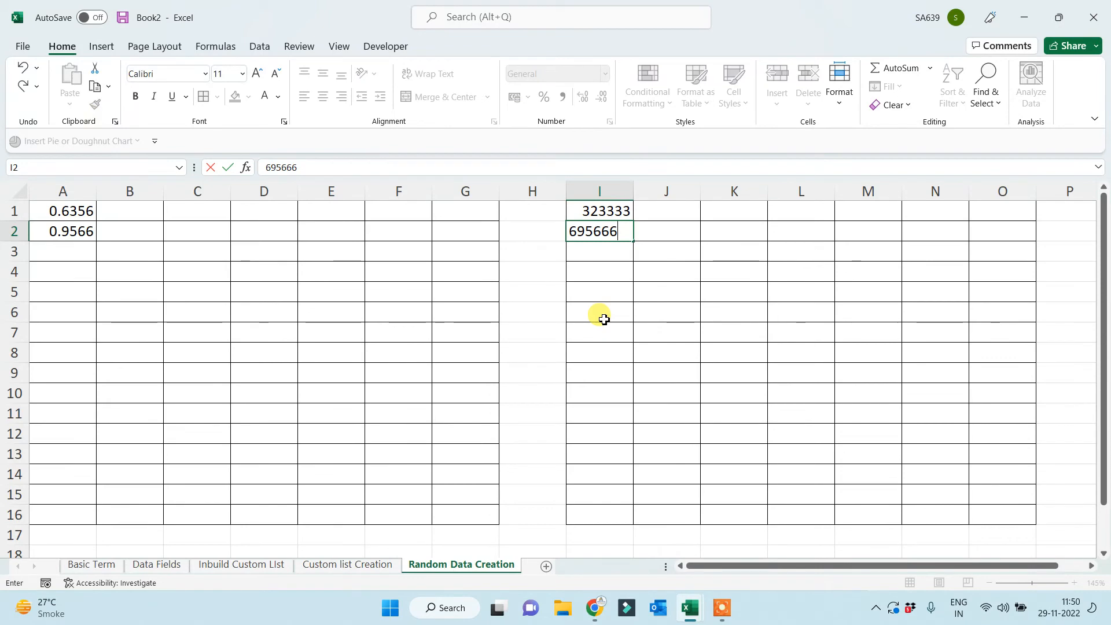
{"action": "key", "text": "Return"}
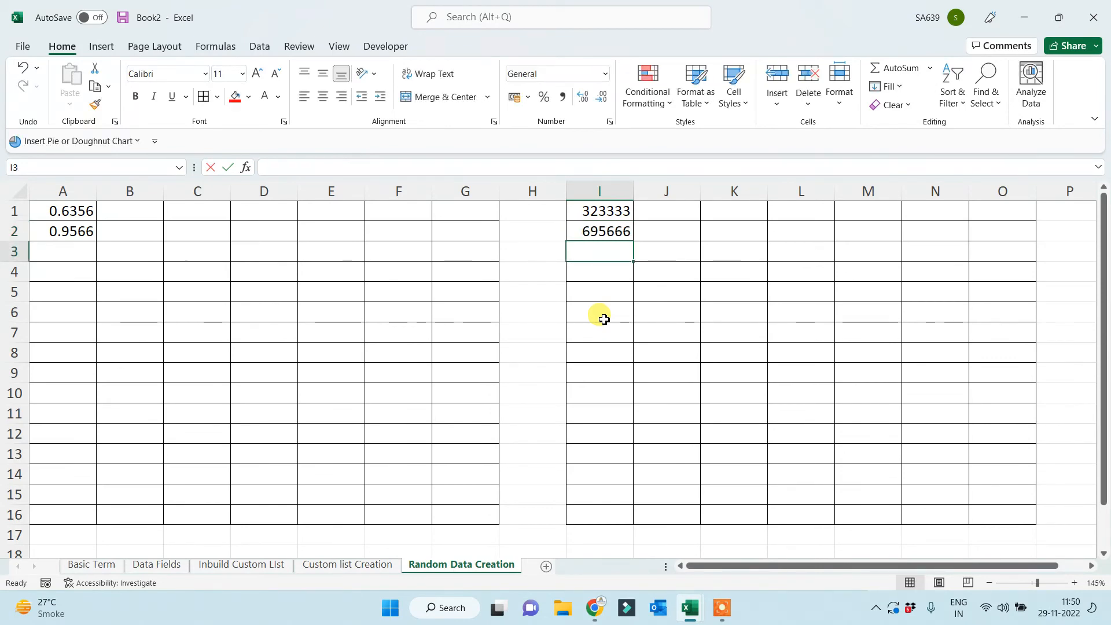
{"action": "type", "text": "656654"}
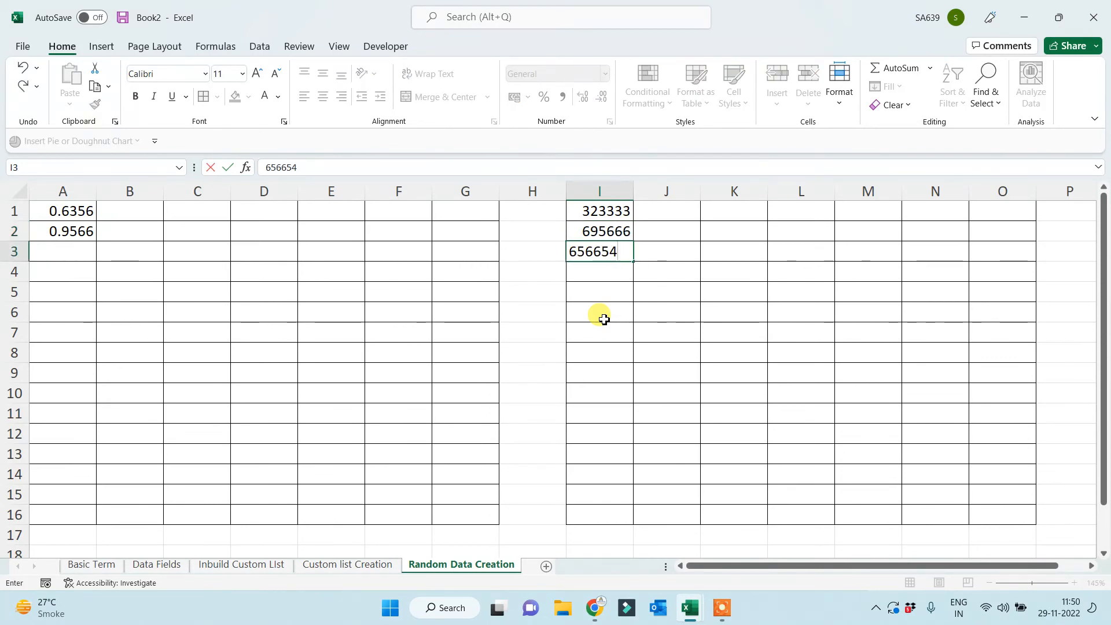
{"action": "key", "text": "Return"}
{"action": "type", "text": "356566"}
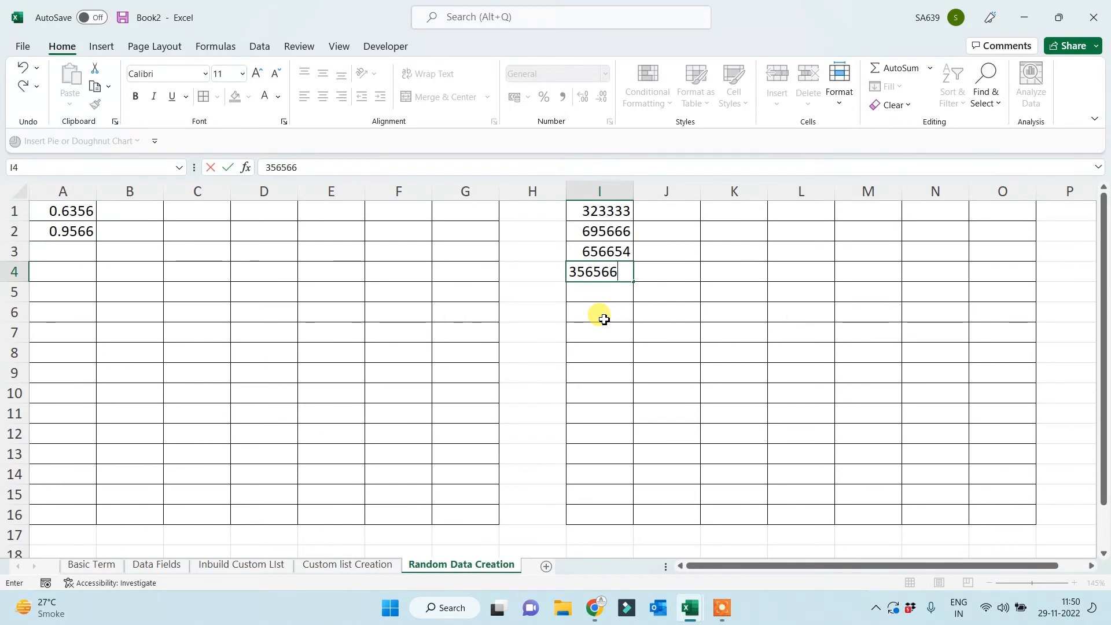
{"action": "key", "text": "Return"}
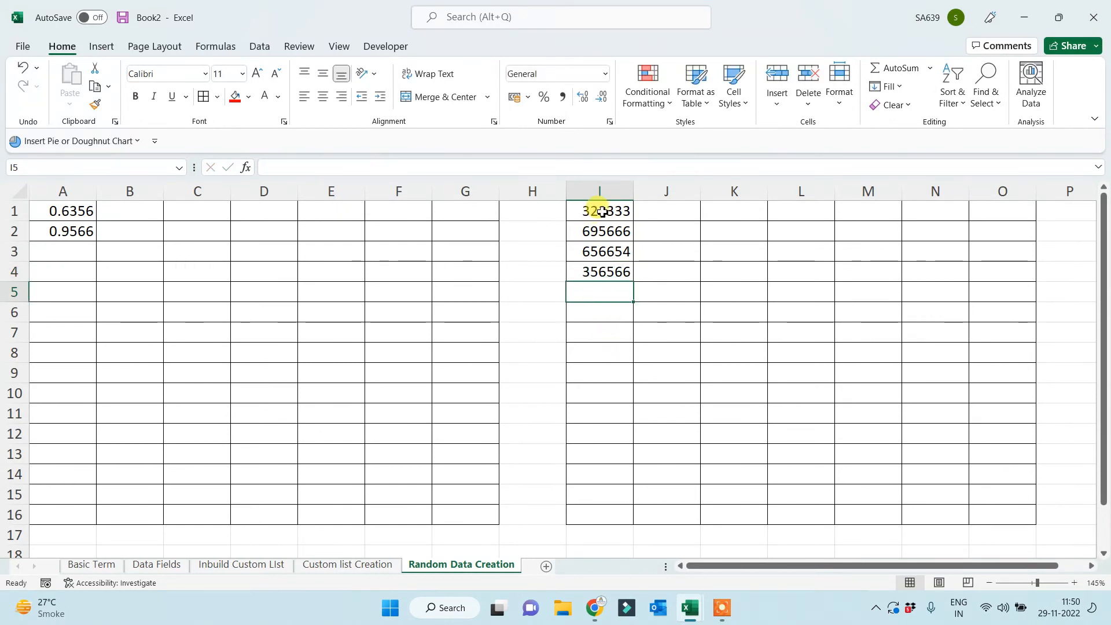
{"action": "left_click_drag", "start_coordinate": [596, 211], "coordinate": [603, 279]}
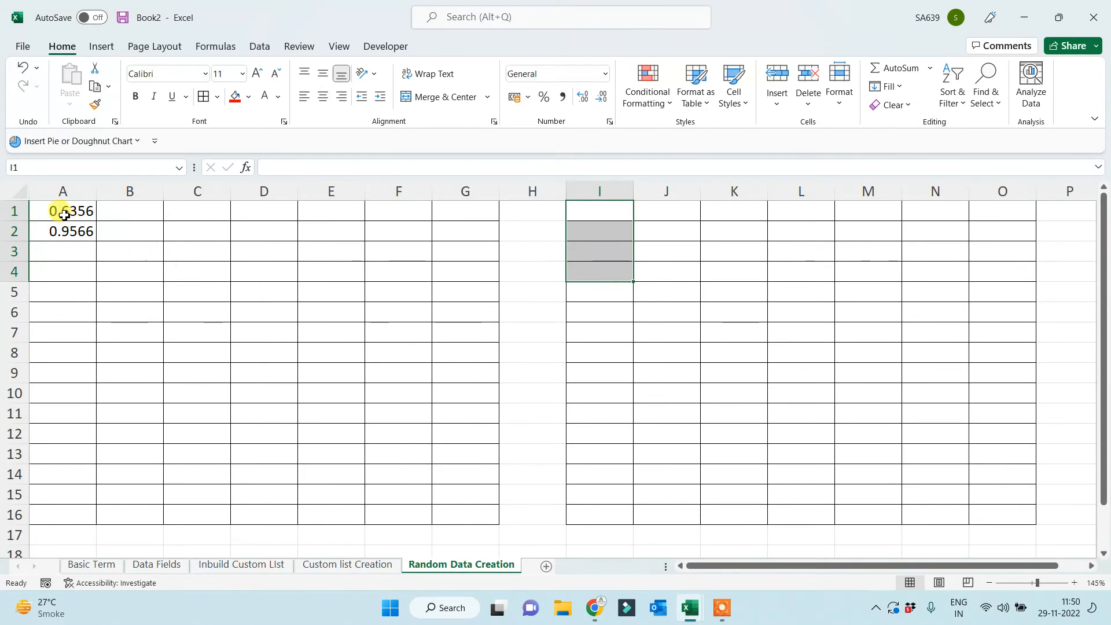
{"action": "key", "text": "Delete"}
{"action": "left_click_drag", "start_coordinate": [60, 211], "coordinate": [59, 235]}
{"action": "key", "text": "Delete"}
{"action": "left_click", "coordinate": [259, 315]}
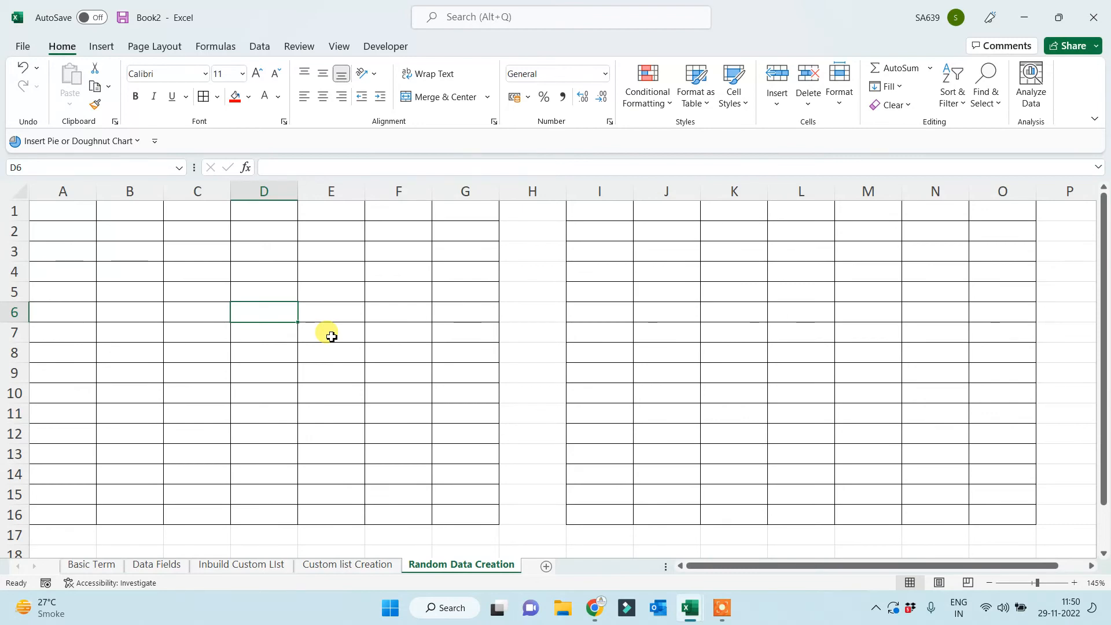
Enter the formula =RAND() in cell A1.
{"action": "left_click", "coordinate": [76, 215]}
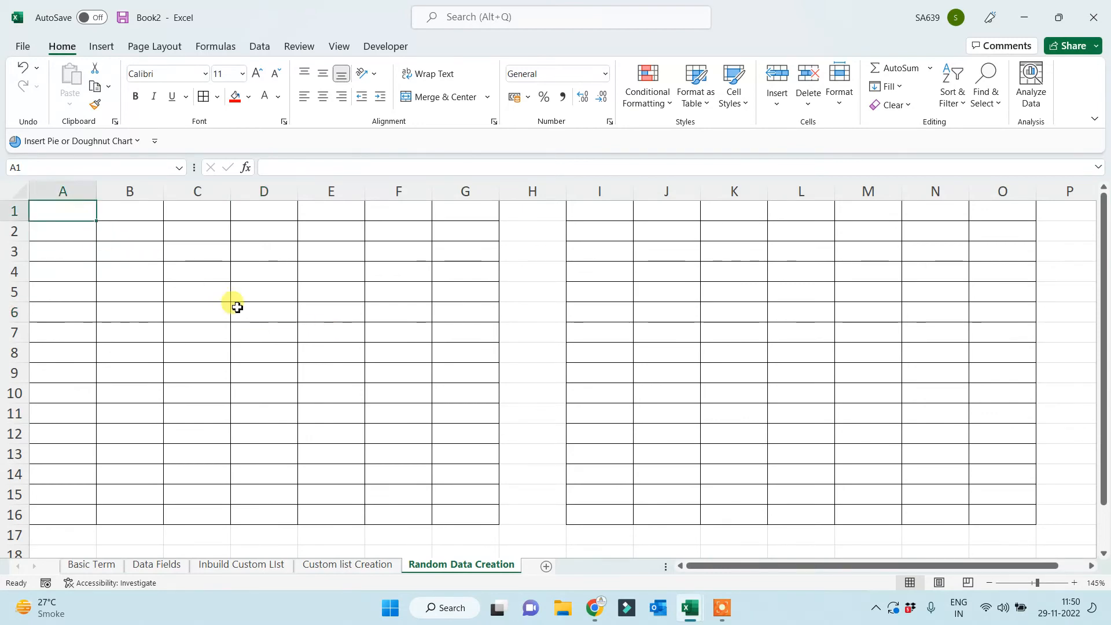
{"action": "type", "text": "=rand"}
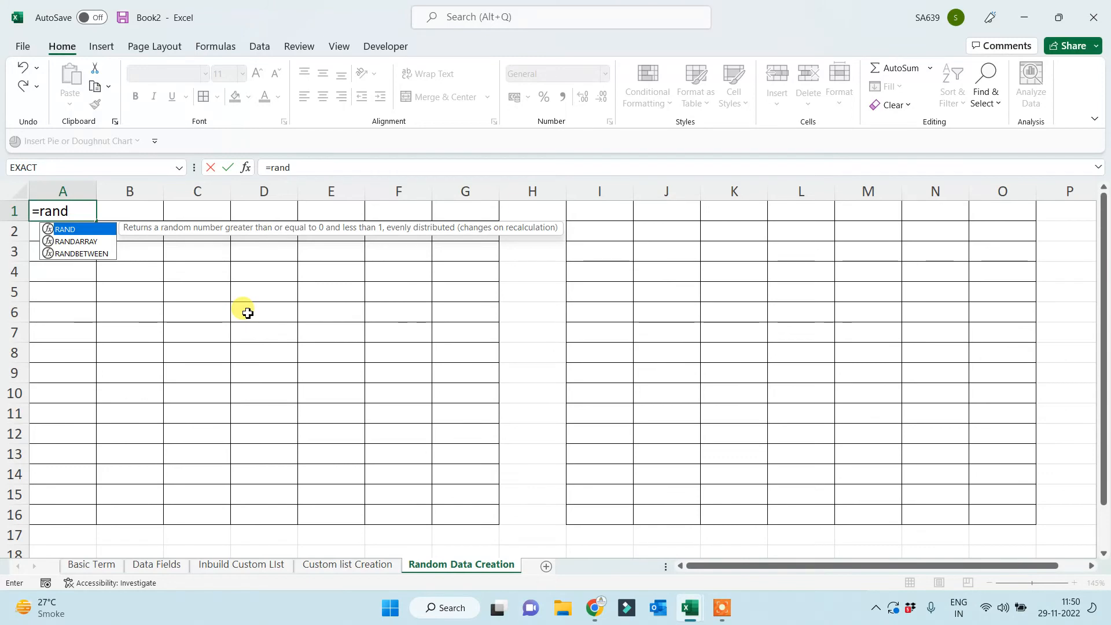
{"action": "type", "text": "()"}
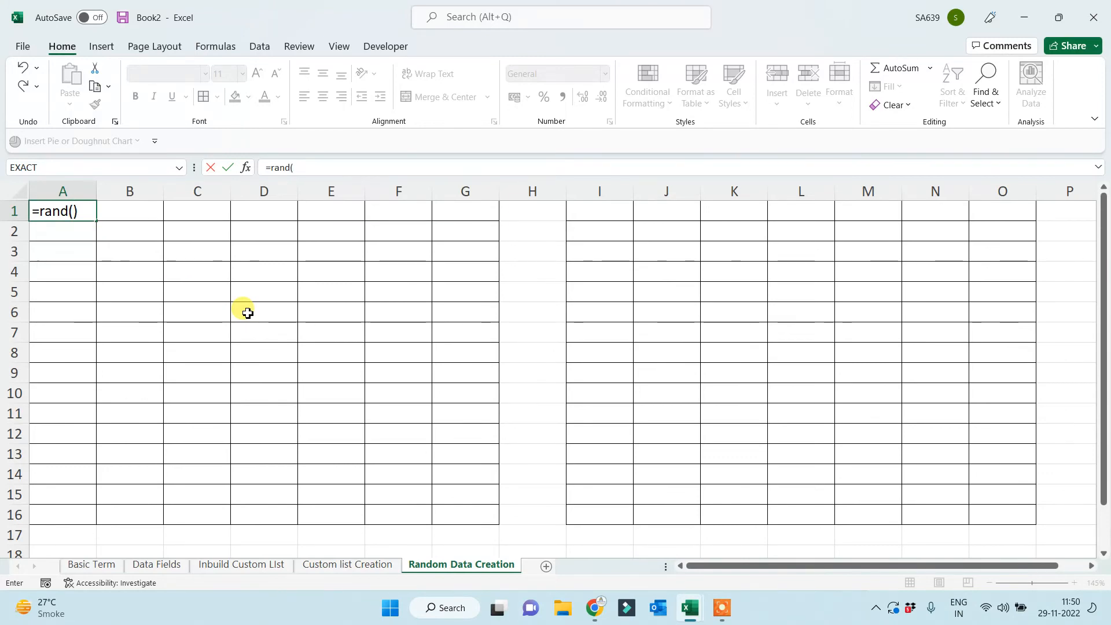
{"action": "key", "text": "Return"}
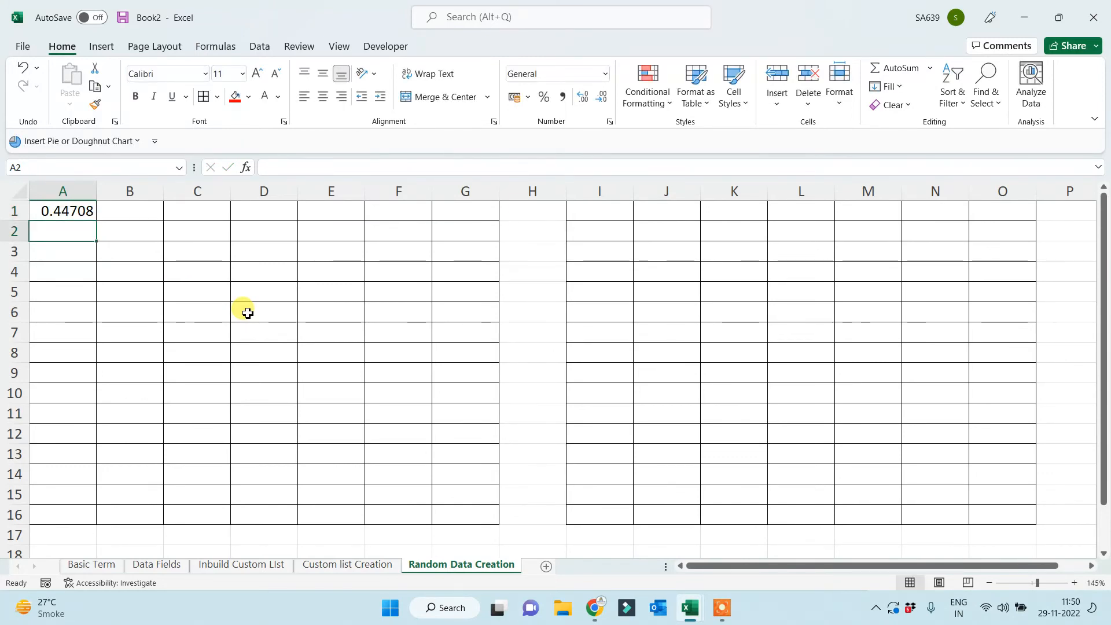
Fill the RAND formula across to G1 and down to row 16.
{"action": "left_click", "coordinate": [55, 213]}
{"action": "left_click_drag", "start_coordinate": [96, 222], "coordinate": [501, 225]}
{"action": "left_click_drag", "start_coordinate": [500, 223], "coordinate": [489, 521]}
{"action": "left_click", "coordinate": [539, 372]}
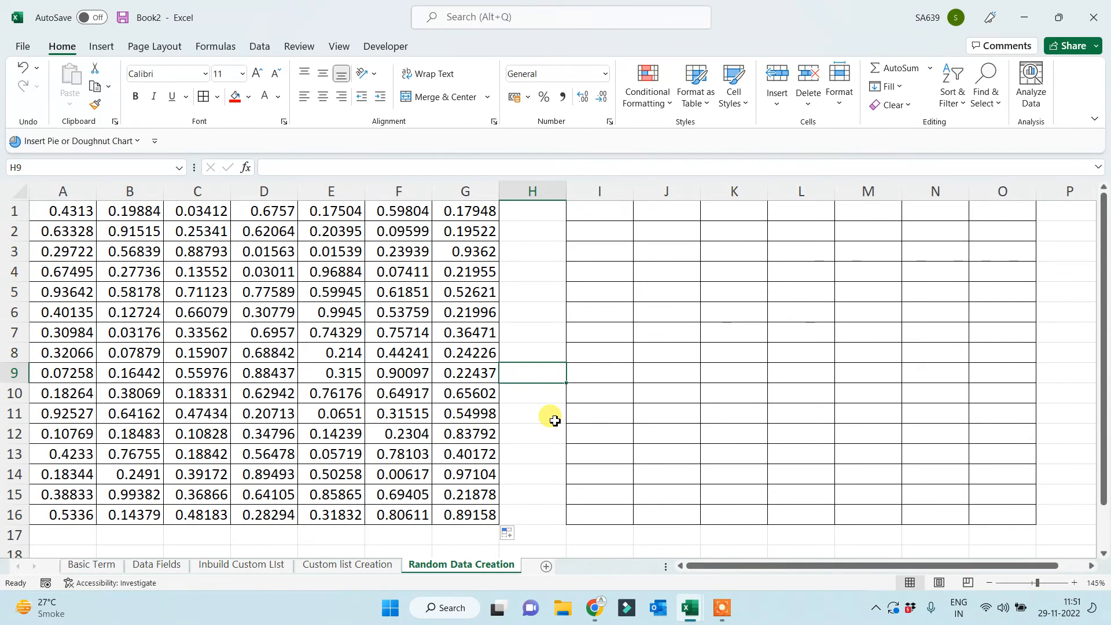
{"action": "left_click_drag", "start_coordinate": [67, 213], "coordinate": [455, 503]}
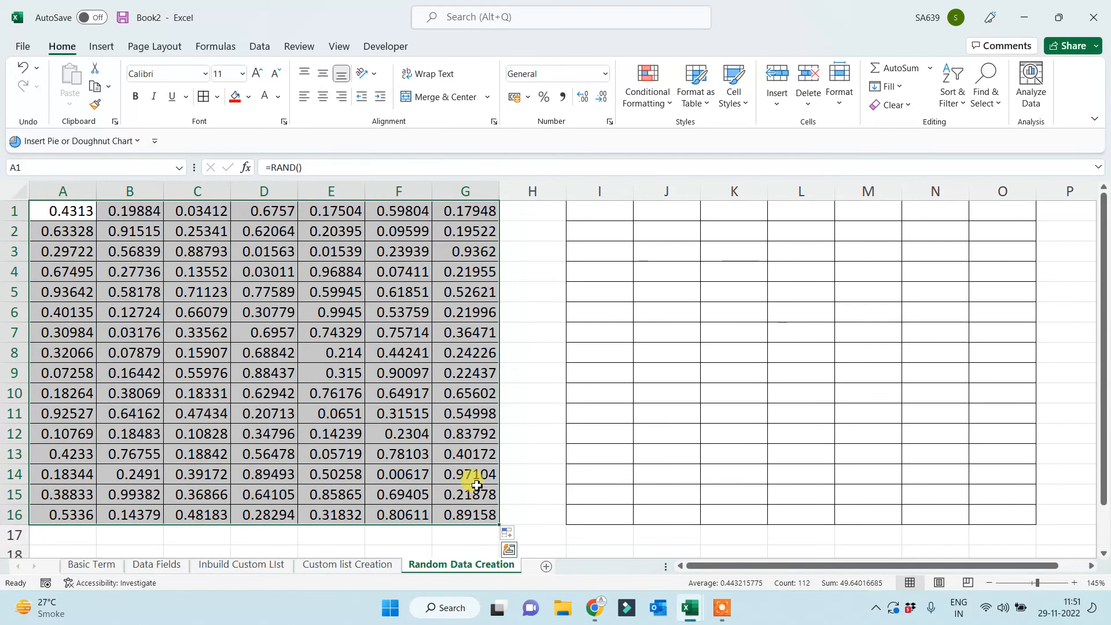
{"action": "left_click", "coordinate": [544, 367]}
{"action": "left_click", "coordinate": [593, 213]}
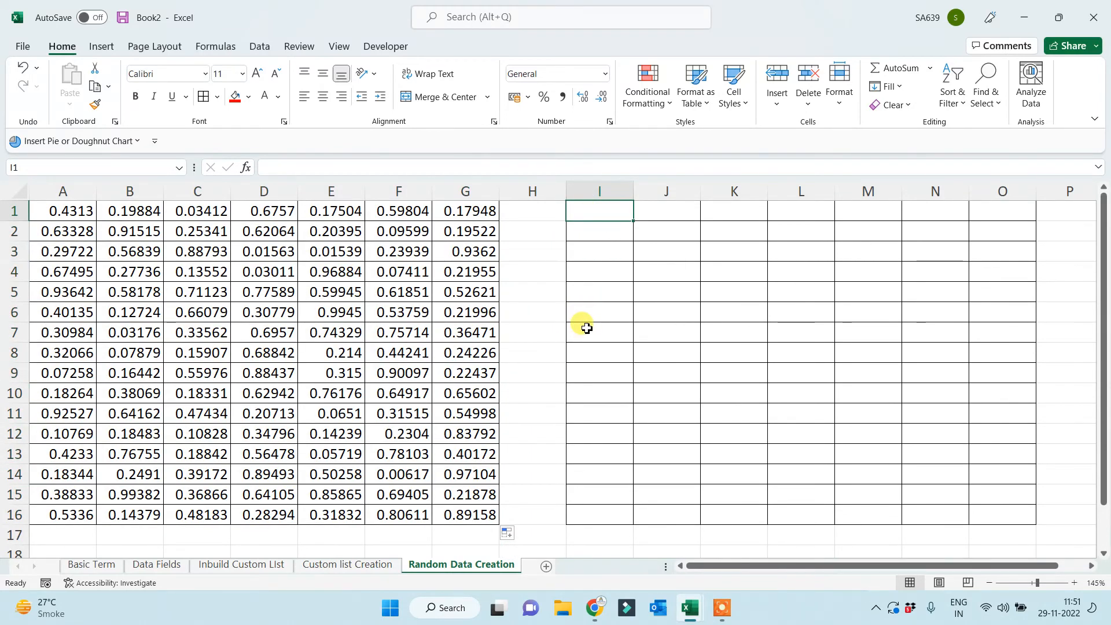
Enter =RANDBETWEEN(100000,1000000) in cell I1.
{"action": "type", "text": "=ranjd"}
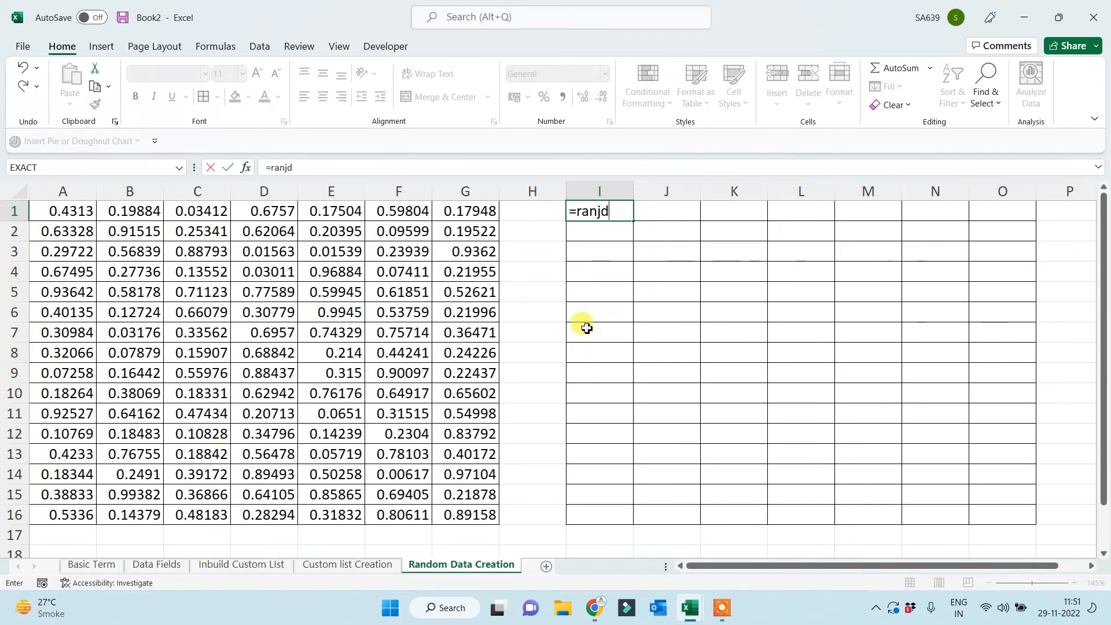
{"action": "key", "text": "BackSpace"}
{"action": "key", "text": "BackSpace"}
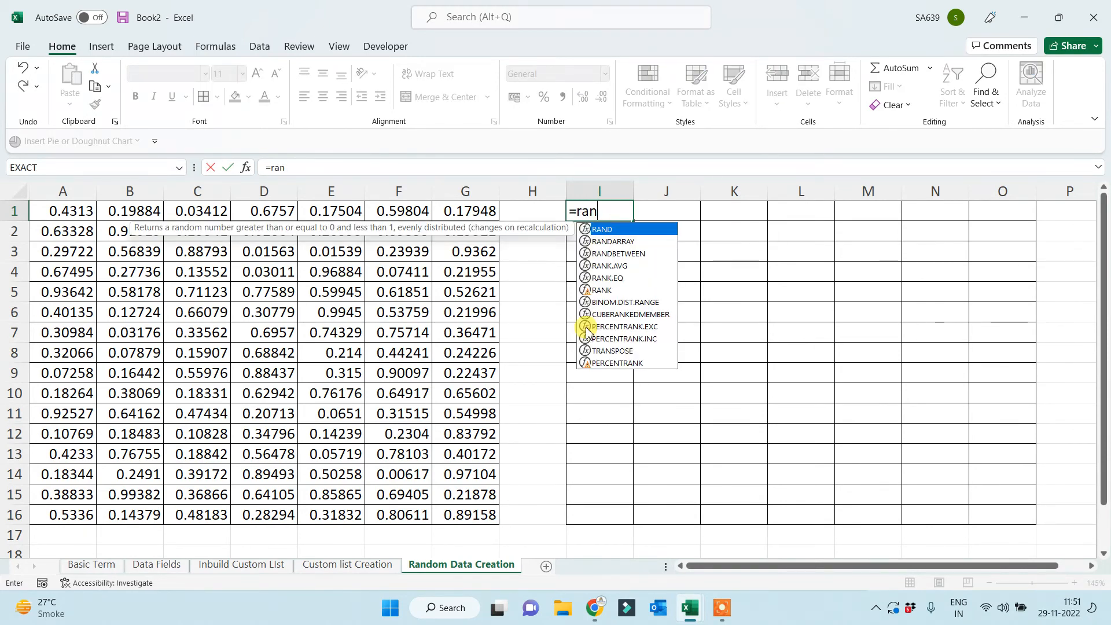
{"action": "type", "text": "n"}
{"action": "key", "text": "BackSpace"}
{"action": "type", "text": "d"}
{"action": "key", "text": "Down"}
{"action": "key", "text": "Down"}
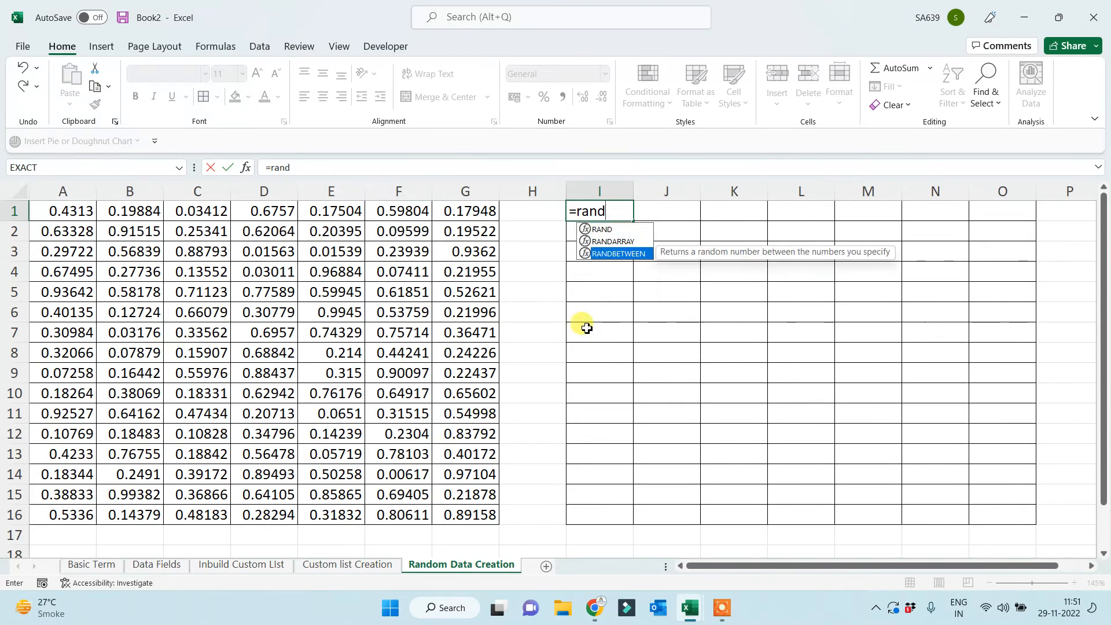
{"action": "key", "text": "Tab"}
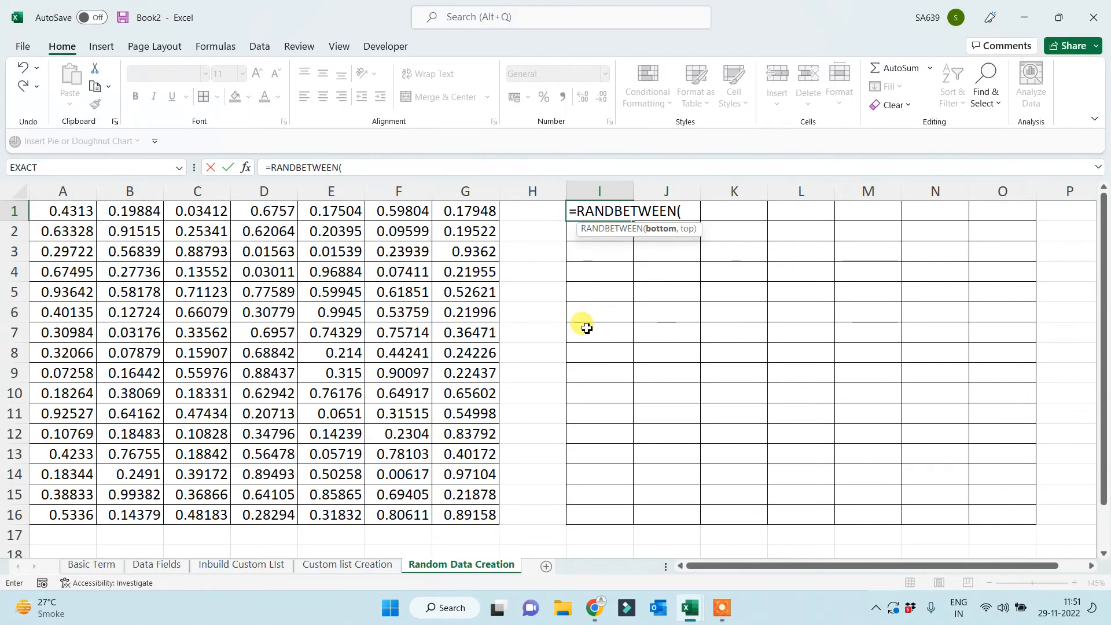
{"action": "type", "text": "100000"}
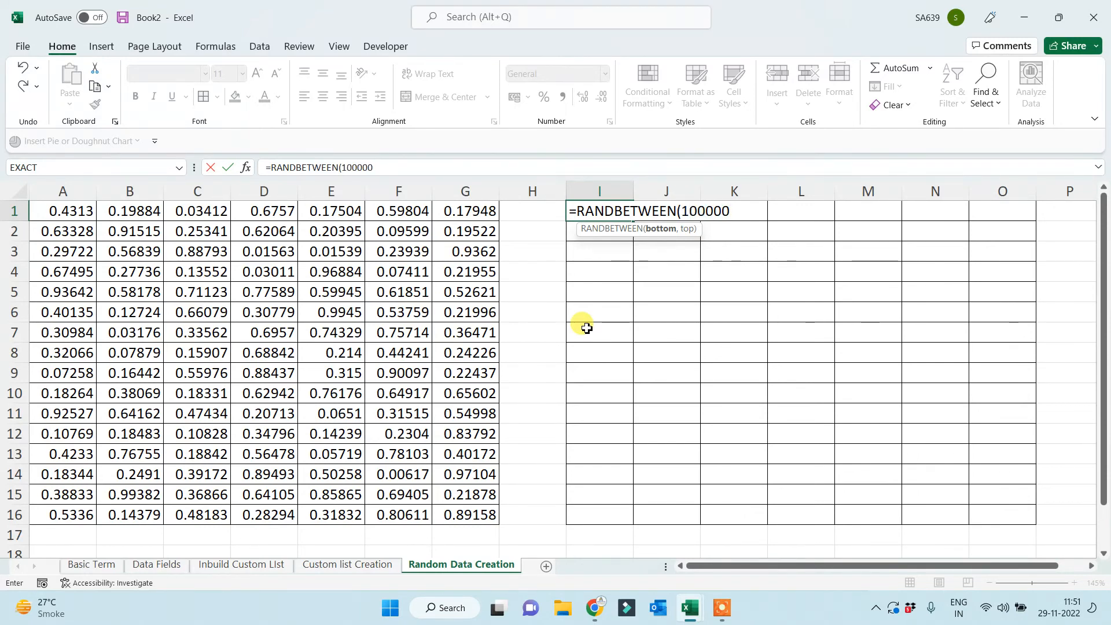
{"action": "type", "text": ",10000"}
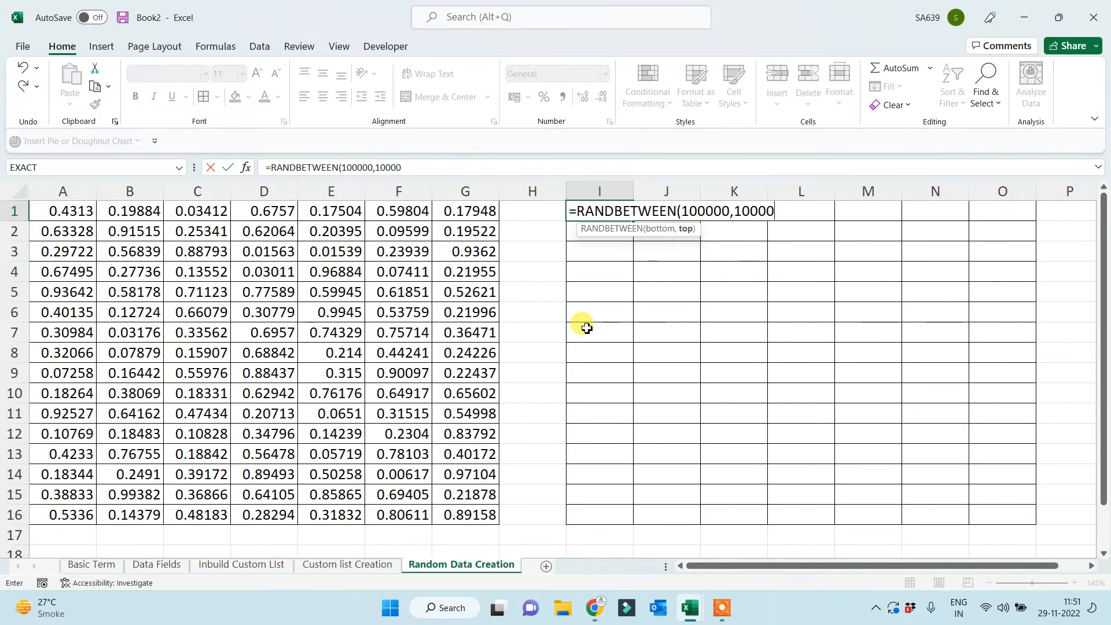
{"action": "type", "text": "00)"}
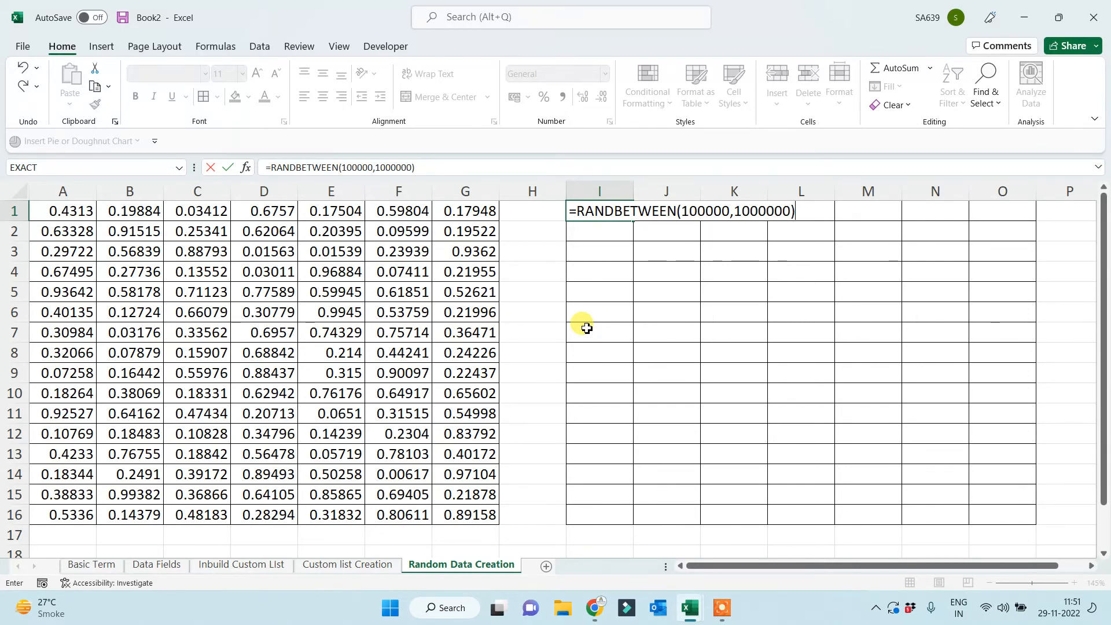
{"action": "key", "text": "Return"}
Re-confirm the I1 formula and fill it across the I1:O16 grid.
{"action": "left_click", "coordinate": [46, 211]}
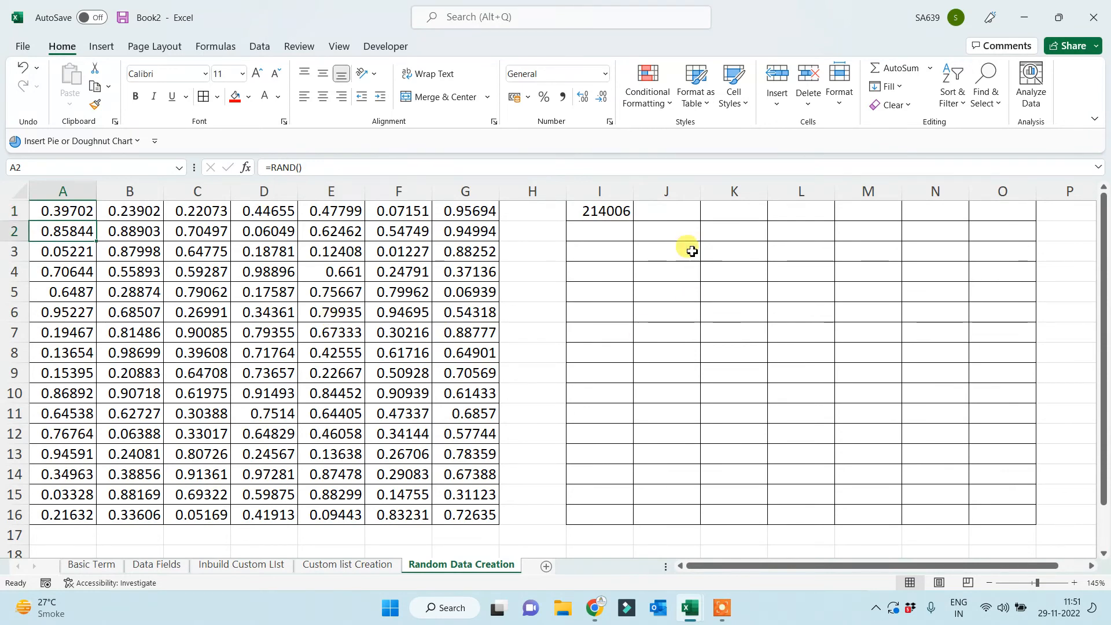
{"action": "left_click", "coordinate": [597, 212]}
{"action": "left_click", "coordinate": [356, 169]}
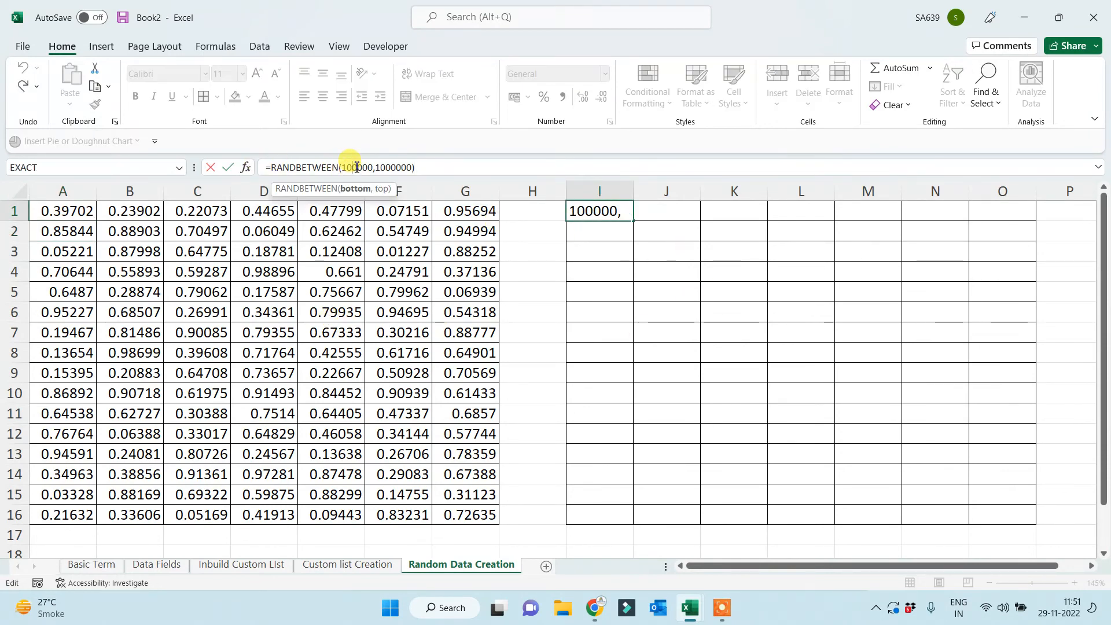
{"action": "left_click", "coordinate": [400, 168]}
{"action": "key", "text": "ctrl+Return"}
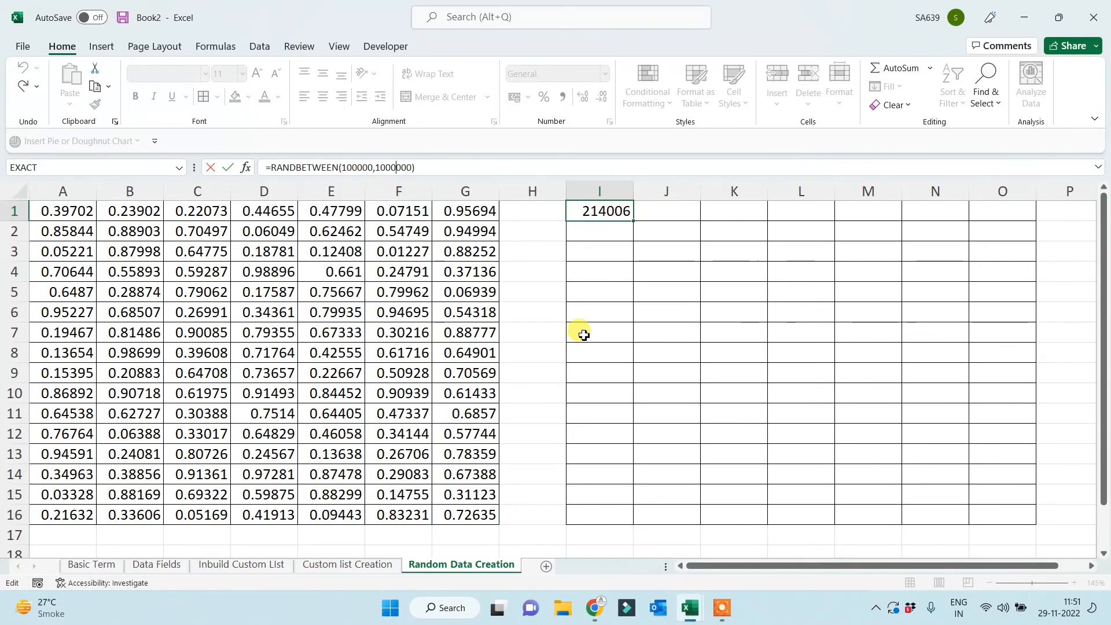
{"action": "left_click_drag", "start_coordinate": [635, 223], "coordinate": [967, 516]}
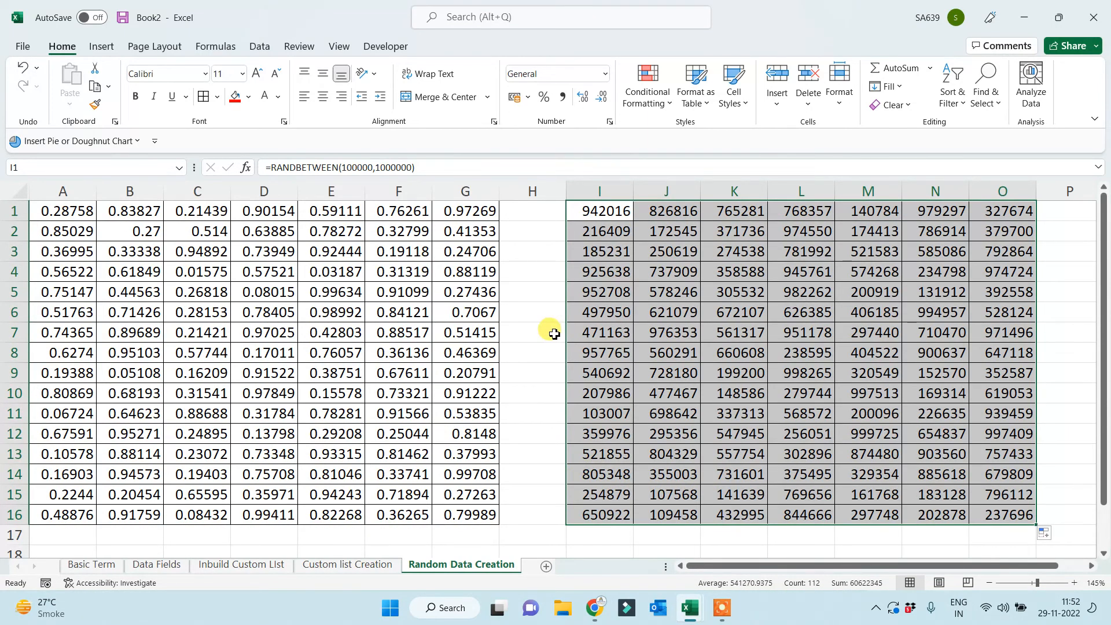
Copy E1:K4 and paste it at A1 of a new Sheet6.
{"action": "left_click", "coordinate": [540, 331]}
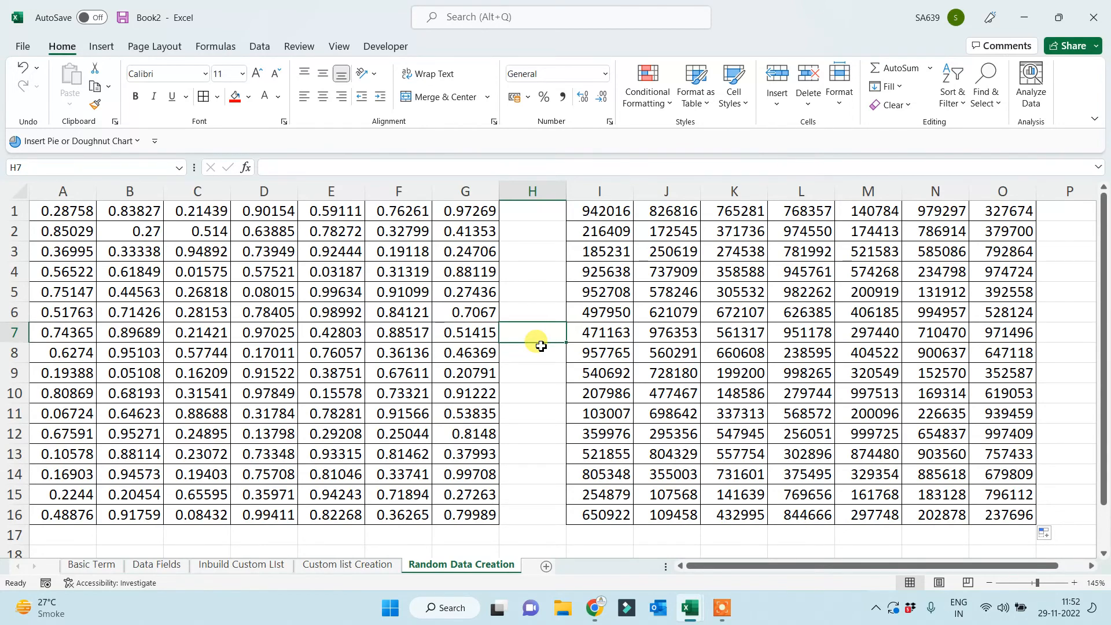
{"action": "left_click_drag", "start_coordinate": [348, 211], "coordinate": [755, 285]}
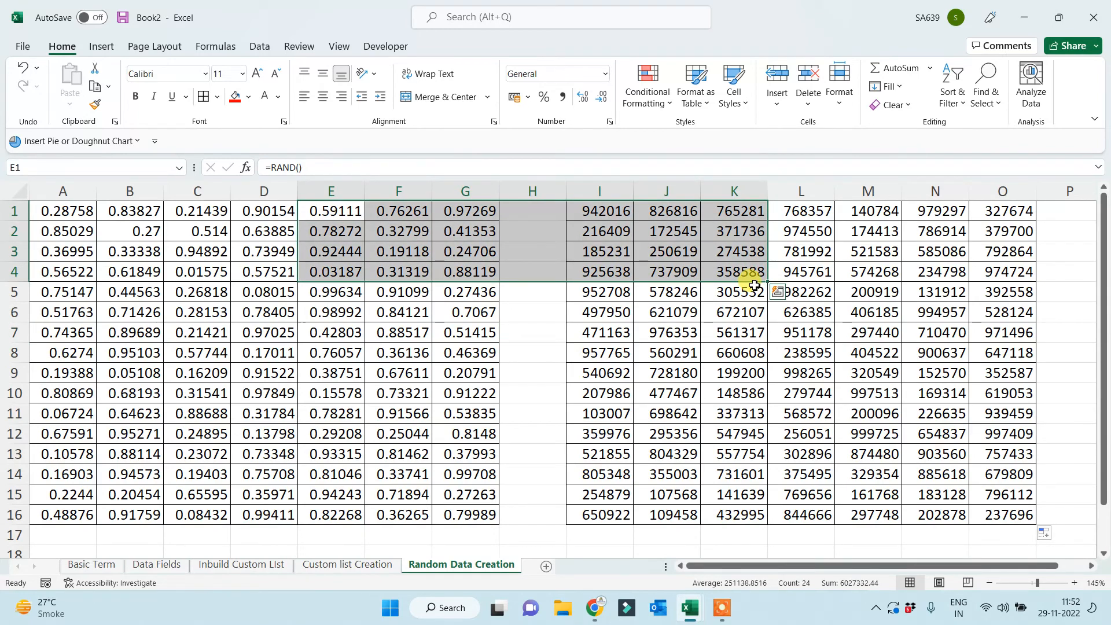
{"action": "key", "text": "ctrl+c"}
{"action": "left_click", "coordinate": [546, 566]}
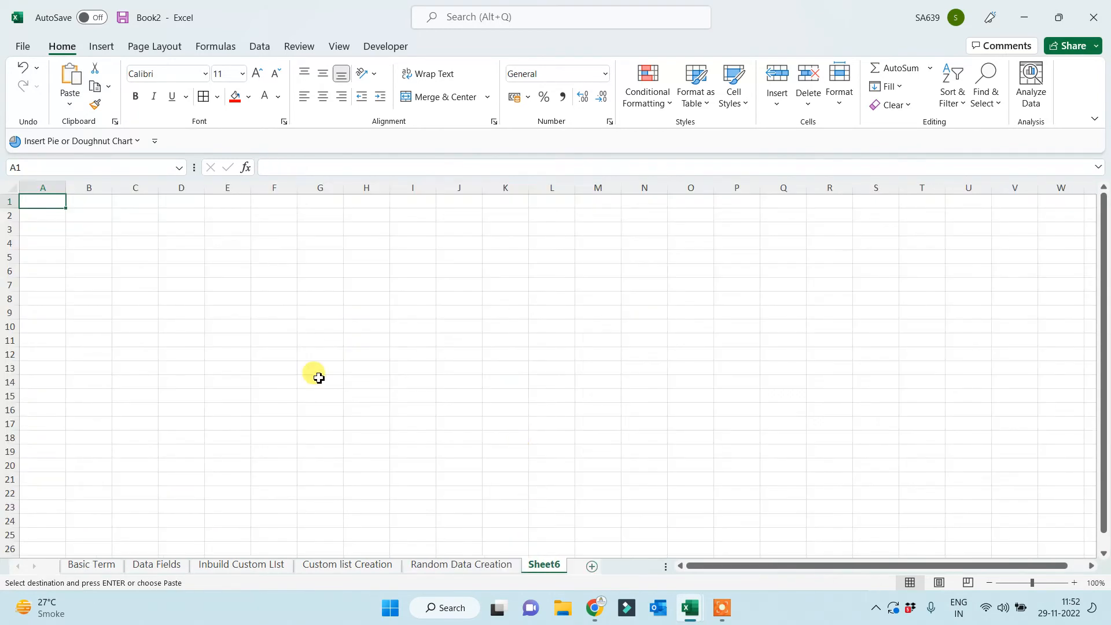
{"action": "key", "text": "ctrl+v"}
{"action": "scroll", "coordinate": [312, 417], "scroll_direction": "up", "scroll_amount": 5}
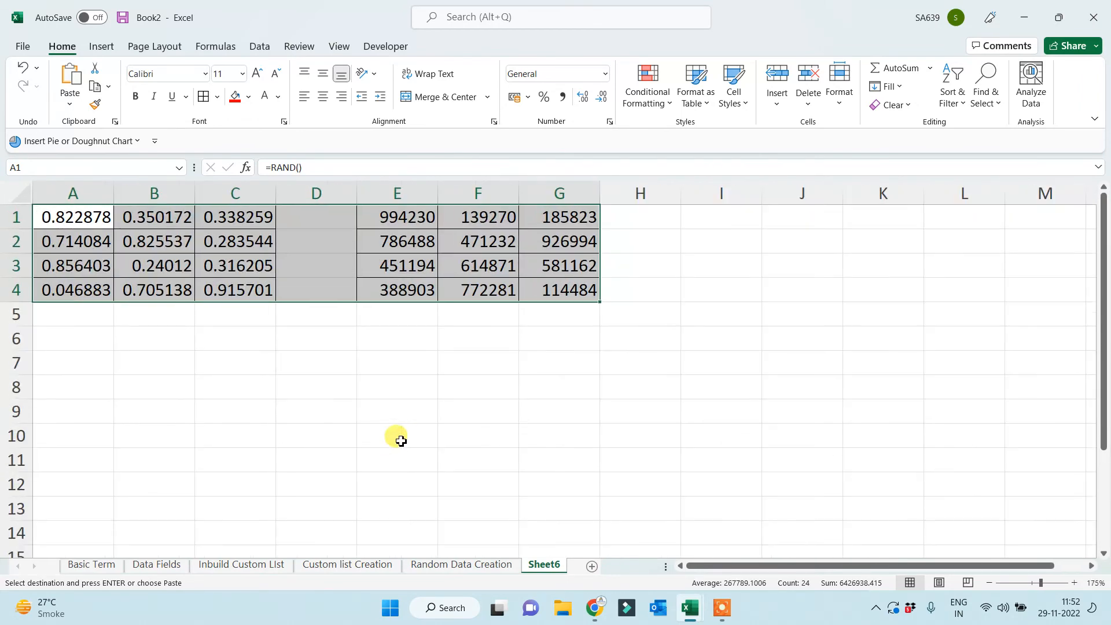
{"action": "scroll", "coordinate": [415, 434], "scroll_direction": "up", "scroll_amount": 2}
{"action": "left_click", "coordinate": [379, 438]}
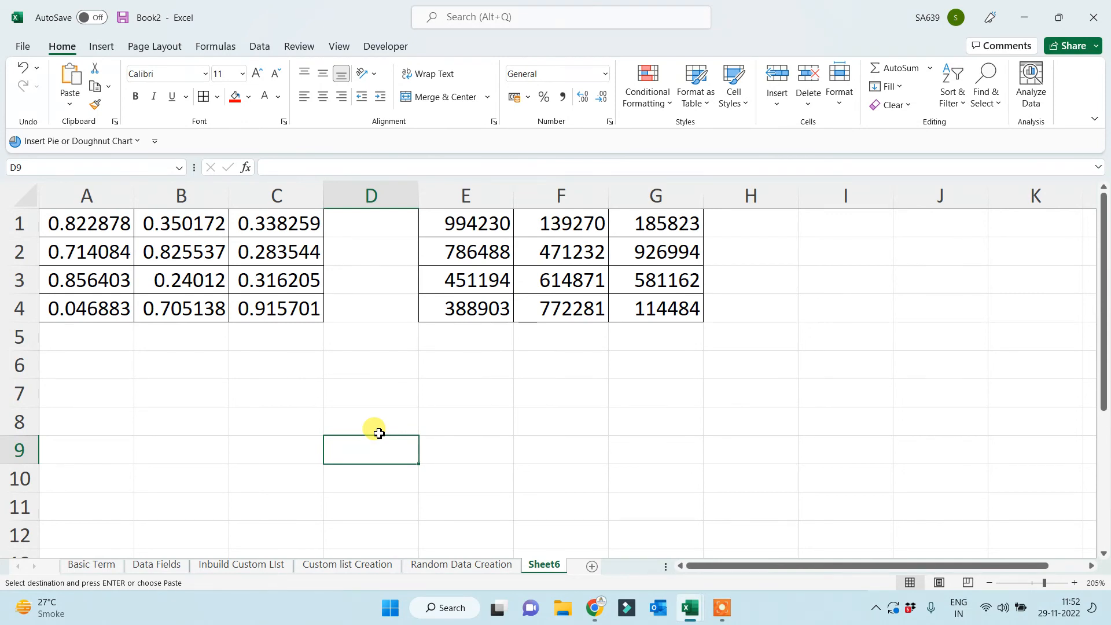
{"action": "left_click", "coordinate": [381, 393]}
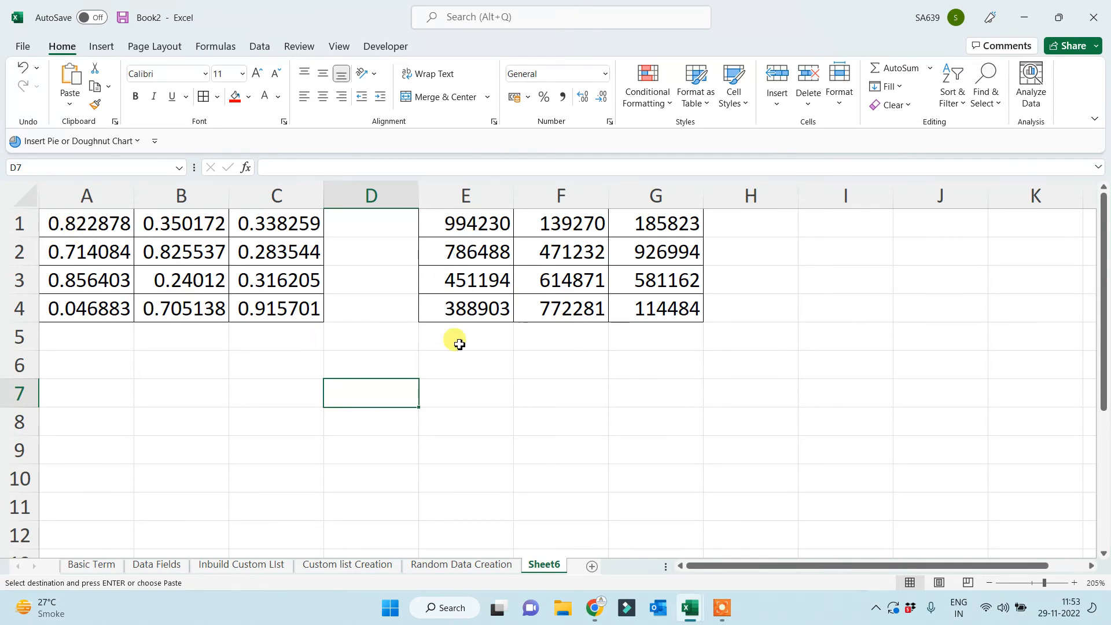
{"action": "type", "text": "naina"}
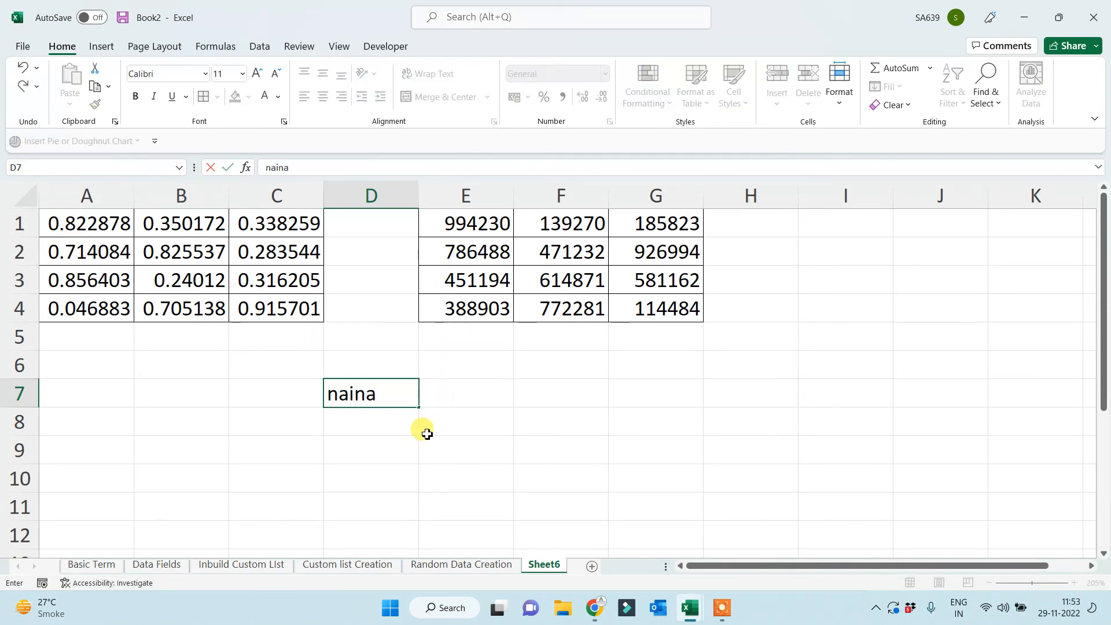
{"action": "key", "text": "Return"}
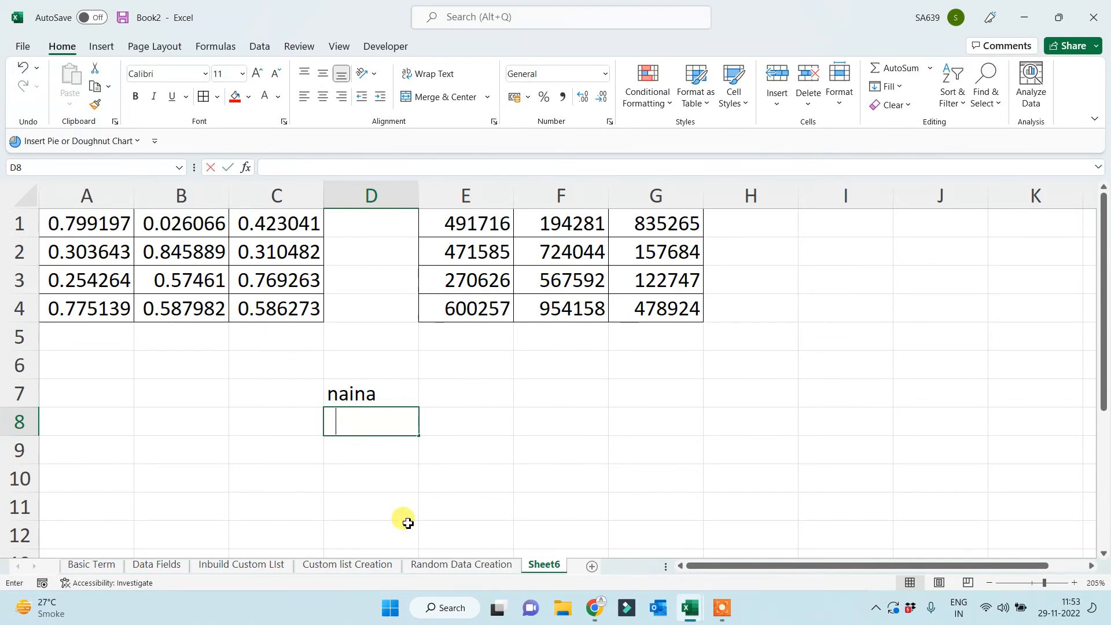
{"action": "type", "text": "saad"}
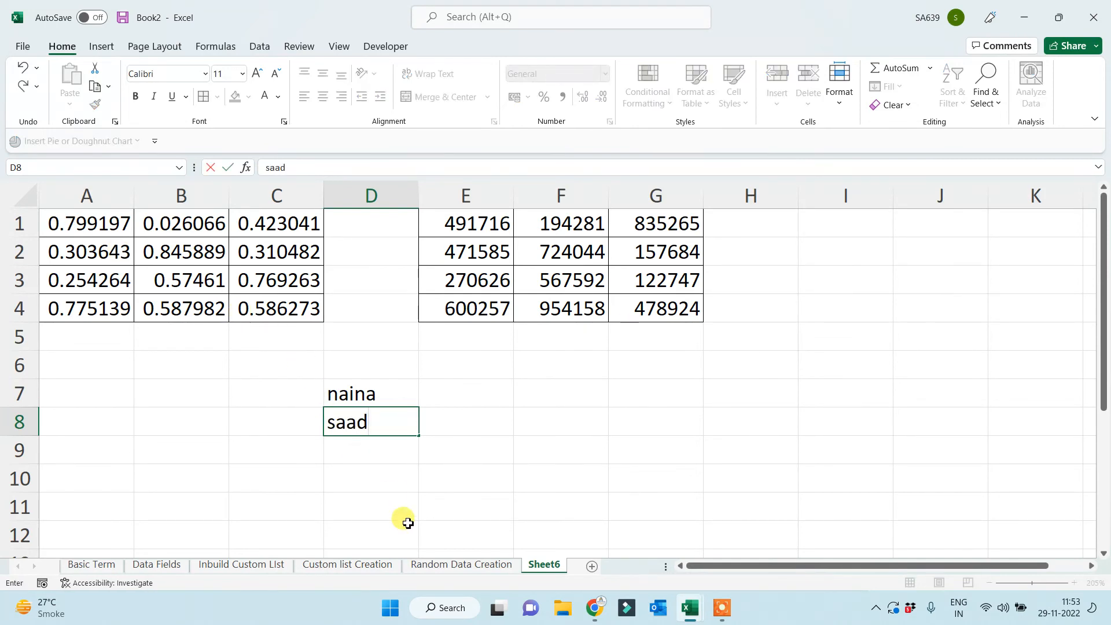
{"action": "key", "text": "Return"}
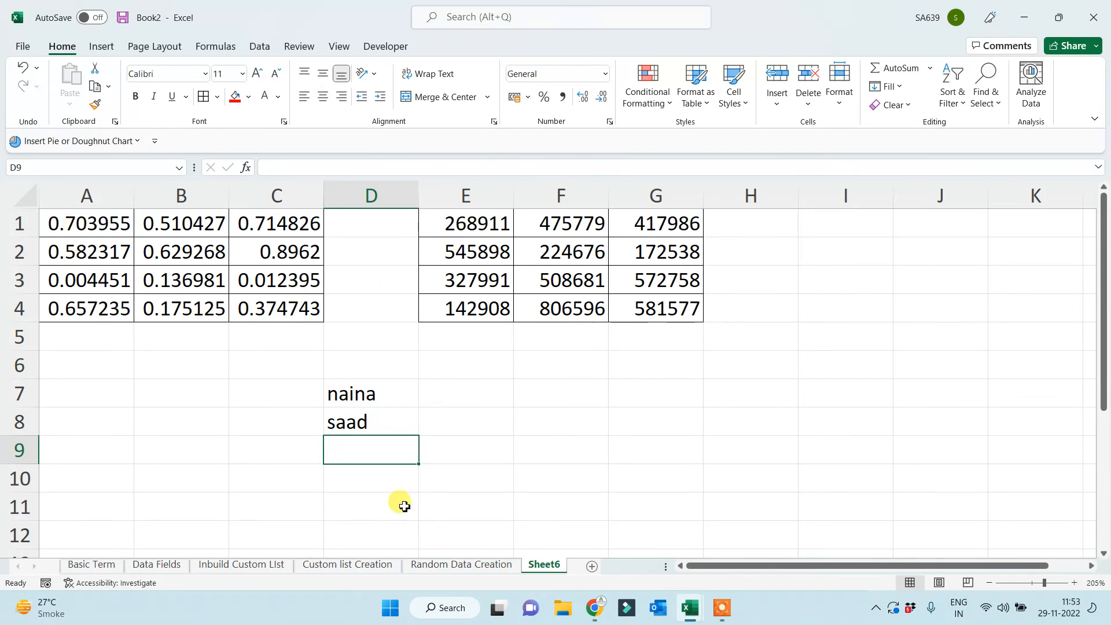
{"action": "type", "text": "shh"}
{"action": "key", "text": "Return"}
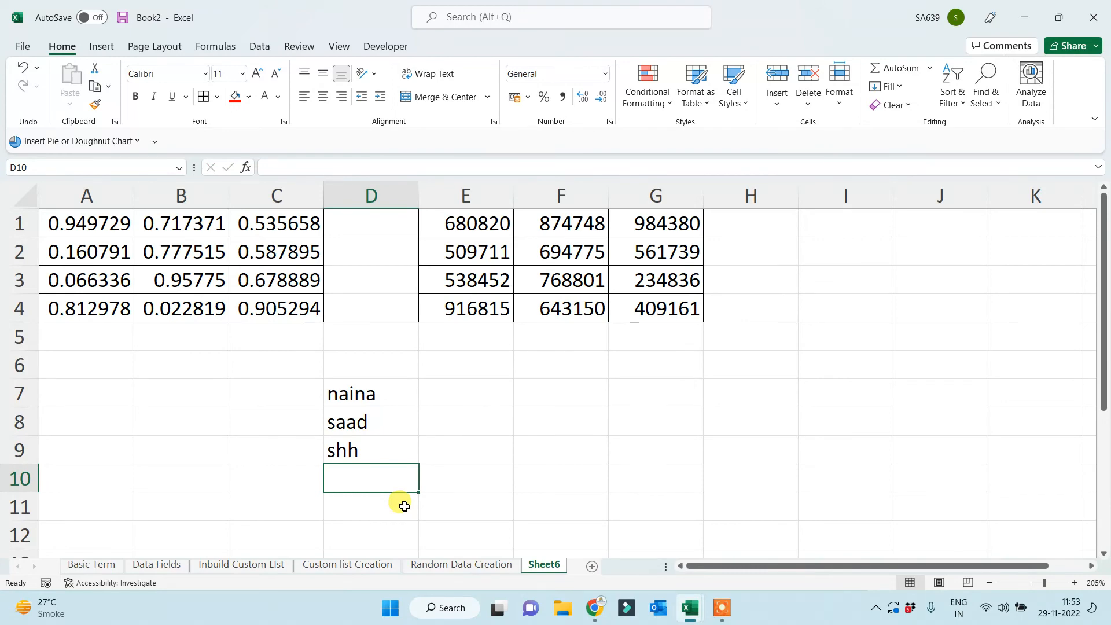
{"action": "key", "text": "Up"}
{"action": "key", "text": "Delete"}
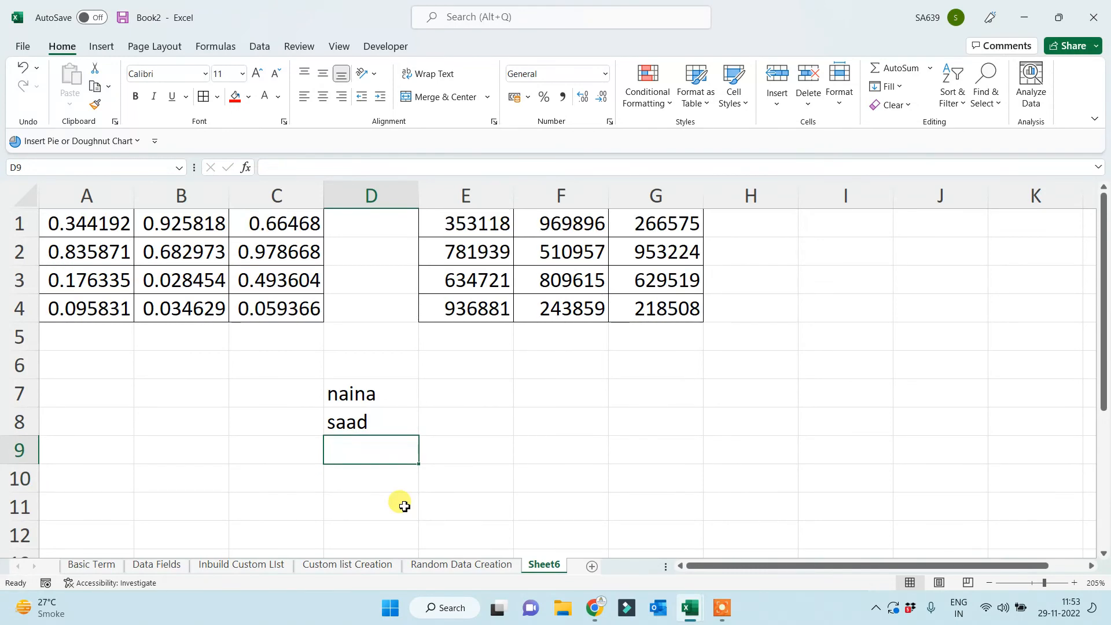
{"action": "left_click", "coordinate": [368, 418]}
{"action": "key", "text": "Delete"}
{"action": "left_click", "coordinate": [378, 396]}
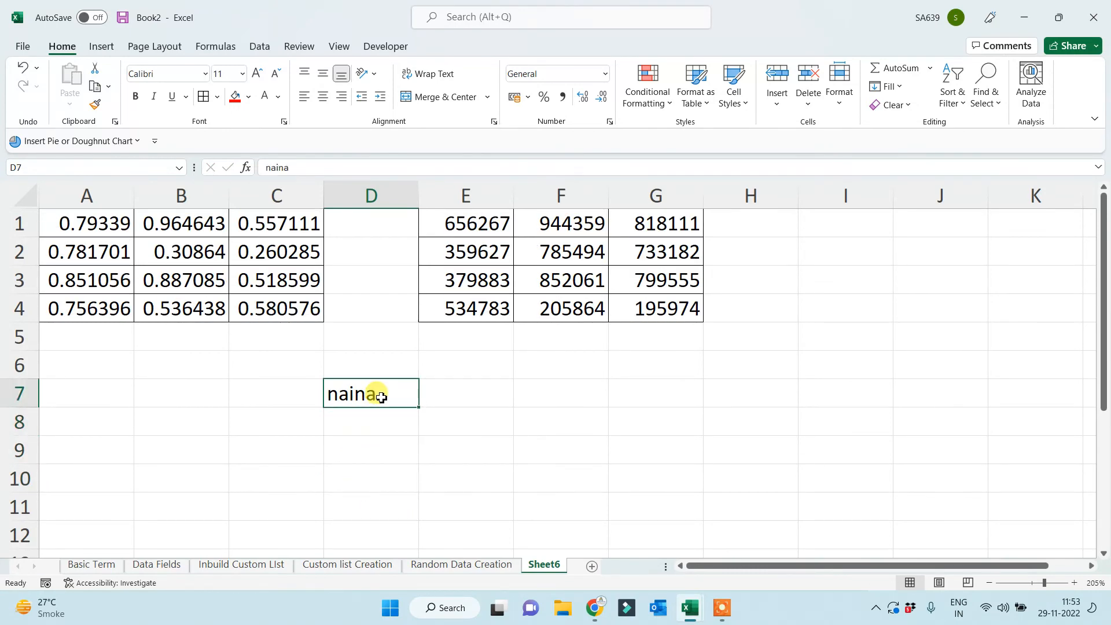
{"action": "key", "text": "Delete"}
{"action": "left_click", "coordinate": [414, 475]}
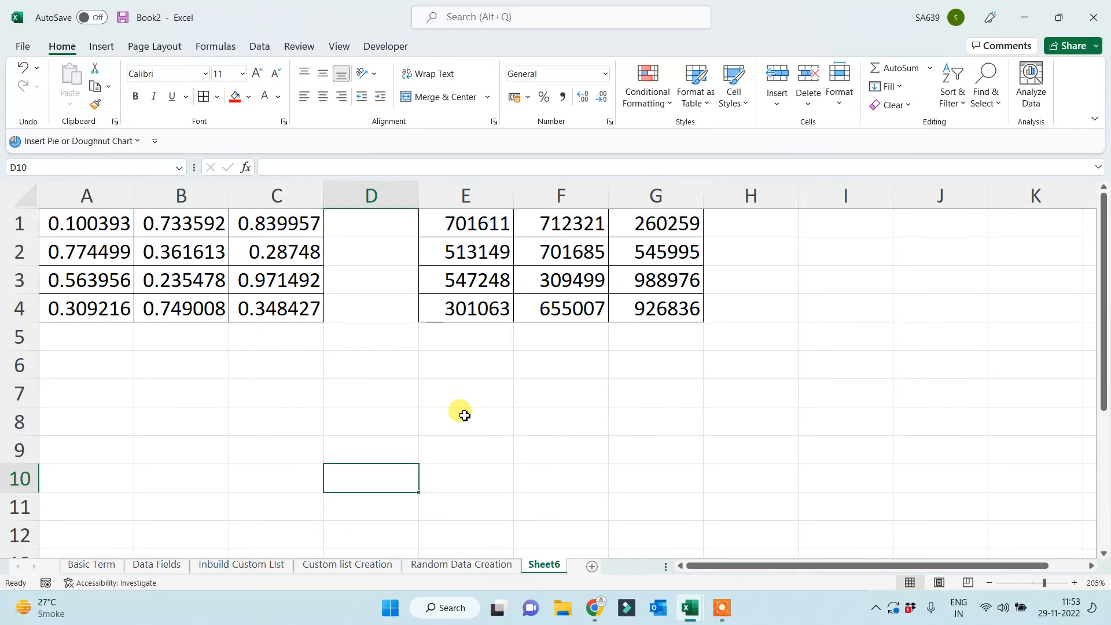
Type the heading OTP in D6 and centre it.
{"action": "key", "text": "Up"}
{"action": "key", "text": "Up"}
{"action": "key", "text": "Up"}
{"action": "key", "text": "Up"}
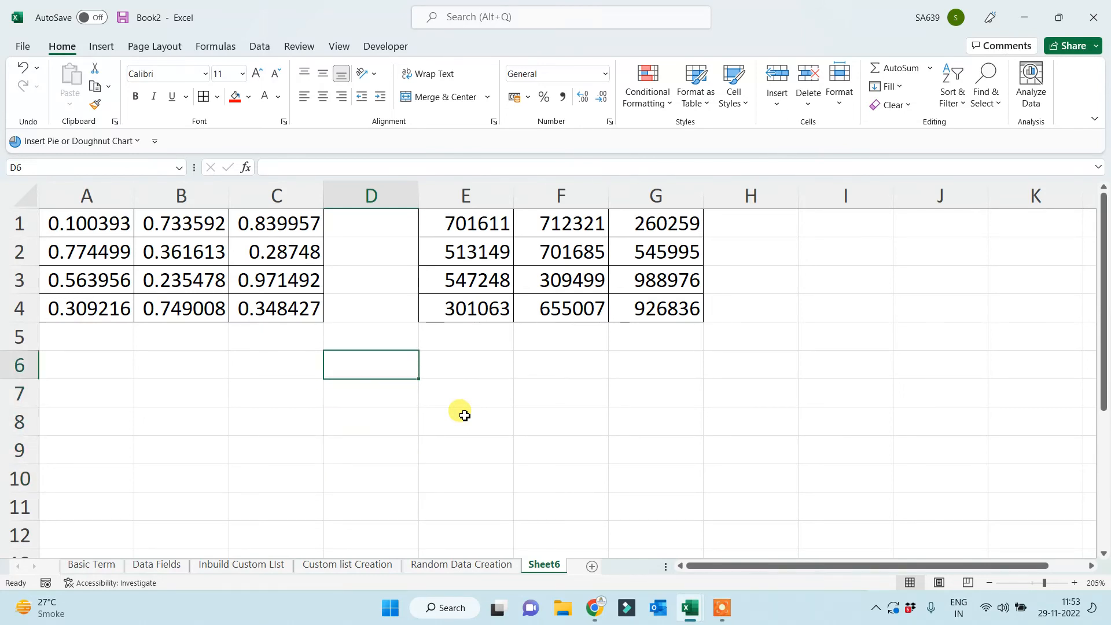
{"action": "type", "text": "OTP"}
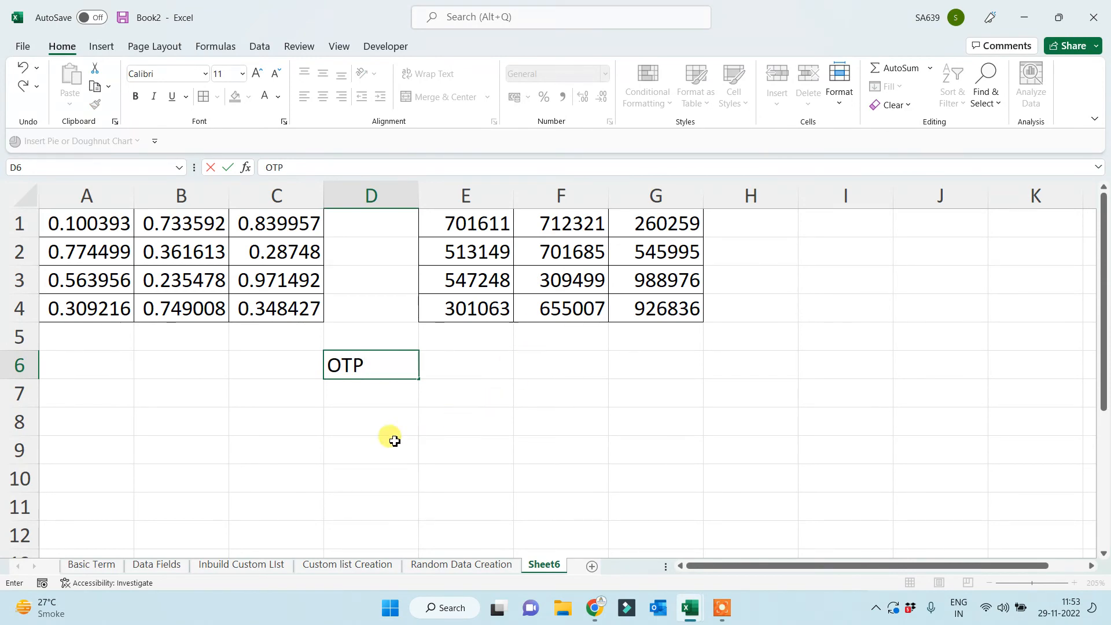
{"action": "left_click", "coordinate": [370, 441]}
{"action": "left_click", "coordinate": [371, 364]}
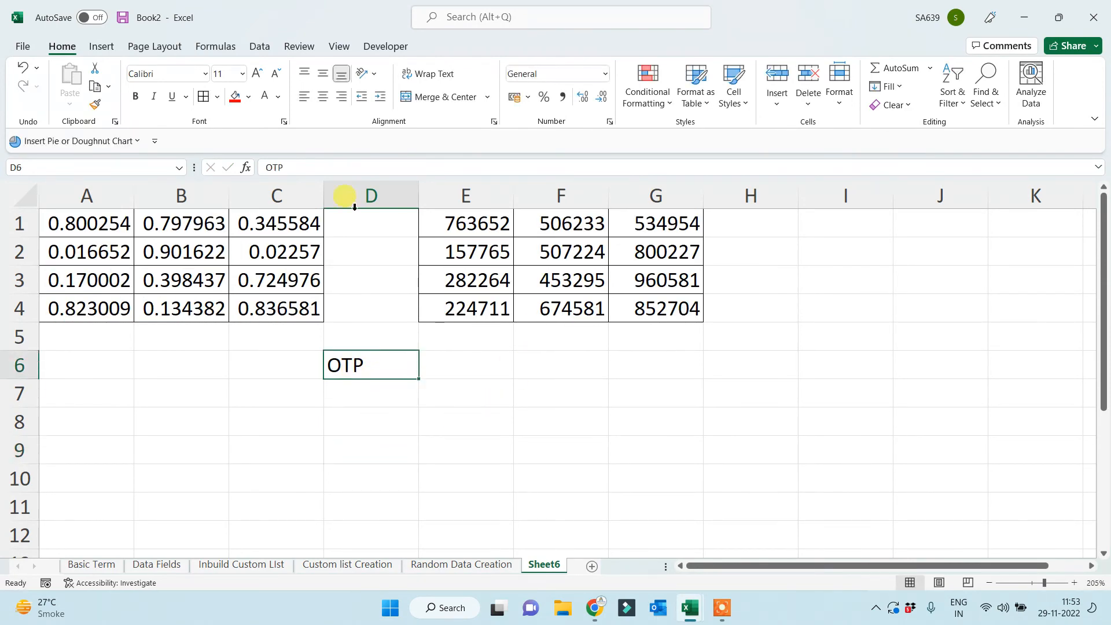
{"action": "left_click", "coordinate": [323, 97]}
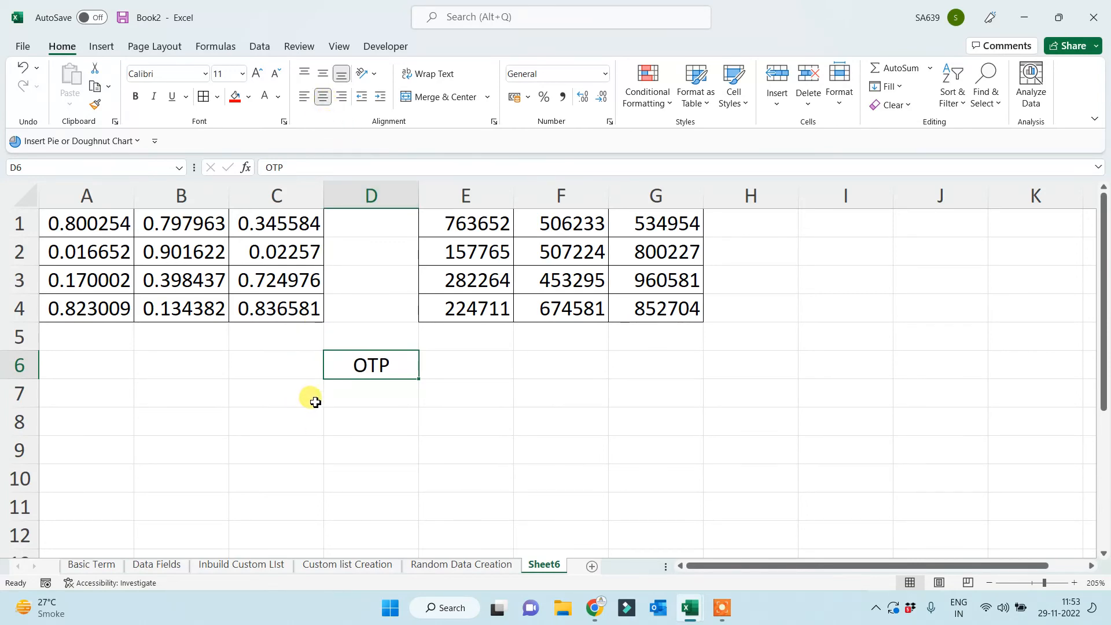
{"action": "scroll", "coordinate": [452, 440], "scroll_direction": "up", "scroll_amount": 2, "text": "ctrl"}
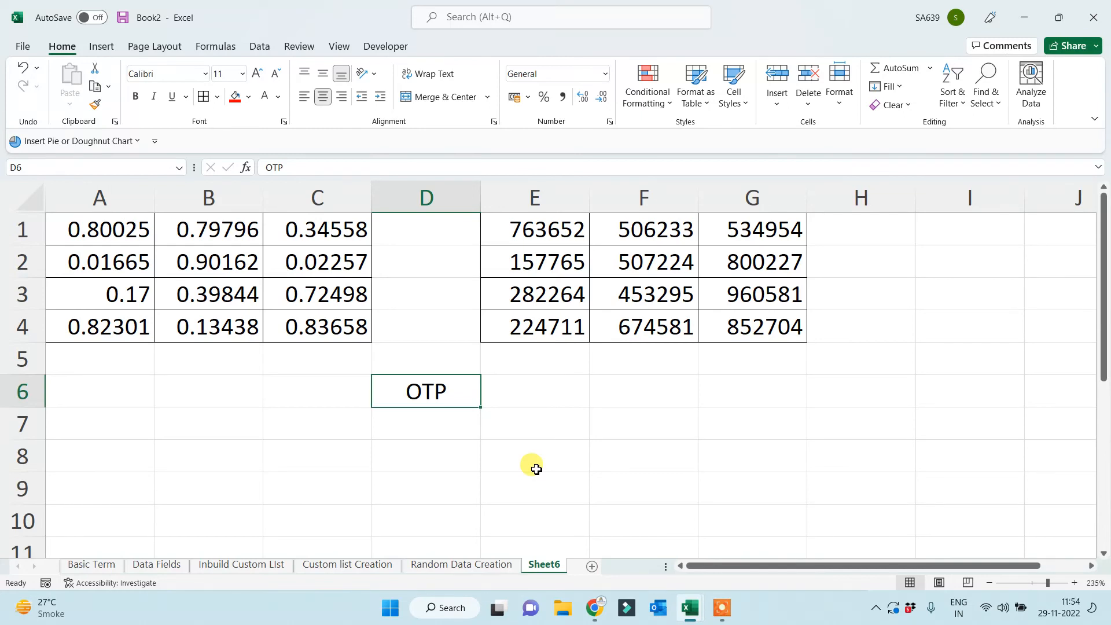
{"action": "left_click", "coordinate": [551, 234]}
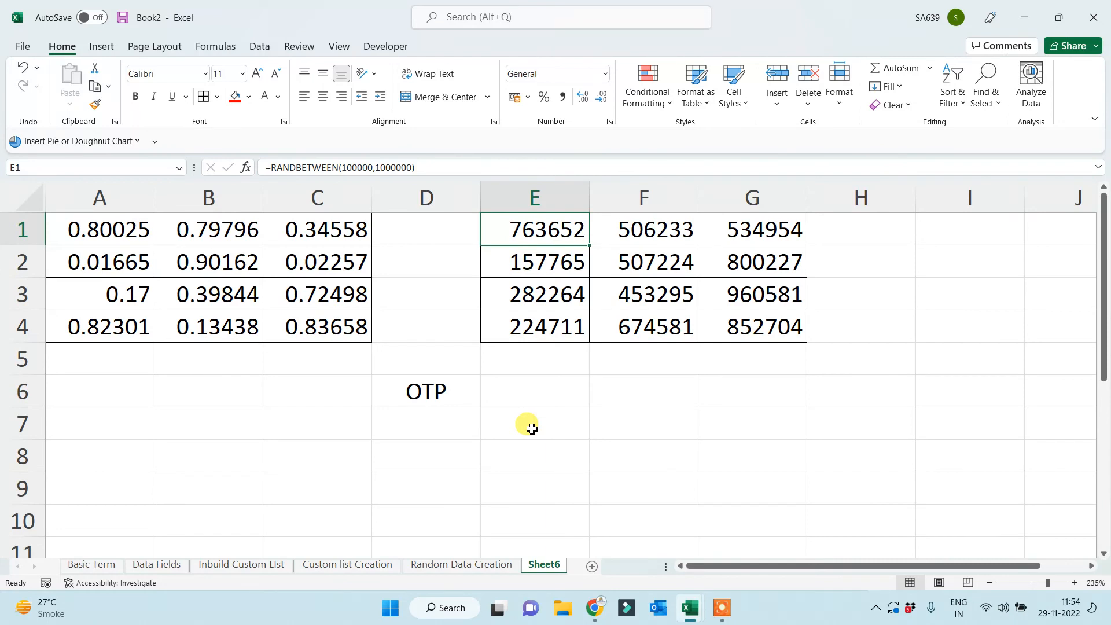
Enter 50000 in D7 and 25000 in D8.
{"action": "left_click", "coordinate": [415, 430]}
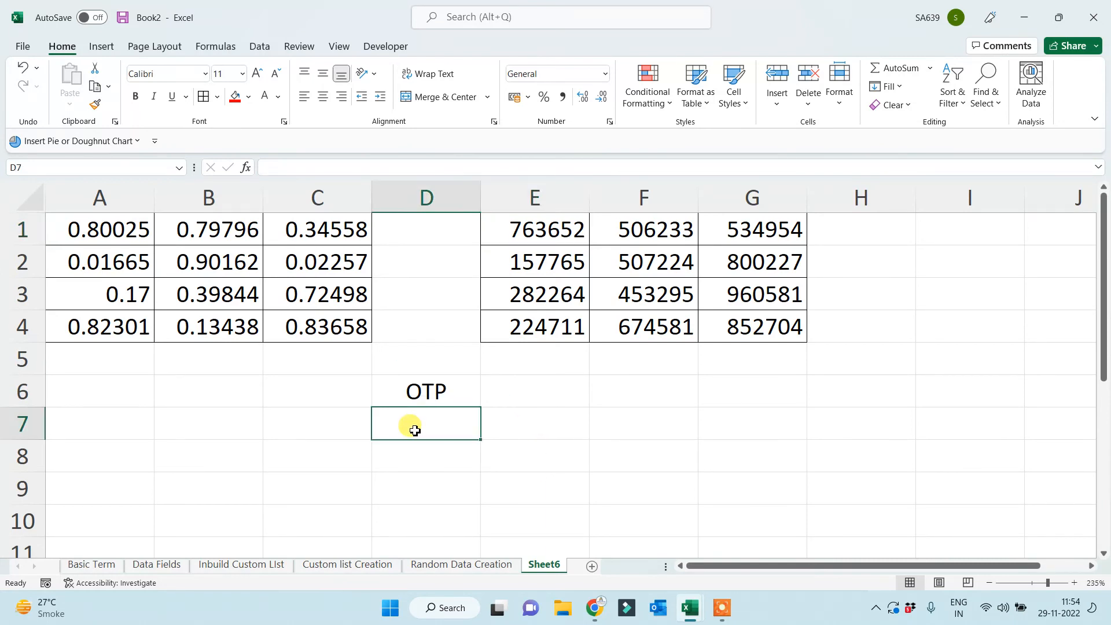
{"action": "type", "text": "50000"}
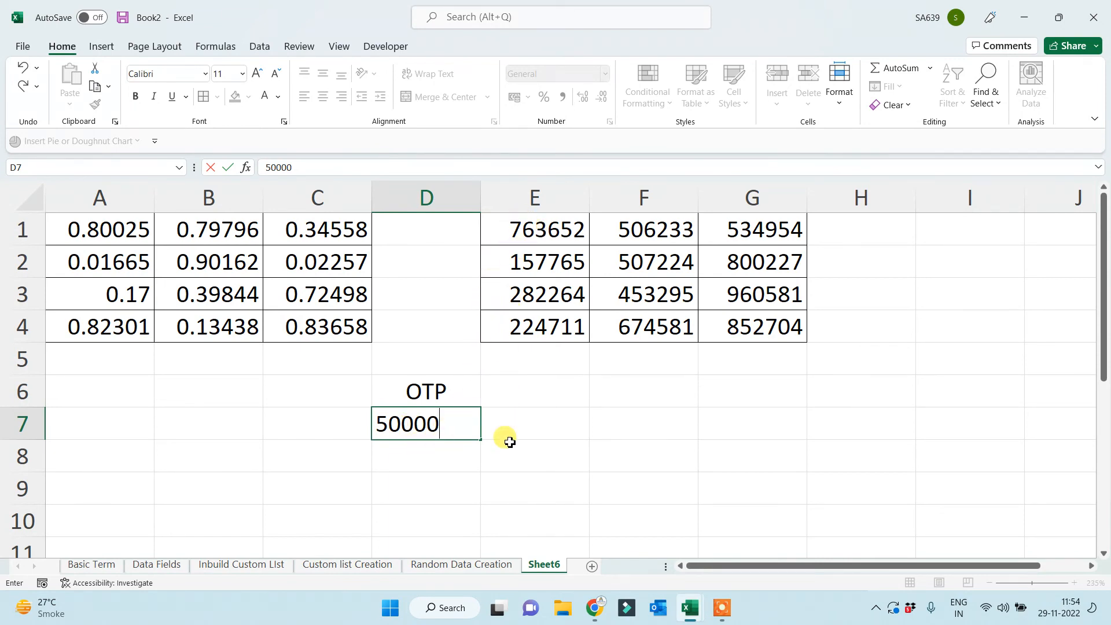
{"action": "key", "text": "Return"}
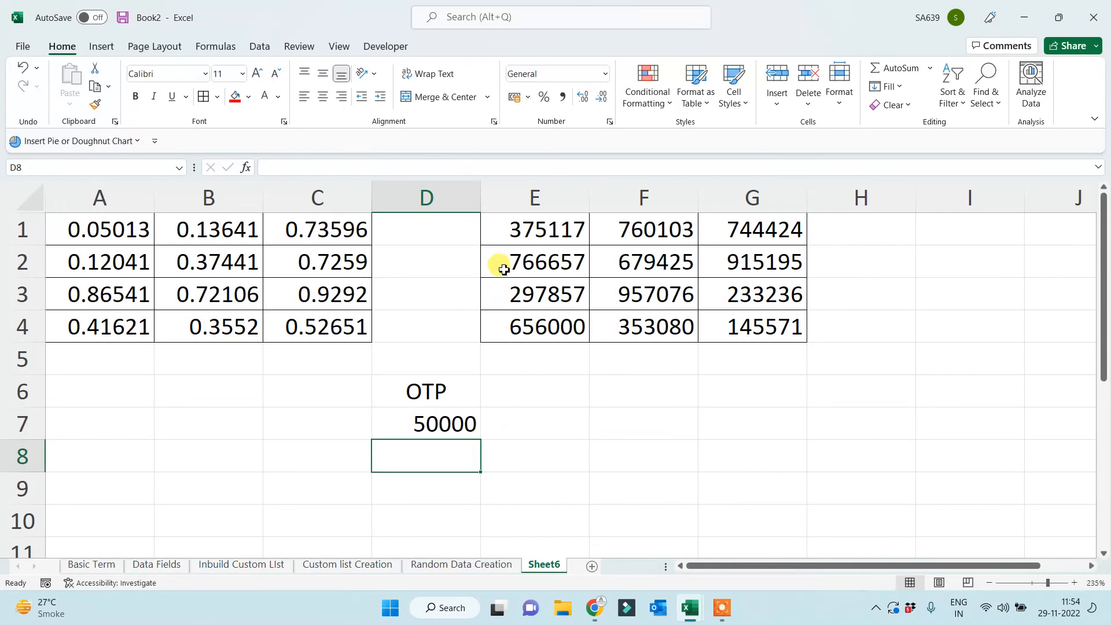
{"action": "left_click", "coordinate": [502, 226]}
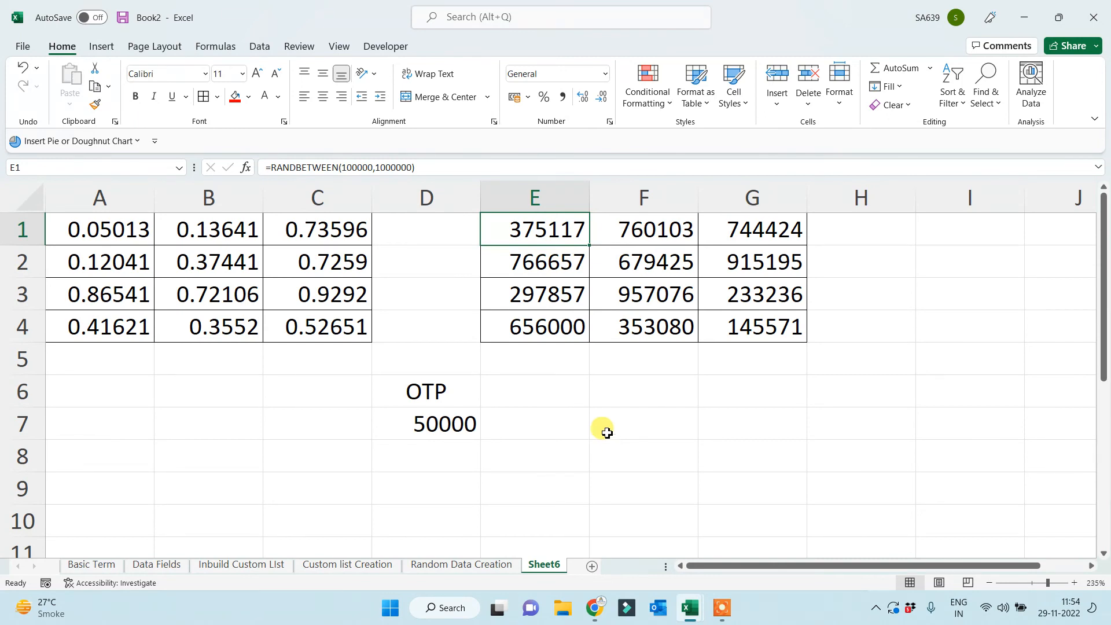
{"action": "left_click", "coordinate": [427, 447]}
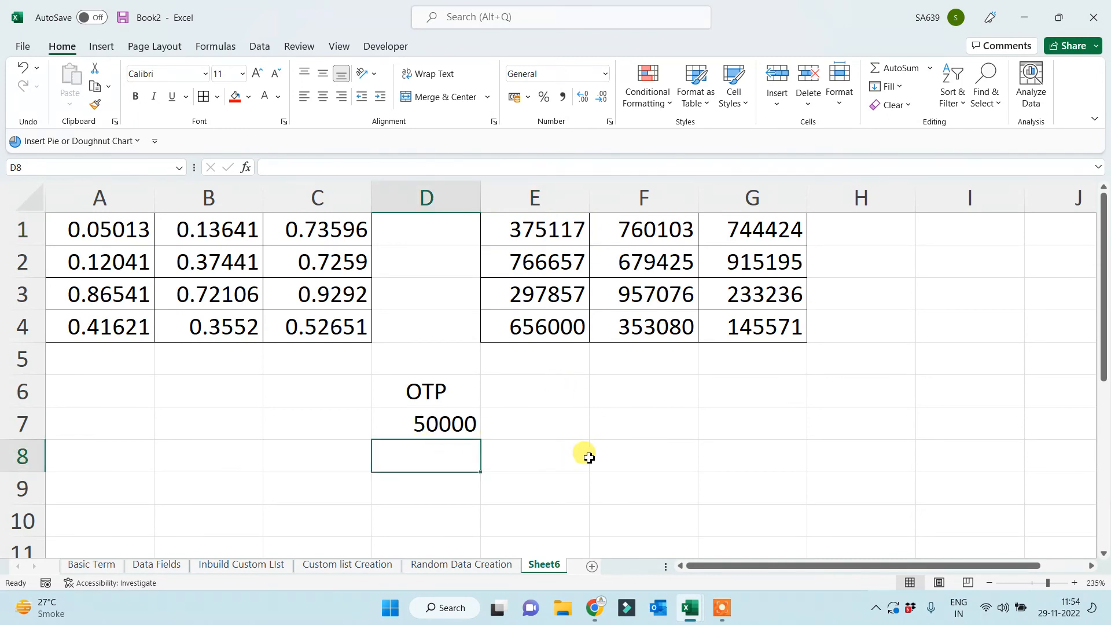
{"action": "type", "text": "25000"}
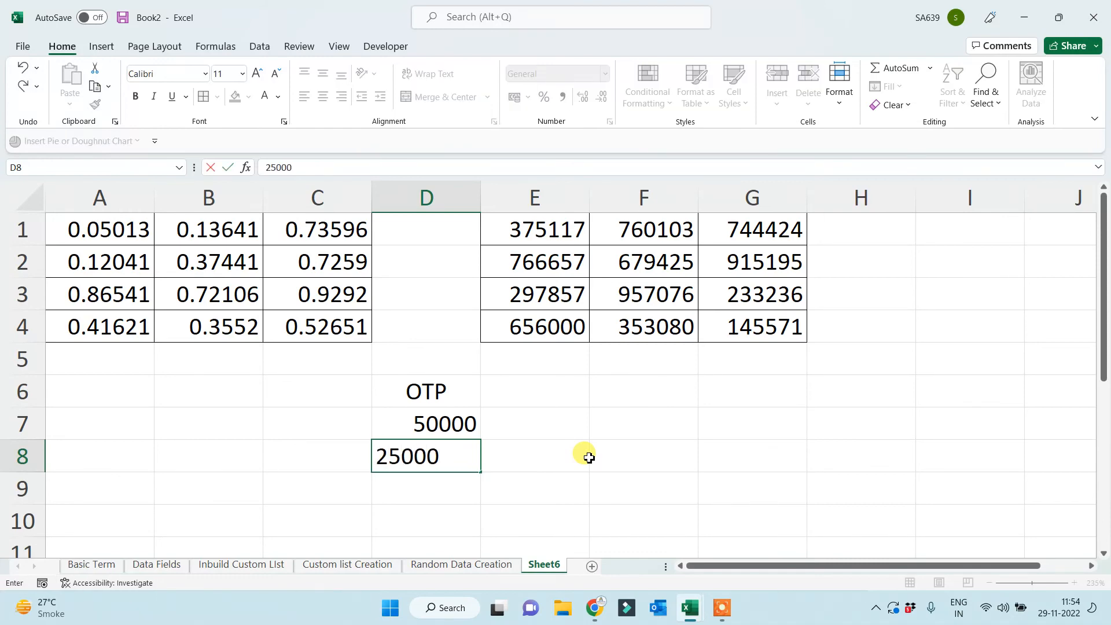
{"action": "key", "text": "Return"}
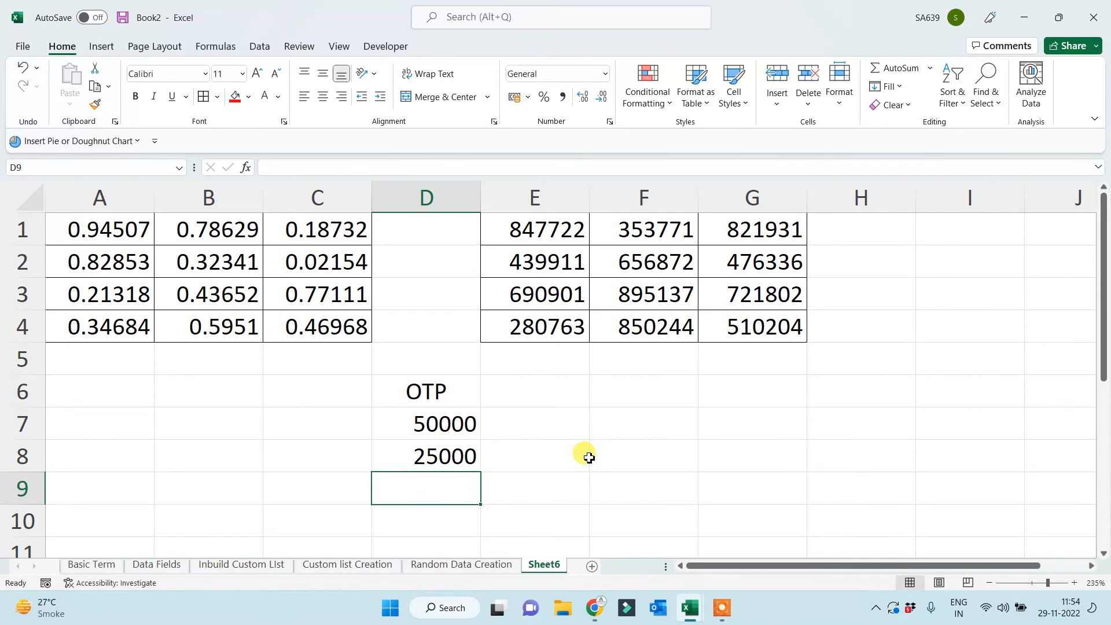
Give the OTP cell D6 a red fill.
{"action": "left_click", "coordinate": [427, 393]}
{"action": "left_click", "coordinate": [235, 96]}
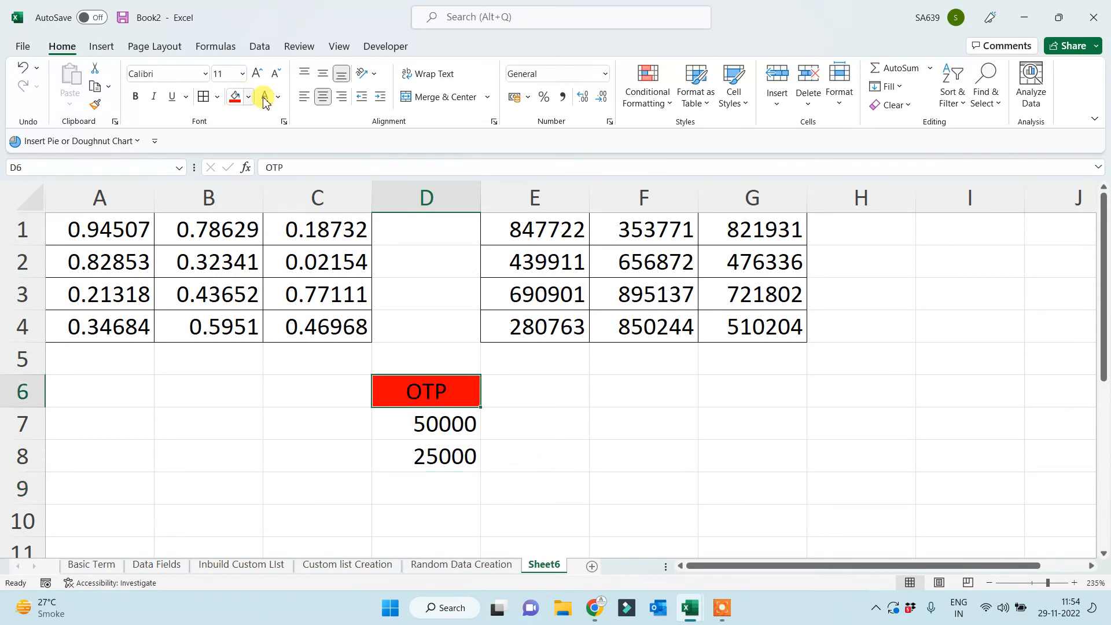
{"action": "left_click", "coordinate": [544, 431]}
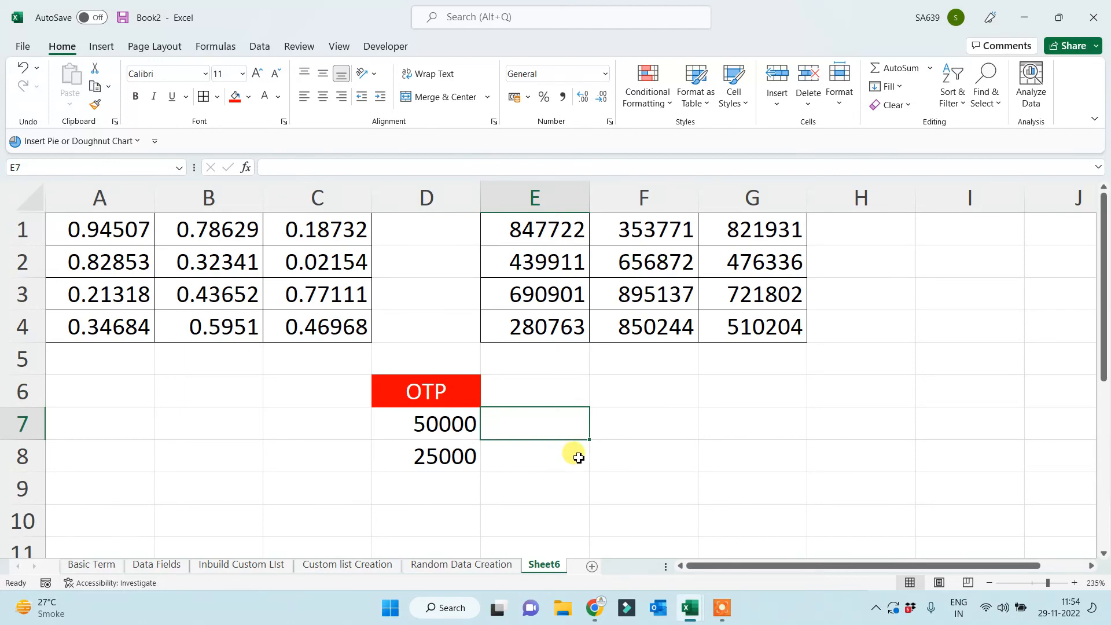
Copy the random data block into a new Sheet7 at A1.
{"action": "left_click", "coordinate": [472, 568]}
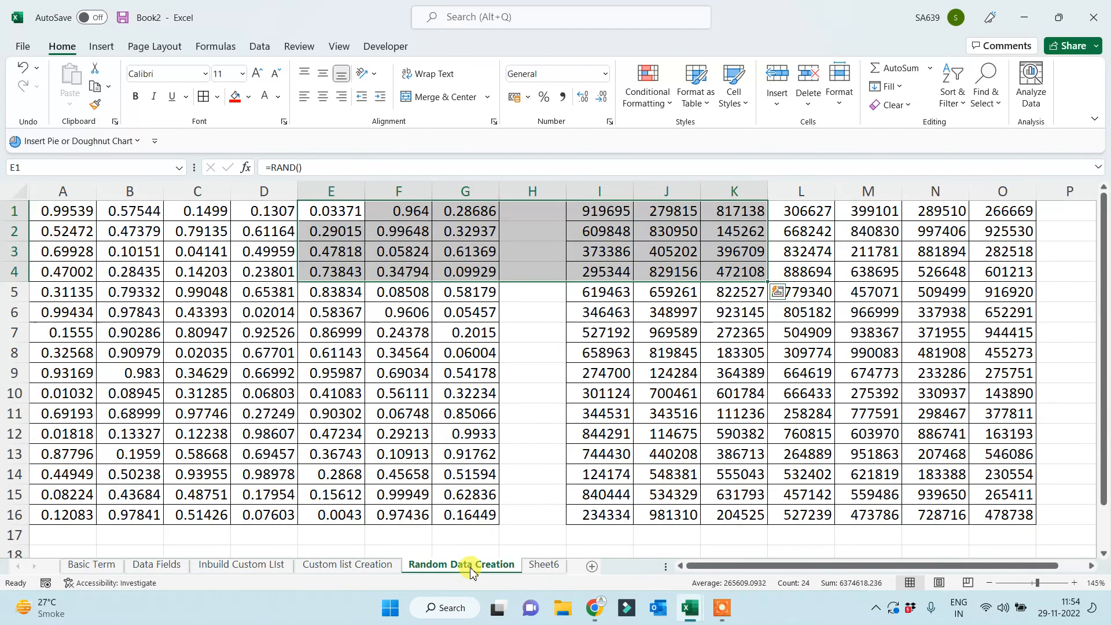
{"action": "key", "text": "ctrl+c"}
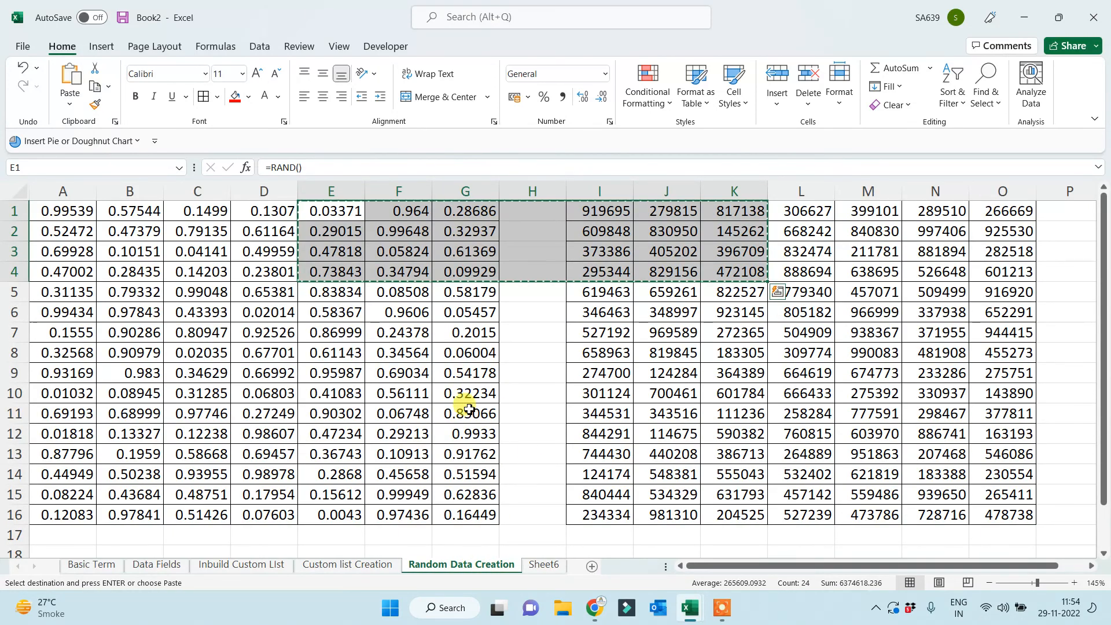
{"action": "left_click", "coordinate": [591, 571]}
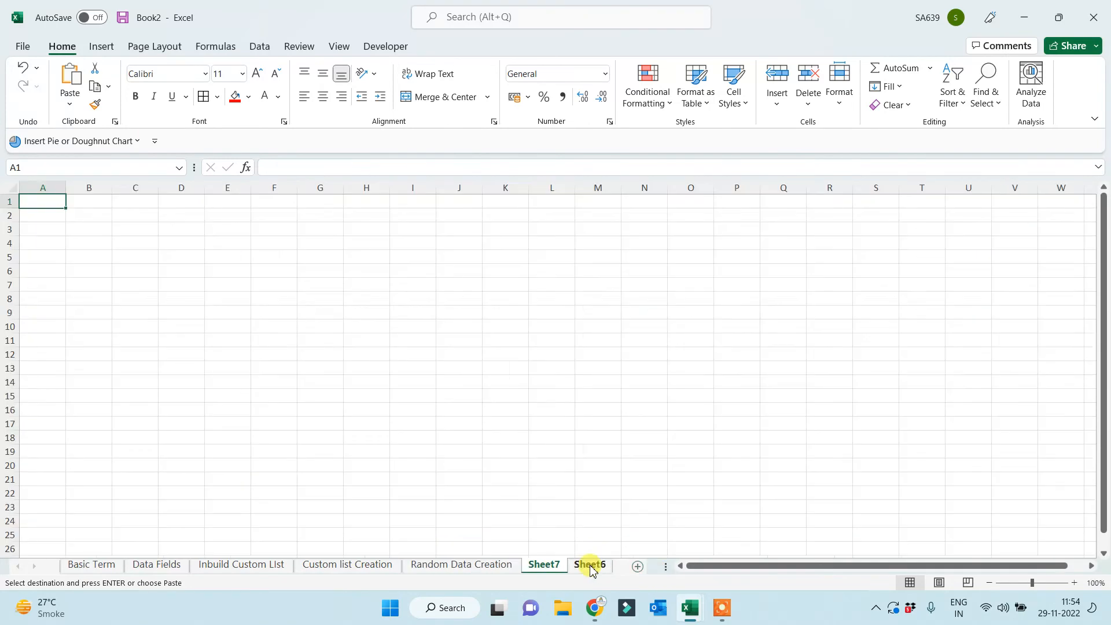
{"action": "key", "text": "ctrl+v"}
{"action": "scroll", "coordinate": [419, 423], "scroll_direction": "up", "scroll_amount": 10}
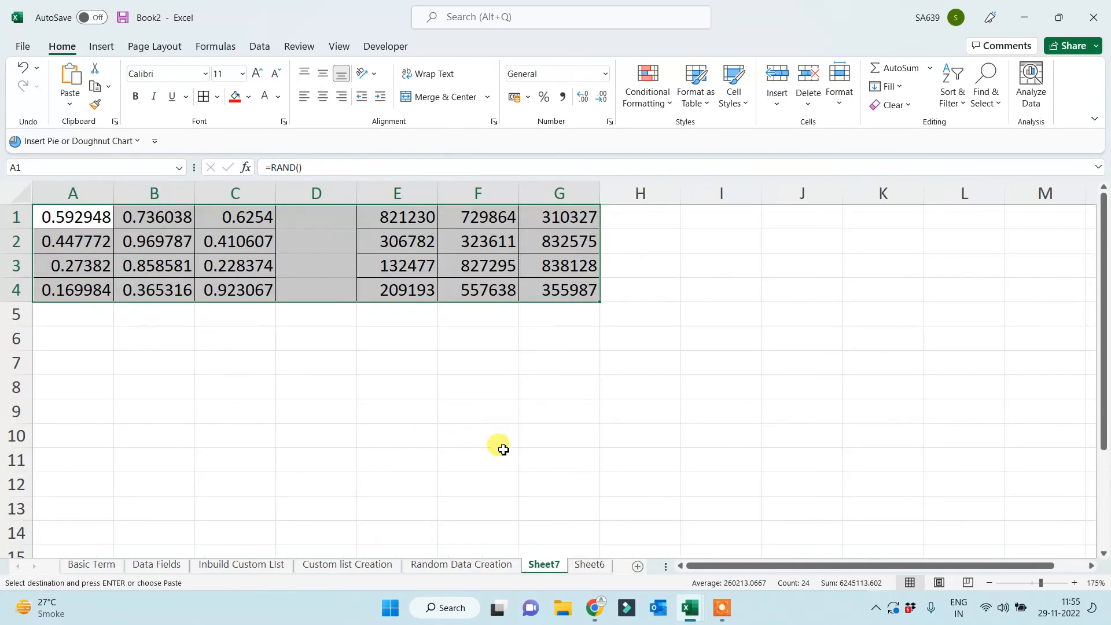
{"action": "left_click", "coordinate": [497, 426]}
Type test entries in D7 and D10, then clear them.
{"action": "left_click", "coordinate": [400, 403]}
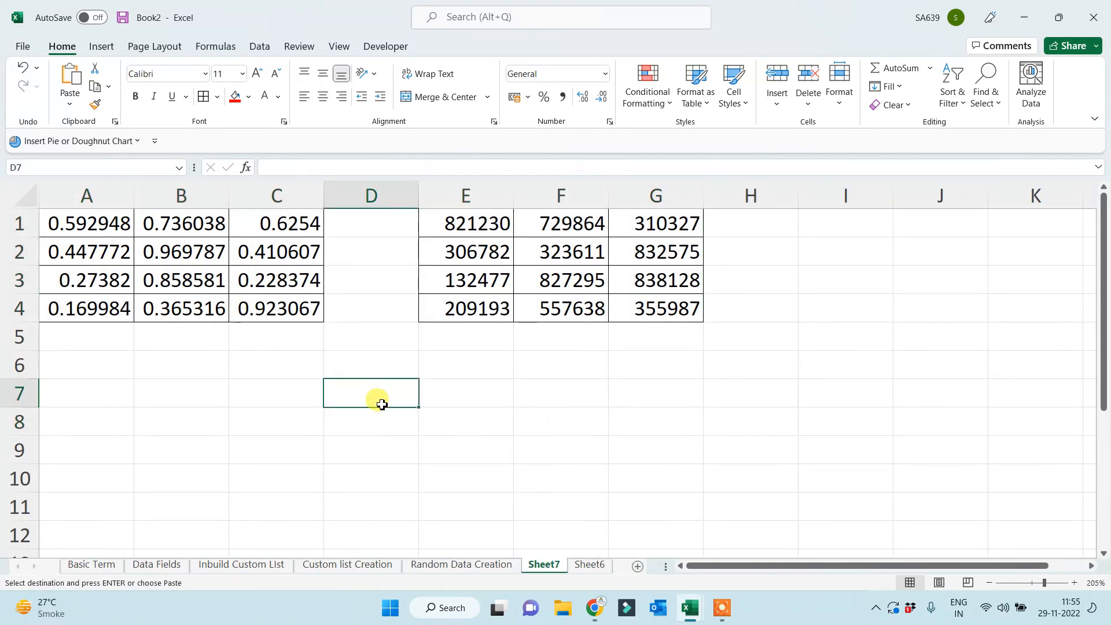
{"action": "type", "text": "sdf"}
{"action": "left_click", "coordinate": [350, 484]}
{"action": "type", "text": "s"}
{"action": "left_click_drag", "start_coordinate": [371, 364], "coordinate": [372, 466]}
{"action": "key", "text": "Delete"}
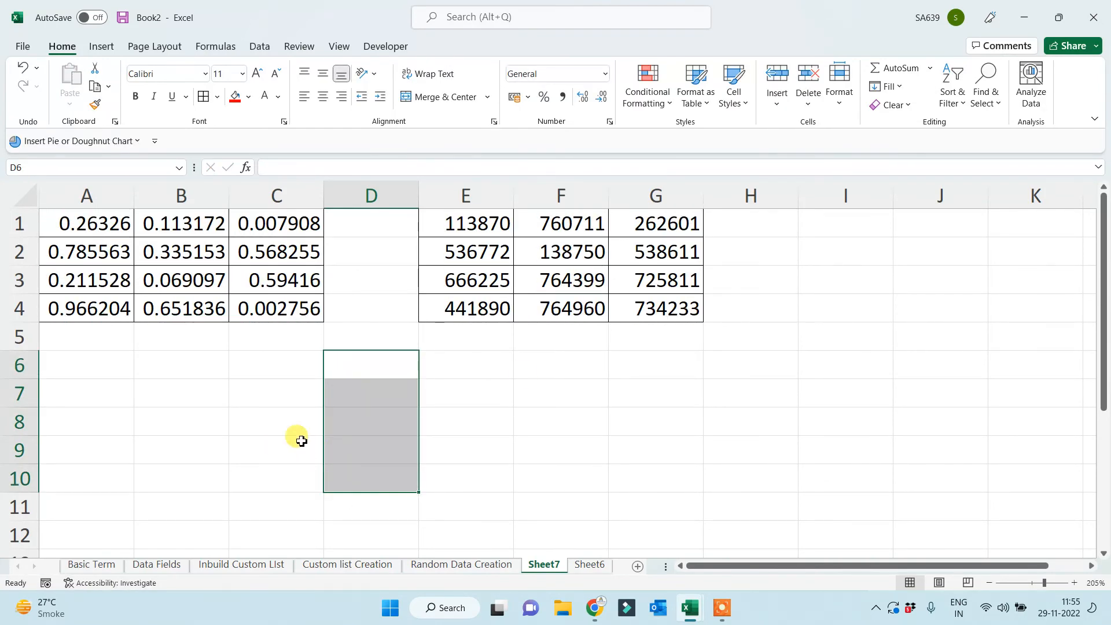
Move the whole-number block E1:G4 down to A6:C9.
{"action": "left_click_drag", "start_coordinate": [466, 221], "coordinate": [645, 309]}
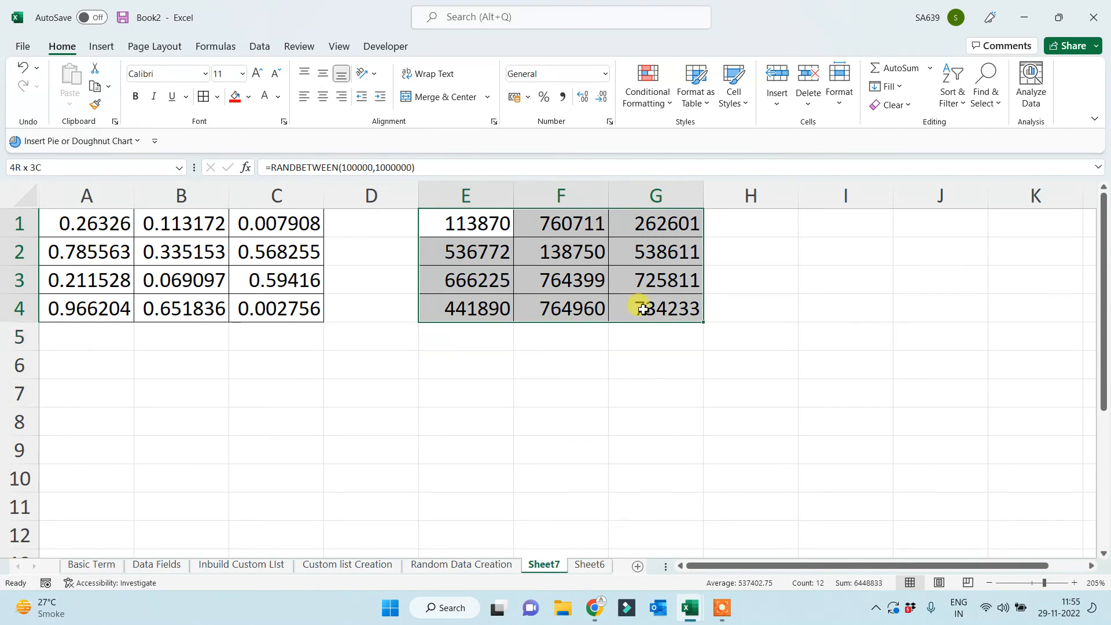
{"action": "key", "text": "ctrl+c"}
{"action": "left_click", "coordinate": [59, 375]}
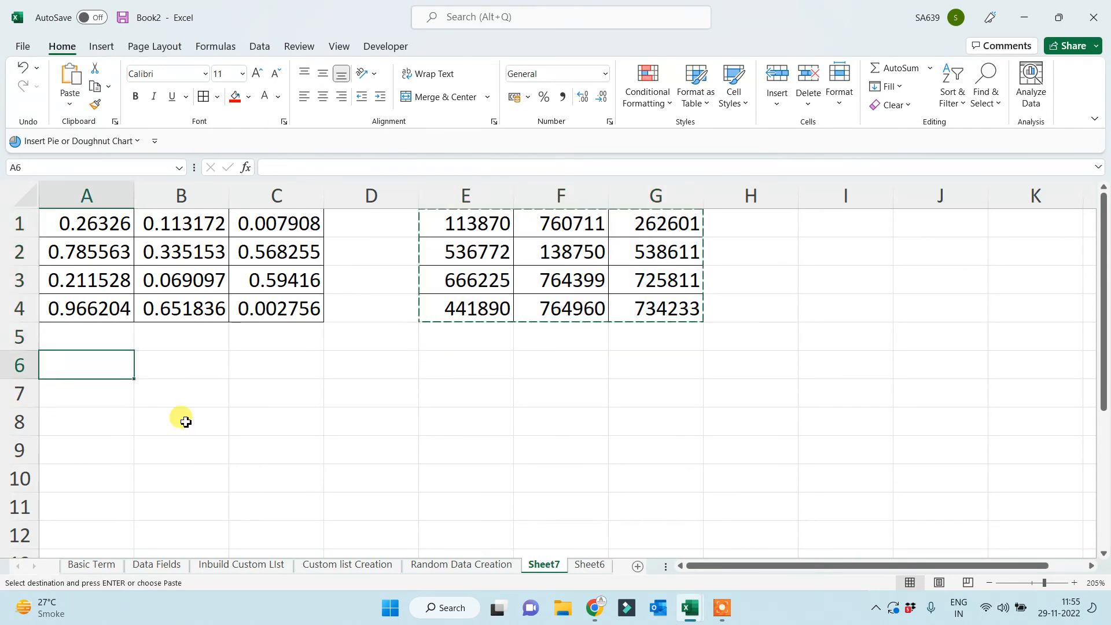
{"action": "key", "text": "ctrl+v"}
{"action": "left_click", "coordinate": [488, 415]}
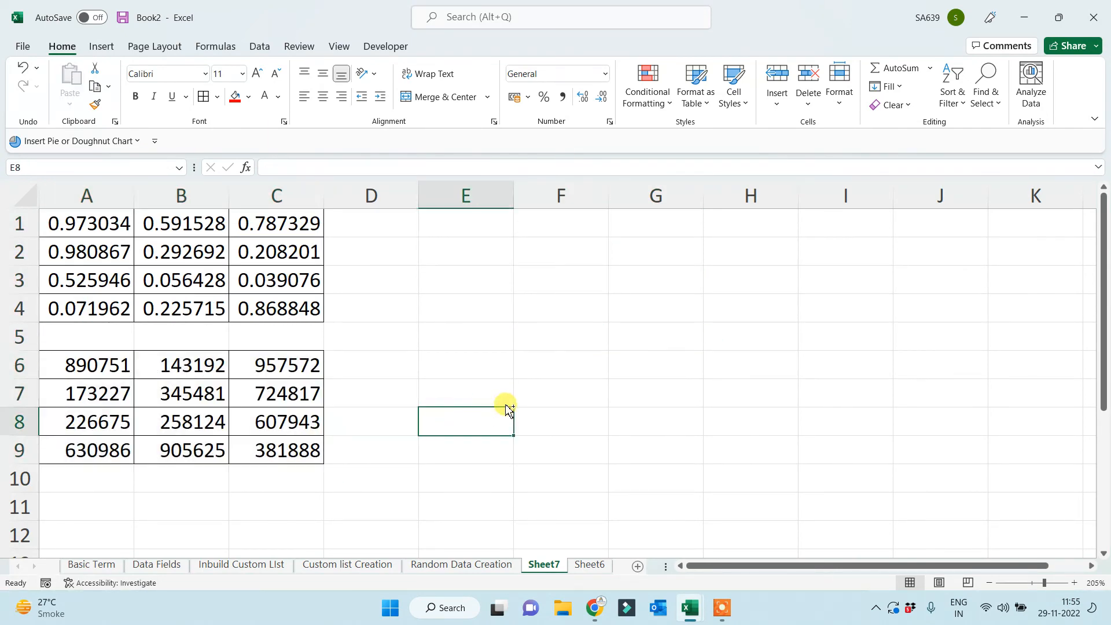
{"action": "scroll", "coordinate": [504, 408], "scroll_direction": "down", "scroll_amount": 1}
{"action": "left_click", "coordinate": [528, 376]}
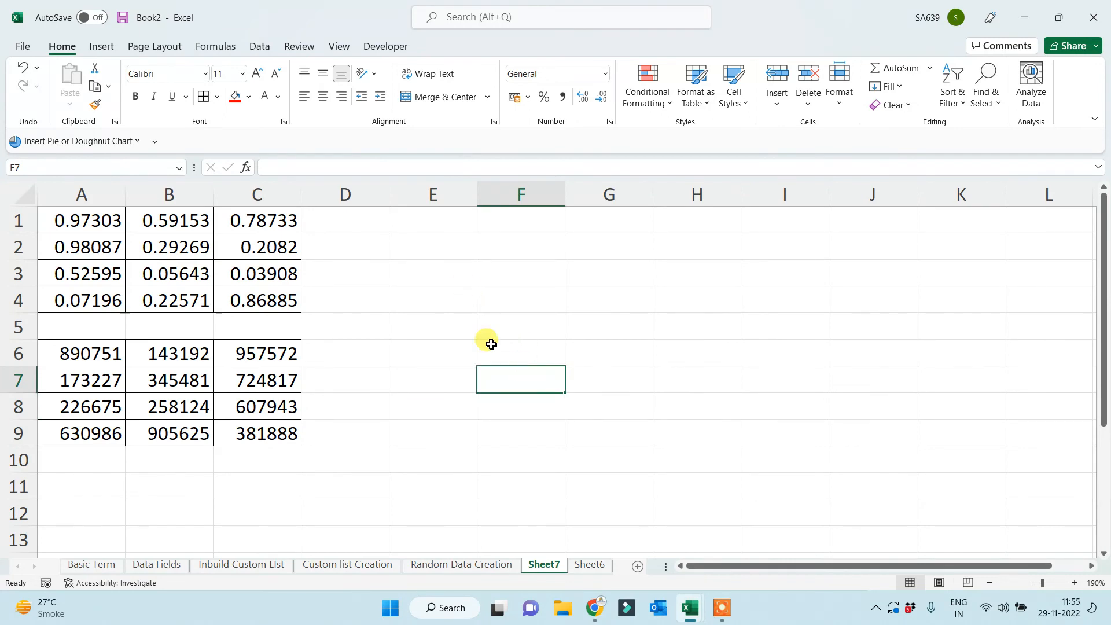
Rename Sheet7 to 'Paste Special'.
{"action": "double_click", "coordinate": [543, 564]}
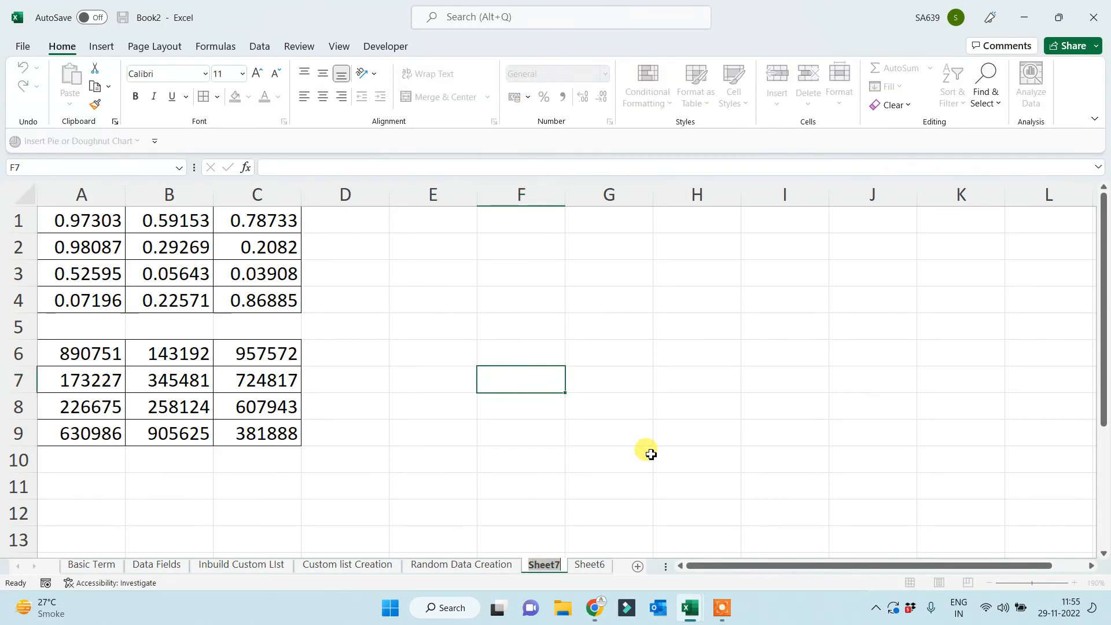
{"action": "type", "text": "Paste Spe"}
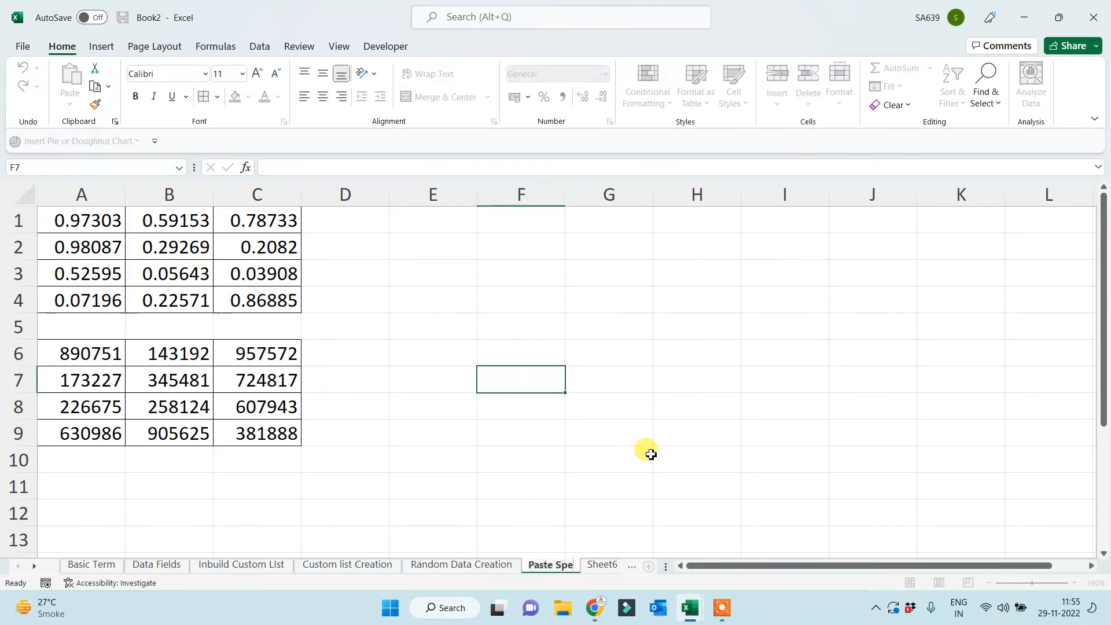
{"action": "type", "text": "cial"}
{"action": "key", "text": "Return"}
{"action": "left_click", "coordinate": [529, 328]}
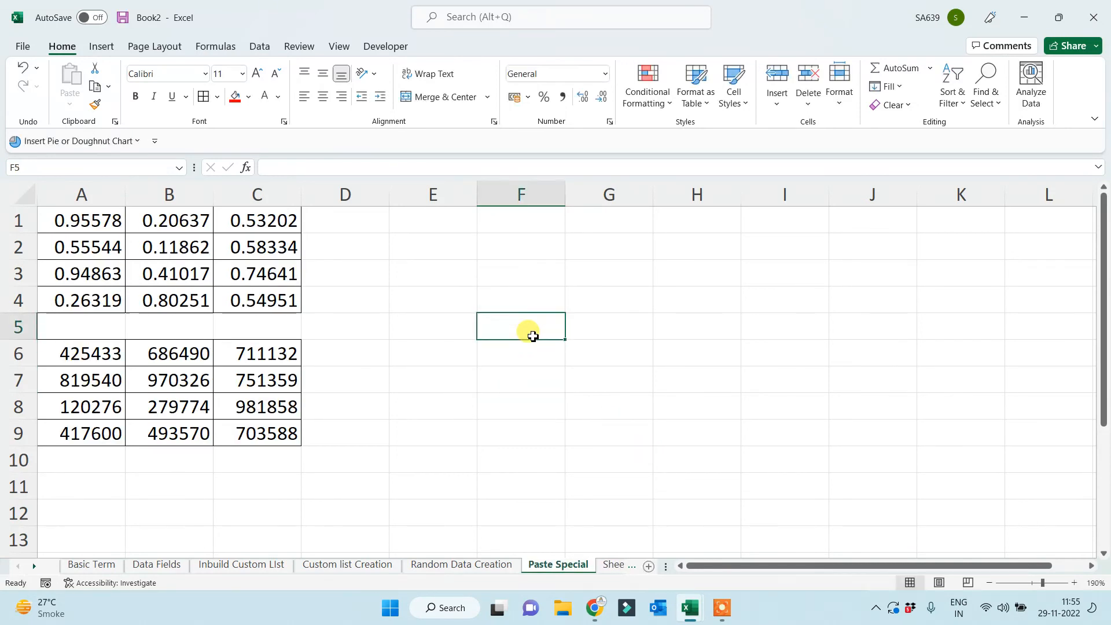
Copy the random decimals in A1:C4 and paste them back as values only.
{"action": "left_click_drag", "start_coordinate": [96, 227], "coordinate": [249, 304]}
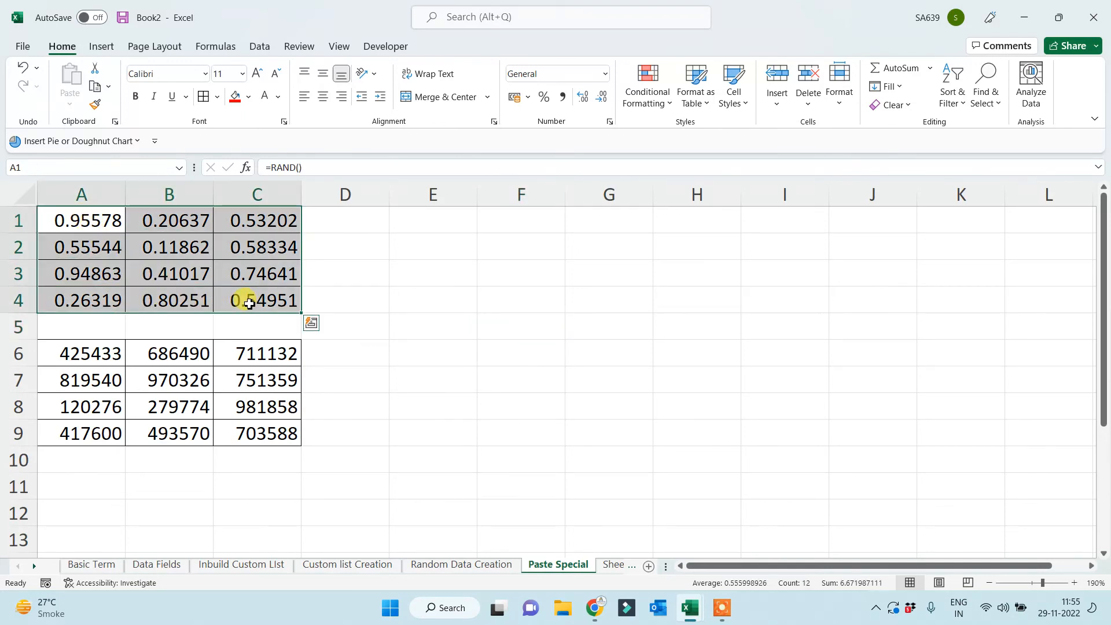
{"action": "key", "text": "ctrl+c"}
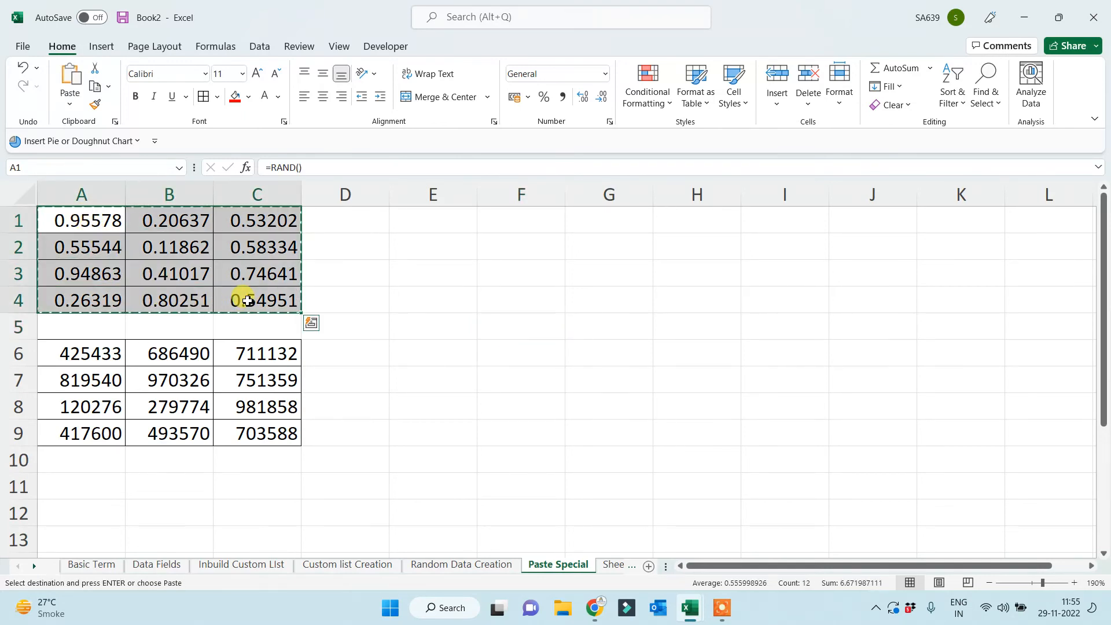
{"action": "left_click", "coordinate": [94, 89]}
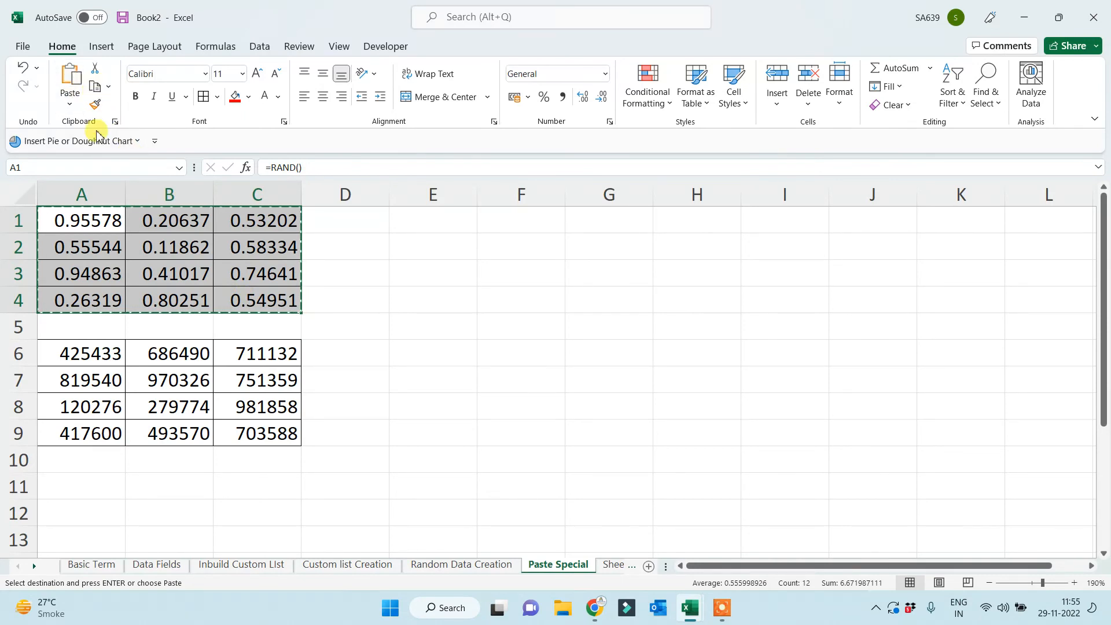
{"action": "right_click", "coordinate": [99, 233]}
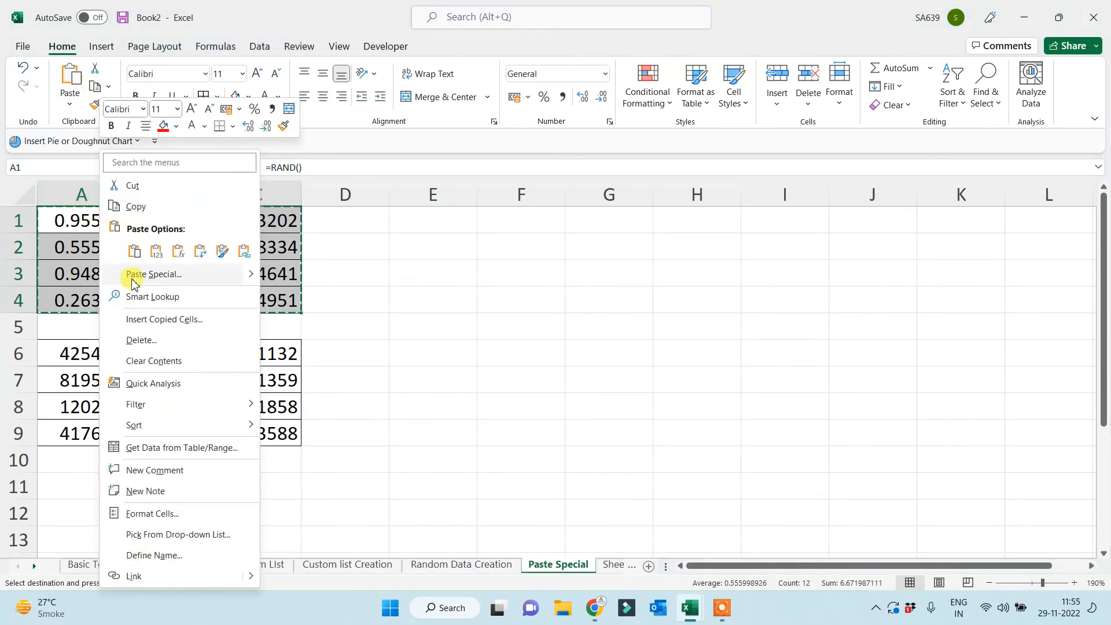
{"action": "left_click", "coordinate": [149, 276]}
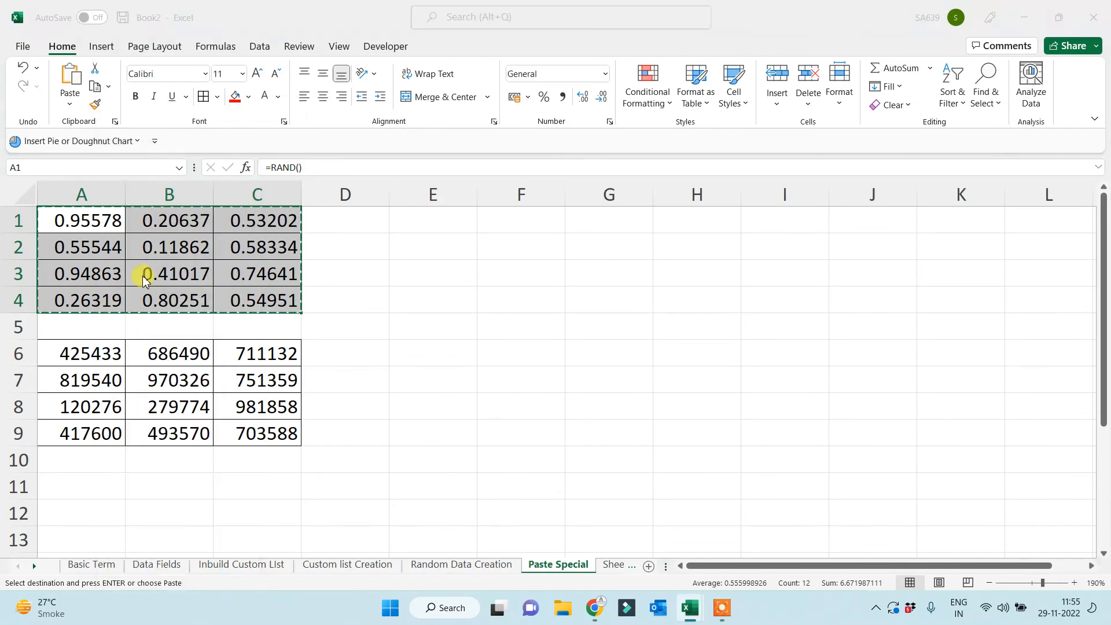
{"action": "left_click", "coordinate": [35, 248]}
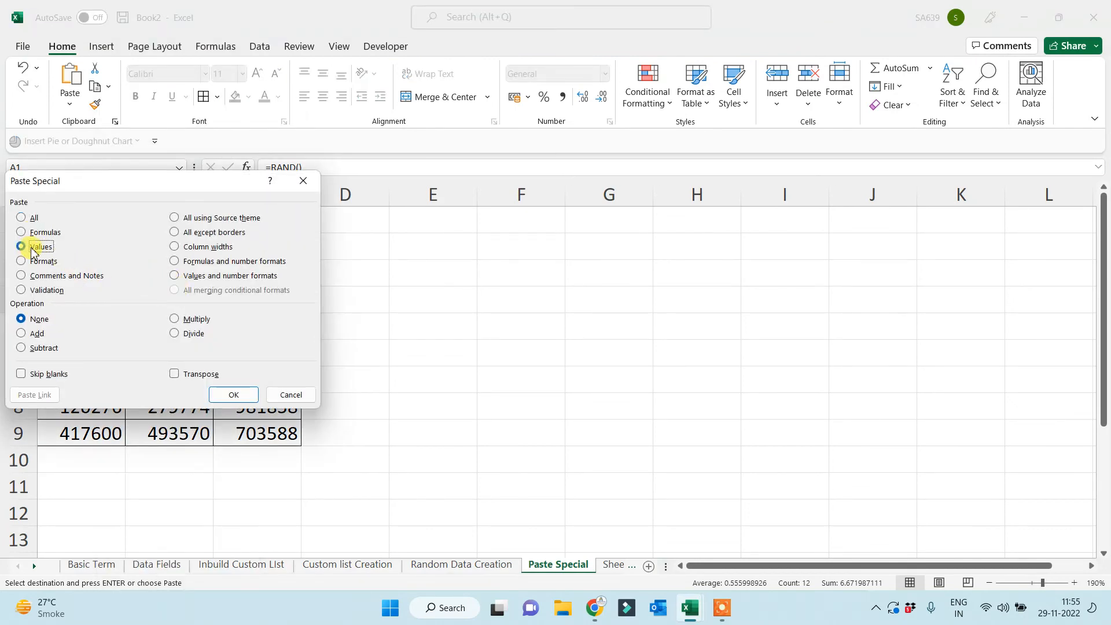
{"action": "left_click", "coordinate": [232, 393]}
{"action": "left_click", "coordinate": [472, 398]}
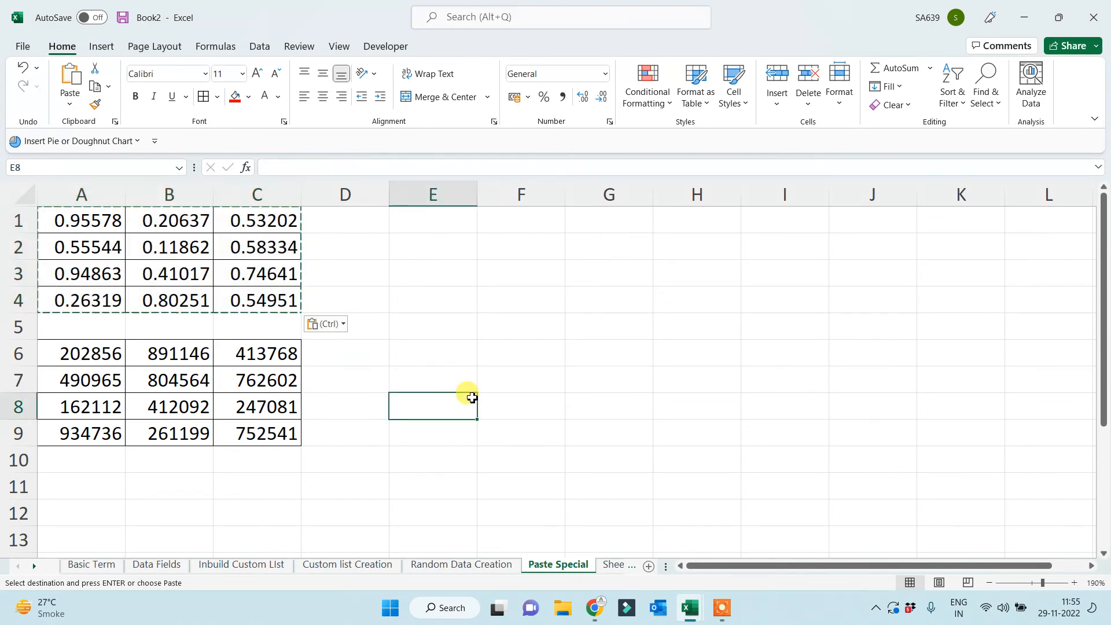
{"action": "left_click", "coordinate": [448, 350]}
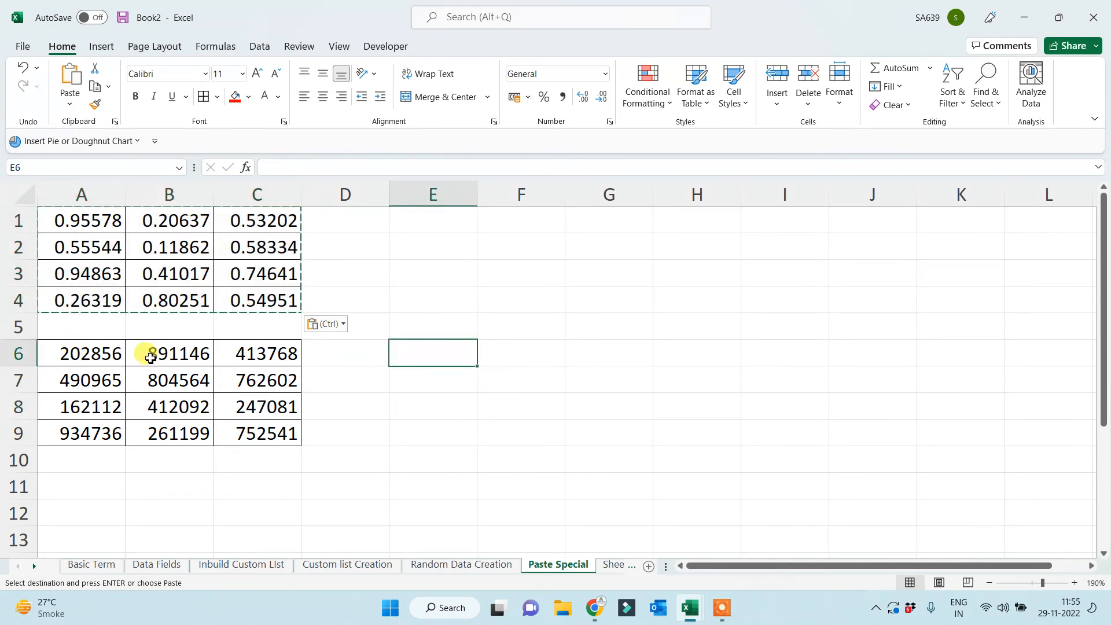
Copy the whole numbers in A6:C9 and paste them back as values only.
{"action": "left_click_drag", "start_coordinate": [87, 355], "coordinate": [286, 429]}
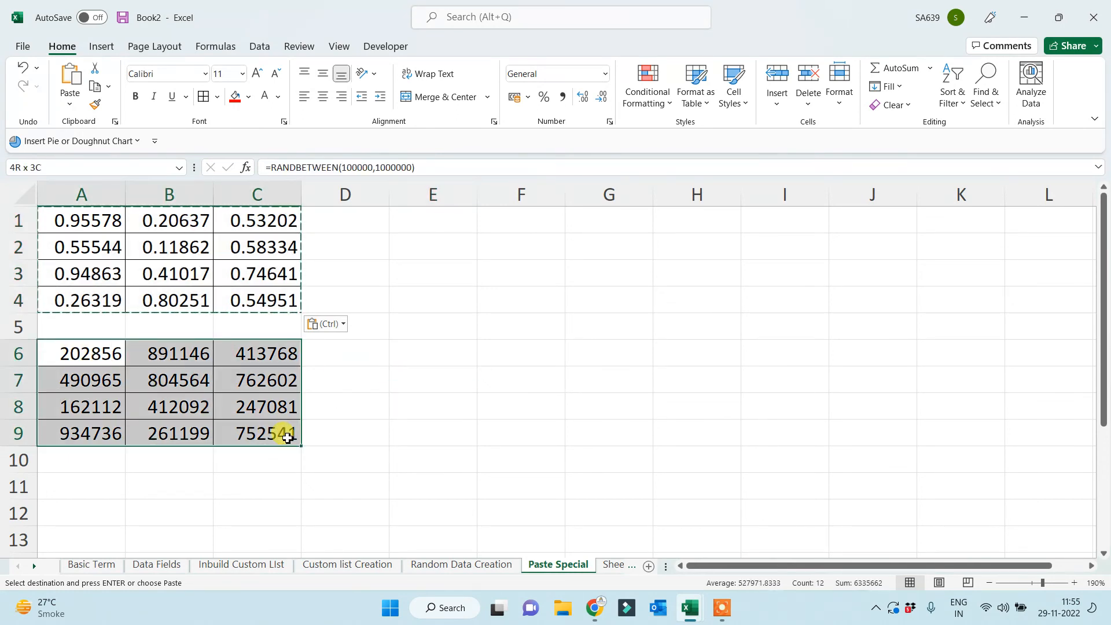
{"action": "left_click", "coordinate": [96, 88]}
{"action": "right_click", "coordinate": [98, 352]}
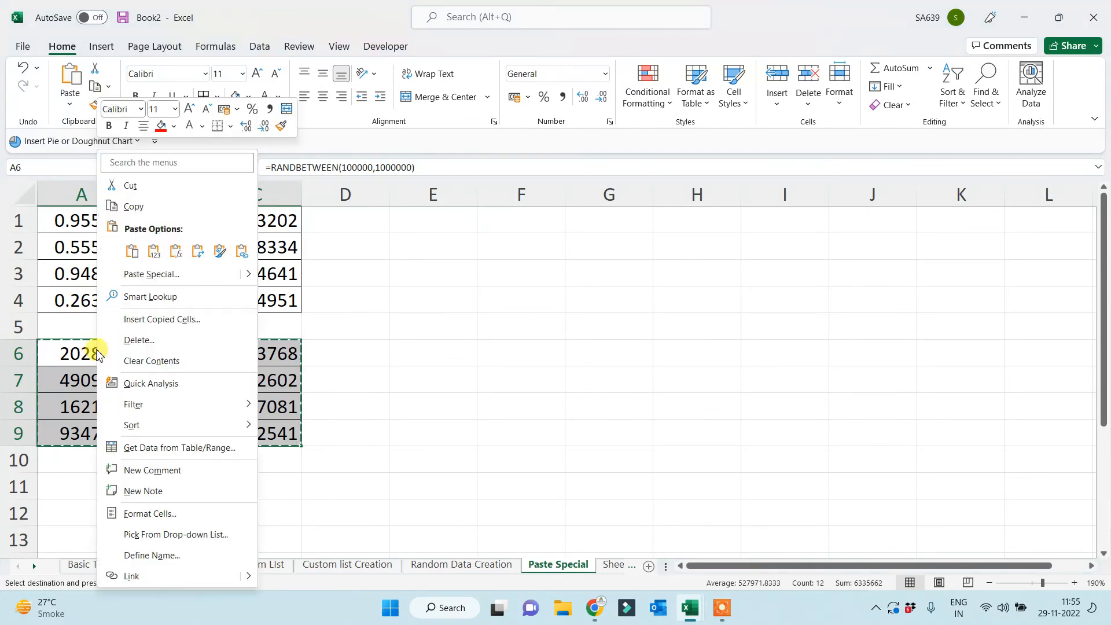
{"action": "left_click", "coordinate": [148, 275]}
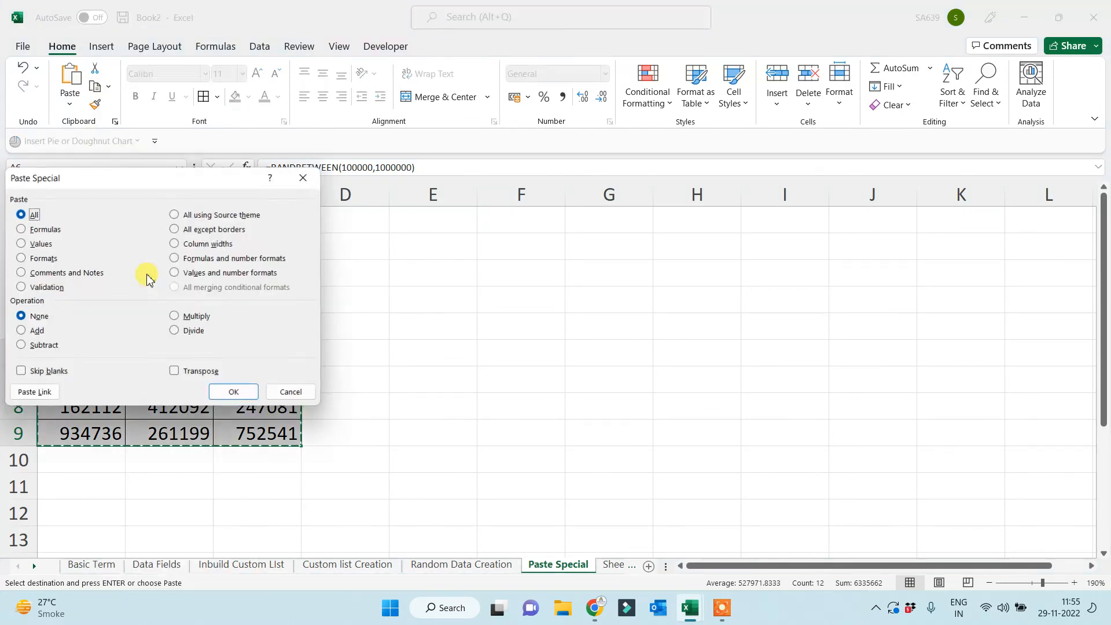
{"action": "left_click", "coordinate": [34, 244]}
{"action": "left_click", "coordinate": [231, 390]}
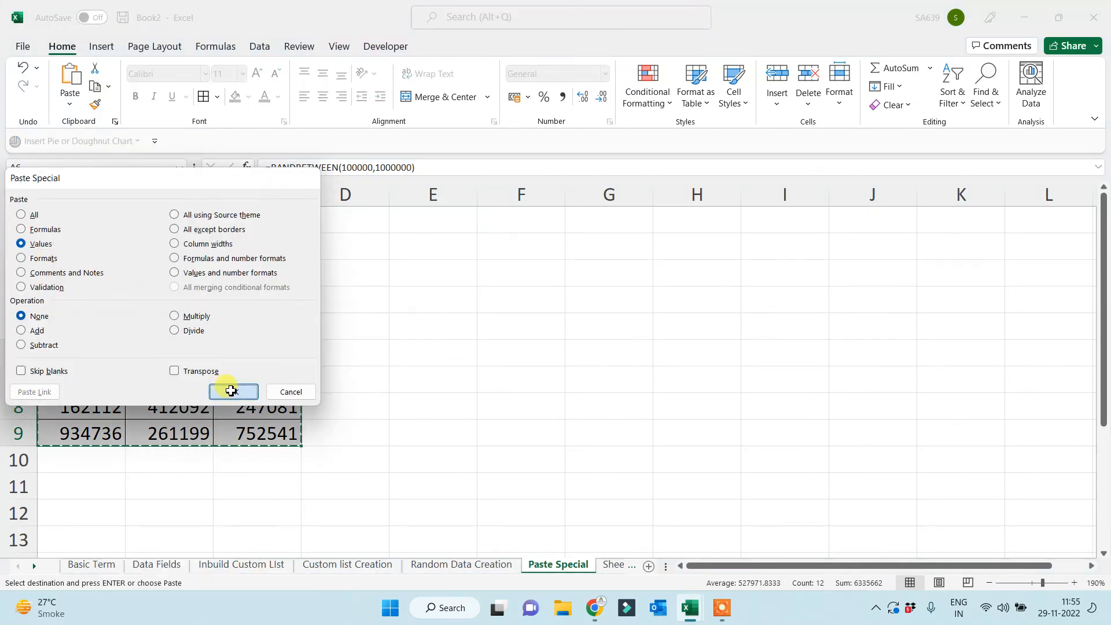
{"action": "left_click", "coordinate": [546, 410]}
{"action": "left_click", "coordinate": [648, 339]}
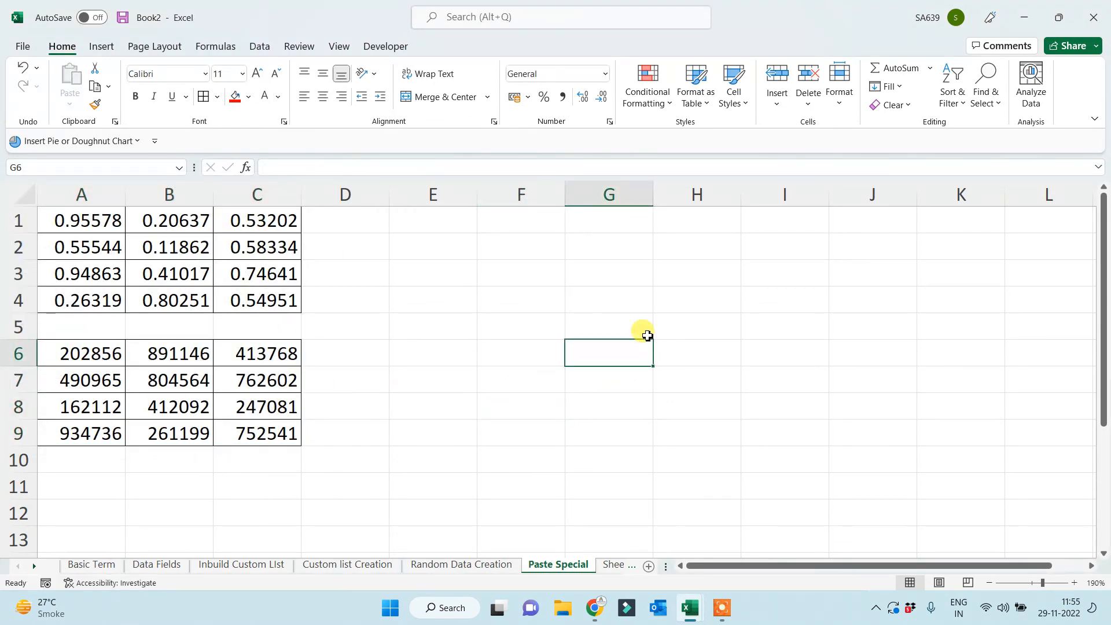
{"action": "left_click", "coordinate": [452, 241]}
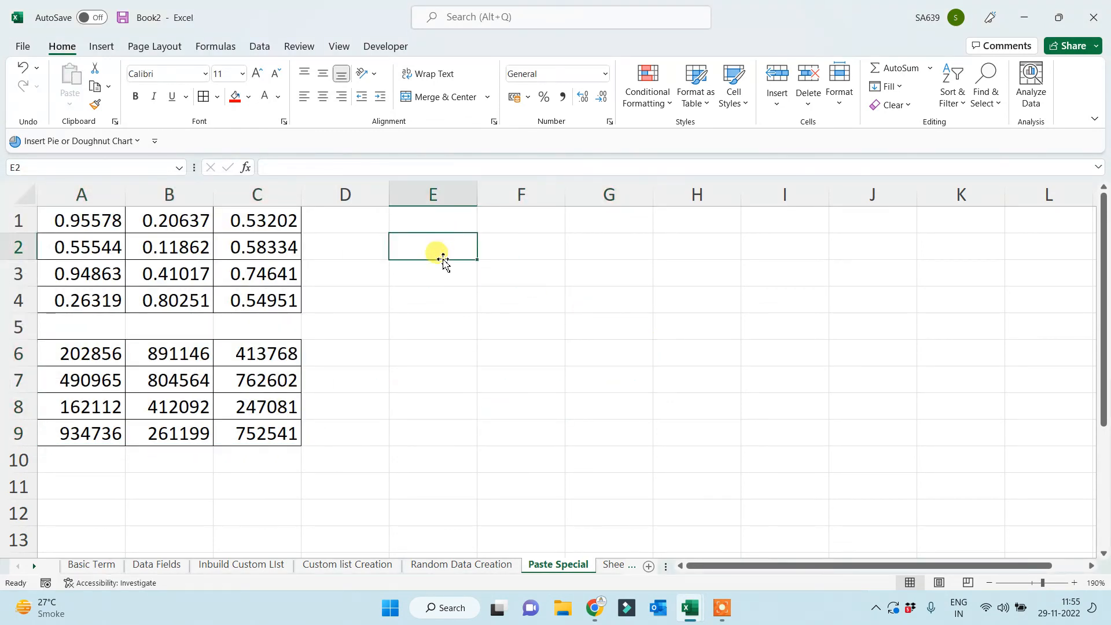
Insert the '5. Paste Special.jpg' how-to picture from this computer.
{"action": "left_click", "coordinate": [99, 46]}
{"action": "left_click", "coordinate": [184, 87]}
{"action": "left_click", "coordinate": [177, 151]}
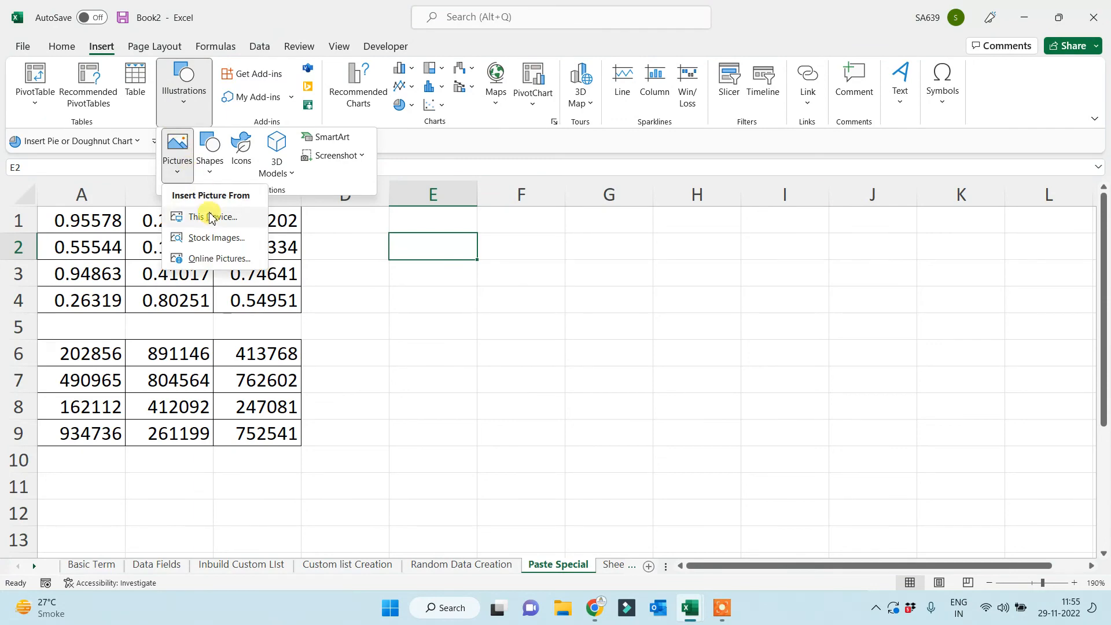
{"action": "left_click", "coordinate": [210, 217]}
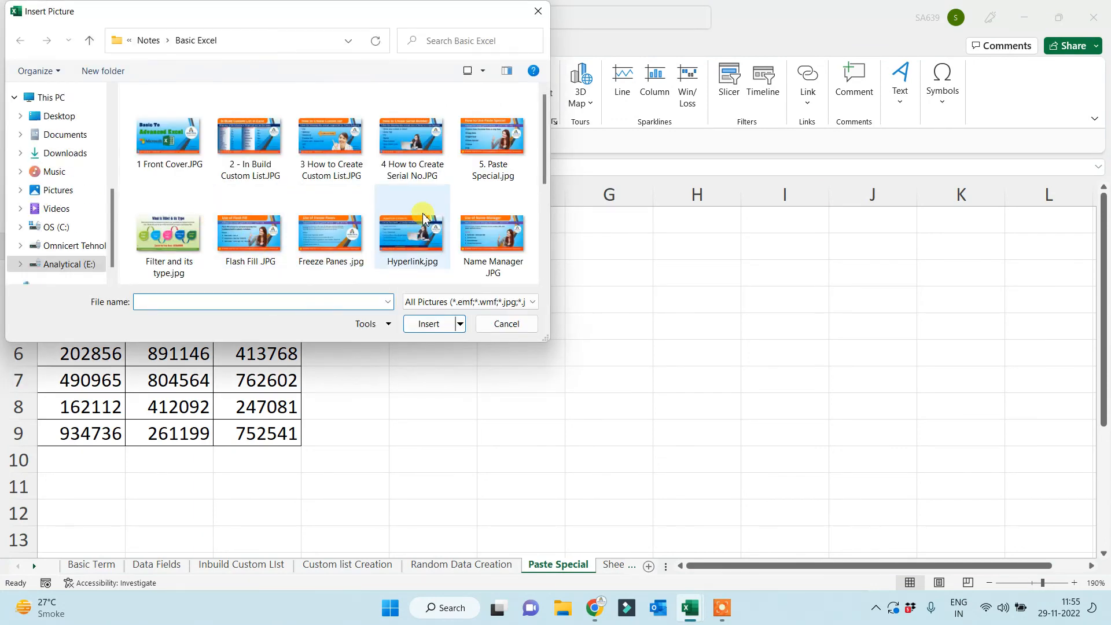
{"action": "double_click", "coordinate": [492, 139]}
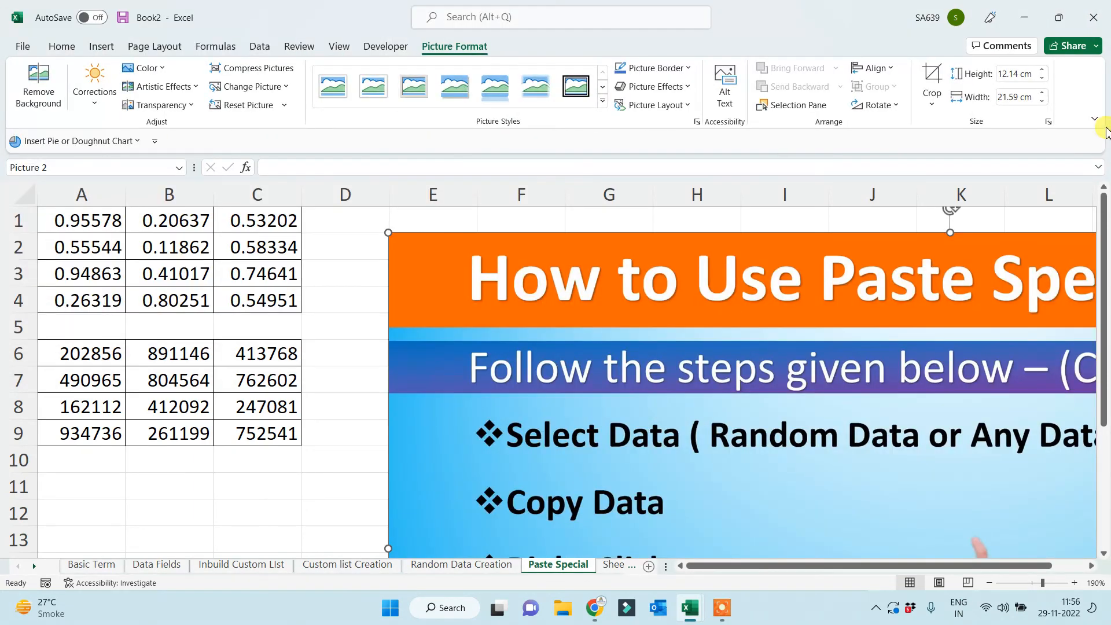
Set the picture height to 7 cm, then resize and move it up beside the numbers.
{"action": "left_click", "coordinate": [1030, 74]}
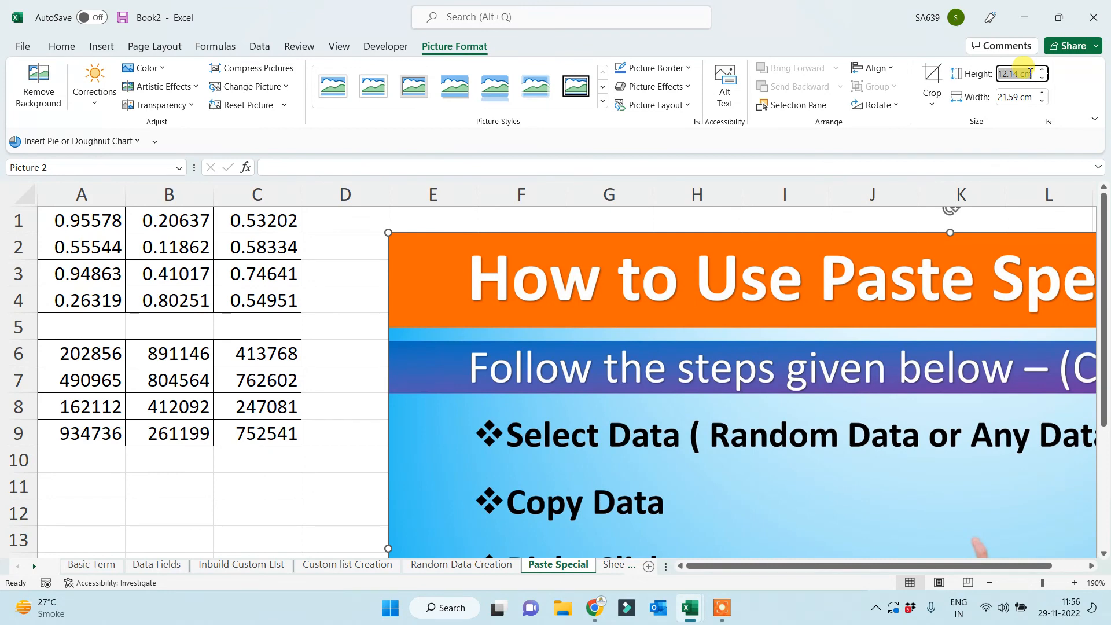
{"action": "type", "text": "7"}
{"action": "key", "text": "Return"}
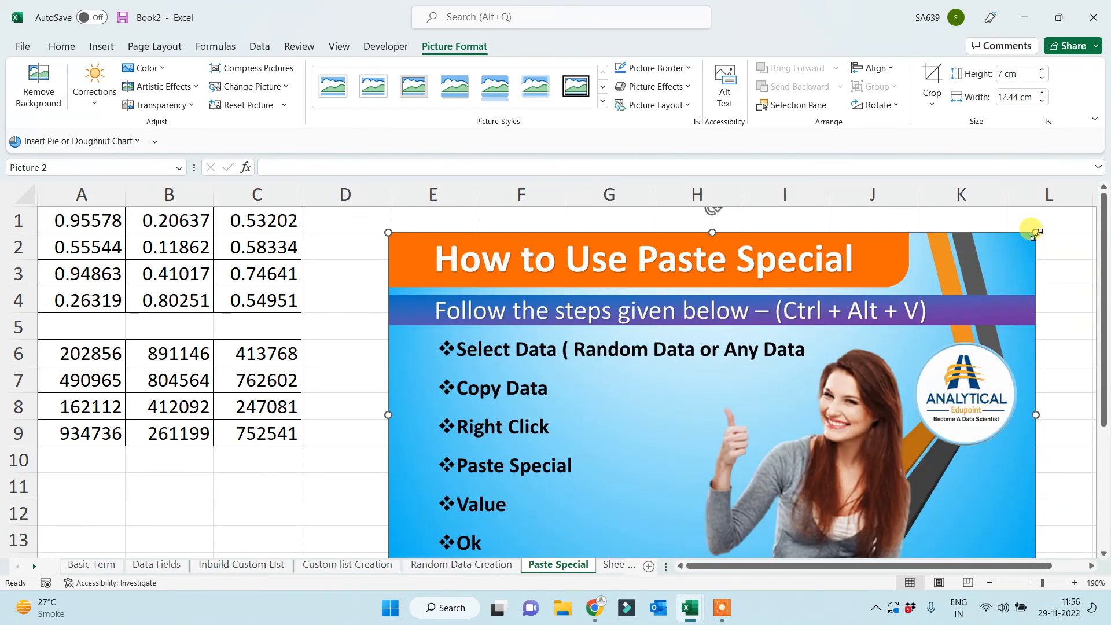
{"action": "left_click_drag", "start_coordinate": [1035, 232], "coordinate": [909, 304]}
{"action": "left_click_drag", "start_coordinate": [849, 385], "coordinate": [845, 320]}
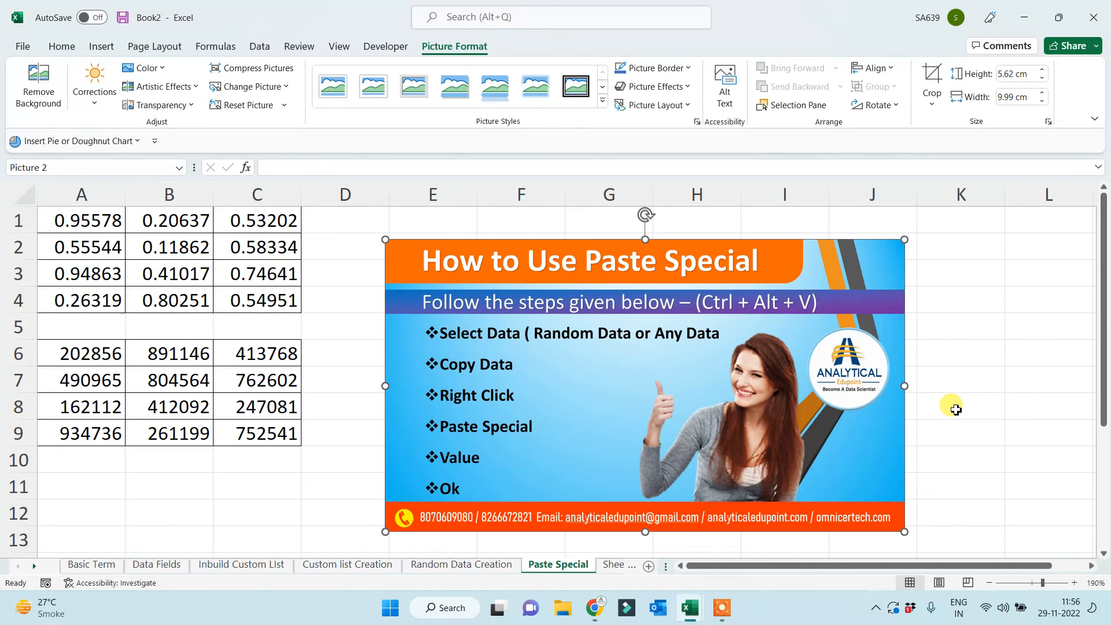
{"action": "left_click_drag", "start_coordinate": [385, 239], "coordinate": [340, 214]}
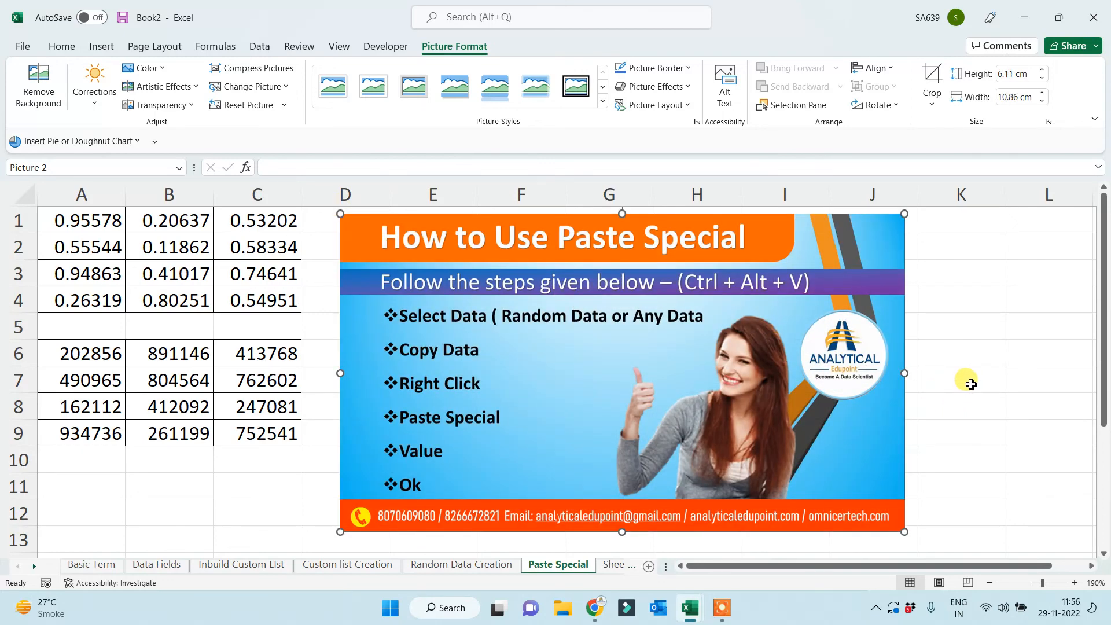
{"action": "left_click", "coordinate": [971, 384]}
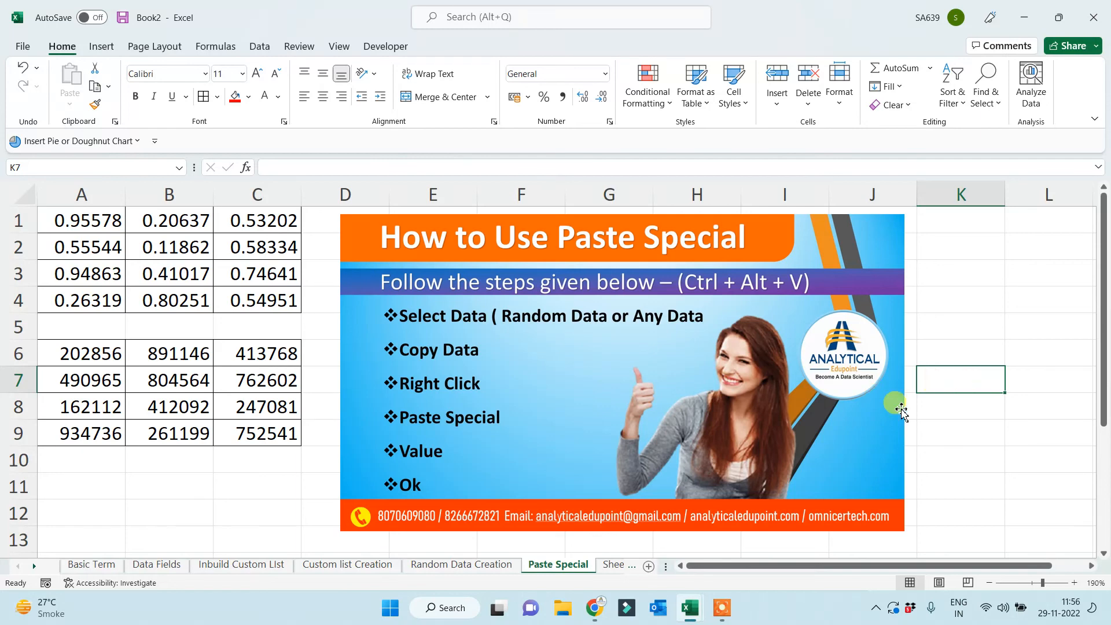
Widen the how-to picture slightly to the right.
{"action": "left_click", "coordinate": [875, 399]}
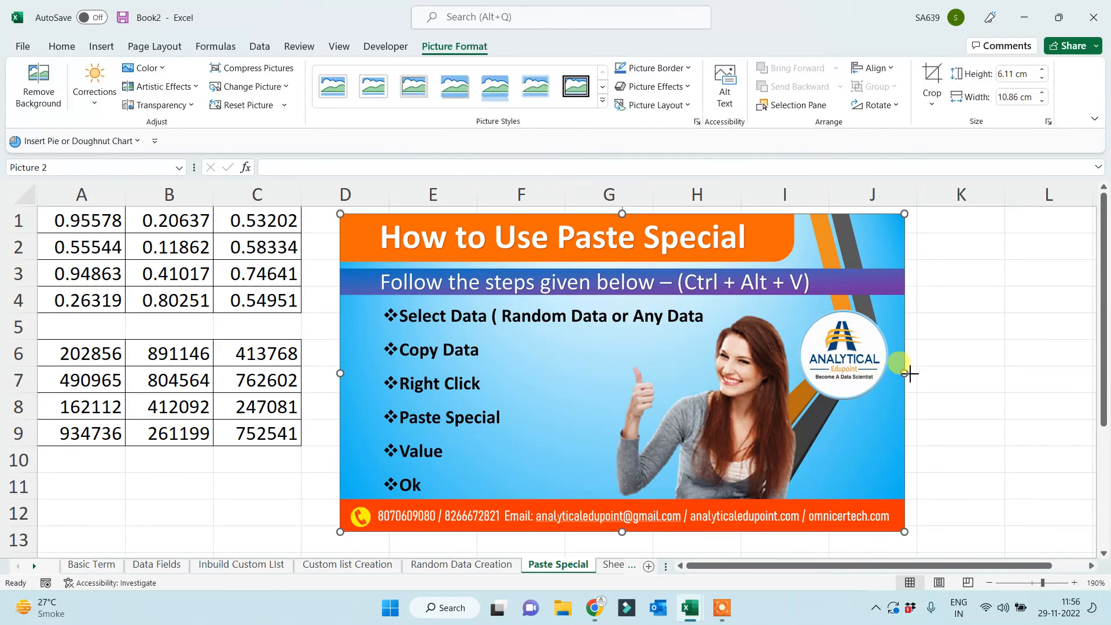
{"action": "left_click_drag", "start_coordinate": [905, 374], "coordinate": [916, 373]}
{"action": "left_click", "coordinate": [1024, 375]}
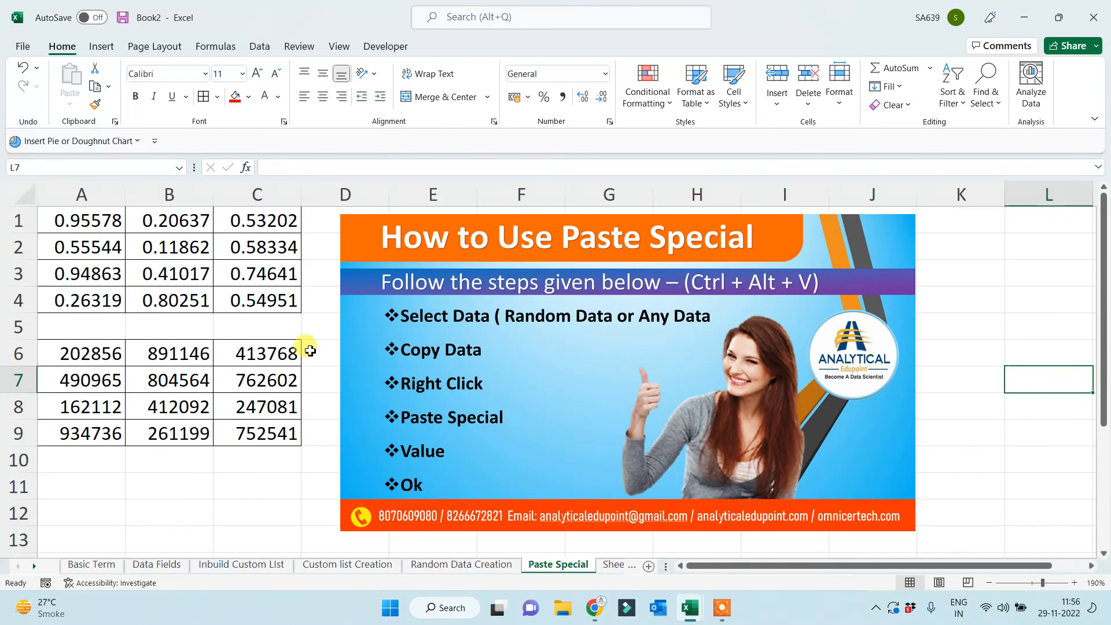
Copy A6:C9 and paste it back over itself as values only.
{"action": "left_click_drag", "start_coordinate": [98, 357], "coordinate": [241, 428]}
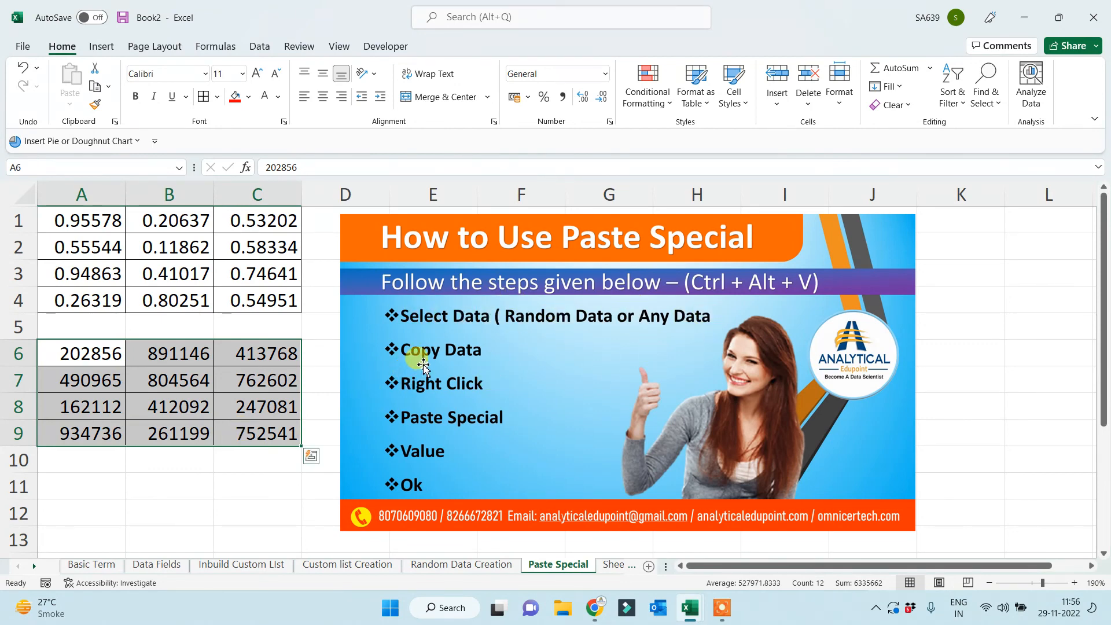
{"action": "left_click", "coordinate": [96, 88]}
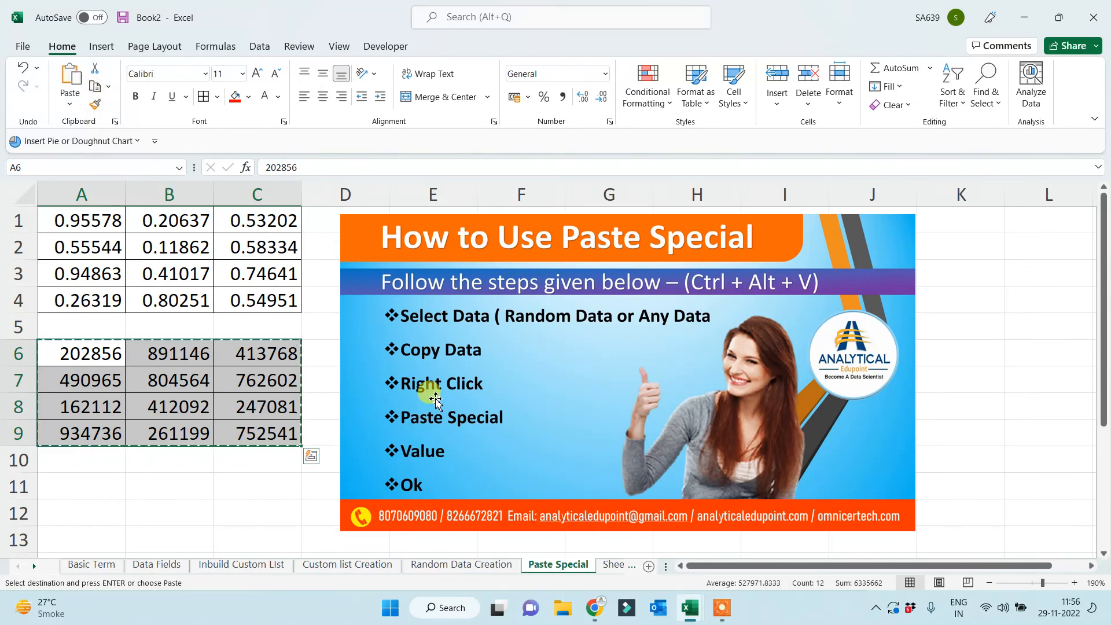
{"action": "right_click", "coordinate": [73, 352]}
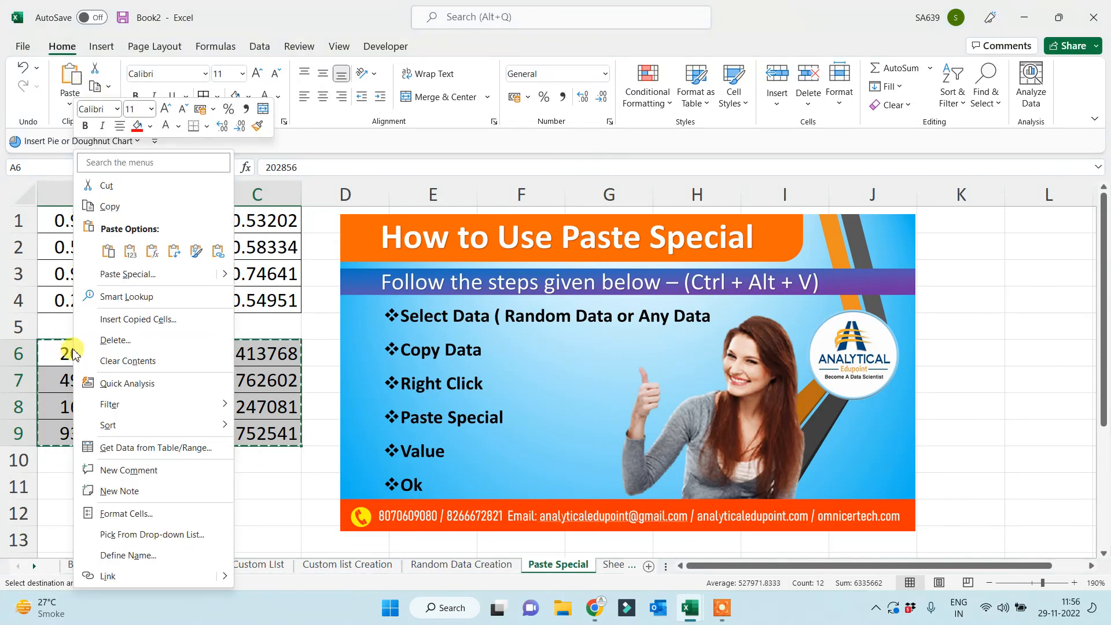
{"action": "left_click", "coordinate": [122, 274]}
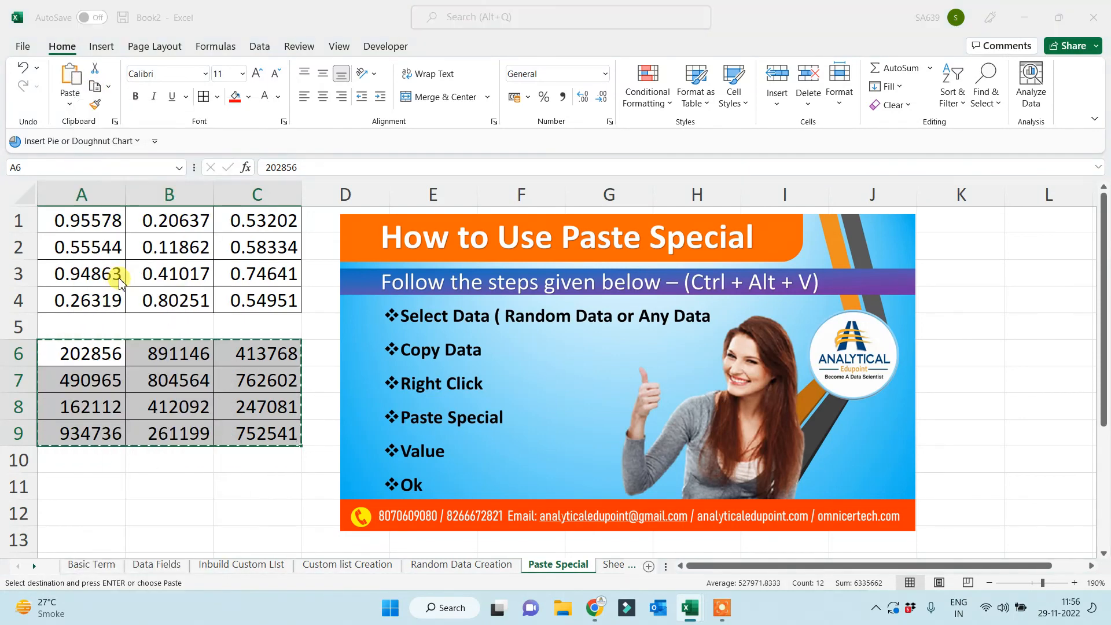
{"action": "left_click", "coordinate": [22, 249]}
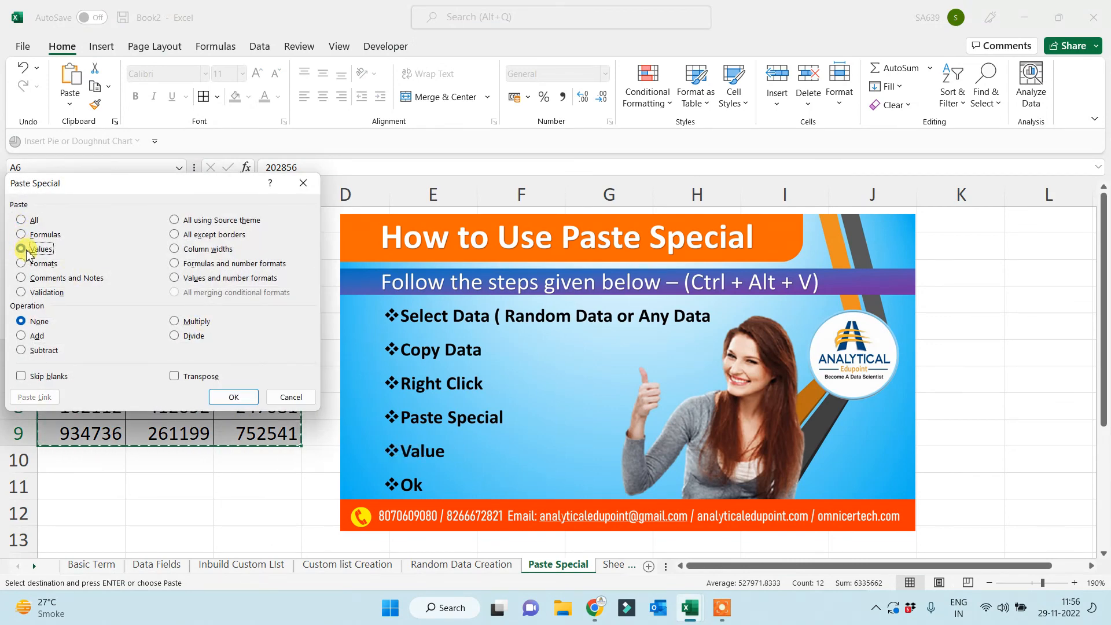
{"action": "left_click", "coordinate": [244, 397]}
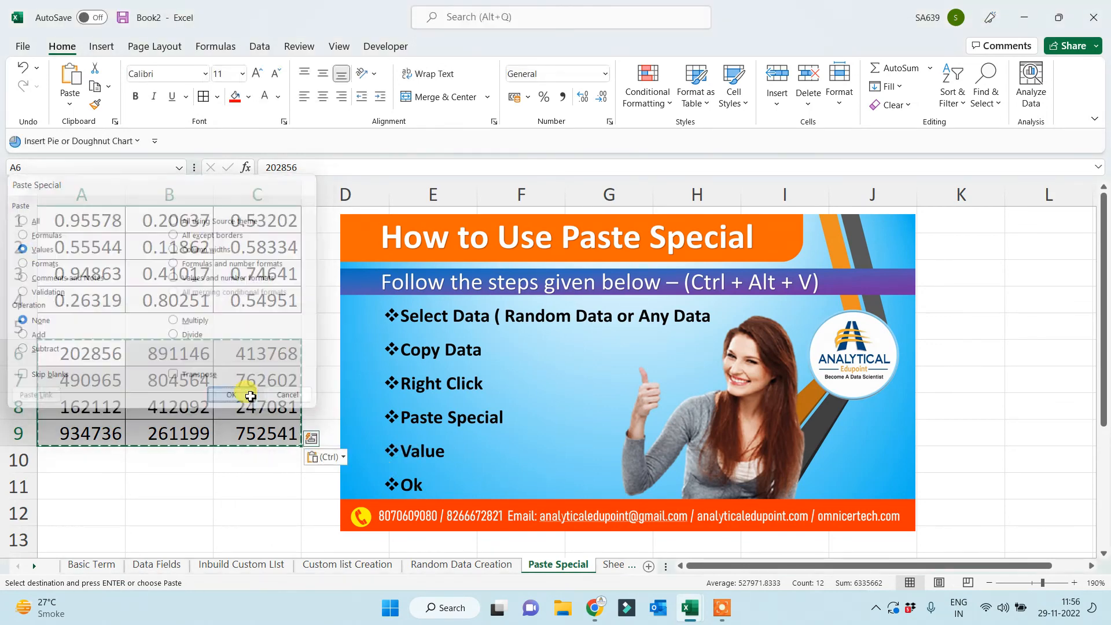
{"action": "left_click", "coordinate": [217, 459]}
{"action": "key", "text": "Escape"}
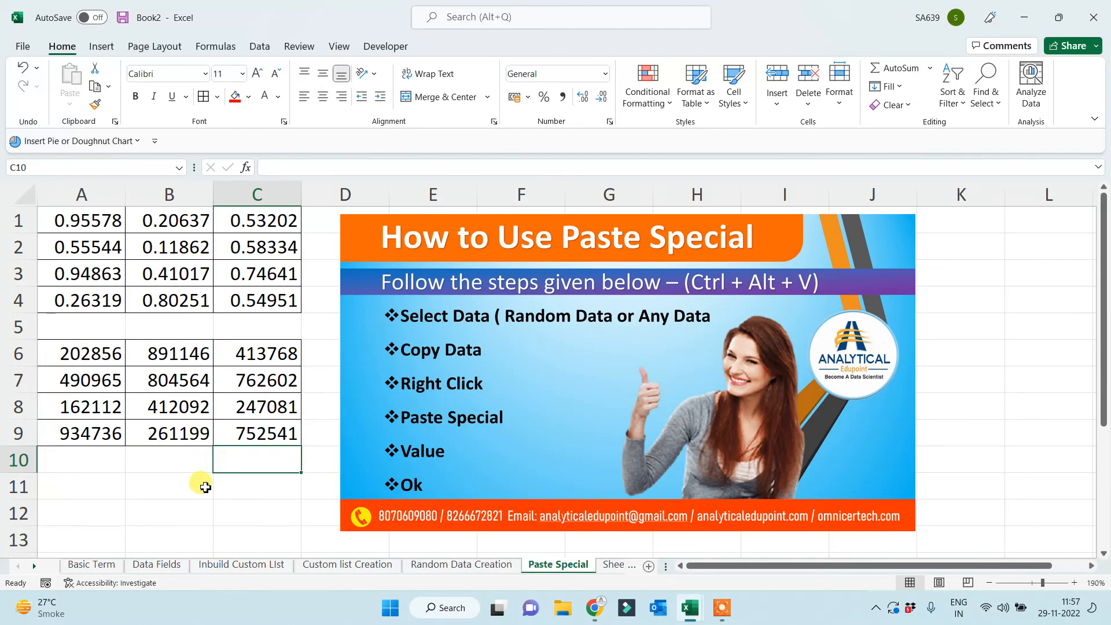
Enter test text 'dsf', 'sdf', 'sdf' in B11:B13, then delete it.
{"action": "left_click", "coordinate": [206, 485]}
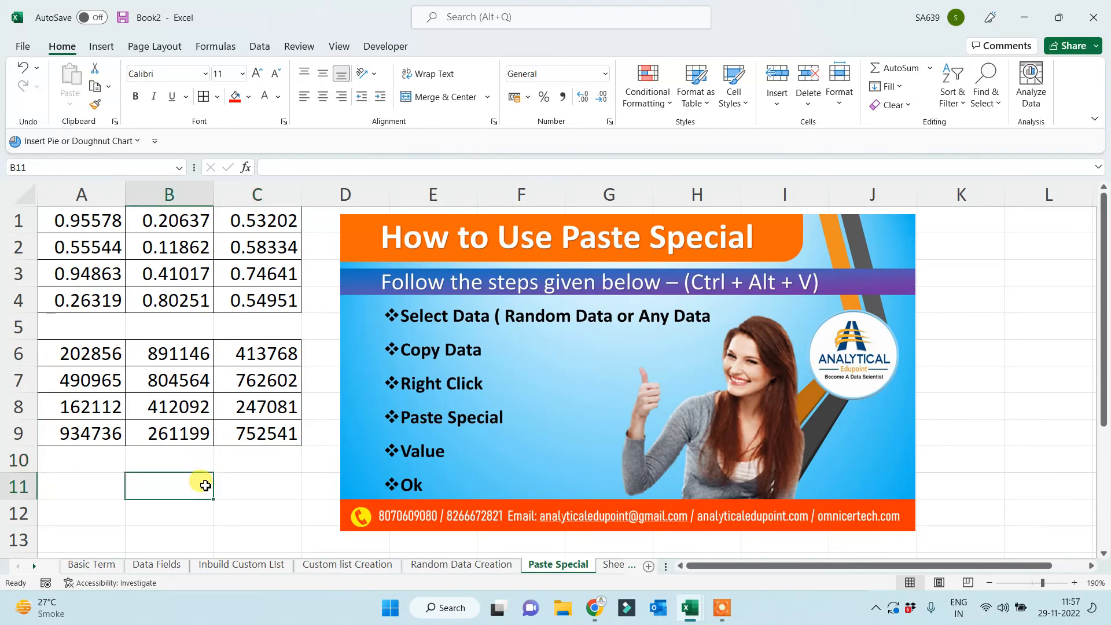
{"action": "type", "text": "dsf"}
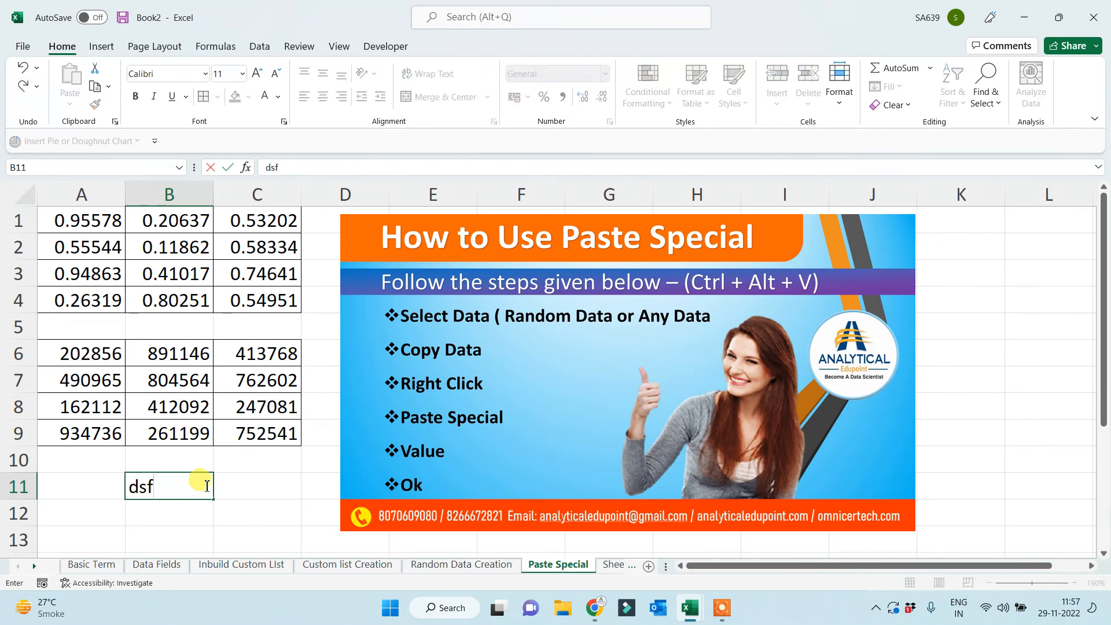
{"action": "key", "text": "Return"}
{"action": "type", "text": "sdf"}
{"action": "key", "text": "Return"}
{"action": "type", "text": "sdf"}
{"action": "key", "text": "Return"}
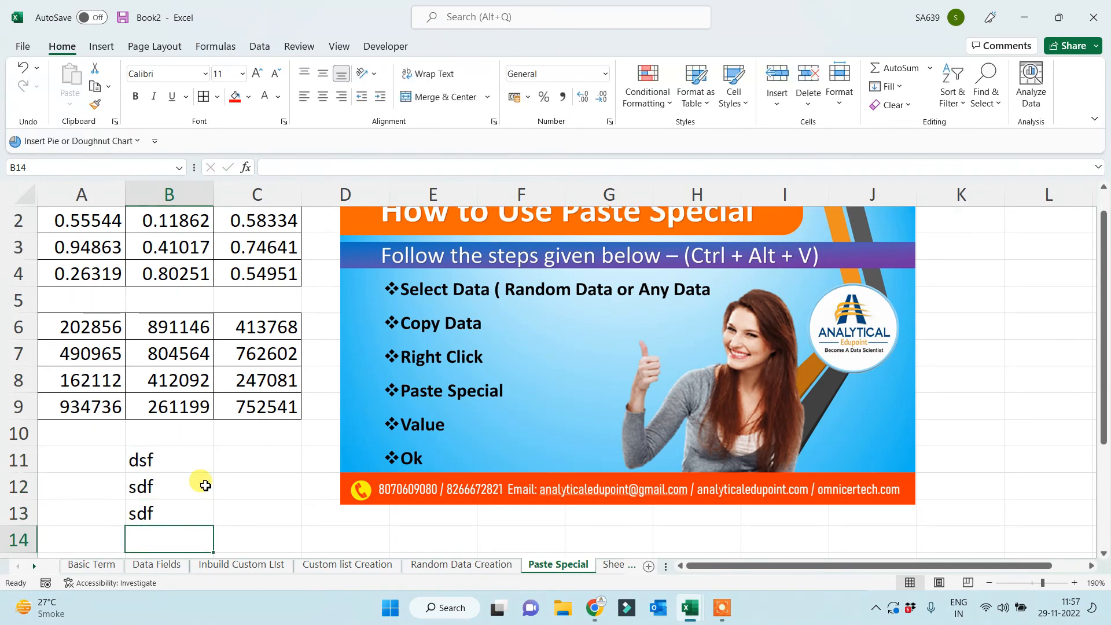
{"action": "left_click_drag", "start_coordinate": [152, 459], "coordinate": [159, 515]}
{"action": "key", "text": "Delete"}
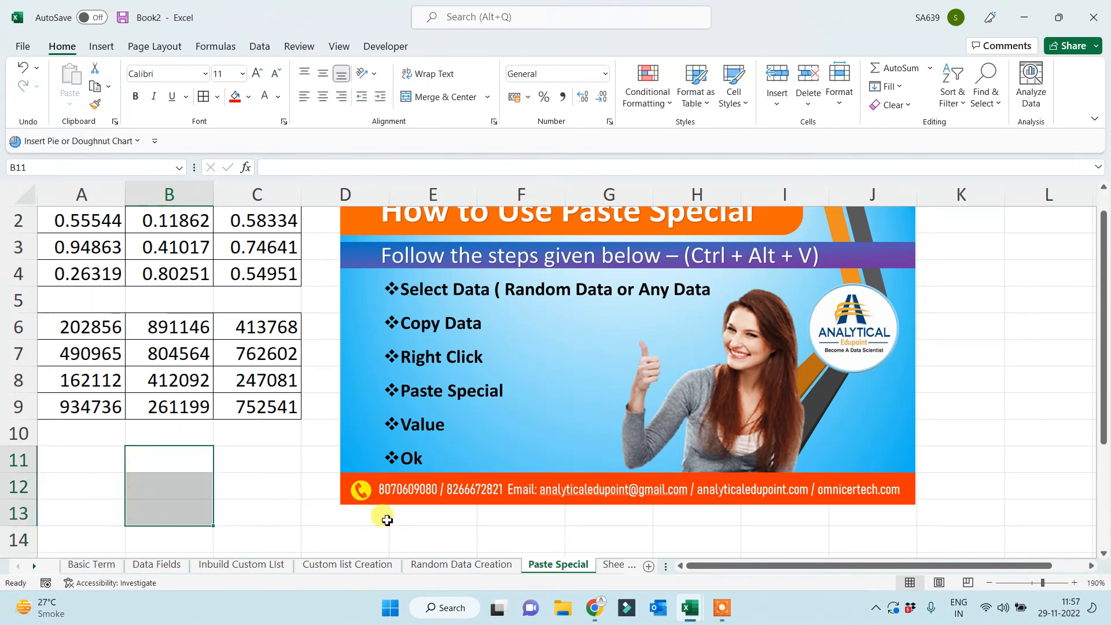
{"action": "left_click", "coordinate": [469, 564]}
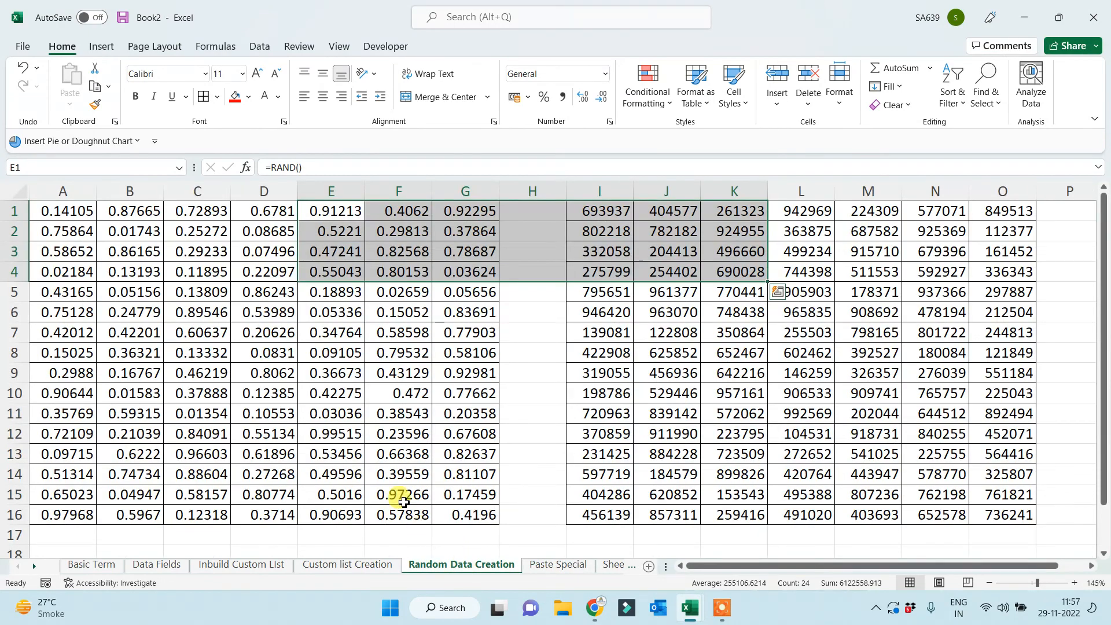
{"action": "left_click", "coordinate": [541, 536]}
{"action": "left_click", "coordinate": [533, 232]}
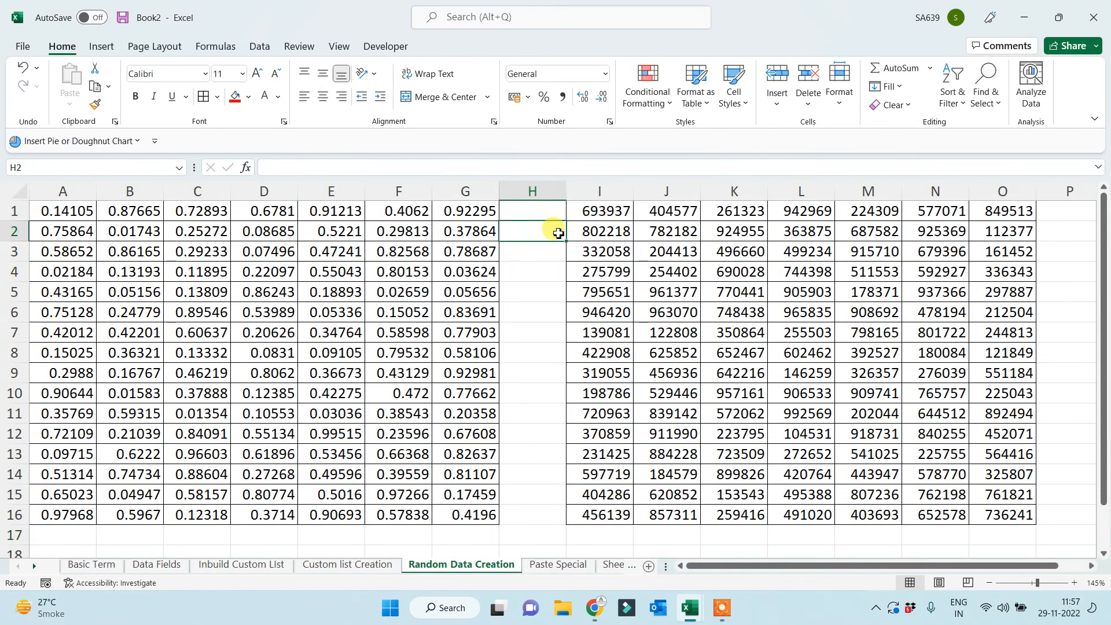
{"action": "type", "text": "dsf"}
{"action": "left_click", "coordinate": [533, 313]}
{"action": "type", "text": "dsf"}
{"action": "left_click", "coordinate": [532, 352]}
{"action": "type", "text": "dsf"}
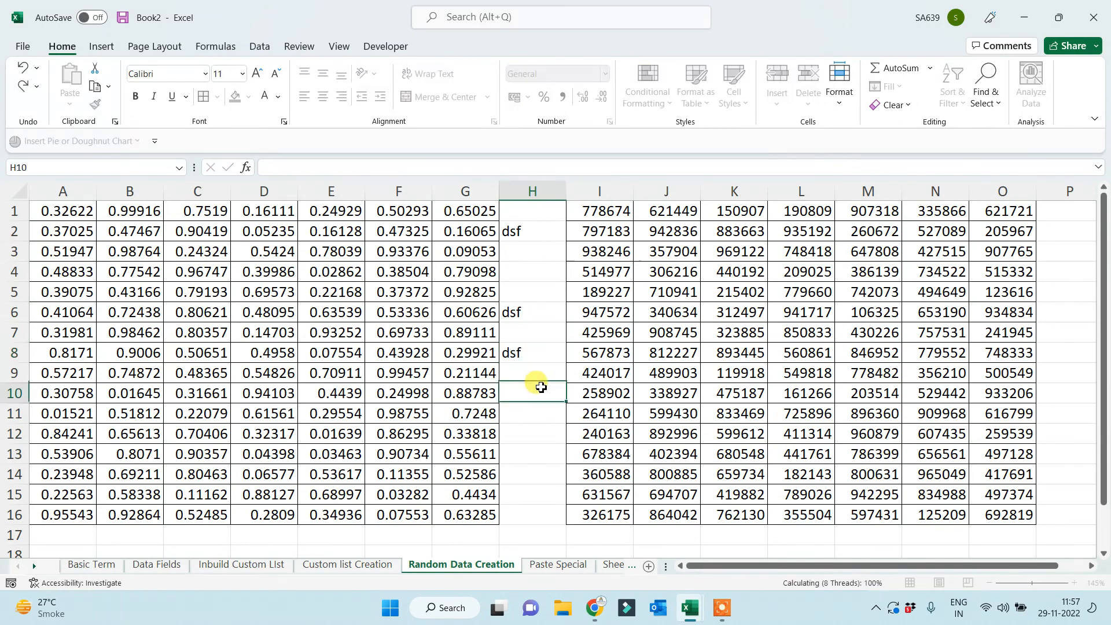
{"action": "key", "text": "Return"}
{"action": "left_click_drag", "start_coordinate": [534, 220], "coordinate": [532, 375]}
{"action": "key", "text": "Delete"}
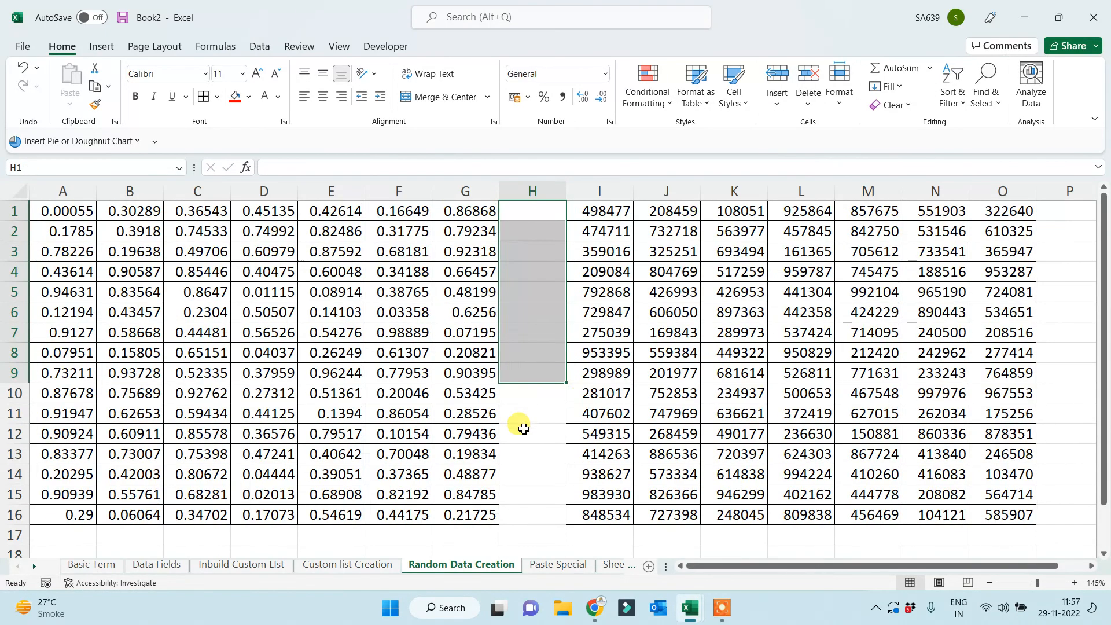
{"action": "left_click", "coordinate": [524, 428]}
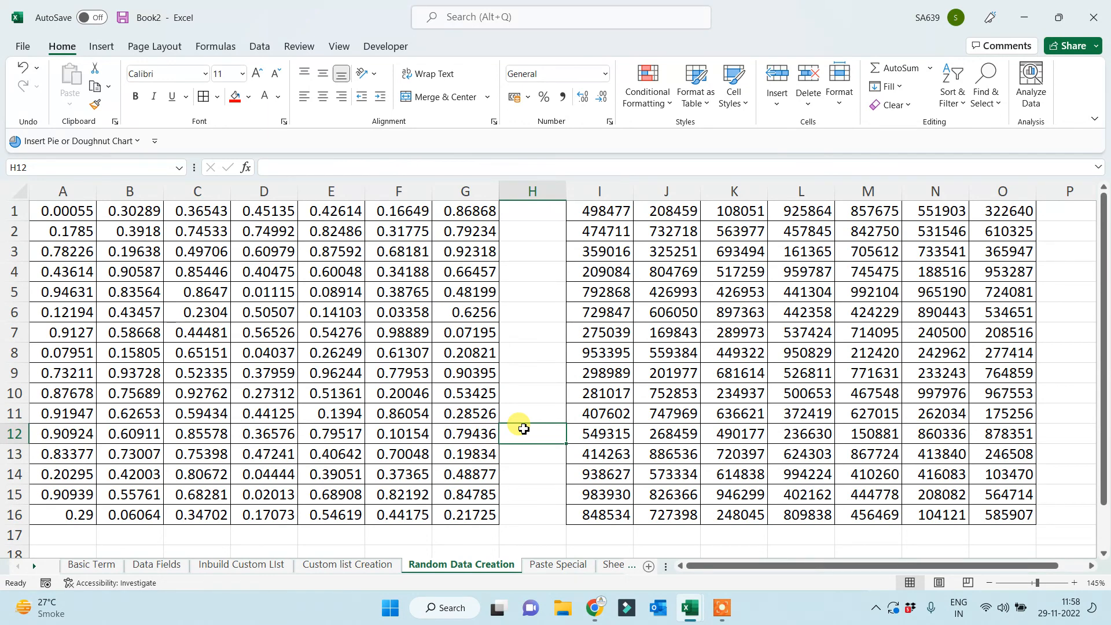
Enter a 10-digit phone number in cell F20.
{"action": "scroll", "coordinate": [524, 428], "scroll_direction": "down", "scroll_amount": 4}
{"action": "left_click", "coordinate": [447, 360]}
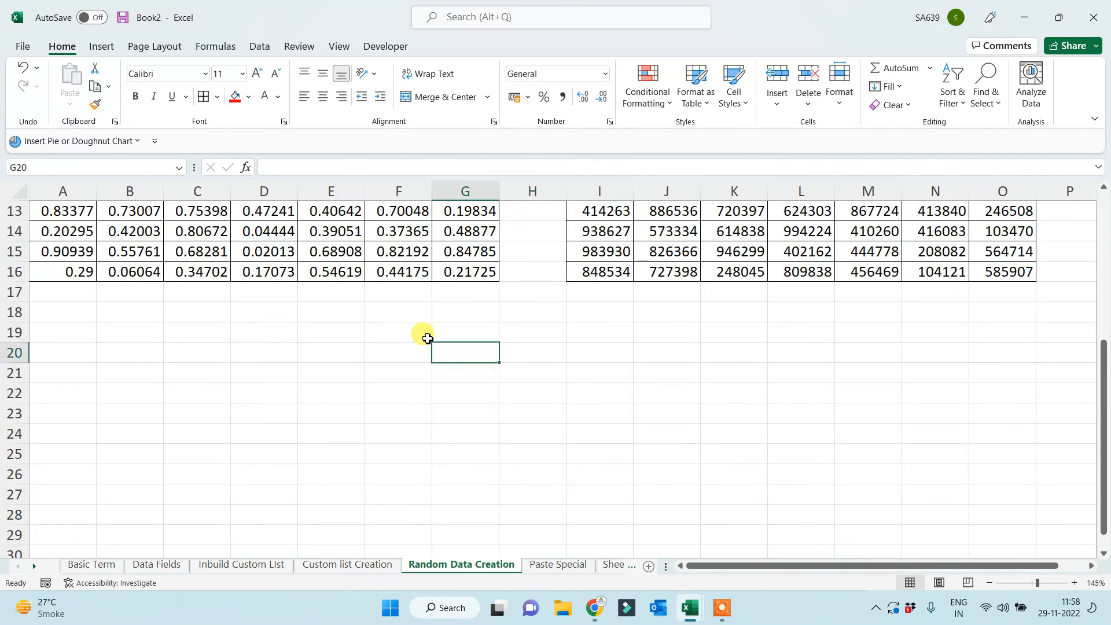
{"action": "key", "text": "Left"}
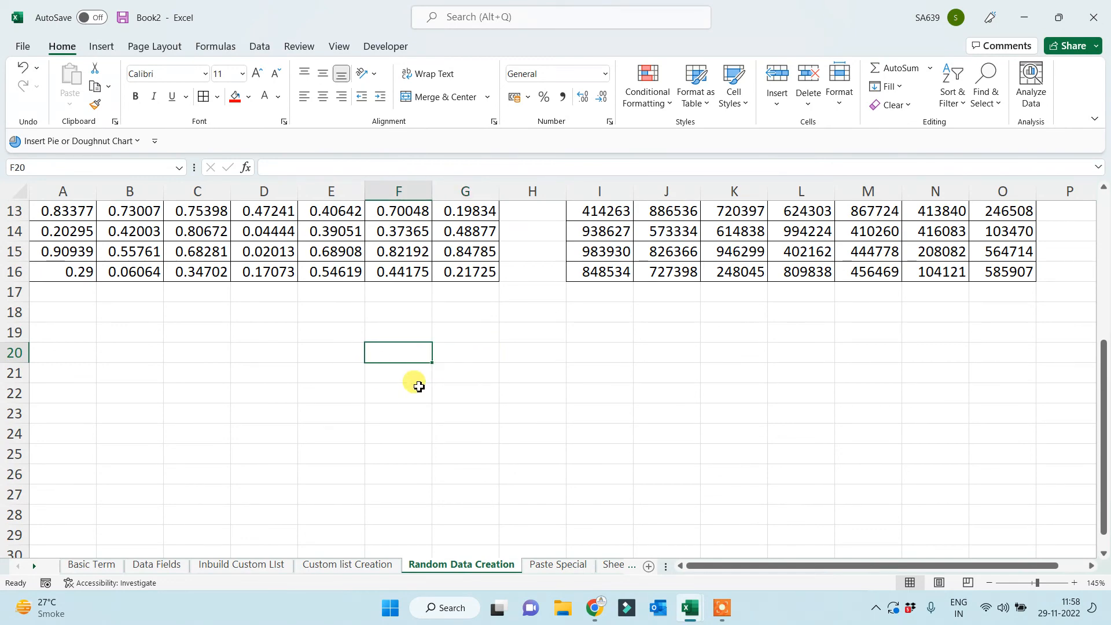
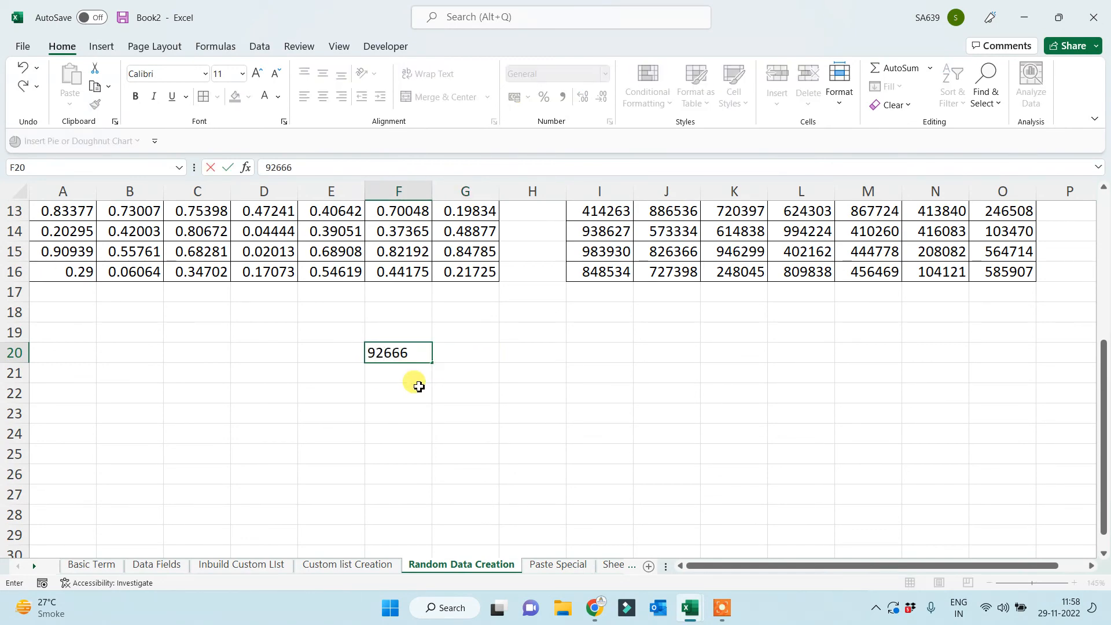
{"action": "left_click", "coordinate": [418, 386]}
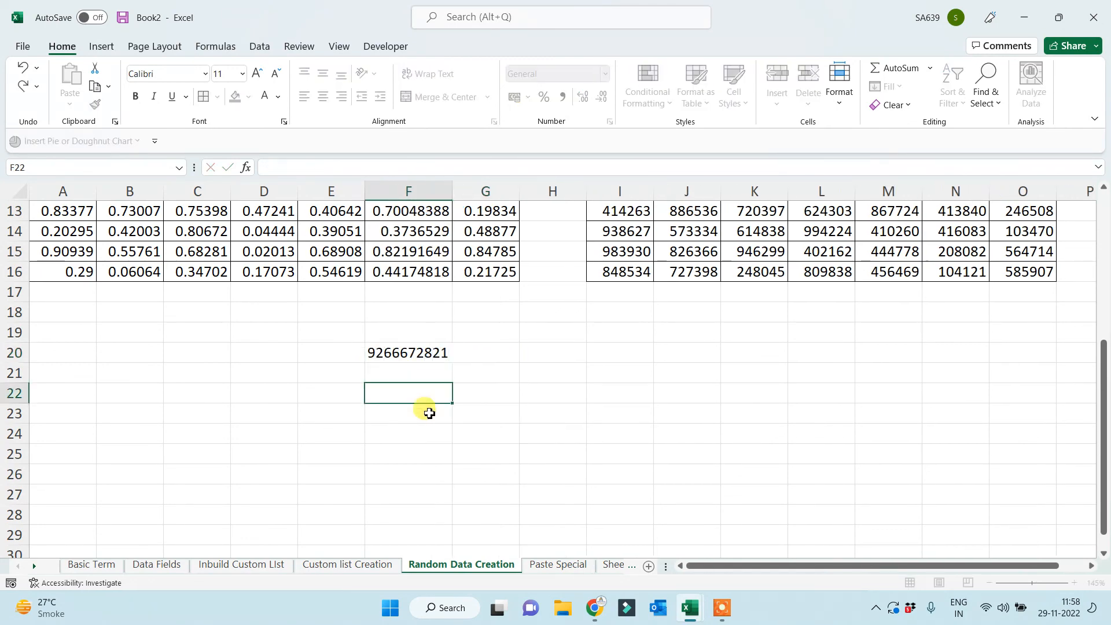
Merge and centre F20:K24, middle-align it, and set the font size to 36.
{"action": "left_click_drag", "start_coordinate": [414, 352], "coordinate": [759, 432]}
{"action": "left_click", "coordinate": [438, 96]}
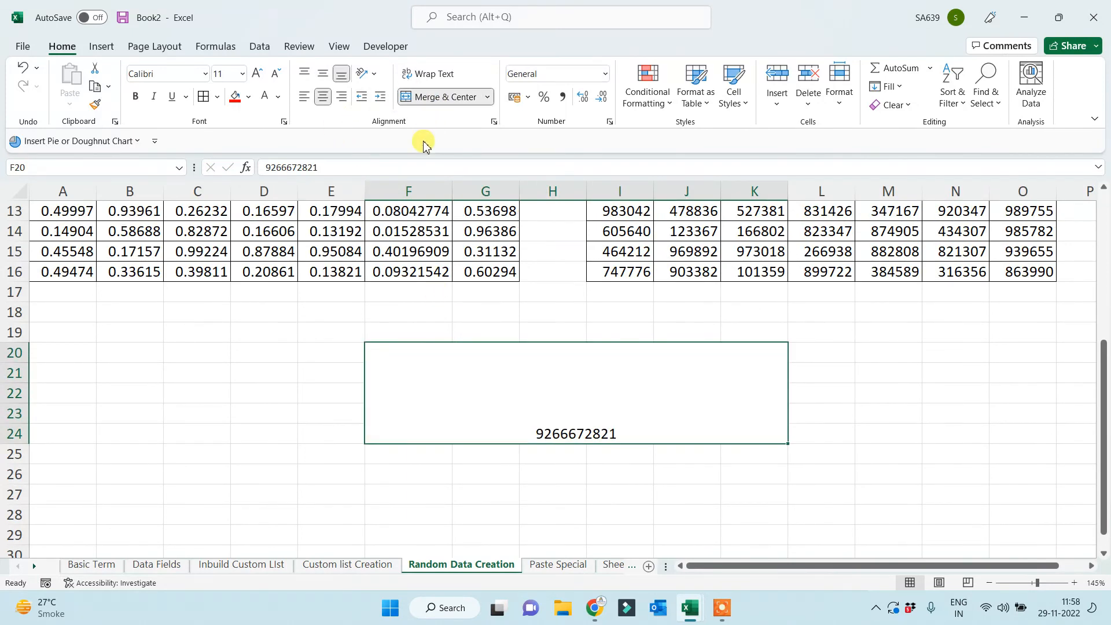
{"action": "left_click", "coordinate": [323, 74]}
{"action": "left_click", "coordinate": [257, 74]}
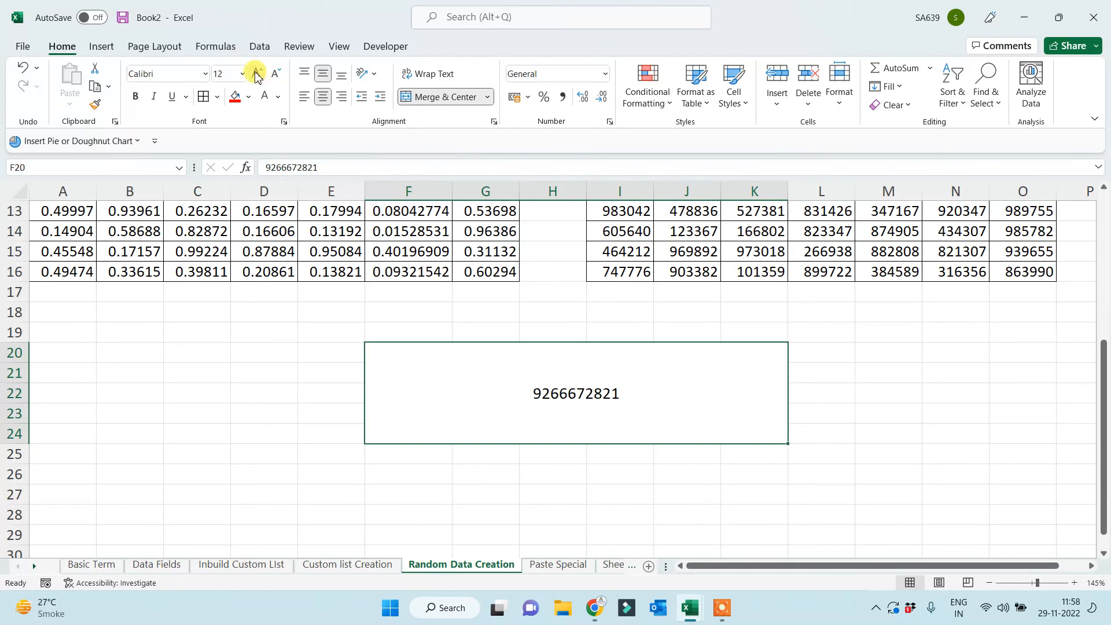
{"action": "left_click", "coordinate": [258, 73]}
{"action": "left_click", "coordinate": [257, 73]}
{"action": "left_click", "coordinate": [258, 73]}
{"action": "left_click", "coordinate": [258, 74]}
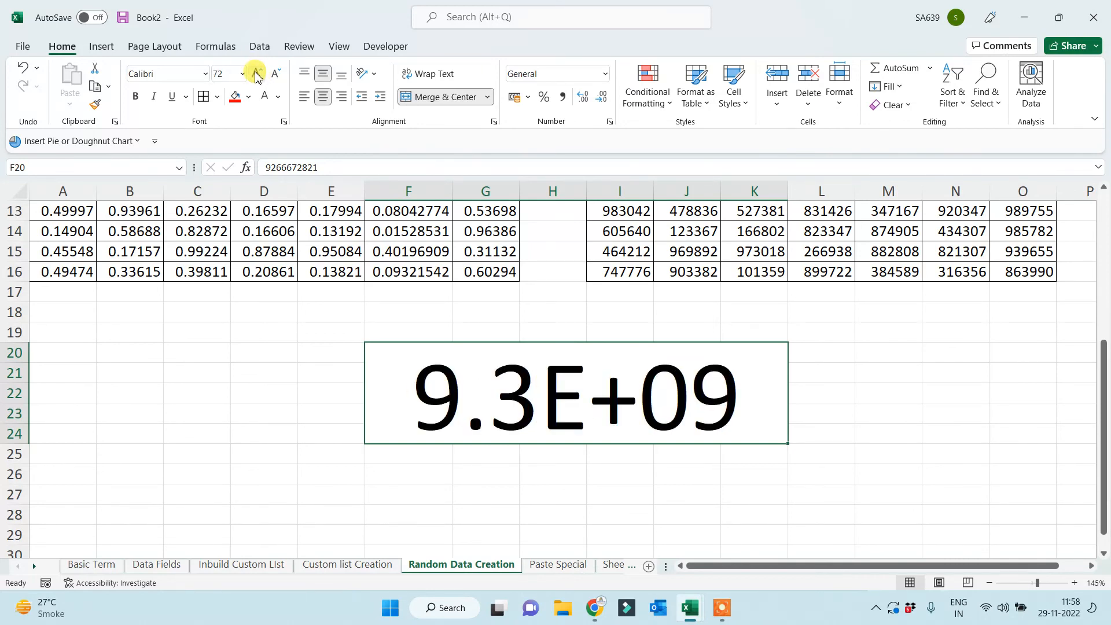
{"action": "left_click", "coordinate": [275, 73]}
{"action": "left_click", "coordinate": [276, 74]}
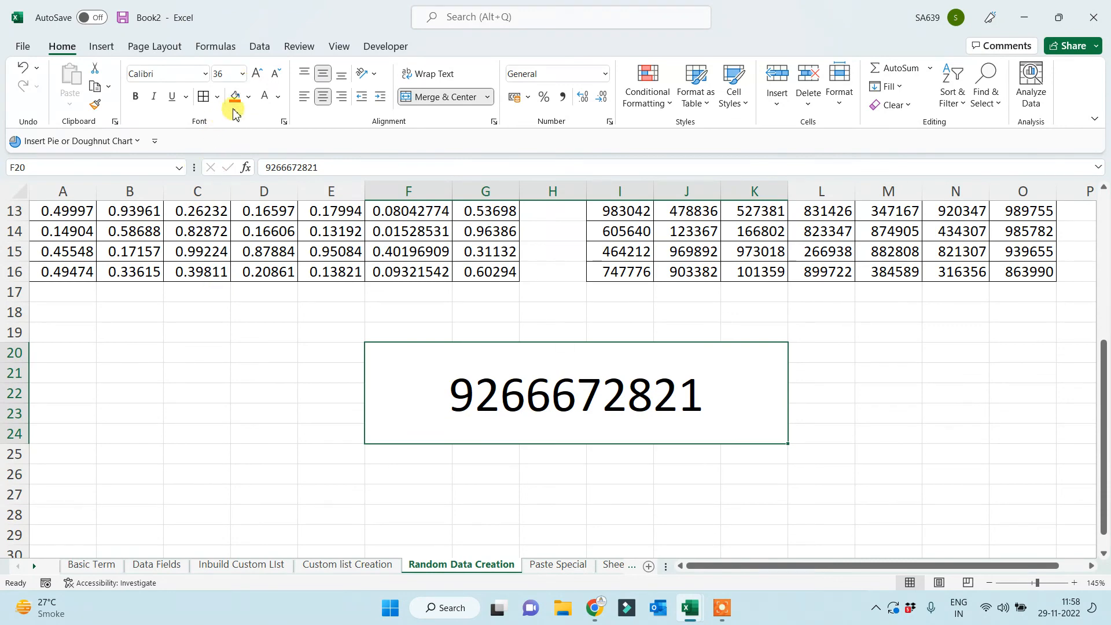
Give the merged cell a red fill and white font colour.
{"action": "left_click", "coordinate": [235, 96]}
{"action": "left_click", "coordinate": [265, 96]}
{"action": "left_click", "coordinate": [225, 379]}
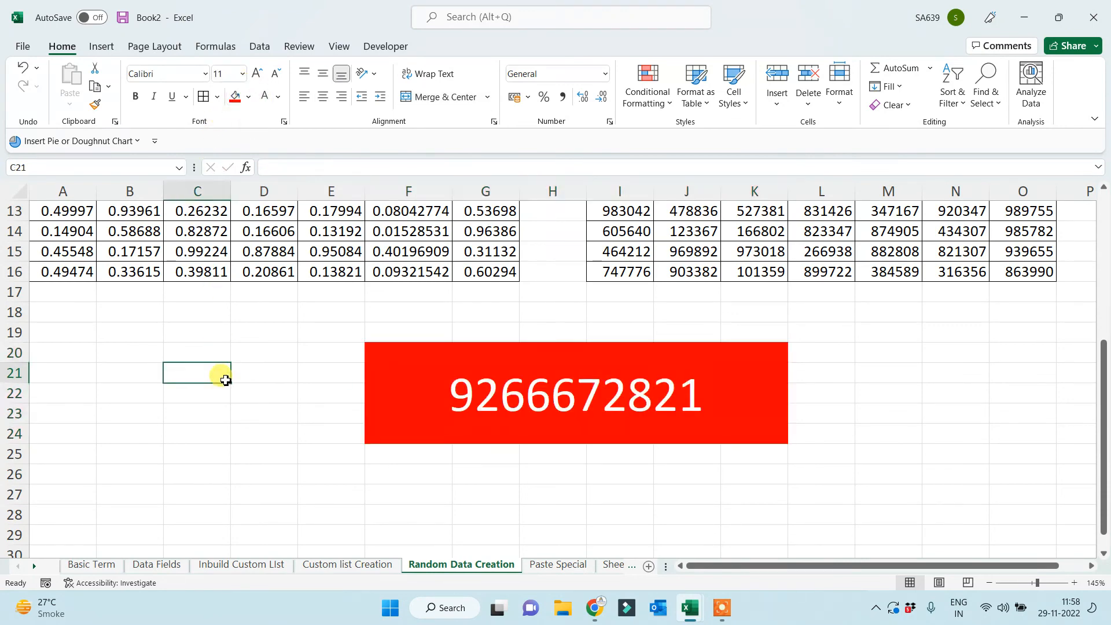